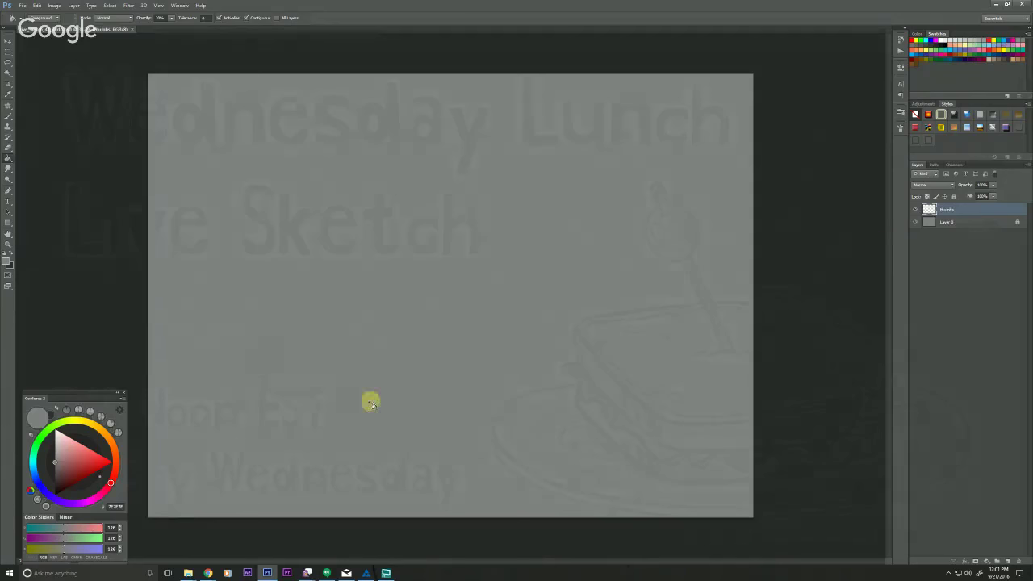
pyautogui.press('b')
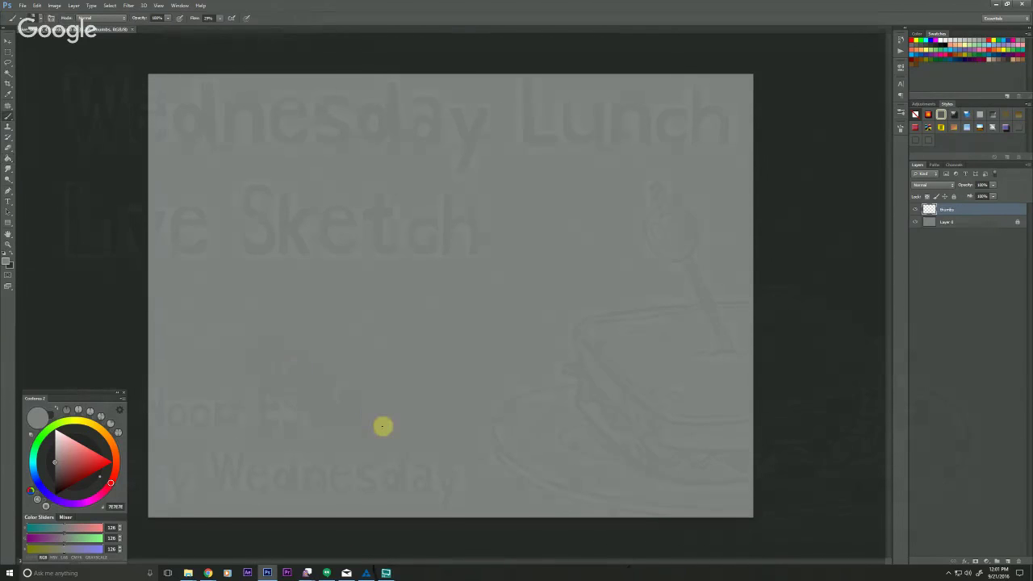
pyautogui.click(53, 478)
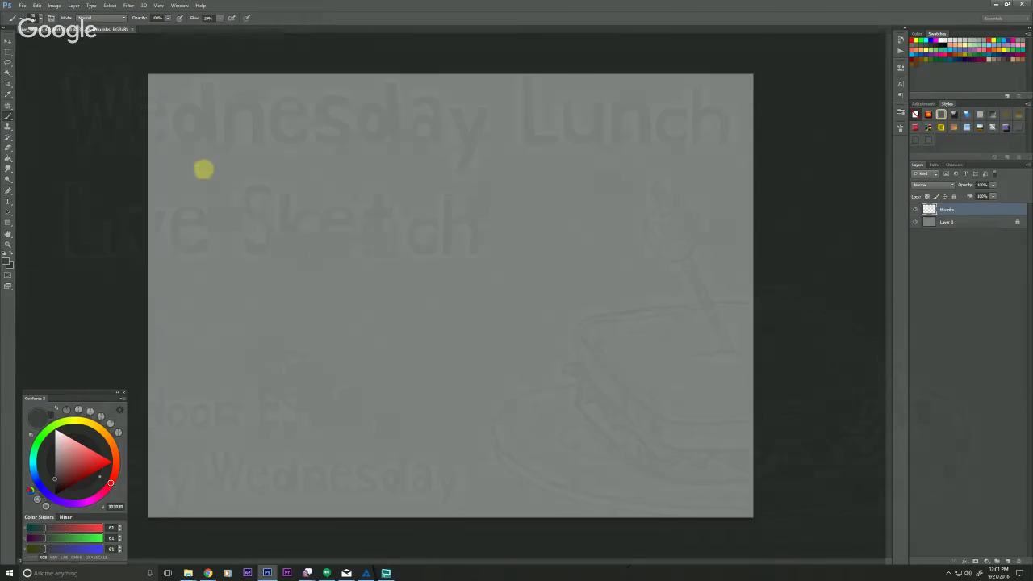
pyautogui.moveTo(205, 174); pyautogui.dragTo(229, 347)
pyautogui.hotkey('ctrl', 'z')
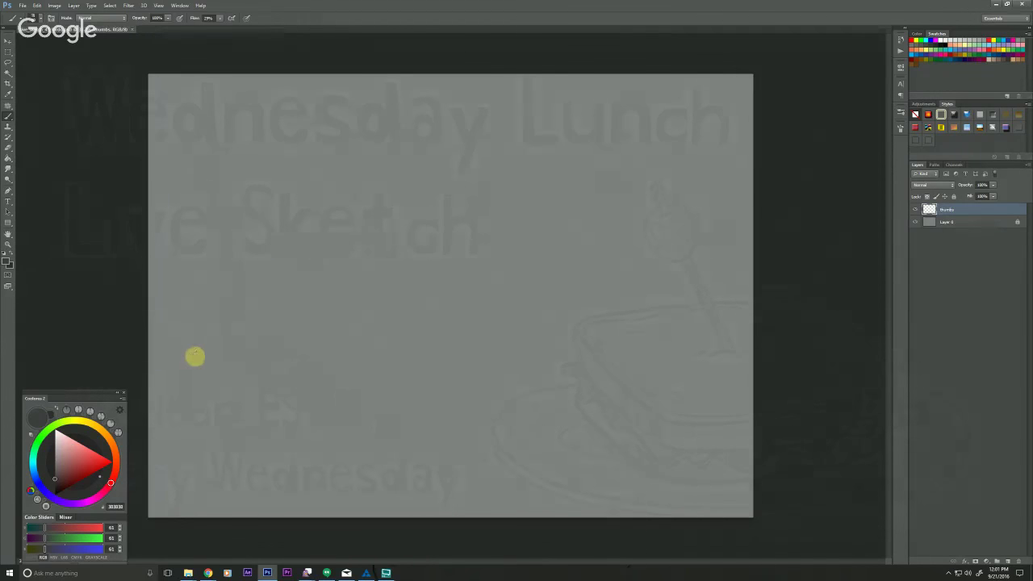
# - Set up the Brush with a mid-dark gray (RGB 91, 91, 91) at 72% opacity for sketching
pyautogui.press('z')
pyautogui.click(234, 300)
pyautogui.press('b')
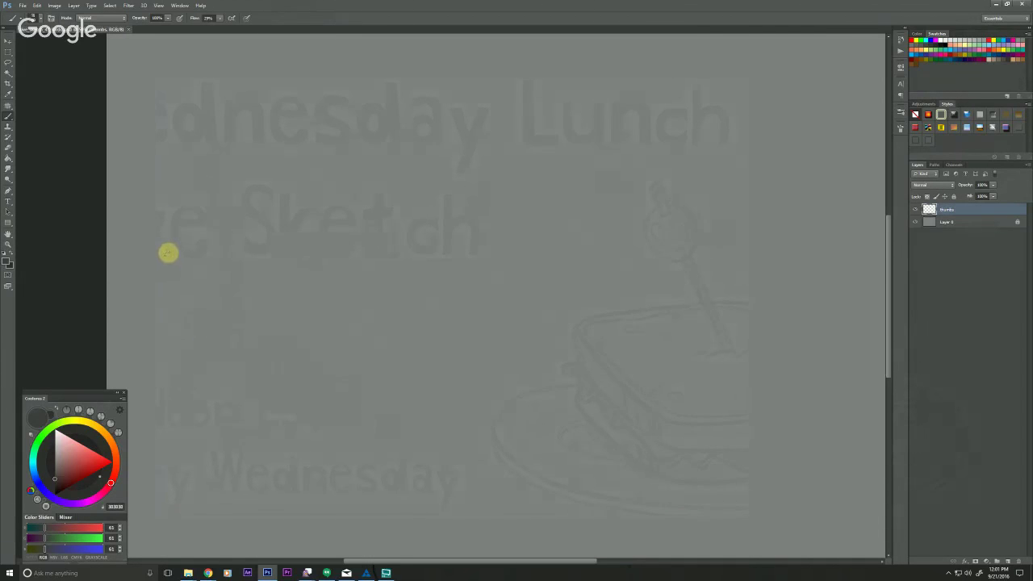
pyautogui.moveTo(176, 234); pyautogui.dragTo(185, 382)
pyautogui.hotkey('ctrl', 'z')
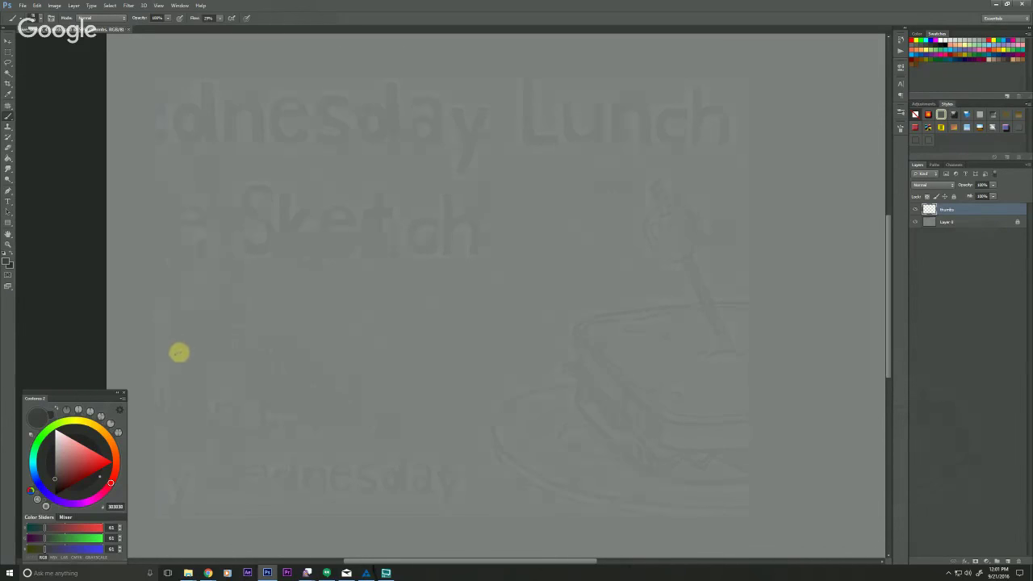
pyautogui.click(54, 473)
pyautogui.moveTo(173, 117); pyautogui.dragTo(193, 333)
pyautogui.hotkey('ctrl', 'z')
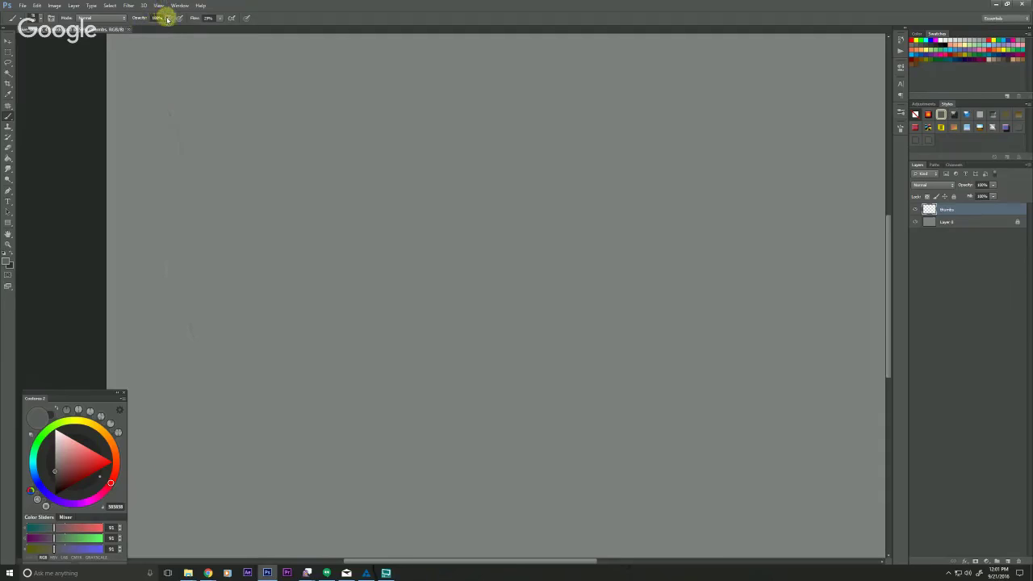
pyautogui.press('7')
pyautogui.press('2')
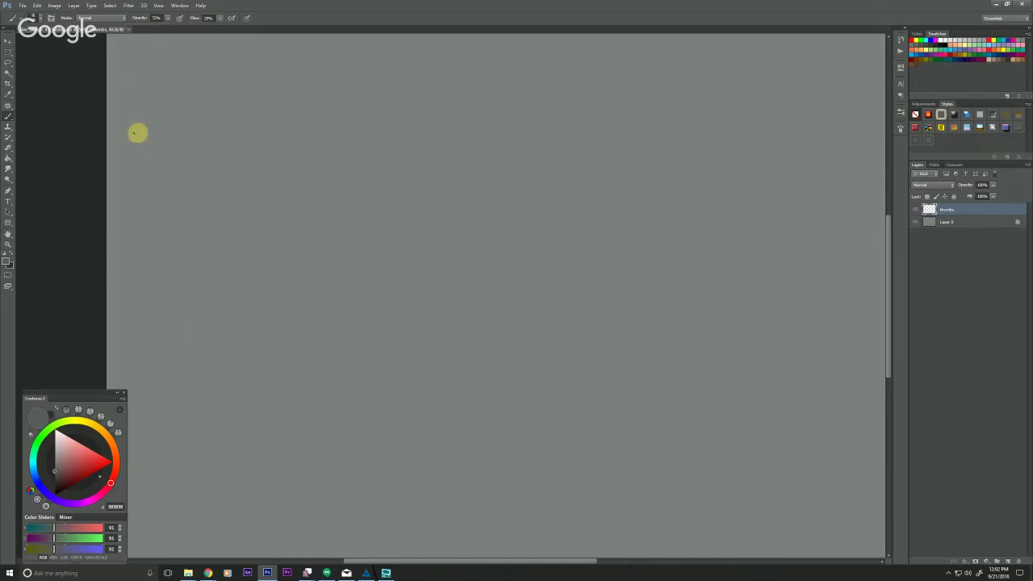
# - Sketch a long, nearly horizontal ground line across the lower part of the canvas
pyautogui.moveTo(139, 132); pyautogui.dragTo(145, 214)
pyautogui.moveTo(480, 479); pyautogui.dragTo(312, 444)
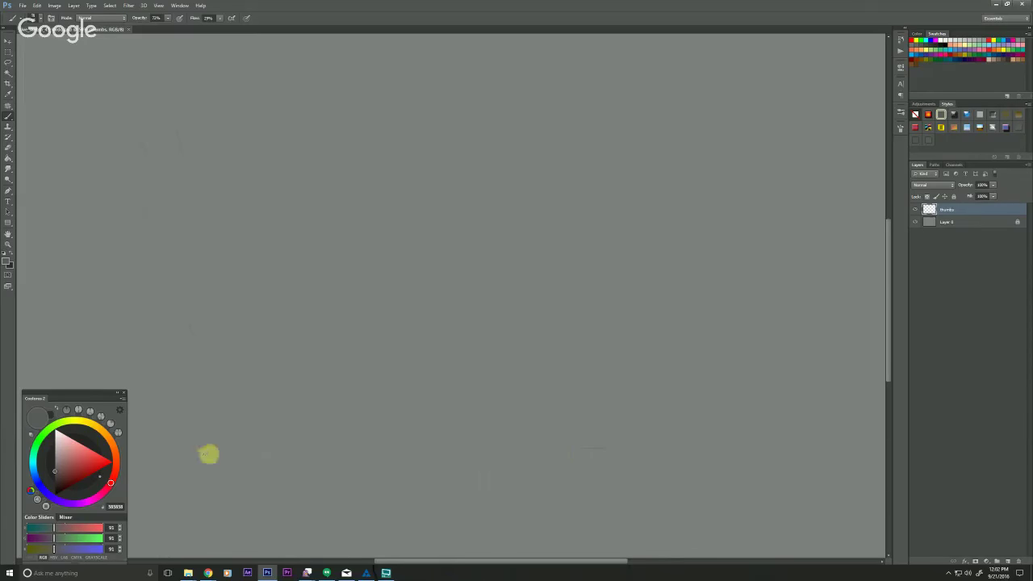
pyautogui.moveTo(614, 446); pyautogui.dragTo(323, 444)
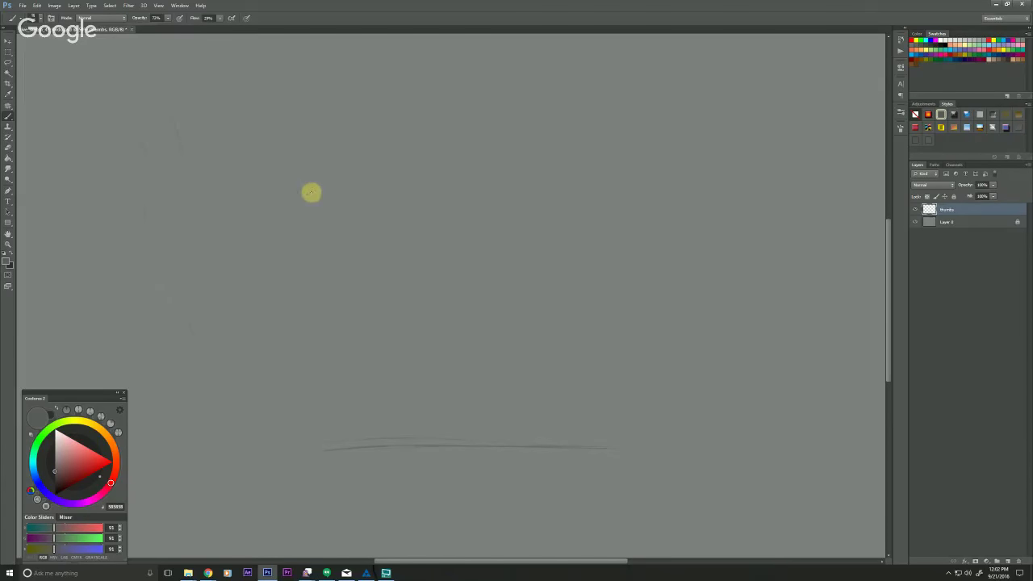
# - Sketch a large round head above the left part of the ground line
pyautogui.moveTo(348, 175); pyautogui.dragTo(355, 288)
pyautogui.moveTo(343, 176); pyautogui.dragTo(292, 239)
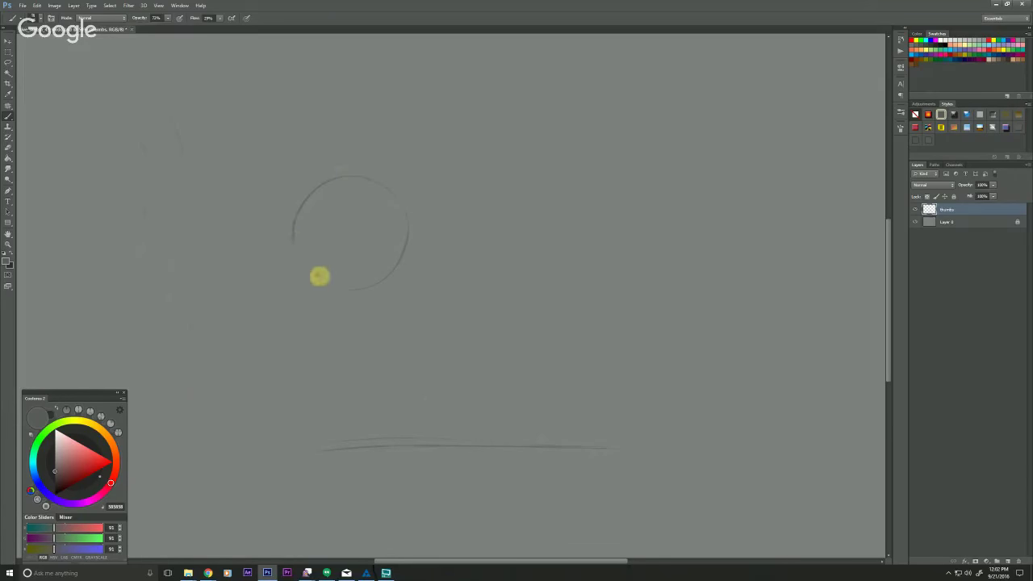
pyautogui.moveTo(319, 275); pyautogui.dragTo(293, 239)
# - Rough in the small character's body with a slanted action line and a rounded torso below the head
pyautogui.moveTo(368, 177); pyautogui.dragTo(399, 381)
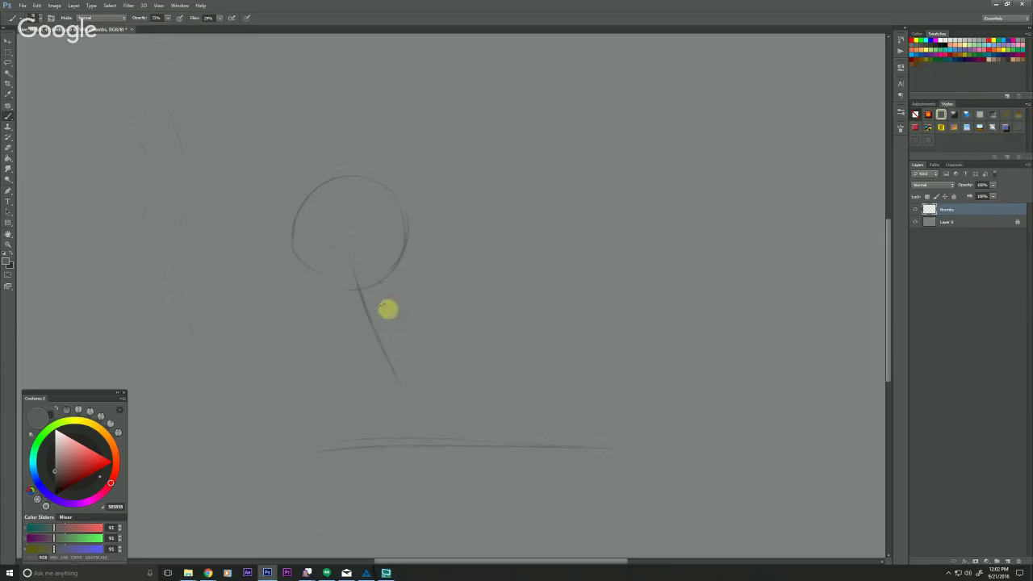
pyautogui.moveTo(406, 321); pyautogui.dragTo(372, 363)
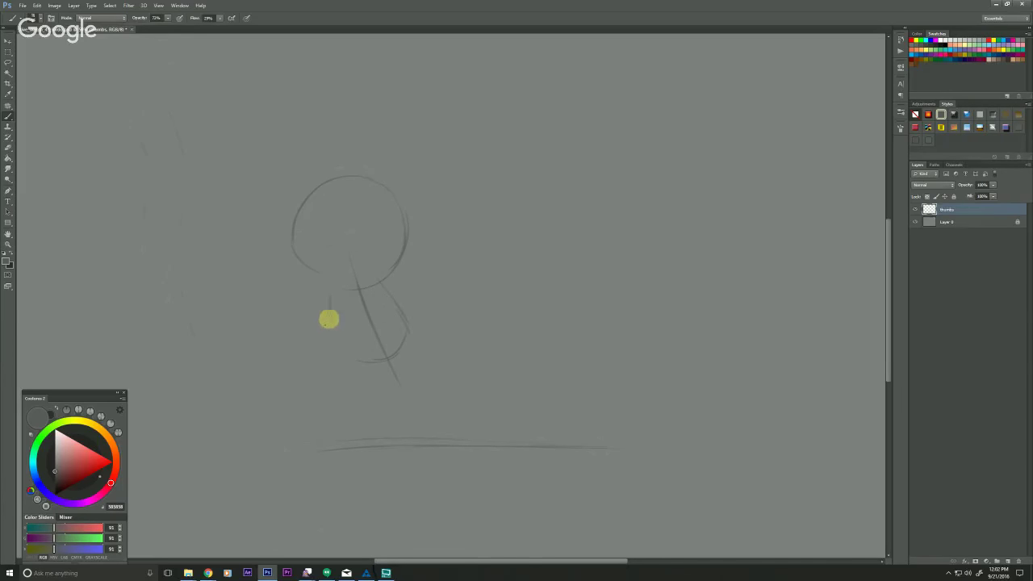
pyautogui.moveTo(330, 319); pyautogui.dragTo(330, 329)
pyautogui.moveTo(257, 400)
pyautogui.mouseDown()
pyautogui.moveTo(229, 447)
pyautogui.moveTo(252, 407)
pyautogui.mouseUp()
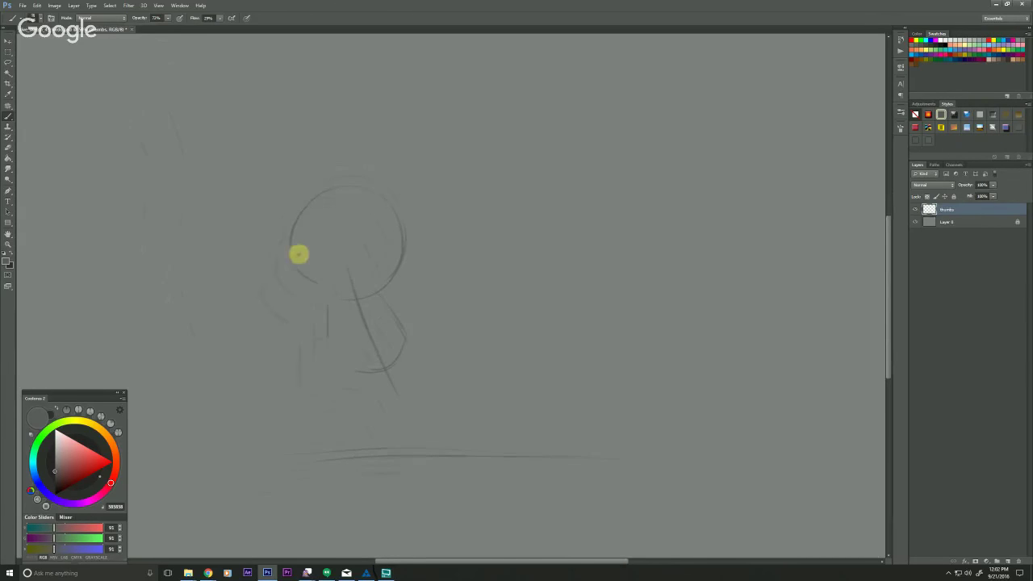
# - Add curved facial guidelines inside the head and rough in the wing-like arm trailing behind the body
pyautogui.moveTo(339, 188)
pyautogui.mouseDown()
pyautogui.moveTo(309, 235)
pyautogui.moveTo(329, 300)
pyautogui.mouseUp()
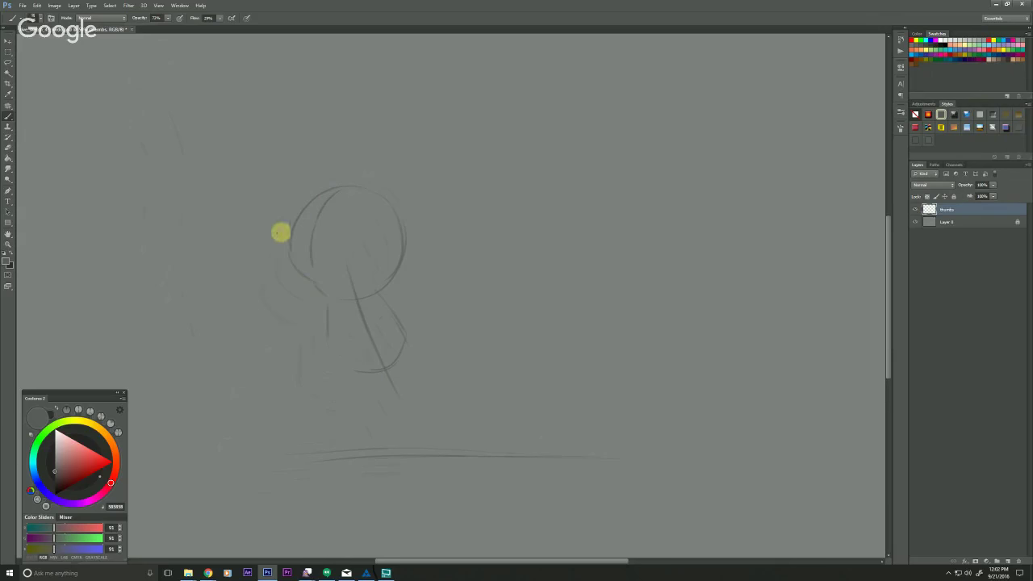
pyautogui.moveTo(329, 235)
pyautogui.mouseDown()
pyautogui.moveTo(381, 265)
pyautogui.moveTo(358, 302)
pyautogui.moveTo(445, 266)
pyautogui.mouseUp()
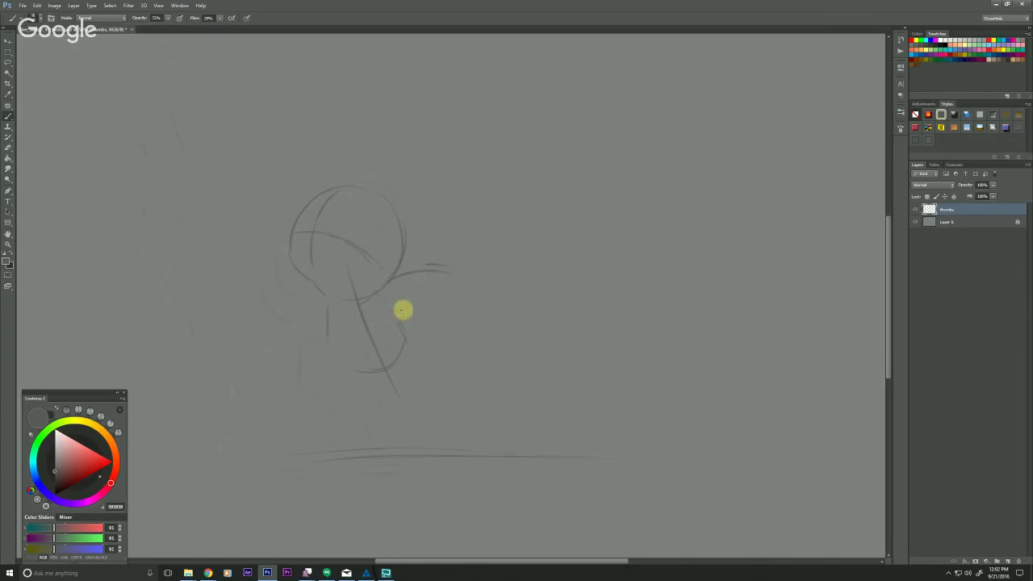
pyautogui.moveTo(403, 310); pyautogui.dragTo(466, 316)
# - Sketch the small character's front arm reaching left and ending in a rounded hand
pyautogui.moveTo(315, 291)
pyautogui.mouseDown()
pyautogui.moveTo(286, 307)
pyautogui.moveTo(328, 312)
pyautogui.moveTo(260, 324)
pyautogui.mouseUp()
pyautogui.moveTo(262, 285)
pyautogui.mouseDown()
pyautogui.moveTo(271, 316)
pyautogui.moveTo(247, 298)
pyautogui.mouseUp()
pyautogui.moveTo(329, 312)
pyautogui.mouseDown()
pyautogui.moveTo(314, 333)
pyautogui.moveTo(269, 331)
pyautogui.mouseUp()
pyautogui.moveTo(318, 286)
pyautogui.mouseDown()
pyautogui.moveTo(273, 306)
pyautogui.moveTo(261, 338)
pyautogui.moveTo(361, 271)
pyautogui.moveTo(395, 271)
pyautogui.moveTo(319, 293)
pyautogui.moveTo(294, 274)
pyautogui.moveTo(321, 292)
pyautogui.mouseUp()
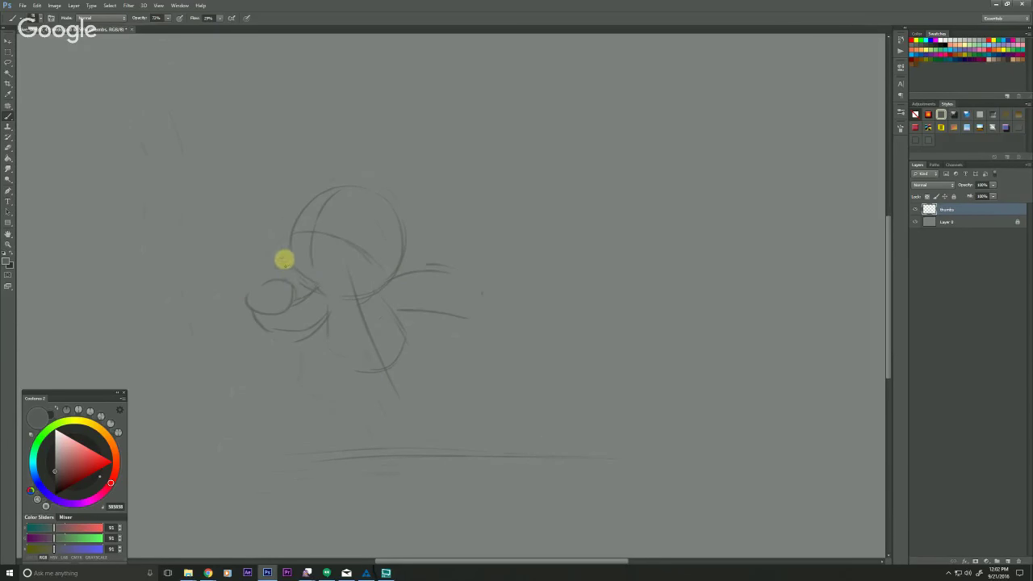
# - Reinforce the underside of the head and outline the small character's rounded torso
pyautogui.moveTo(290, 258)
pyautogui.mouseDown()
pyautogui.moveTo(318, 287)
pyautogui.moveTo(379, 289)
pyautogui.mouseUp()
pyautogui.moveTo(313, 293); pyautogui.dragTo(312, 303)
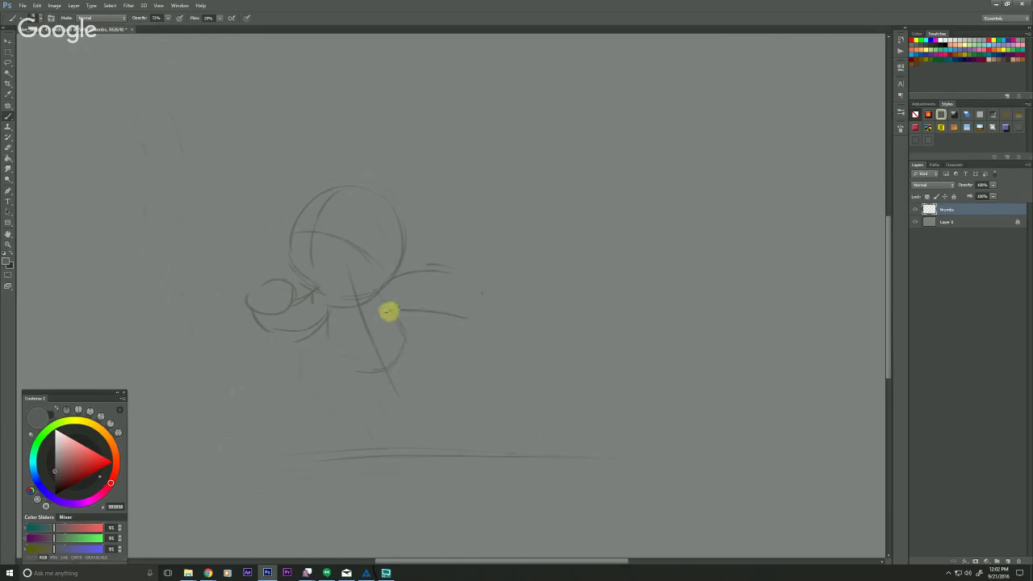
pyautogui.moveTo(387, 309)
pyautogui.mouseDown()
pyautogui.moveTo(390, 353)
pyautogui.moveTo(397, 336)
pyautogui.moveTo(357, 362)
pyautogui.moveTo(331, 355)
pyautogui.moveTo(325, 319)
pyautogui.mouseUp()
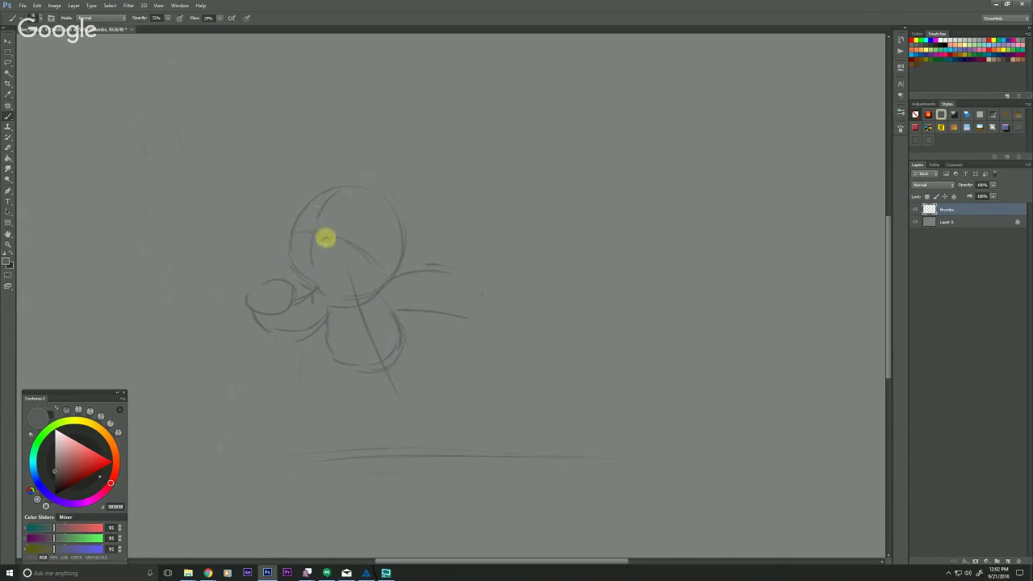
# - Sketch the beak, open mouth and eyes, and top the head with oval shapes and a swept-back hair tuft
pyautogui.moveTo(326, 235)
pyautogui.mouseDown()
pyautogui.moveTo(297, 228)
pyautogui.moveTo(303, 219)
pyautogui.moveTo(281, 247)
pyautogui.mouseUp()
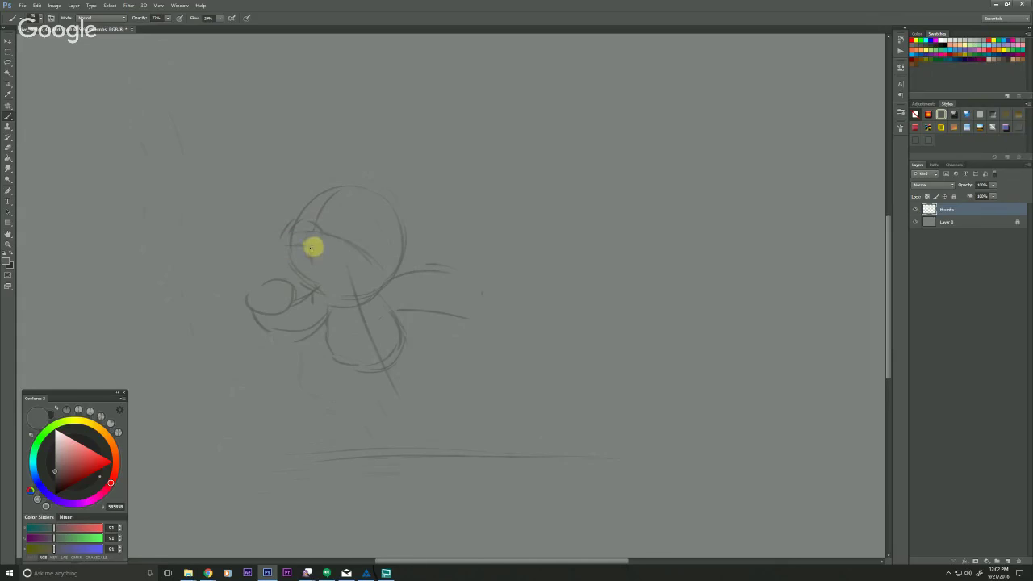
pyautogui.moveTo(315, 249)
pyautogui.mouseDown()
pyautogui.moveTo(331, 269)
pyautogui.moveTo(305, 275)
pyautogui.mouseUp()
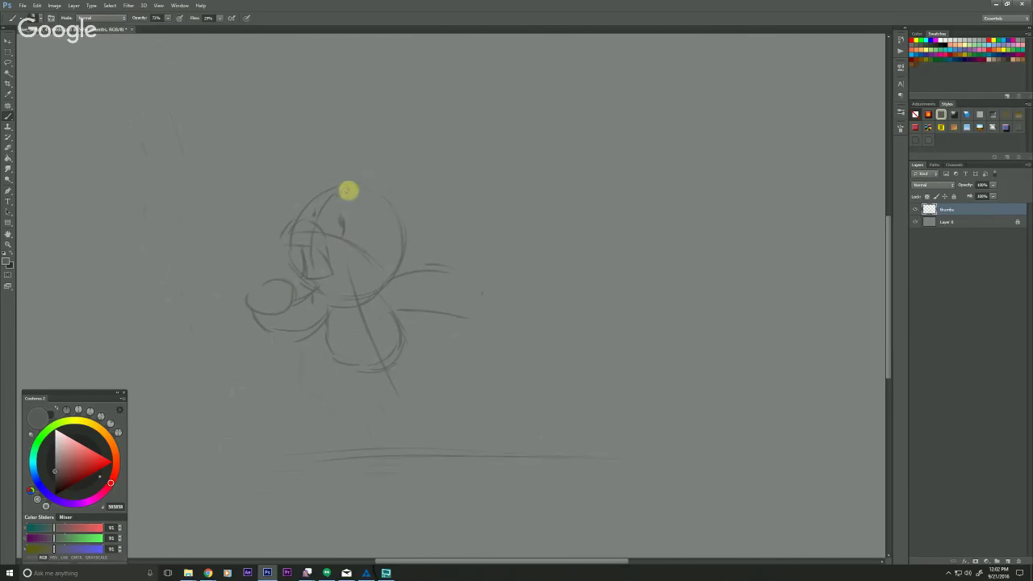
pyautogui.moveTo(348, 190)
pyautogui.mouseDown()
pyautogui.moveTo(377, 214)
pyautogui.moveTo(383, 195)
pyautogui.moveTo(352, 196)
pyautogui.mouseUp()
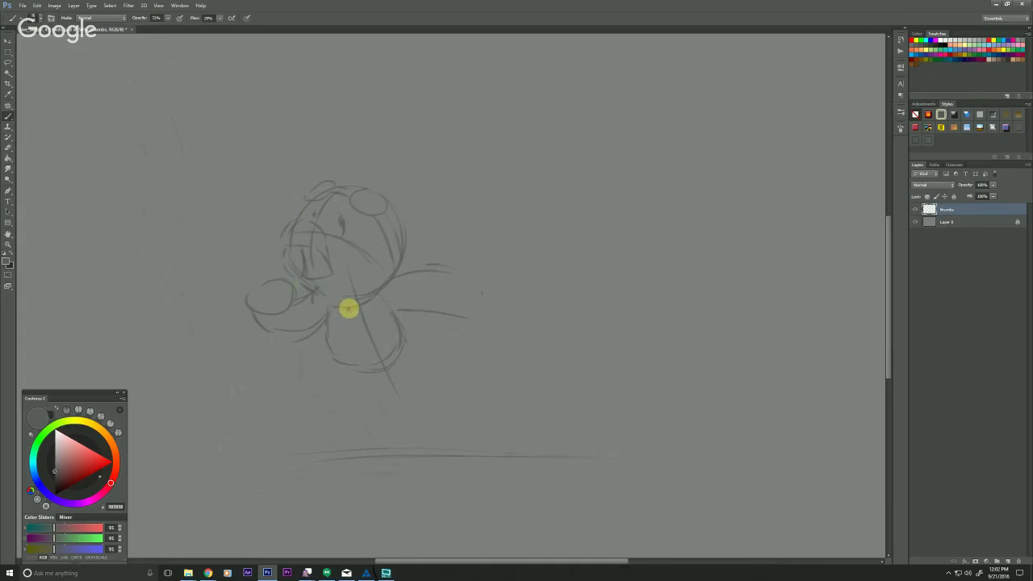
pyautogui.moveTo(348, 190)
pyautogui.mouseDown()
pyautogui.moveTo(360, 166)
pyautogui.moveTo(430, 188)
pyautogui.moveTo(416, 170)
pyautogui.moveTo(361, 189)
pyautogui.moveTo(424, 199)
pyautogui.mouseUp()
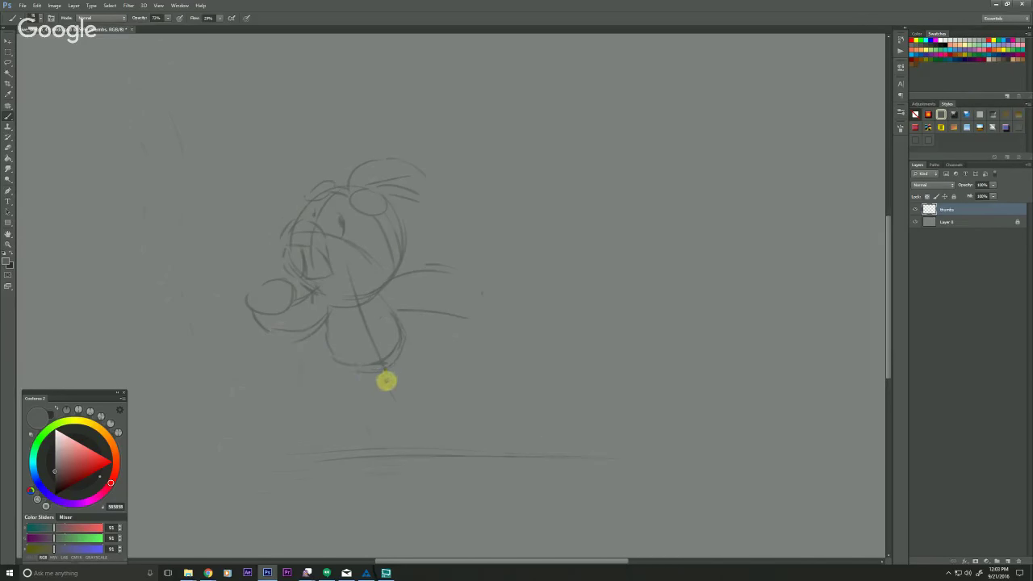
# - Sketch the small character's running legs with pointed feet and round off the trailing wing-like arm
pyautogui.moveTo(364, 376); pyautogui.dragTo(370, 372)
pyautogui.moveTo(286, 427); pyautogui.dragTo(298, 416)
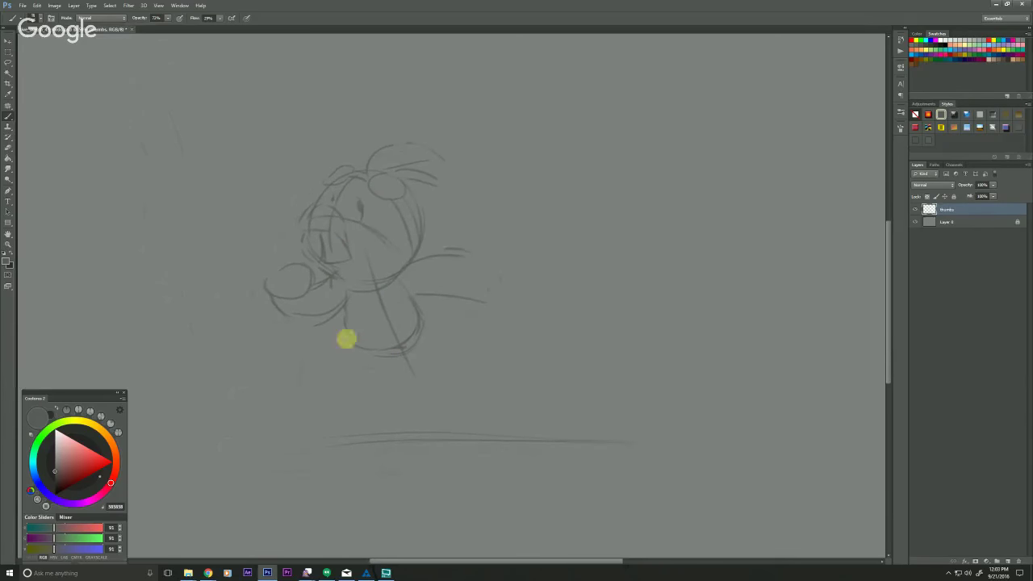
pyautogui.moveTo(367, 358)
pyautogui.mouseDown()
pyautogui.moveTo(346, 385)
pyautogui.moveTo(338, 351)
pyautogui.moveTo(344, 386)
pyautogui.moveTo(324, 349)
pyautogui.moveTo(401, 366)
pyautogui.moveTo(379, 350)
pyautogui.moveTo(408, 381)
pyautogui.moveTo(450, 365)
pyautogui.mouseUp()
pyautogui.moveTo(392, 278)
pyautogui.mouseDown()
pyautogui.moveTo(461, 302)
pyautogui.moveTo(455, 253)
pyautogui.moveTo(448, 305)
pyautogui.mouseUp()
pyautogui.moveTo(213, 274); pyautogui.dragTo(182, 321)
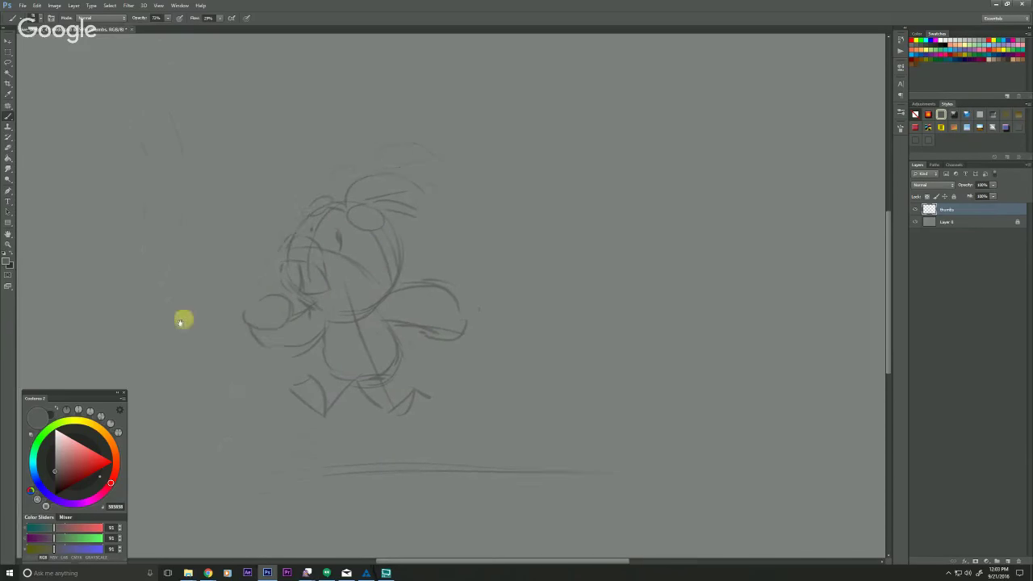
# - Rough in a second, larger figure on the right with a long leaning action line, a head circle and a curved back
pyautogui.moveTo(302, 300); pyautogui.dragTo(313, 295)
pyautogui.moveTo(275, 423); pyautogui.dragTo(232, 445)
pyautogui.moveTo(218, 493); pyautogui.dragTo(209, 513)
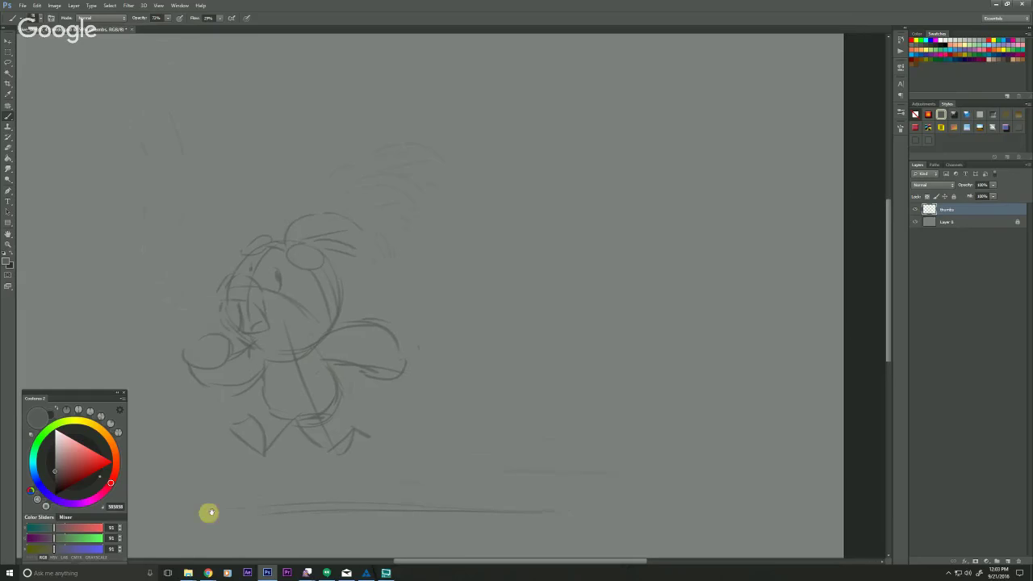
pyautogui.moveTo(281, 503); pyautogui.dragTo(196, 485)
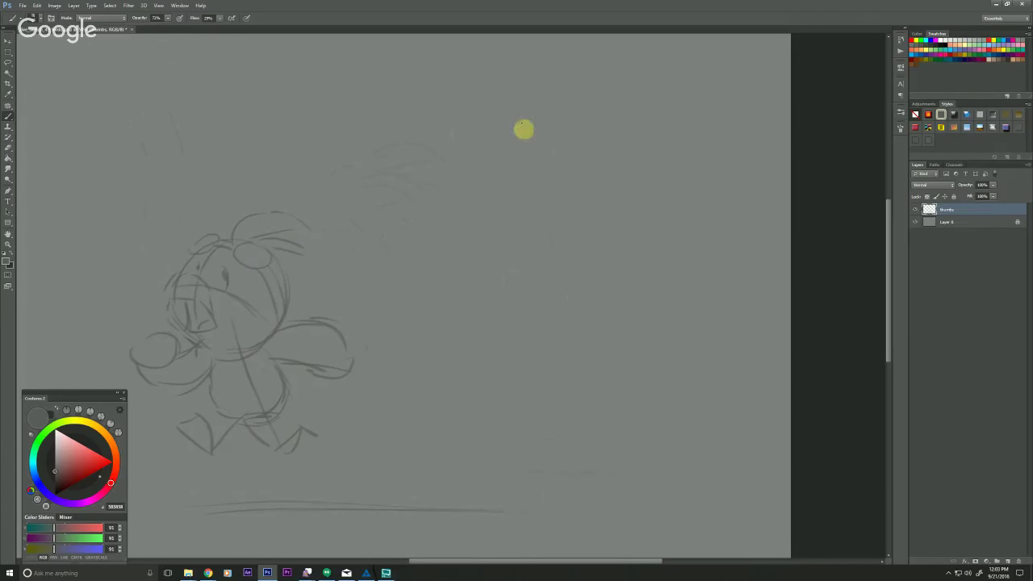
pyautogui.moveTo(507, 126)
pyautogui.mouseDown()
pyautogui.moveTo(565, 247)
pyautogui.moveTo(599, 387)
pyautogui.mouseUp()
pyautogui.moveTo(601, 465); pyautogui.dragTo(582, 476)
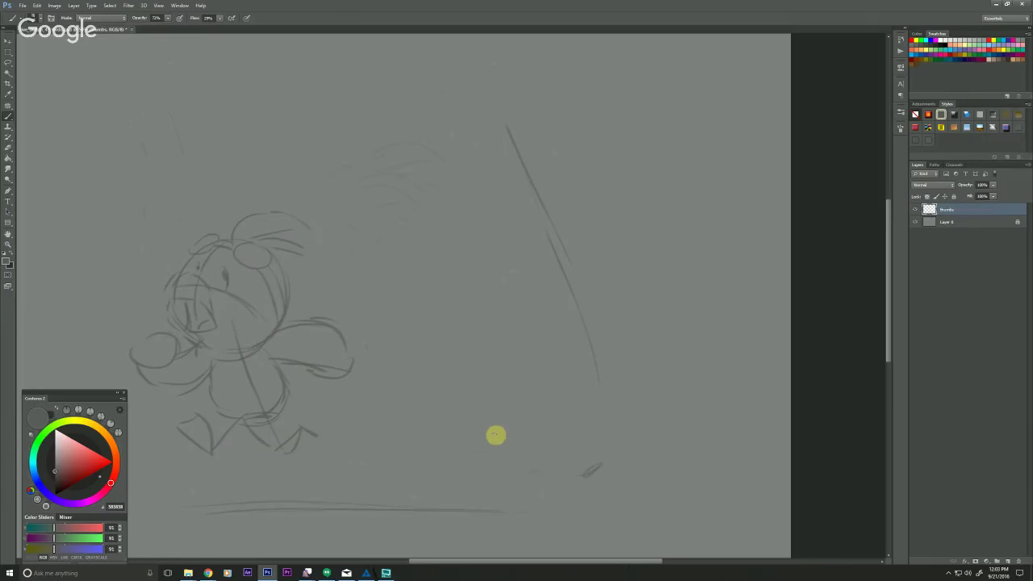
pyautogui.moveTo(526, 89)
pyautogui.mouseDown()
pyautogui.moveTo(552, 130)
pyautogui.moveTo(476, 136)
pyautogui.mouseUp()
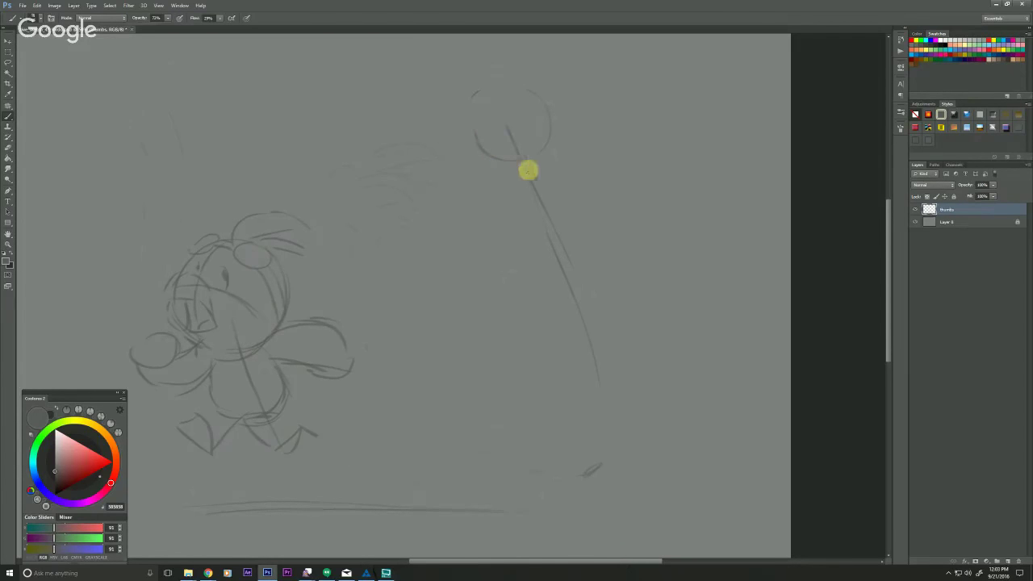
pyautogui.moveTo(481, 153)
pyautogui.mouseDown()
pyautogui.moveTo(611, 237)
pyautogui.moveTo(654, 323)
pyautogui.mouseUp()
pyautogui.moveTo(668, 380); pyautogui.dragTo(662, 408)
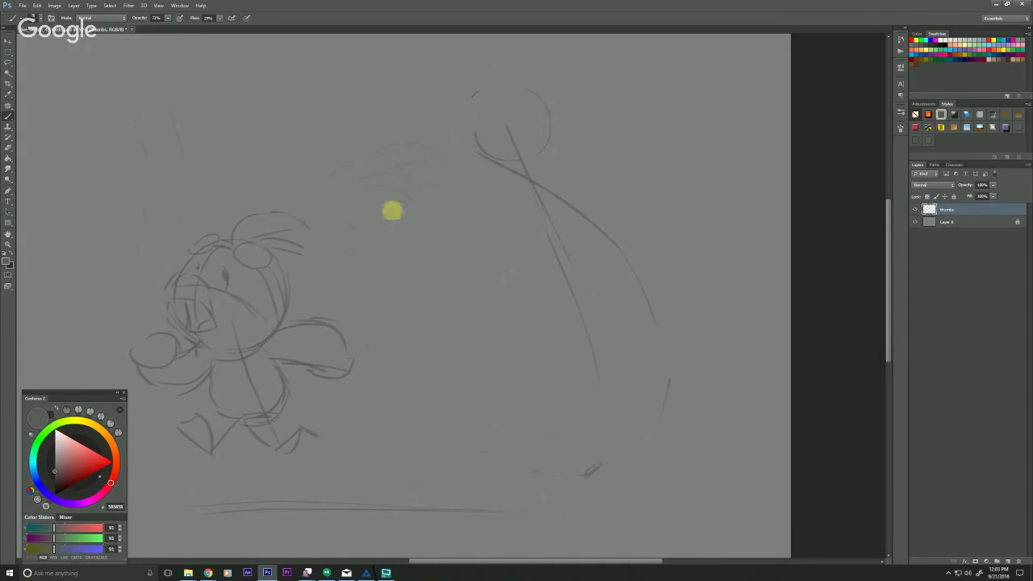
pyautogui.moveTo(450, 63); pyautogui.dragTo(503, 153)
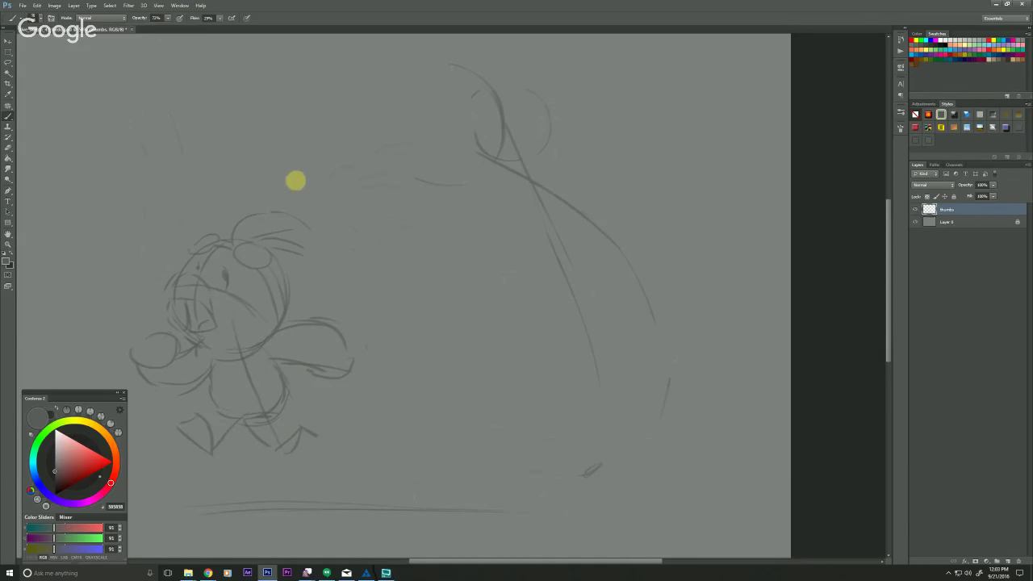
# - Move the whole sketch down and to the left on the canvas
pyautogui.press('z')
pyautogui.moveTo(262, 458); pyautogui.dragTo(229, 487)
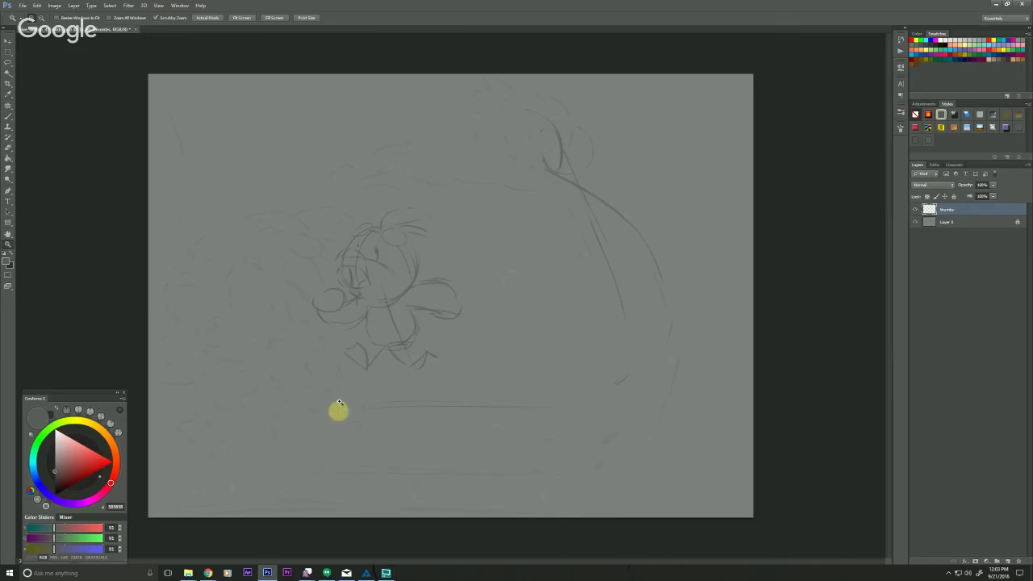
pyautogui.press('v')
pyautogui.moveTo(364, 360); pyautogui.dragTo(315, 384)
pyautogui.press('b')
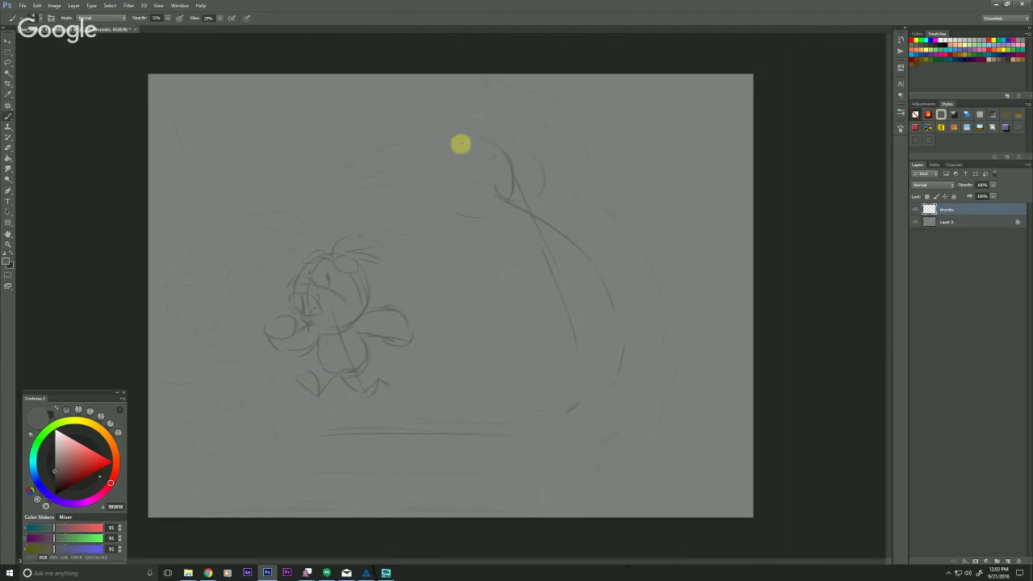
# - Build up the larger figure with a big round head and an elongated oval torso leaning toward the small character
pyautogui.moveTo(458, 189)
pyautogui.mouseDown()
pyautogui.moveTo(619, 227)
pyautogui.moveTo(666, 320)
pyautogui.mouseUp()
pyautogui.moveTo(509, 197)
pyautogui.mouseDown()
pyautogui.moveTo(466, 221)
pyautogui.moveTo(420, 178)
pyautogui.mouseUp()
pyautogui.moveTo(447, 133); pyautogui.dragTo(492, 139)
pyautogui.moveTo(471, 223)
pyautogui.mouseDown()
pyautogui.moveTo(520, 277)
pyautogui.moveTo(508, 272)
pyautogui.moveTo(549, 196)
pyautogui.moveTo(575, 202)
pyautogui.moveTo(558, 289)
pyautogui.mouseUp()
pyautogui.moveTo(521, 182)
pyautogui.mouseDown()
pyautogui.moveTo(577, 202)
pyautogui.moveTo(575, 276)
pyautogui.mouseUp()
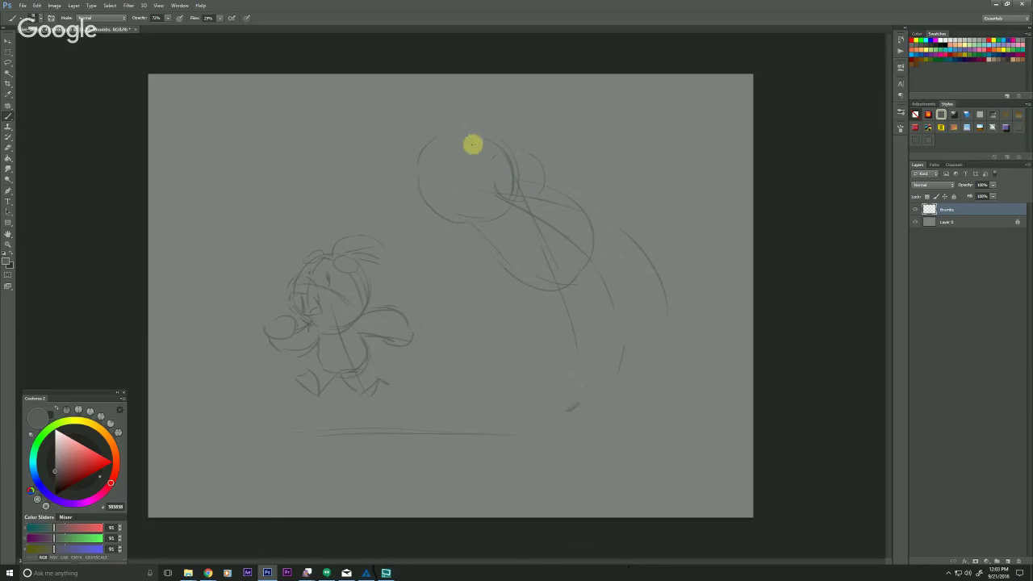
pyautogui.moveTo(482, 138)
pyautogui.mouseDown()
pyautogui.moveTo(489, 205)
pyautogui.moveTo(434, 156)
pyautogui.moveTo(460, 135)
pyautogui.mouseUp()
pyautogui.moveTo(479, 230); pyautogui.dragTo(535, 286)
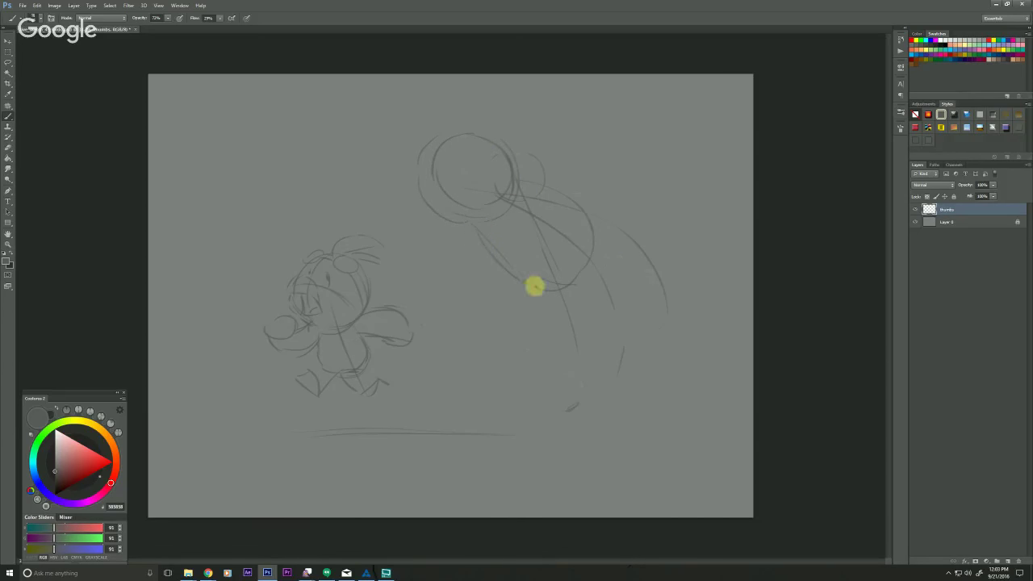
# - Add sweeping curves along the larger figure's back and an upturned arc extending behind the torso
pyautogui.moveTo(480, 170); pyautogui.dragTo(638, 382)
pyautogui.moveTo(517, 212)
pyautogui.mouseDown()
pyautogui.moveTo(572, 224)
pyautogui.moveTo(605, 269)
pyautogui.moveTo(719, 247)
pyautogui.mouseUp()
pyautogui.moveTo(634, 299); pyautogui.dragTo(711, 284)
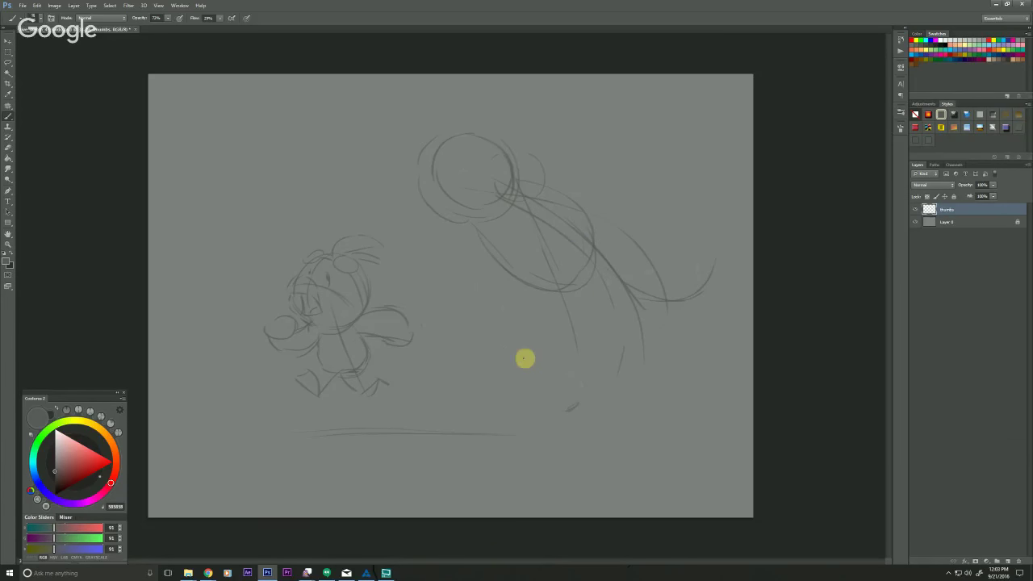
# - Rough in the larger figure's bent forward leg and trailing rear leg with simple lines below the torso
pyautogui.moveTo(524, 274)
pyautogui.mouseDown()
pyautogui.moveTo(461, 313)
pyautogui.moveTo(446, 375)
pyautogui.mouseUp()
pyautogui.moveTo(565, 287); pyautogui.dragTo(610, 341)
pyautogui.moveTo(627, 331); pyautogui.dragTo(669, 400)
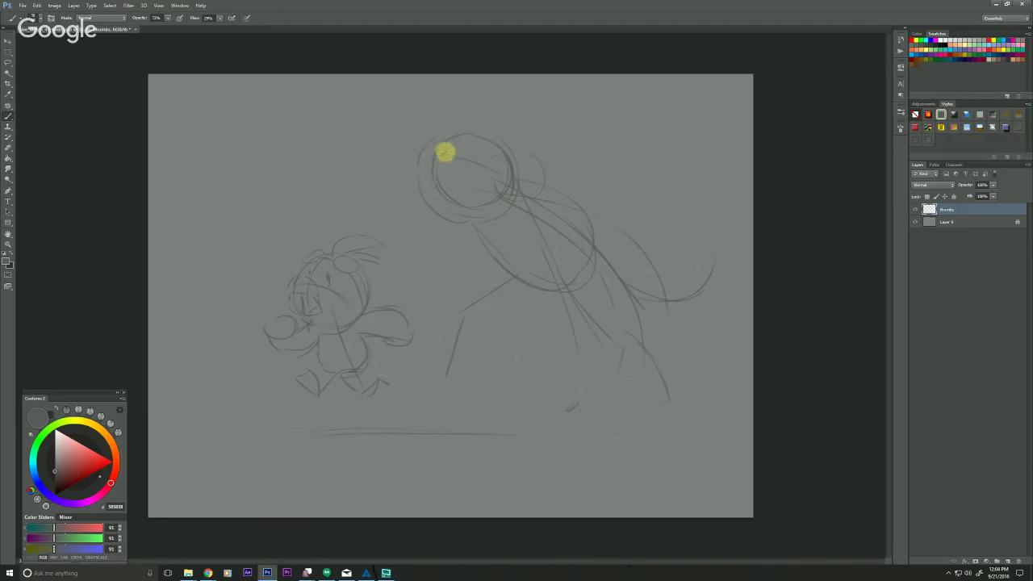
# - Sketch the larger figure's blunt snout with nostrils and a wide-open mouth with a dropped lower jaw
pyautogui.moveTo(459, 146)
pyautogui.mouseDown()
pyautogui.moveTo(410, 136)
pyautogui.moveTo(389, 167)
pyautogui.mouseUp()
pyautogui.moveTo(402, 144); pyautogui.dragTo(390, 161)
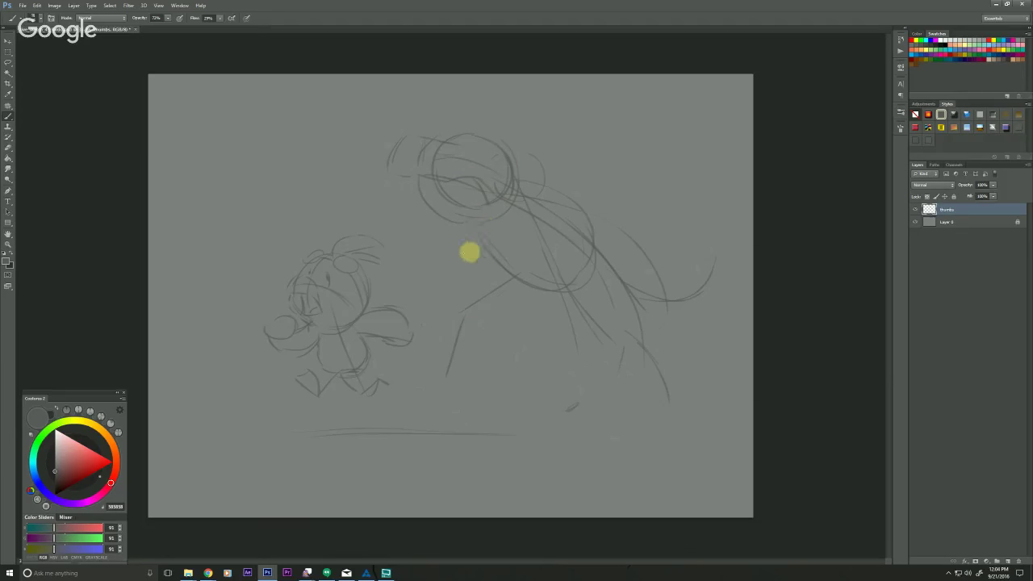
pyautogui.moveTo(486, 204)
pyautogui.mouseDown()
pyautogui.moveTo(454, 252)
pyautogui.moveTo(434, 253)
pyautogui.mouseUp()
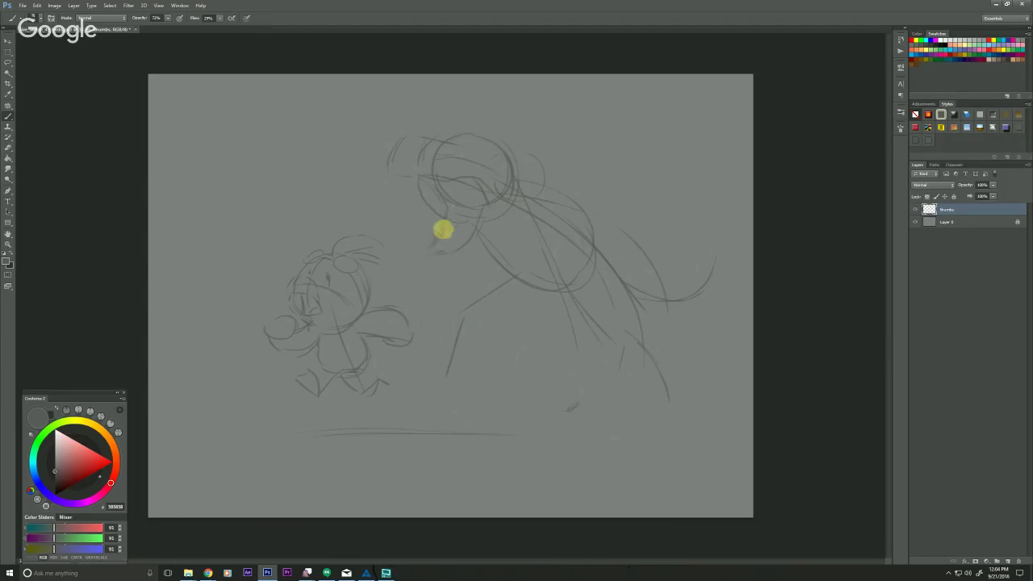
pyautogui.moveTo(437, 262); pyautogui.dragTo(454, 262)
pyautogui.moveTo(494, 156)
pyautogui.mouseDown()
pyautogui.moveTo(509, 199)
pyautogui.moveTo(454, 263)
pyautogui.mouseUp()
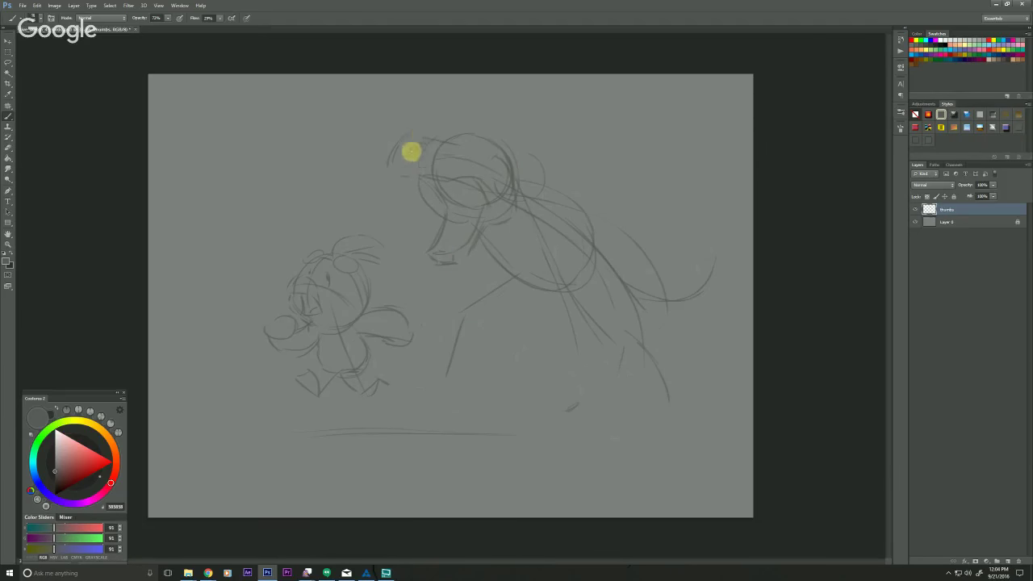
pyautogui.moveTo(388, 167); pyautogui.dragTo(416, 142)
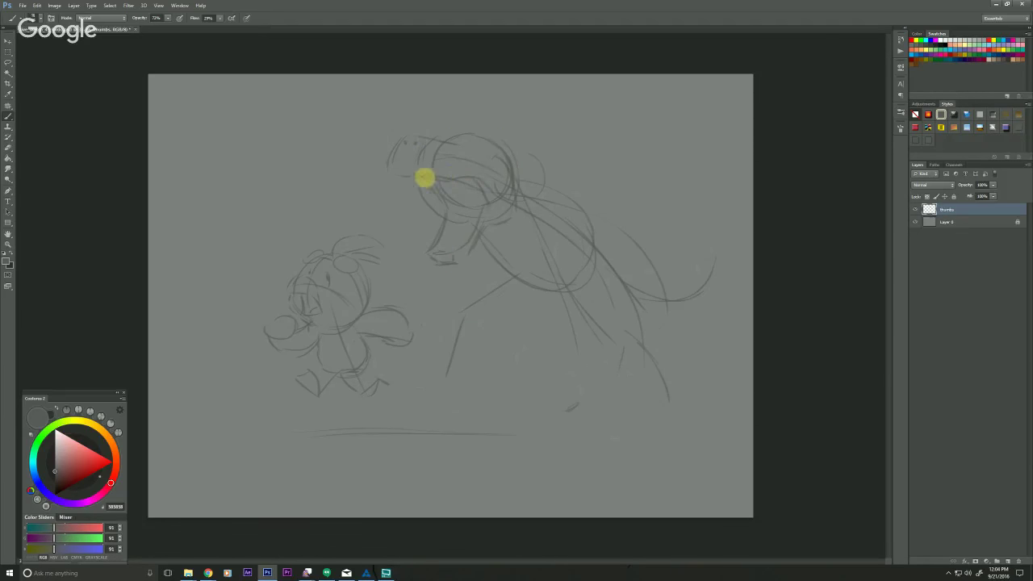
pyautogui.moveTo(416, 177); pyautogui.dragTo(443, 206)
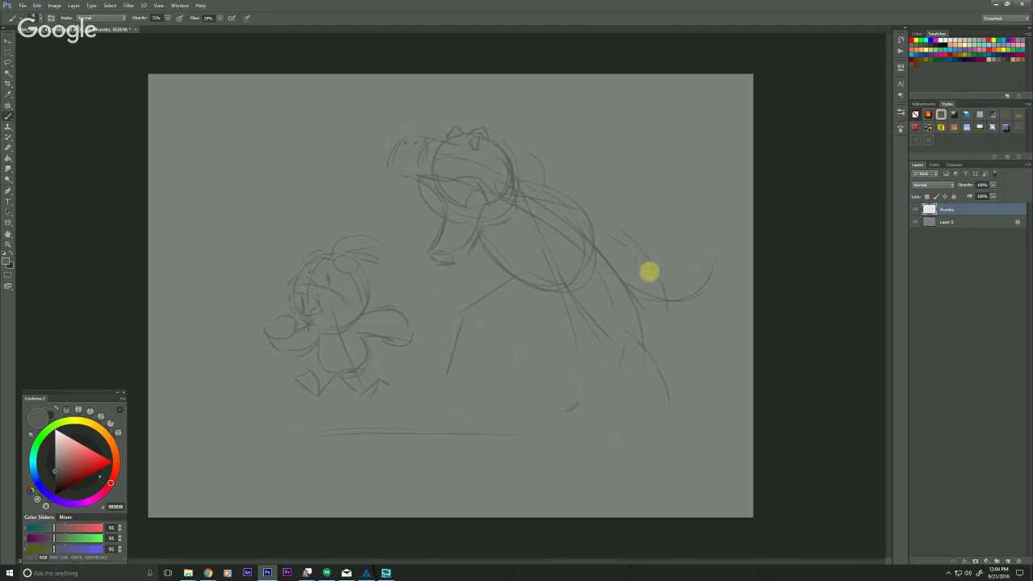
# - Sketch the larger figure's hip and build up its rear leg down to a short ground line
pyautogui.moveTo(611, 238)
pyautogui.mouseDown()
pyautogui.moveTo(586, 297)
pyautogui.moveTo(636, 302)
pyautogui.mouseUp()
pyautogui.moveTo(626, 266)
pyautogui.mouseDown()
pyautogui.moveTo(611, 269)
pyautogui.moveTo(669, 389)
pyautogui.mouseUp()
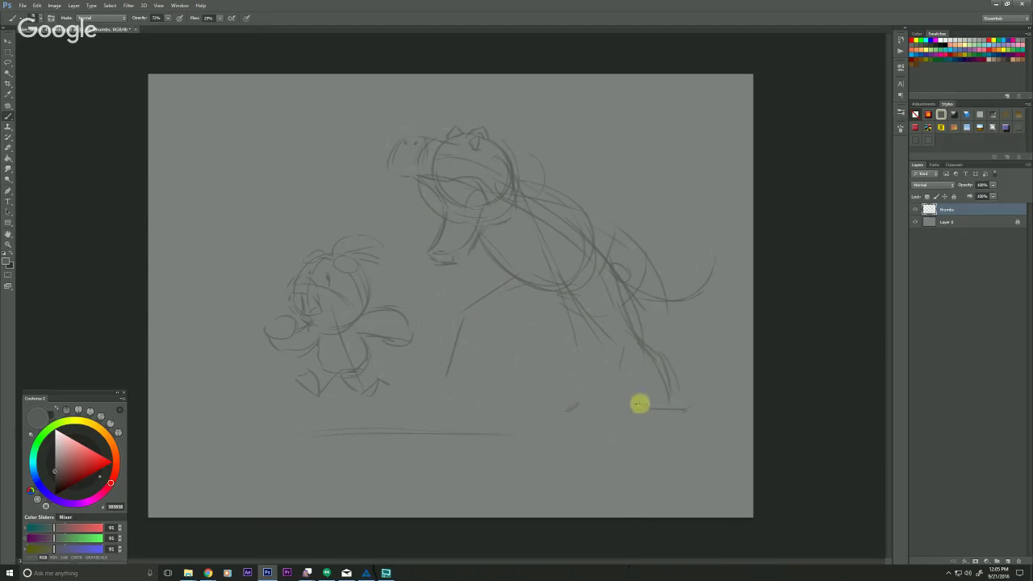
# - Select the small bird on its own and move it slightly down and to the left
pyautogui.moveTo(258, 232)
pyautogui.mouseDown()
pyautogui.moveTo(428, 355)
pyautogui.moveTo(272, 409)
pyautogui.moveTo(253, 293)
pyautogui.mouseUp()
pyautogui.press('v')
pyautogui.moveTo(302, 355); pyautogui.dragTo(286, 369)
pyautogui.hotkey('ctrl', 'd')
pyautogui.press('b')
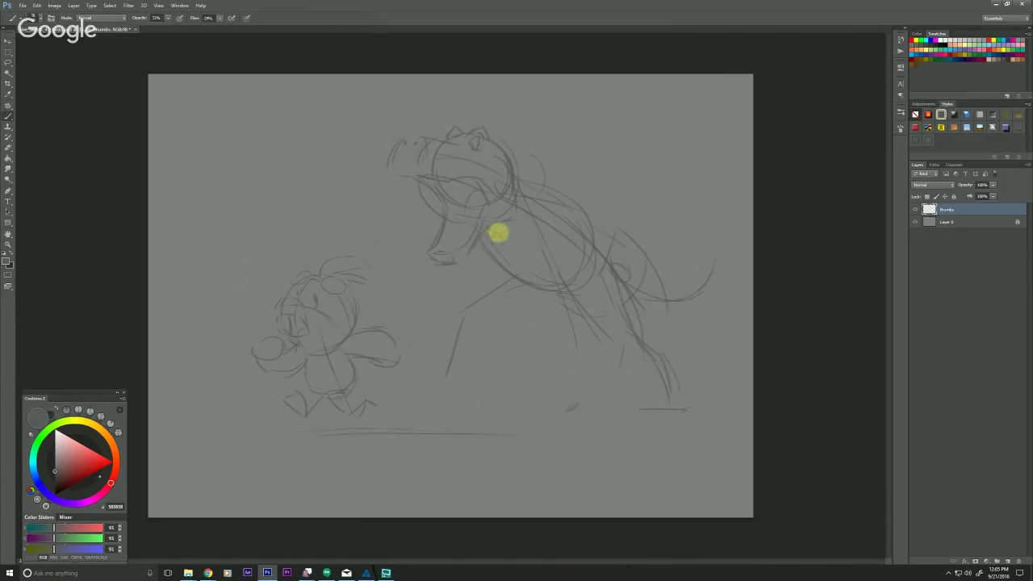
# - Add the larger figure's small arms, the underside of its rear thigh and a clawed rear foot
pyautogui.moveTo(554, 214)
pyautogui.mouseDown()
pyautogui.moveTo(537, 218)
pyautogui.moveTo(549, 229)
pyautogui.mouseUp()
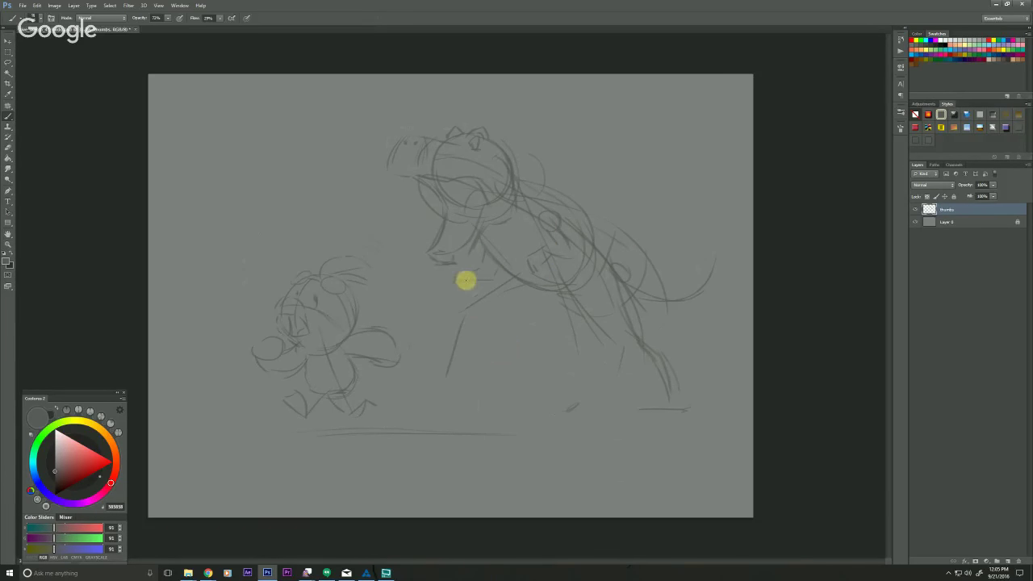
pyautogui.moveTo(564, 289); pyautogui.dragTo(645, 352)
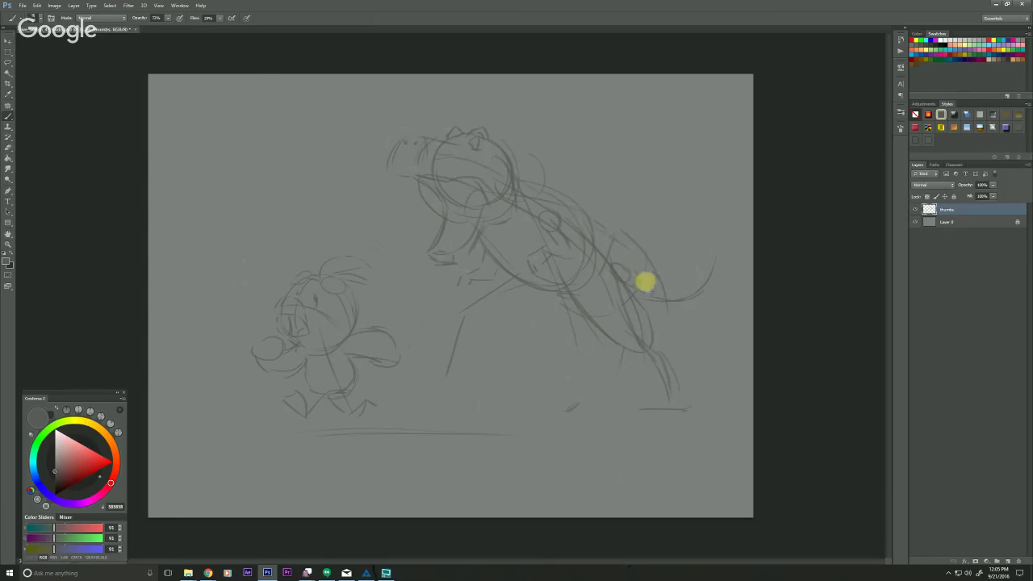
pyautogui.moveTo(646, 282)
pyautogui.mouseDown()
pyautogui.moveTo(643, 311)
pyautogui.moveTo(655, 314)
pyautogui.moveTo(677, 366)
pyautogui.moveTo(629, 351)
pyautogui.moveTo(654, 382)
pyautogui.moveTo(637, 419)
pyautogui.moveTo(681, 368)
pyautogui.moveTo(684, 411)
pyautogui.moveTo(696, 404)
pyautogui.moveTo(658, 402)
pyautogui.mouseUp()
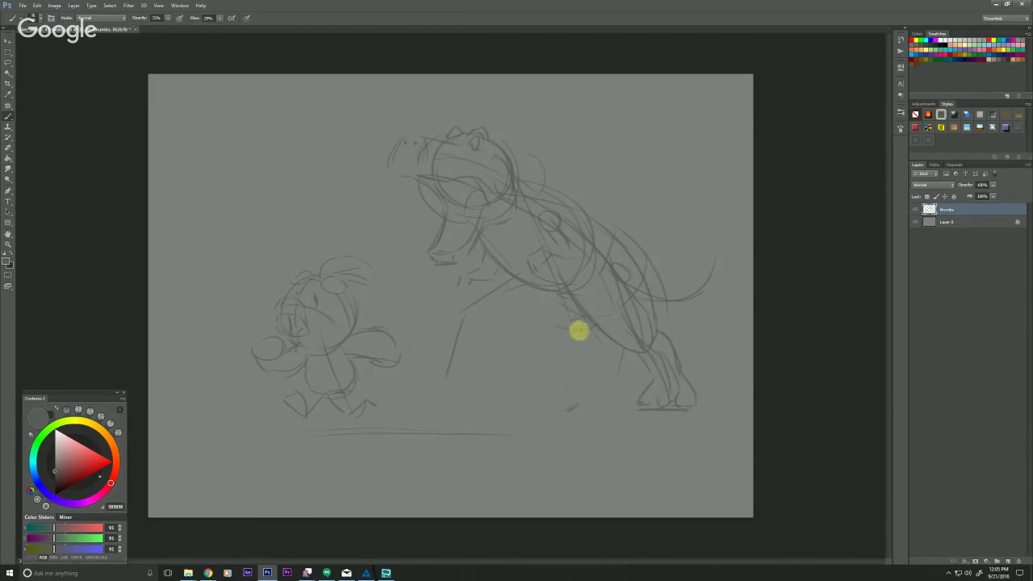
# - Flesh out the larger figure's forward thigh and lower leg, and thicken the tail into a tapered upward curve
pyautogui.moveTo(538, 327)
pyautogui.mouseDown()
pyautogui.moveTo(519, 339)
pyautogui.moveTo(475, 306)
pyautogui.mouseUp()
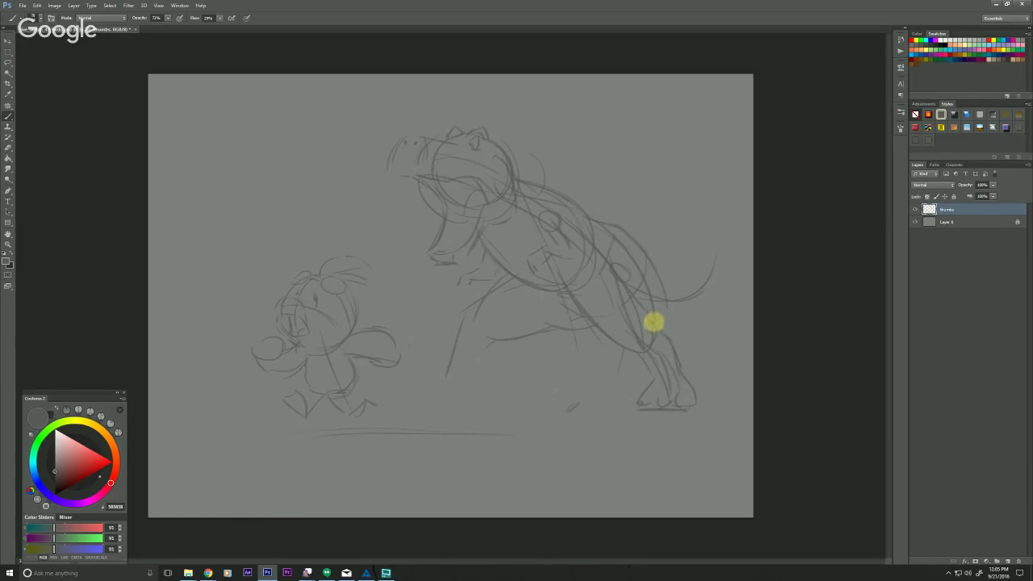
pyautogui.moveTo(659, 323)
pyautogui.mouseDown()
pyautogui.moveTo(713, 266)
pyautogui.moveTo(678, 242)
pyautogui.moveTo(689, 223)
pyautogui.moveTo(696, 259)
pyautogui.mouseUp()
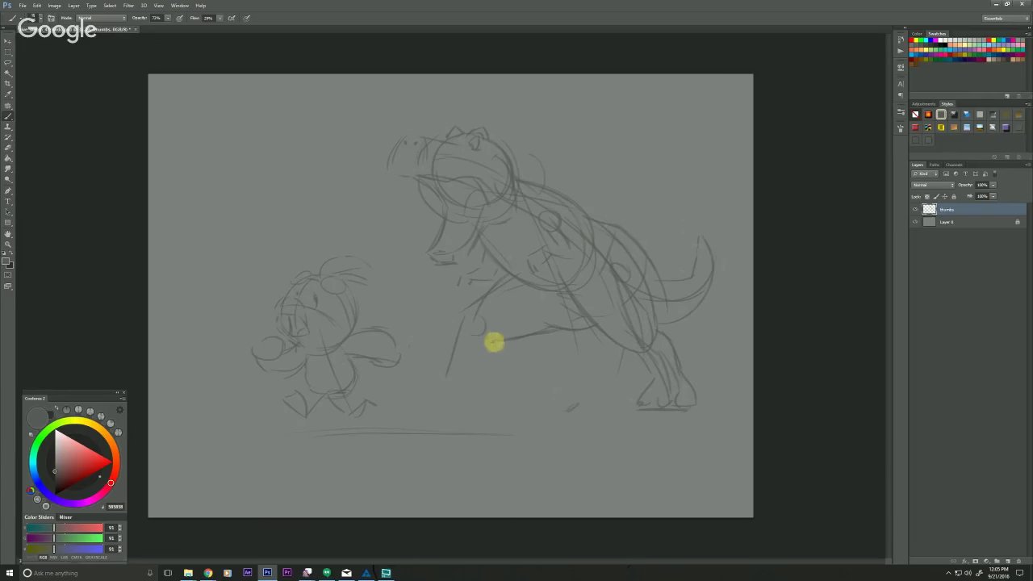
pyautogui.moveTo(499, 346)
pyautogui.mouseDown()
pyautogui.moveTo(469, 410)
pyautogui.moveTo(492, 402)
pyautogui.moveTo(422, 403)
pyautogui.mouseUp()
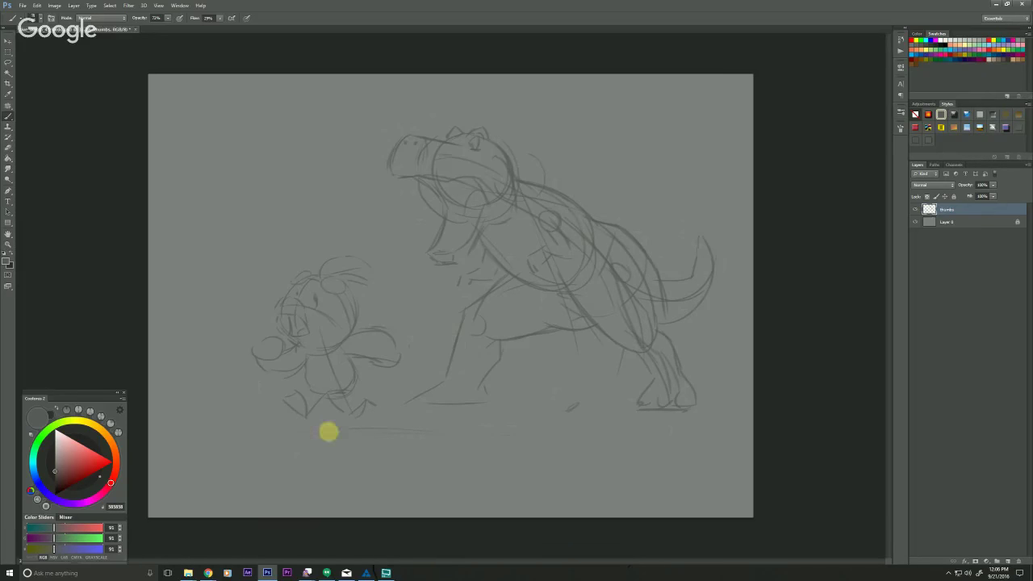
# - Lasso the small bird, shift it slightly right and down toward the larger figure, and deselect it
pyautogui.press('l')
pyautogui.moveTo(253, 260)
pyautogui.mouseDown()
pyautogui.moveTo(401, 305)
pyautogui.moveTo(401, 379)
pyautogui.moveTo(274, 439)
pyautogui.moveTo(230, 263)
pyautogui.mouseUp()
pyautogui.press('v')
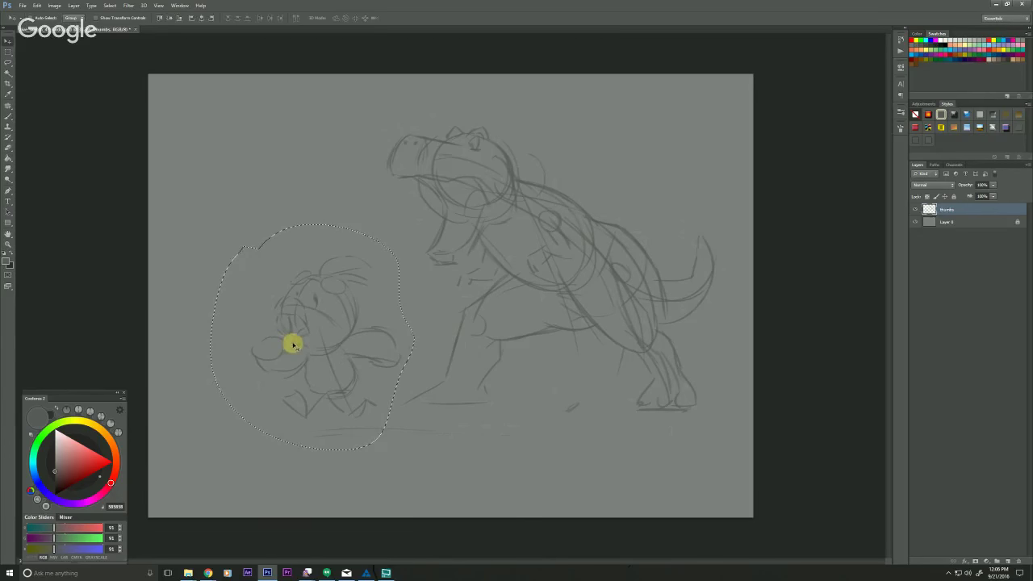
pyautogui.moveTo(294, 345)
pyautogui.mouseDown()
pyautogui.moveTo(350, 358)
pyautogui.moveTo(301, 348)
pyautogui.moveTo(299, 357)
pyautogui.moveTo(415, 393)
pyautogui.moveTo(408, 409)
pyautogui.moveTo(311, 367)
pyautogui.moveTo(320, 373)
pyautogui.moveTo(325, 362)
pyautogui.mouseUp()
pyautogui.hotkey('ctrl', 'd')
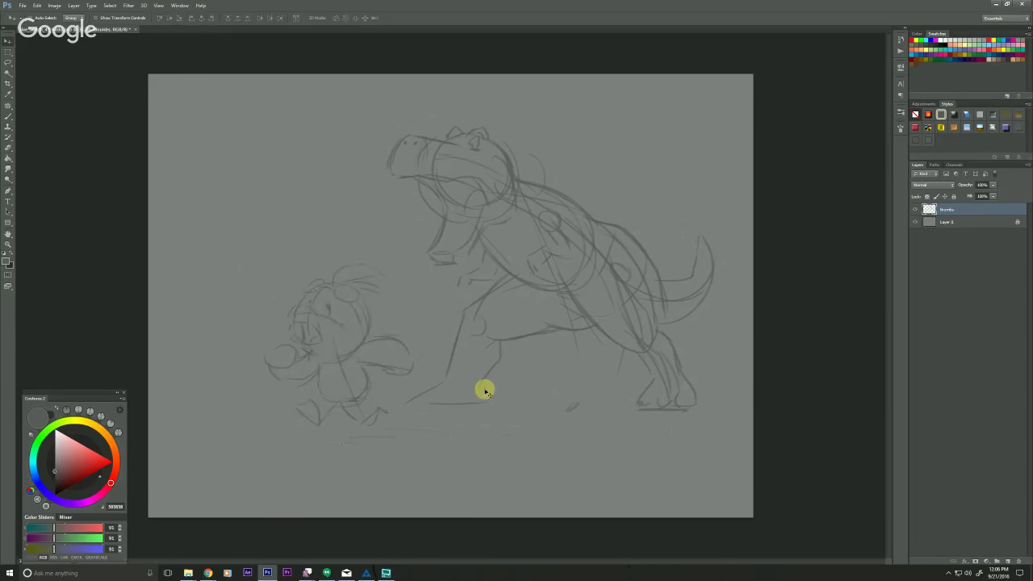
# - Try straight composition guides from the larger figure's head to the bird's feet and across to the rear foot
pyautogui.press('b')
pyautogui.press('b')
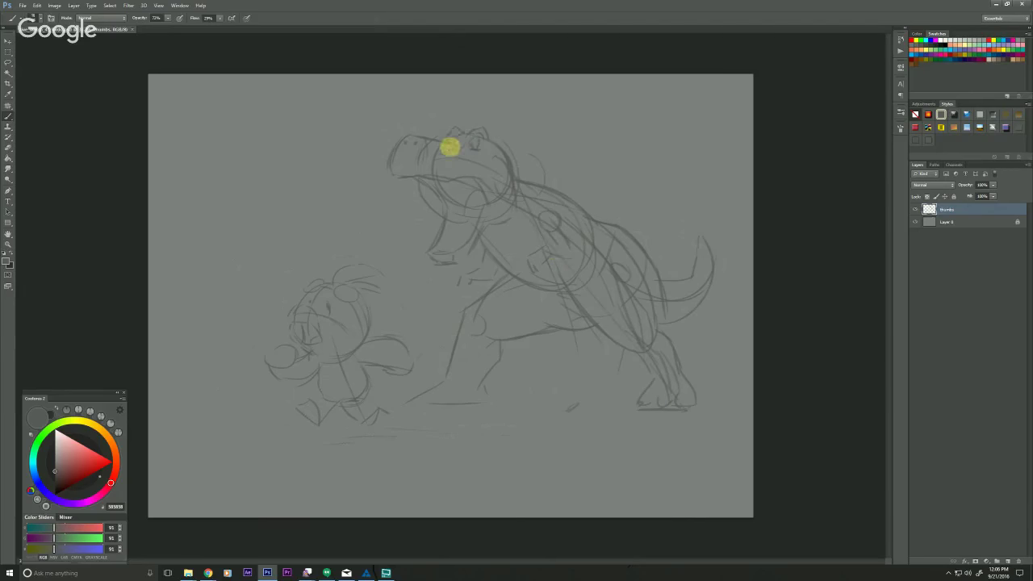
pyautogui.moveTo(428, 189); pyautogui.dragTo(368, 303)
pyautogui.keyDown('shift'); pyautogui.click(676, 404); pyautogui.keyUp('shift')
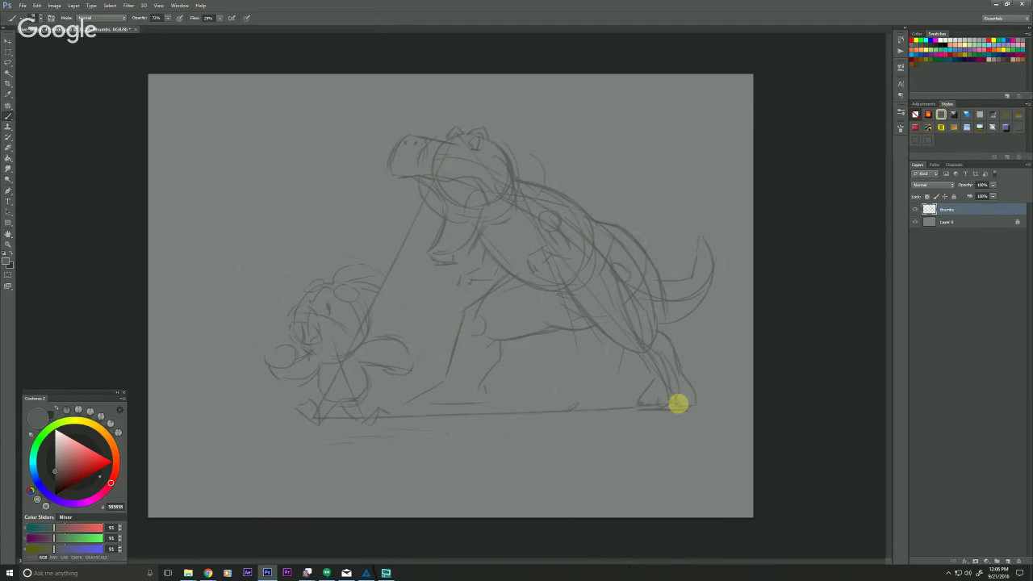
pyautogui.hotkey('ctrl', 'alt', 'z')
pyautogui.hotkey('ctrl', 'alt', 'z')
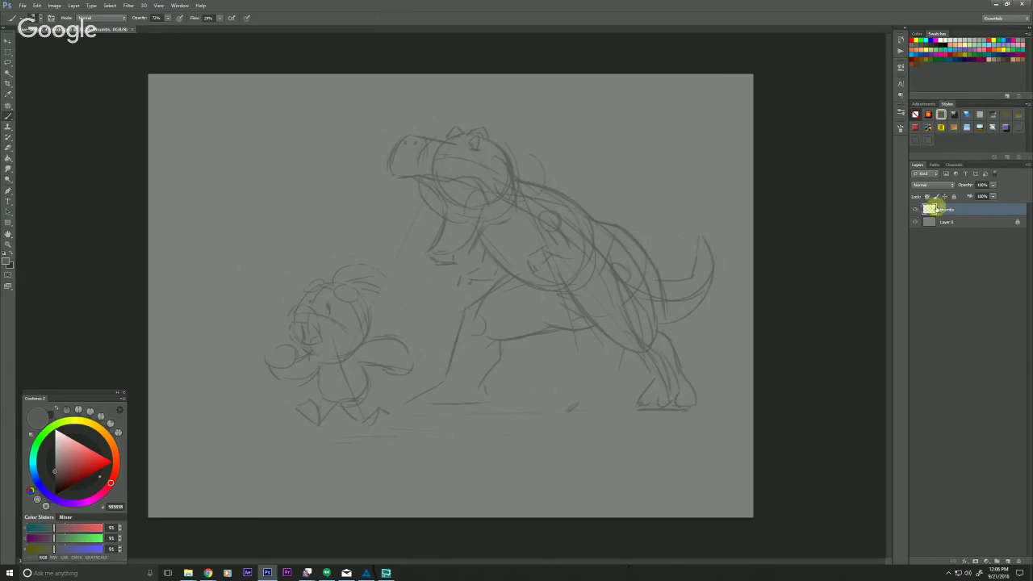
# - Add a new layer named roughs, lower the thumbs layer's opacity to 46%, and make the roughs layer active
pyautogui.click(1007, 561)
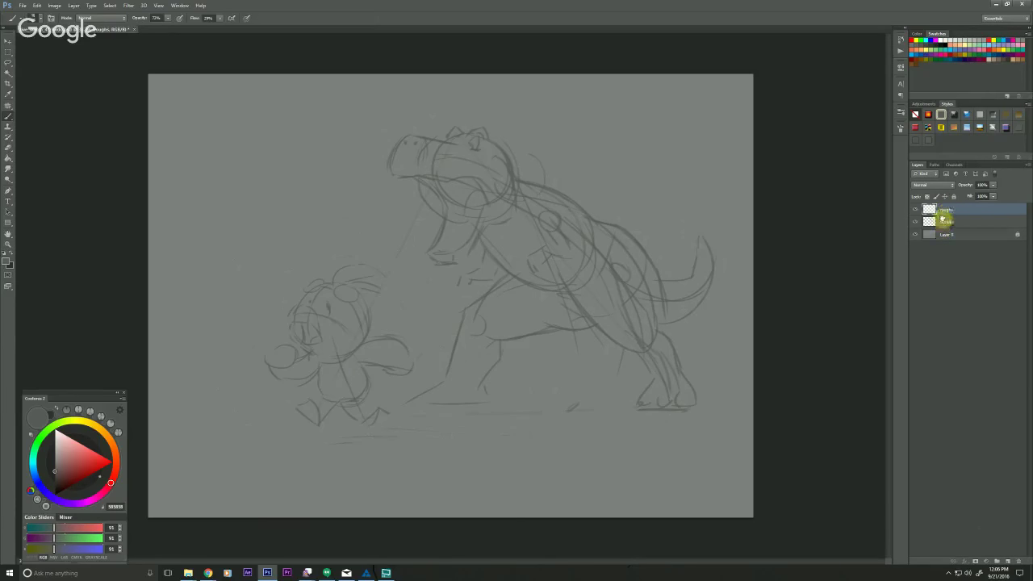
pyautogui.click(944, 222)
pyautogui.click(993, 185)
pyautogui.moveTo(992, 194); pyautogui.dragTo(971, 194)
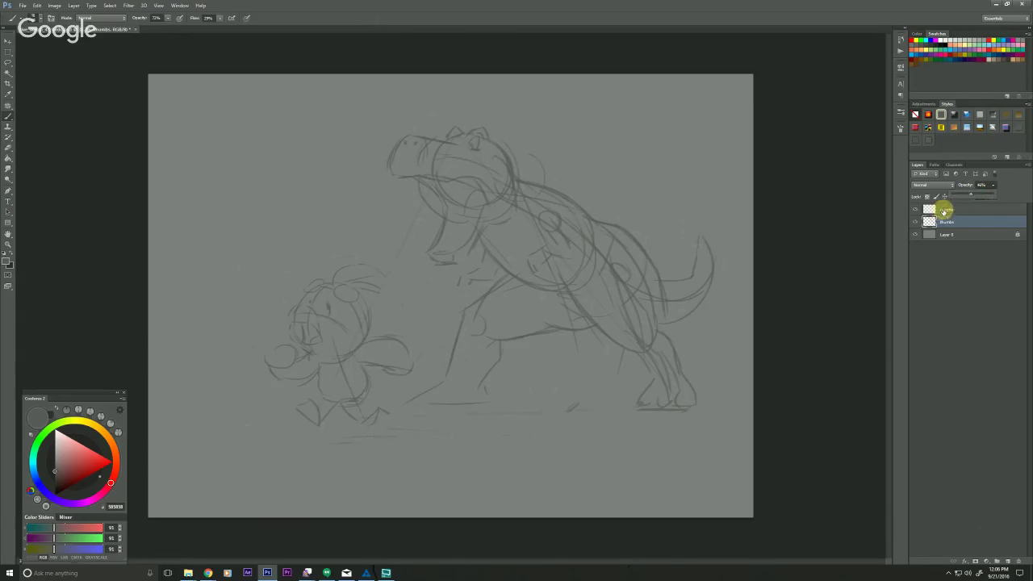
pyautogui.click(945, 210)
# - Prepare to draw over the small bird up close with a dark grey 3F3F3F brush at 100% opacity
pyautogui.keyDown('ctrl'); pyautogui.click(310, 355); pyautogui.keyUp('ctrl')
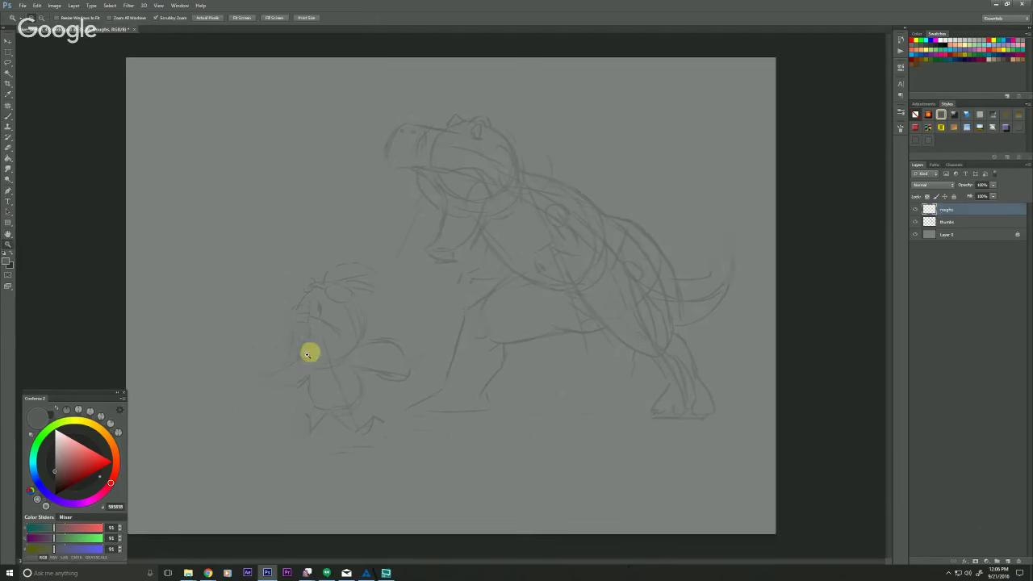
pyautogui.moveTo(252, 328); pyautogui.dragTo(318, 305)
pyautogui.press('b')
pyautogui.moveTo(54, 479); pyautogui.dragTo(55, 480)
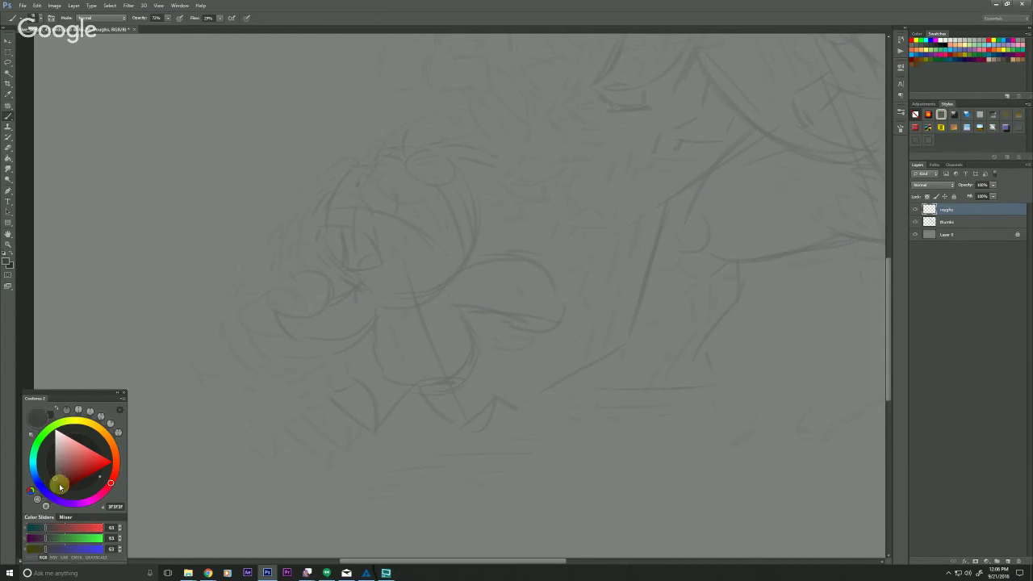
pyautogui.moveTo(167, 16); pyautogui.dragTo(187, 29)
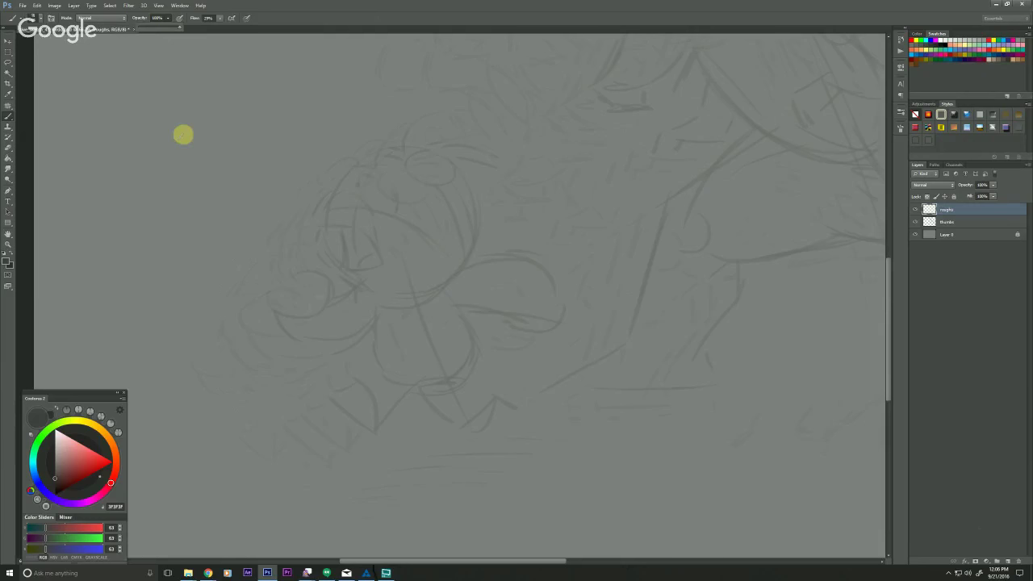
# - Test the brush with strokes on empty canvas, undo them, and darken the brush colour to 353535
pyautogui.moveTo(113, 122); pyautogui.dragTo(122, 193)
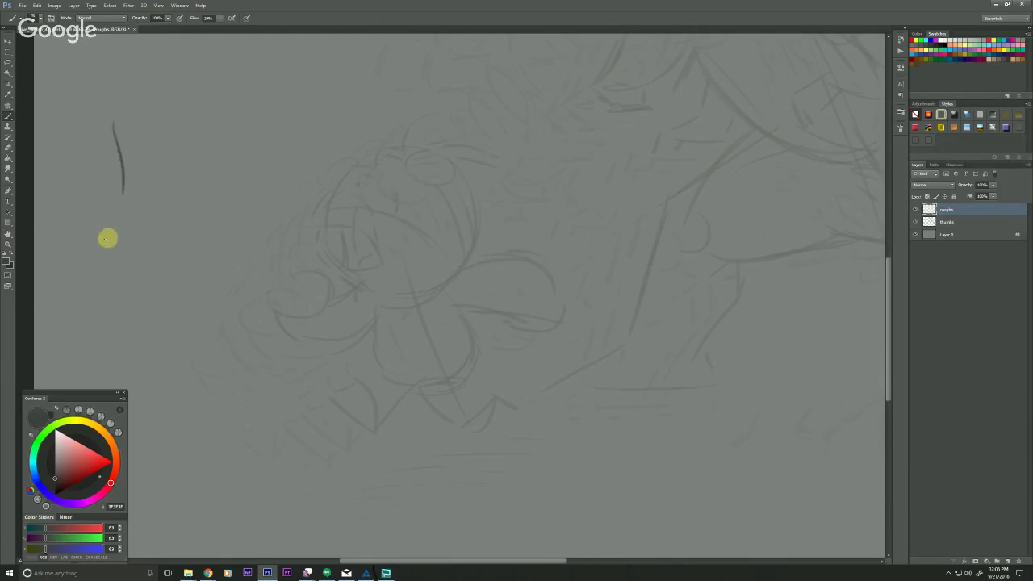
pyautogui.hotkey('ctrl', 'z')
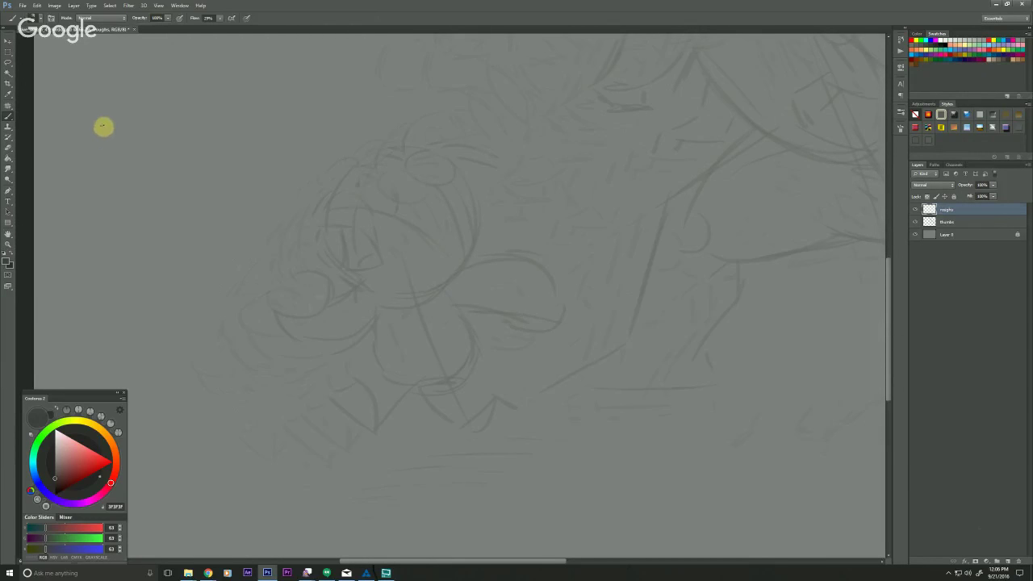
pyautogui.moveTo(95, 130); pyautogui.dragTo(111, 219)
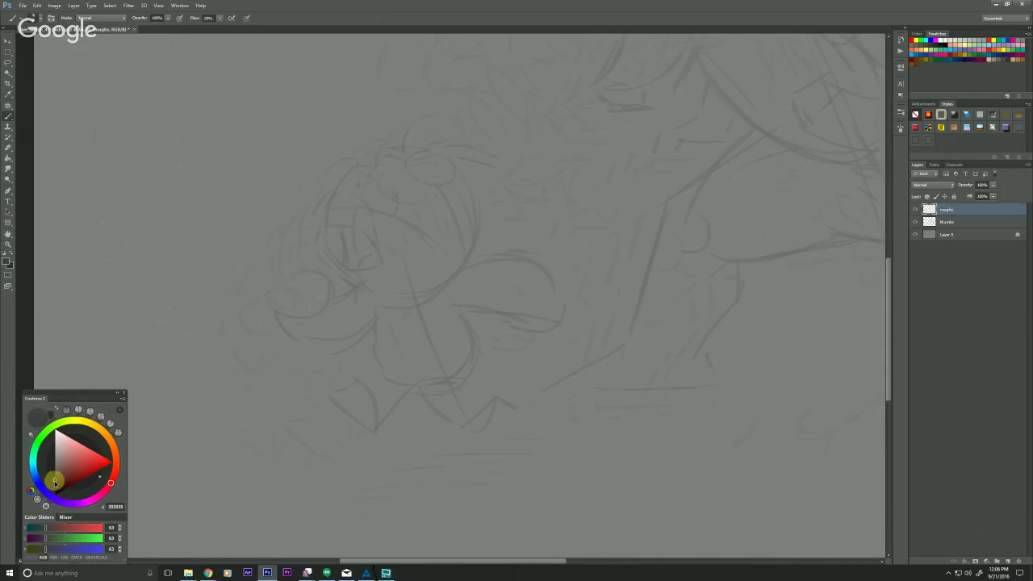
pyautogui.click(54, 482)
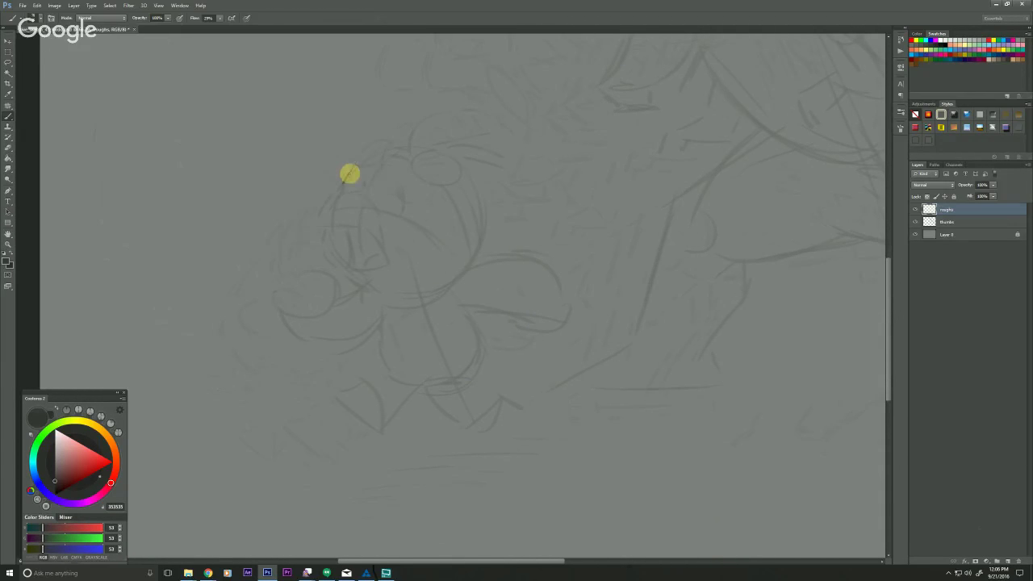
# - Draw the top edge of the bird's beak and a pair of round goggles joined by a bridge on its forehead
pyautogui.moveTo(323, 206); pyautogui.dragTo(352, 167)
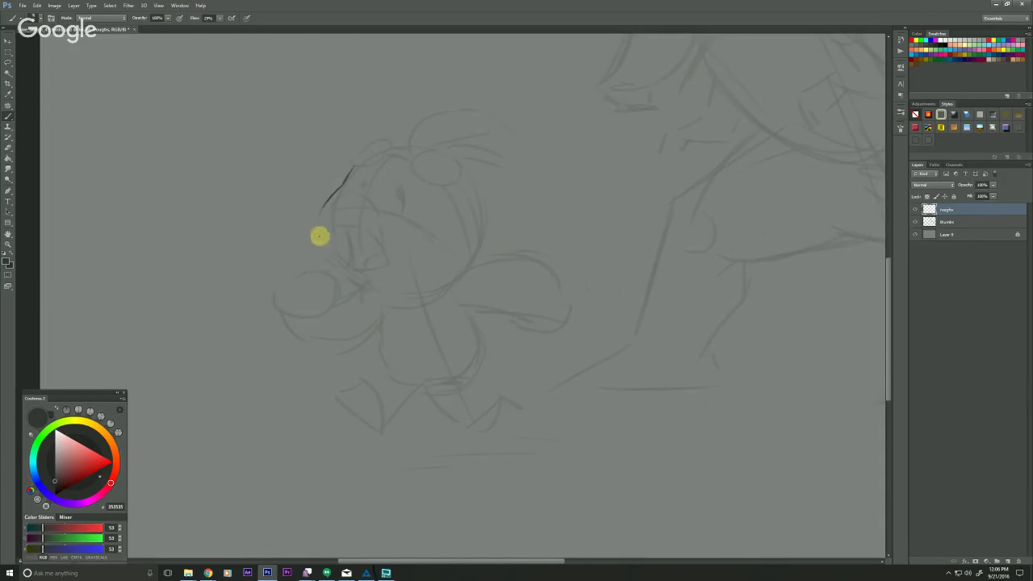
pyautogui.moveTo(431, 151)
pyautogui.mouseDown()
pyautogui.moveTo(463, 169)
pyautogui.moveTo(428, 148)
pyautogui.moveTo(410, 164)
pyautogui.moveTo(422, 182)
pyautogui.moveTo(417, 172)
pyautogui.moveTo(446, 184)
pyautogui.moveTo(412, 148)
pyautogui.moveTo(453, 159)
pyautogui.moveTo(454, 170)
pyautogui.moveTo(436, 173)
pyautogui.moveTo(448, 173)
pyautogui.moveTo(423, 167)
pyautogui.moveTo(420, 153)
pyautogui.moveTo(447, 154)
pyautogui.moveTo(417, 148)
pyautogui.mouseUp()
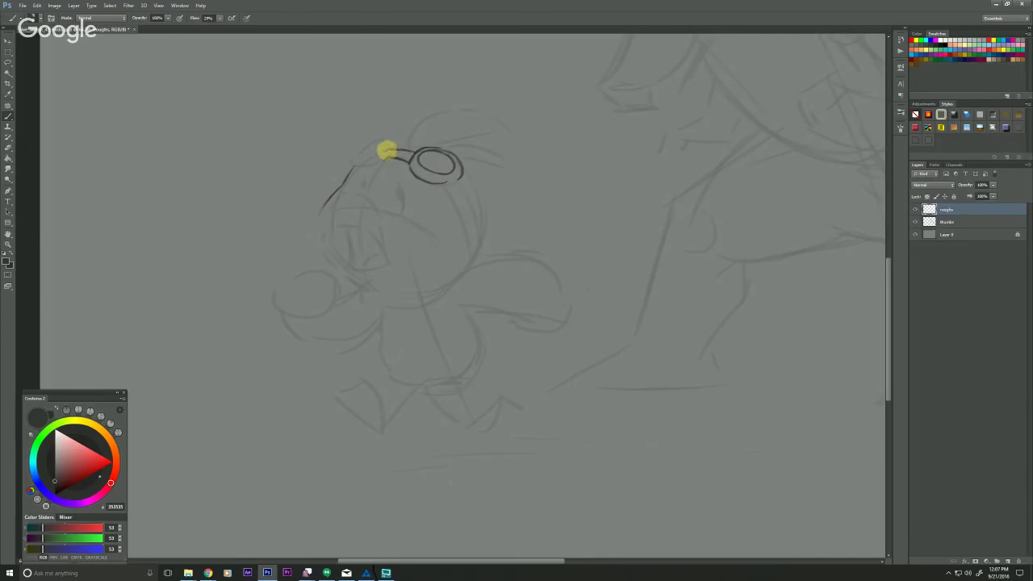
pyautogui.moveTo(386, 160)
pyautogui.mouseDown()
pyautogui.moveTo(356, 167)
pyautogui.moveTo(362, 152)
pyautogui.moveTo(395, 145)
pyautogui.moveTo(387, 141)
pyautogui.moveTo(368, 143)
pyautogui.moveTo(350, 165)
pyautogui.mouseUp()
pyautogui.moveTo(239, 431); pyautogui.dragTo(236, 456)
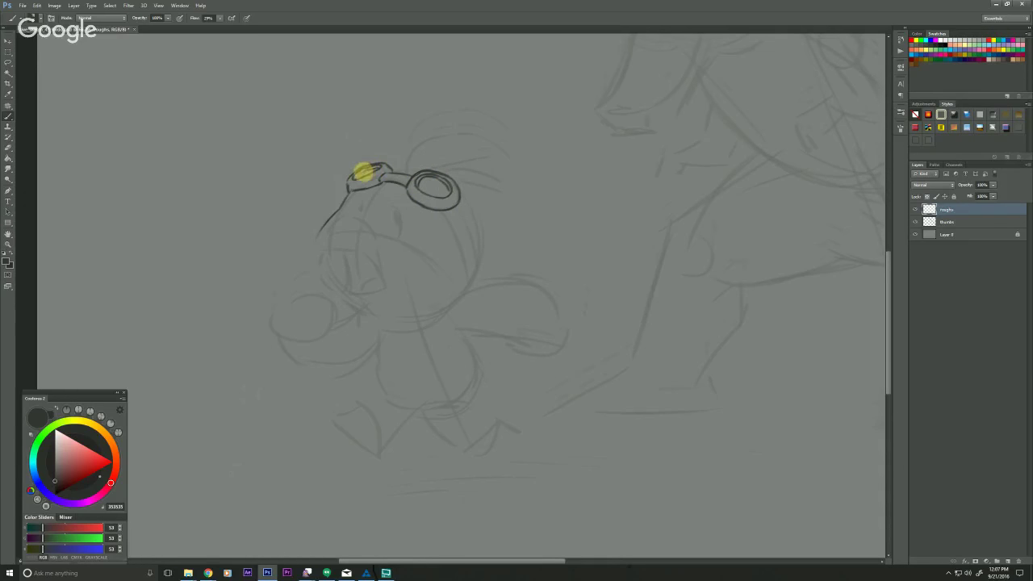
# - Draw the bird's open beak with a curved mouth edge and add its oval eyes below the goggles
pyautogui.scroll(-1, 338, 174)
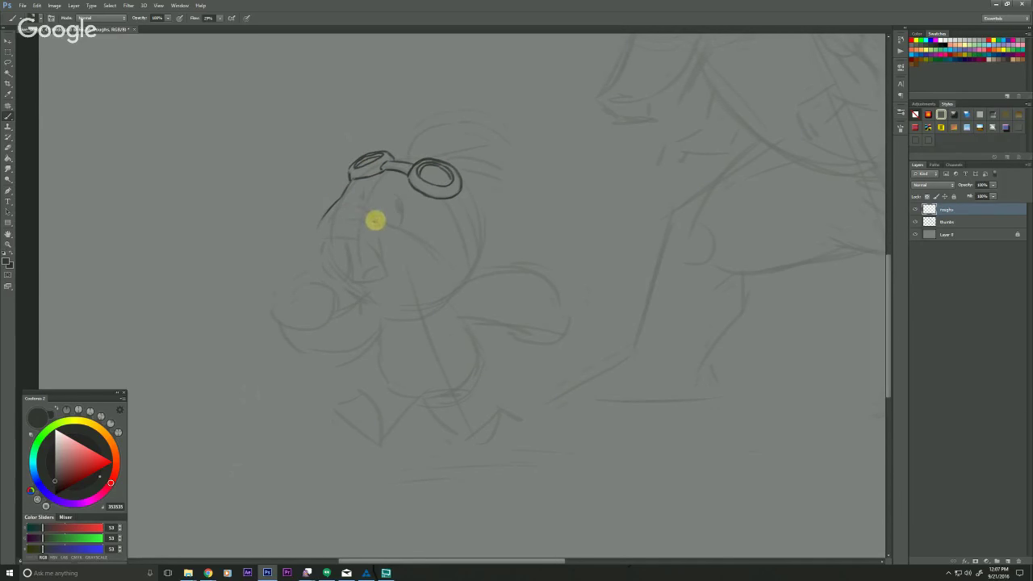
pyautogui.moveTo(373, 216)
pyautogui.mouseDown()
pyautogui.moveTo(341, 213)
pyautogui.moveTo(332, 242)
pyautogui.moveTo(333, 232)
pyautogui.moveTo(365, 231)
pyautogui.moveTo(332, 241)
pyautogui.moveTo(364, 240)
pyautogui.moveTo(384, 275)
pyautogui.mouseUp()
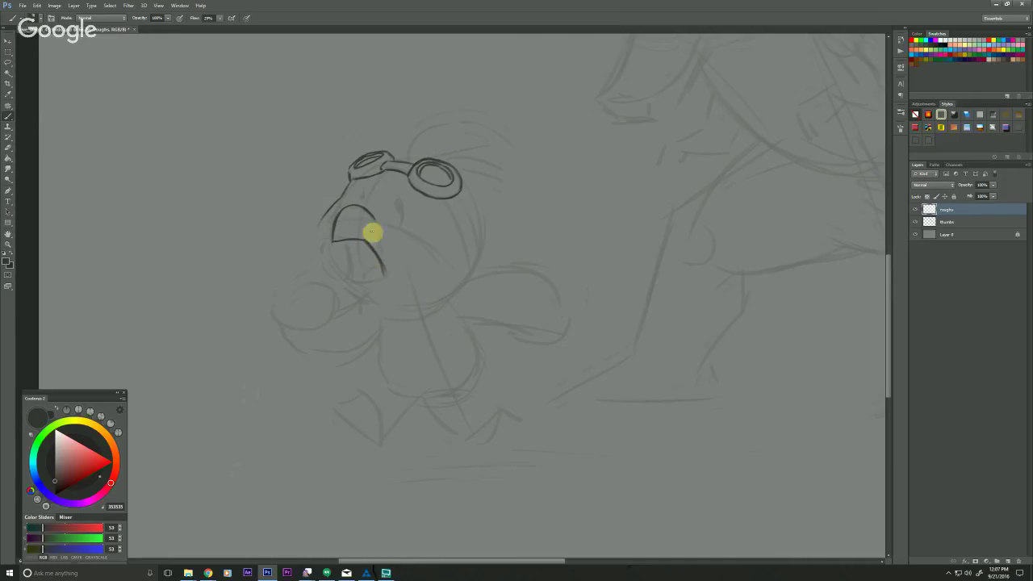
pyautogui.moveTo(376, 218); pyautogui.dragTo(385, 275)
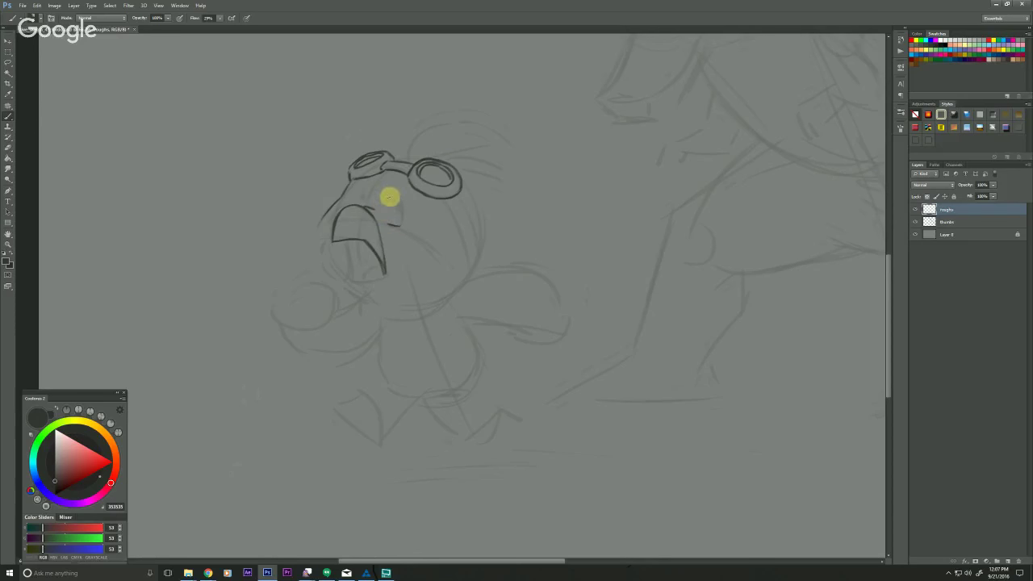
pyautogui.moveTo(403, 200); pyautogui.dragTo(401, 219)
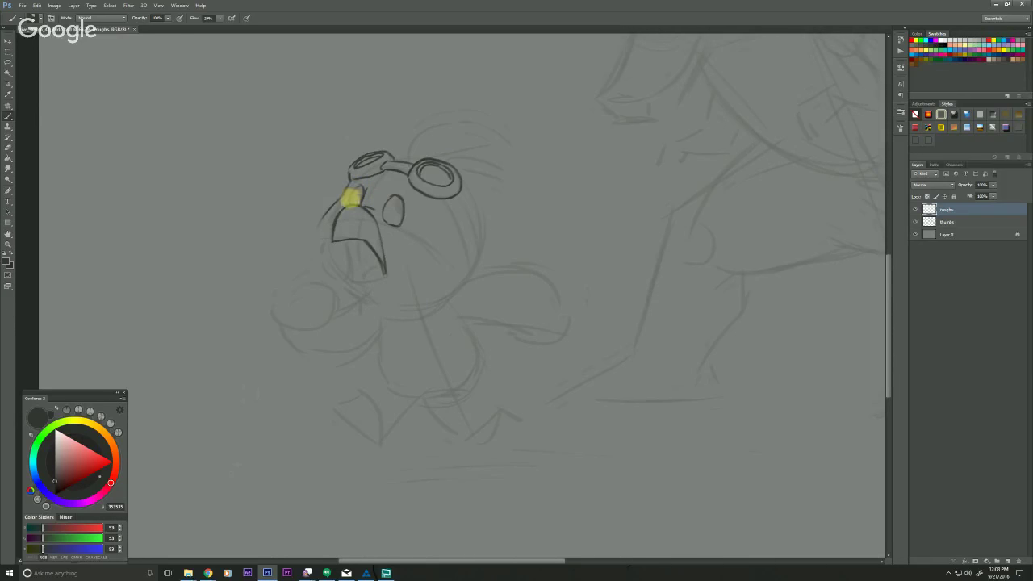
# - Draw the lower beak beneath the bird's open upper beak, including the inner mouth edge and the tongue
pyautogui.moveTo(331, 399); pyautogui.dragTo(319, 423)
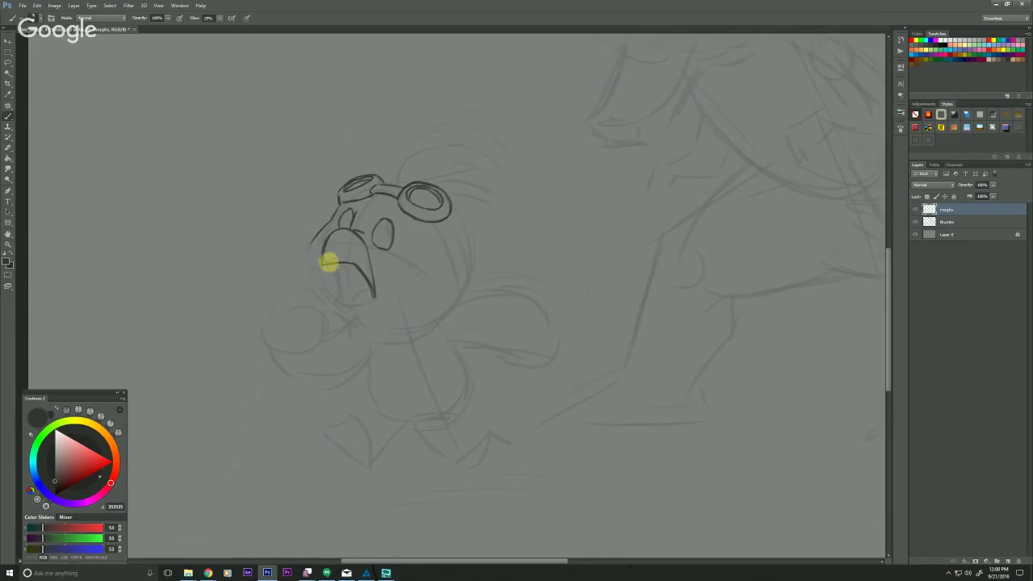
pyautogui.scroll(-2, 298, 309)
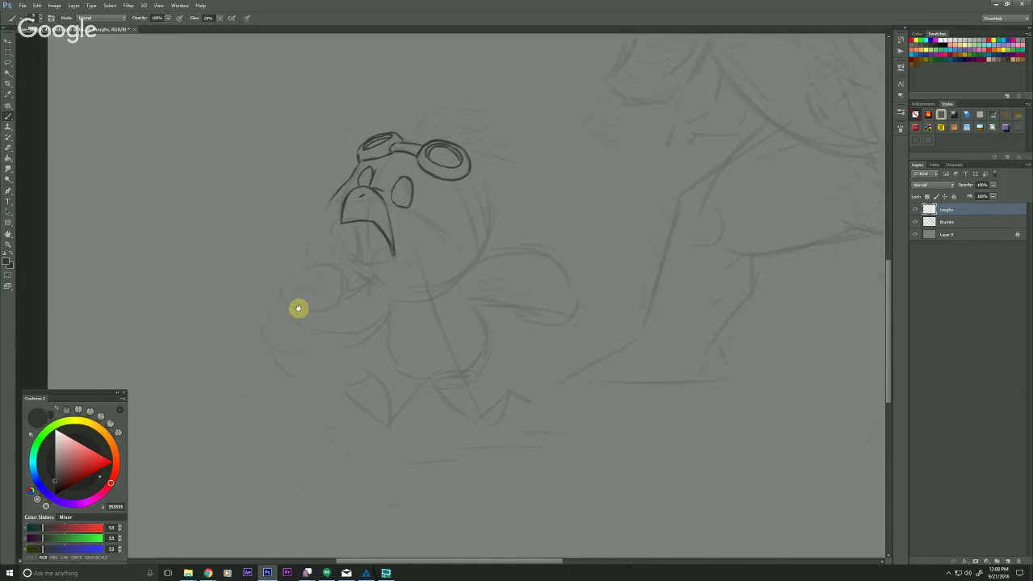
pyautogui.moveTo(343, 406); pyautogui.dragTo(350, 399)
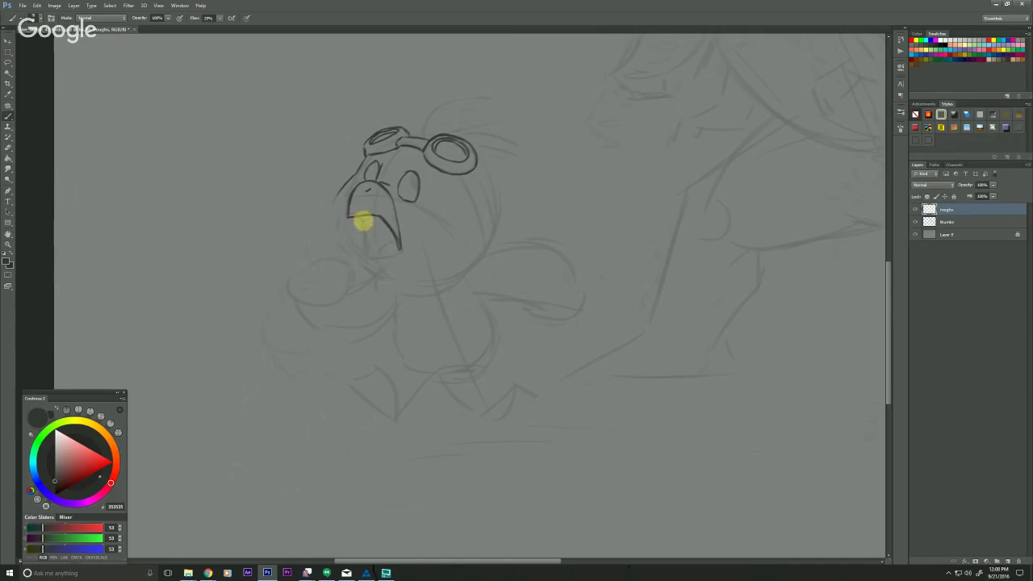
pyautogui.moveTo(359, 217)
pyautogui.mouseDown()
pyautogui.moveTo(368, 244)
pyautogui.moveTo(401, 250)
pyautogui.moveTo(362, 256)
pyautogui.mouseUp()
pyautogui.moveTo(356, 216)
pyautogui.mouseDown()
pyautogui.moveTo(364, 251)
pyautogui.moveTo(400, 253)
pyautogui.moveTo(372, 262)
pyautogui.mouseUp()
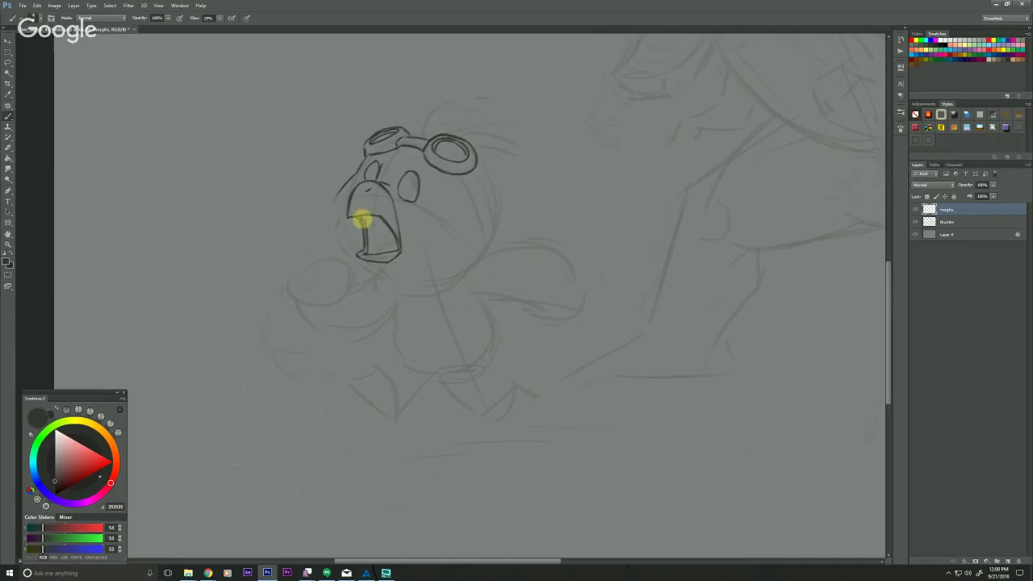
pyautogui.moveTo(307, 295); pyautogui.dragTo(327, 305)
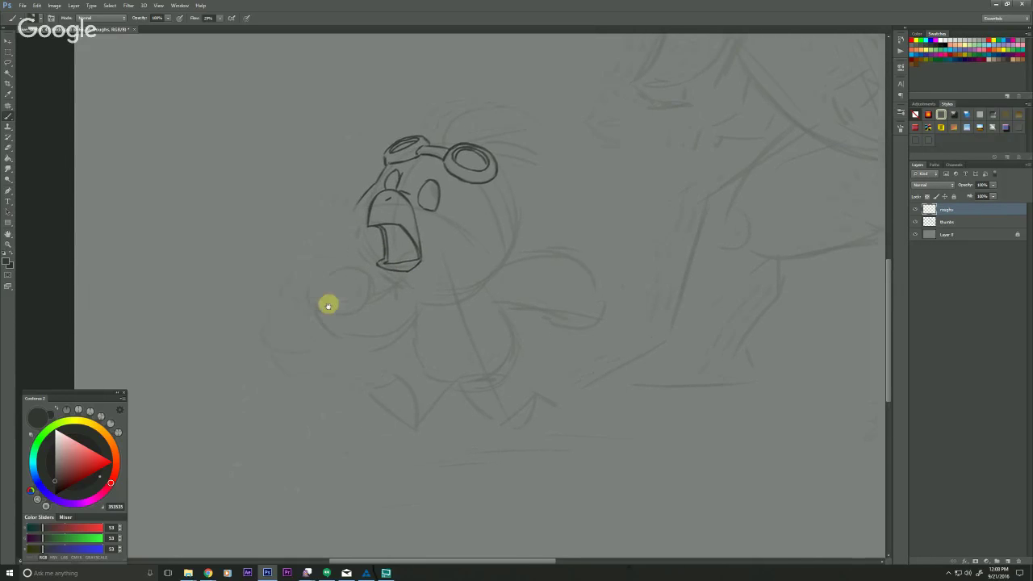
pyautogui.moveTo(298, 376); pyautogui.dragTo(306, 369)
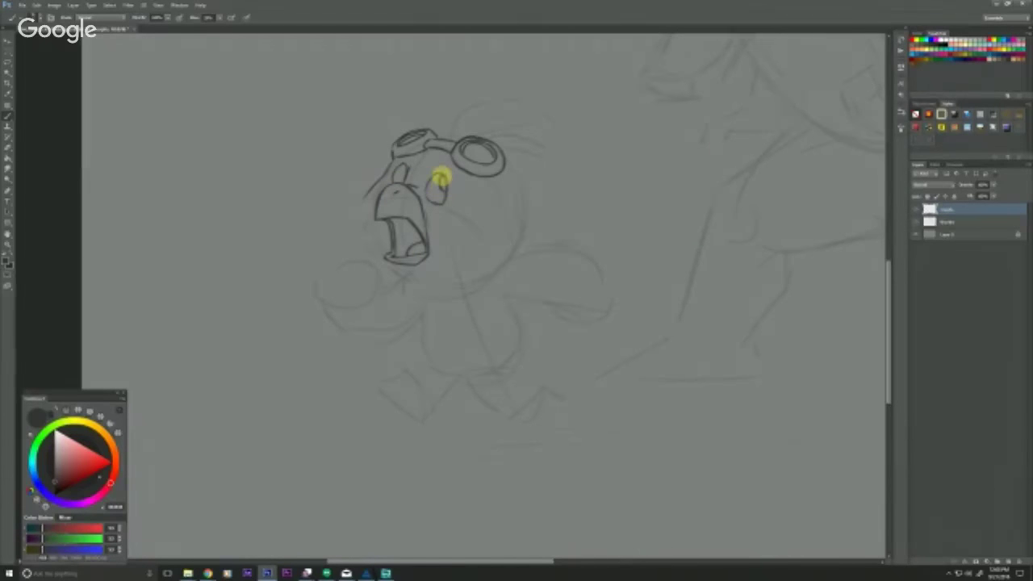
# - Add pupils and eyebrows to the bird's eyes and outline its far cheek down to the lower beak
pyautogui.moveTo(441, 176); pyautogui.dragTo(445, 191)
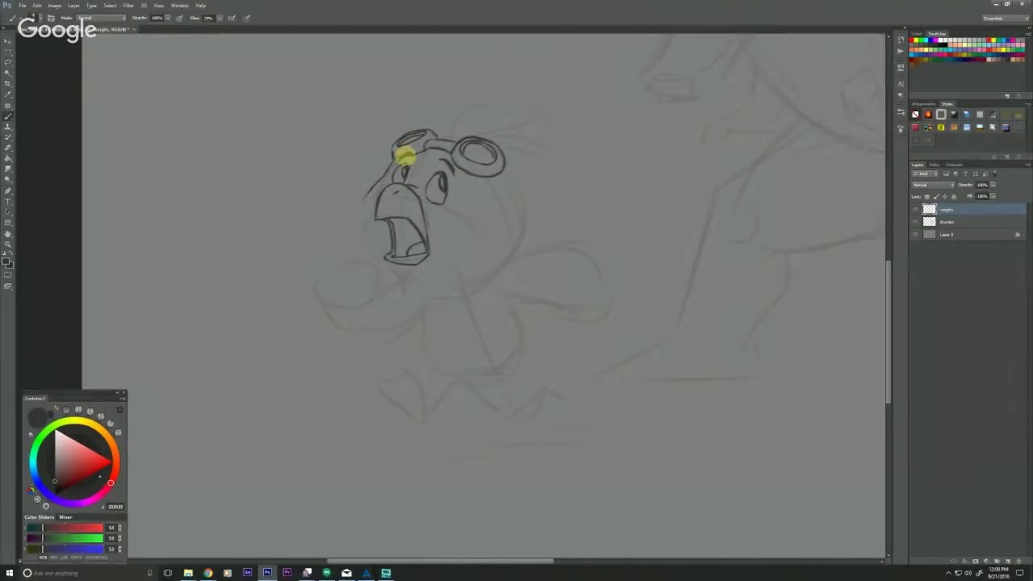
pyautogui.moveTo(293, 283); pyautogui.dragTo(293, 267)
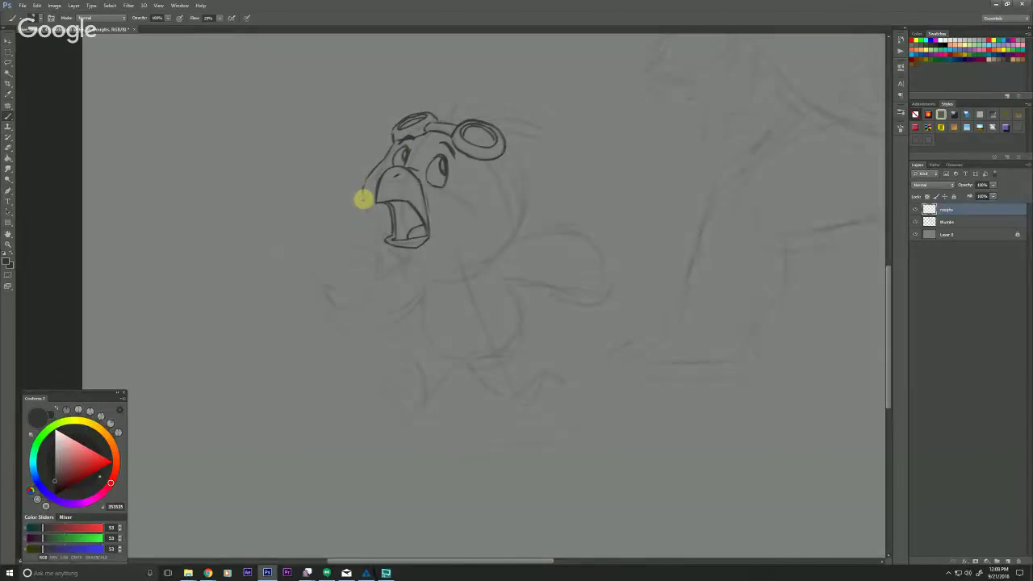
pyautogui.moveTo(363, 199); pyautogui.dragTo(388, 240)
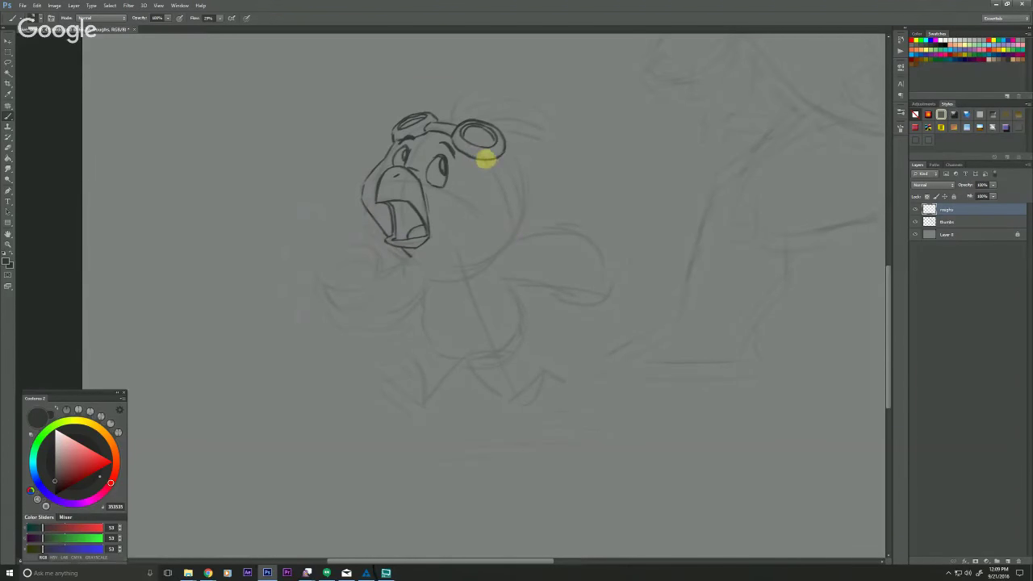
# - Draw the goggle strap down the side of the head and outline the back and underside of the head
pyautogui.moveTo(485, 160); pyautogui.dragTo(510, 232)
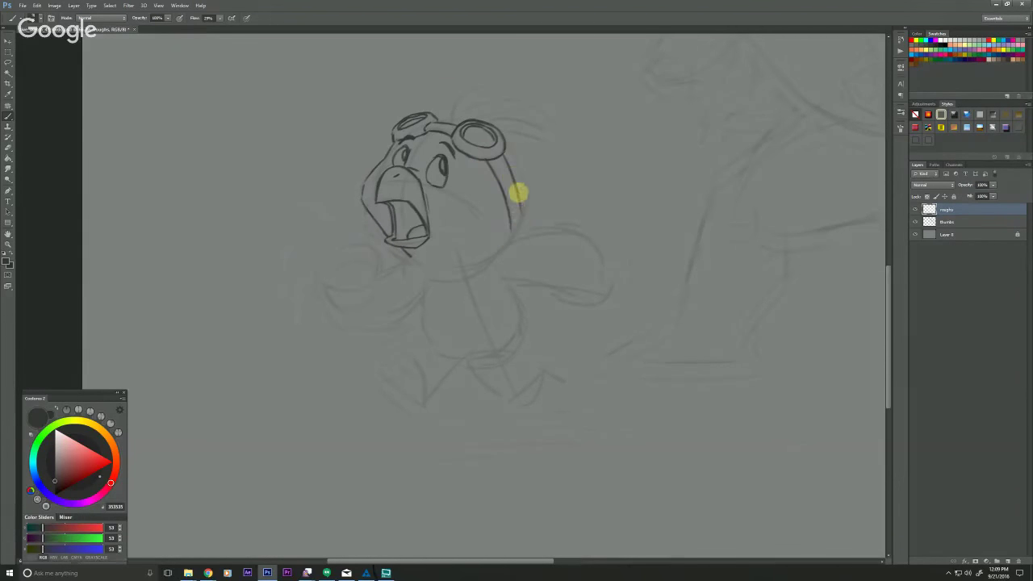
pyautogui.moveTo(519, 193)
pyautogui.mouseDown()
pyautogui.moveTo(522, 226)
pyautogui.moveTo(512, 237)
pyautogui.mouseUp()
pyautogui.moveTo(429, 233); pyautogui.dragTo(420, 263)
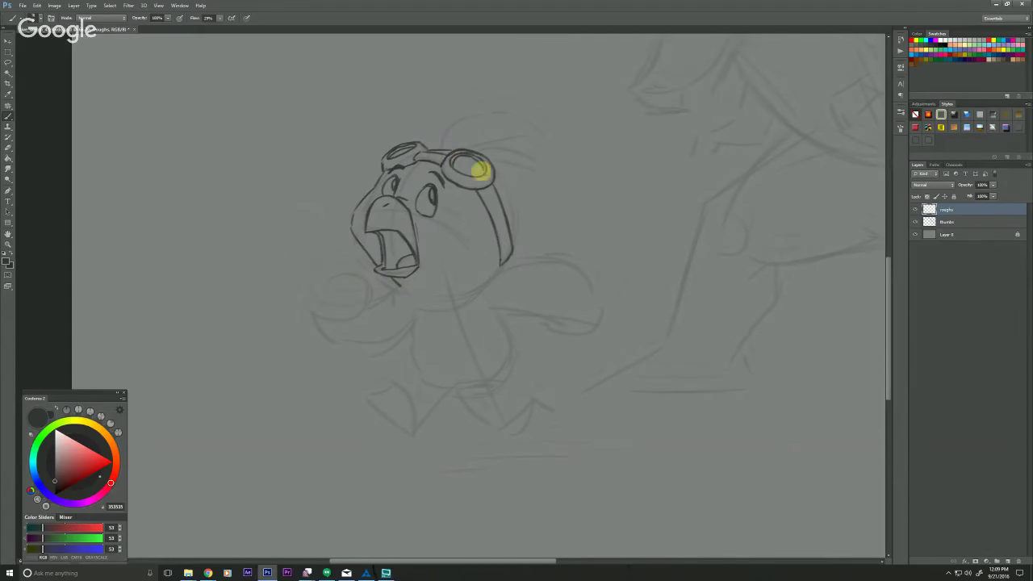
pyautogui.moveTo(477, 167)
pyautogui.mouseDown()
pyautogui.moveTo(510, 199)
pyautogui.moveTo(503, 192)
pyautogui.moveTo(514, 242)
pyautogui.moveTo(515, 232)
pyautogui.moveTo(474, 294)
pyautogui.moveTo(445, 299)
pyautogui.moveTo(489, 280)
pyautogui.moveTo(399, 299)
pyautogui.mouseUp()
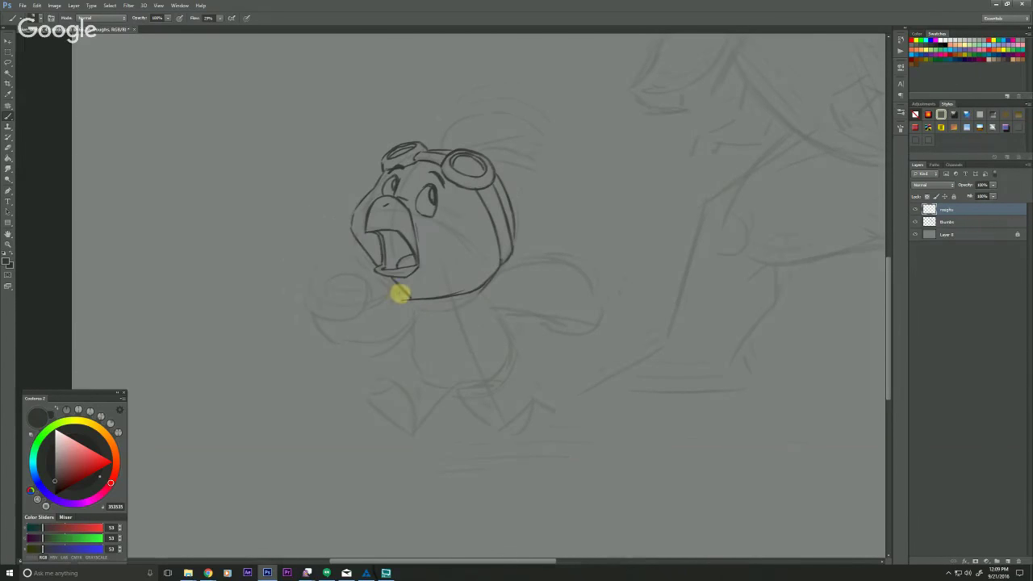
# - Draw a collar band around the bird's neck and a tuft of pointed feathers on top of its head
pyautogui.moveTo(399, 299); pyautogui.dragTo(409, 317)
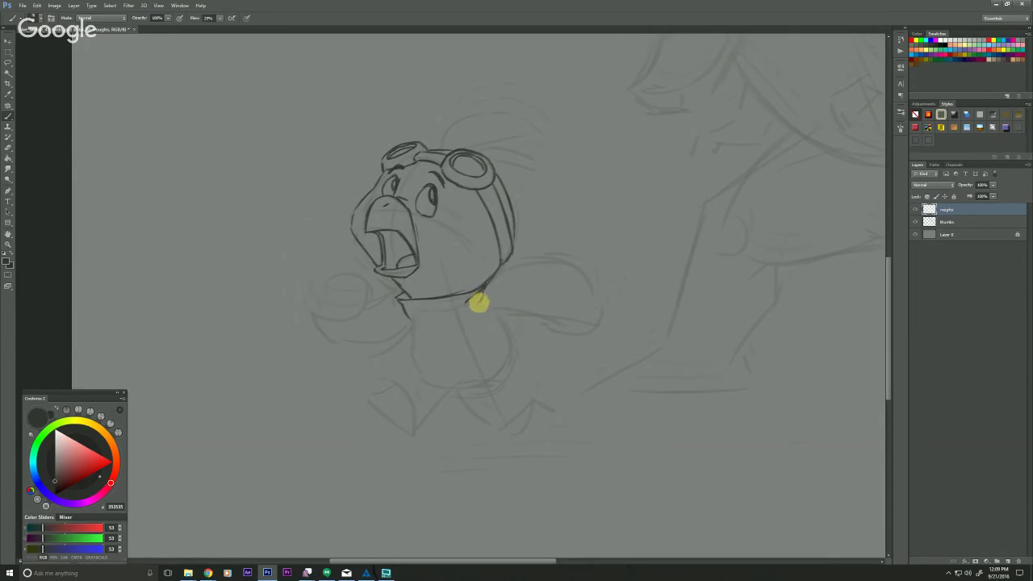
pyautogui.moveTo(479, 301)
pyautogui.mouseDown()
pyautogui.moveTo(412, 322)
pyautogui.moveTo(397, 299)
pyautogui.moveTo(457, 300)
pyautogui.mouseUp()
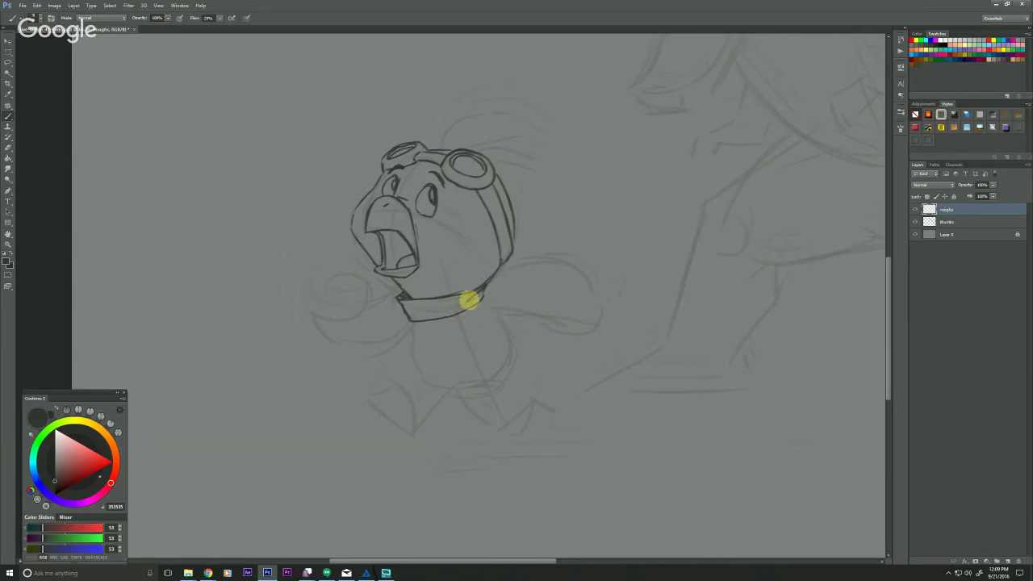
pyautogui.moveTo(283, 162); pyautogui.dragTo(281, 173)
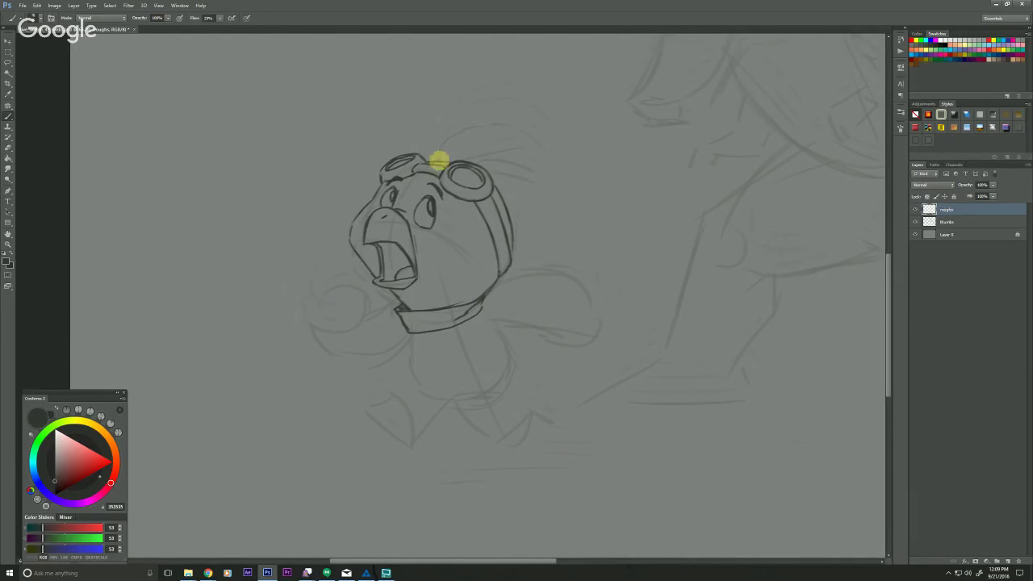
pyautogui.moveTo(439, 159)
pyautogui.mouseDown()
pyautogui.moveTo(478, 128)
pyautogui.moveTo(544, 148)
pyautogui.moveTo(537, 136)
pyautogui.moveTo(443, 165)
pyautogui.moveTo(521, 172)
pyautogui.moveTo(478, 161)
pyautogui.mouseUp()
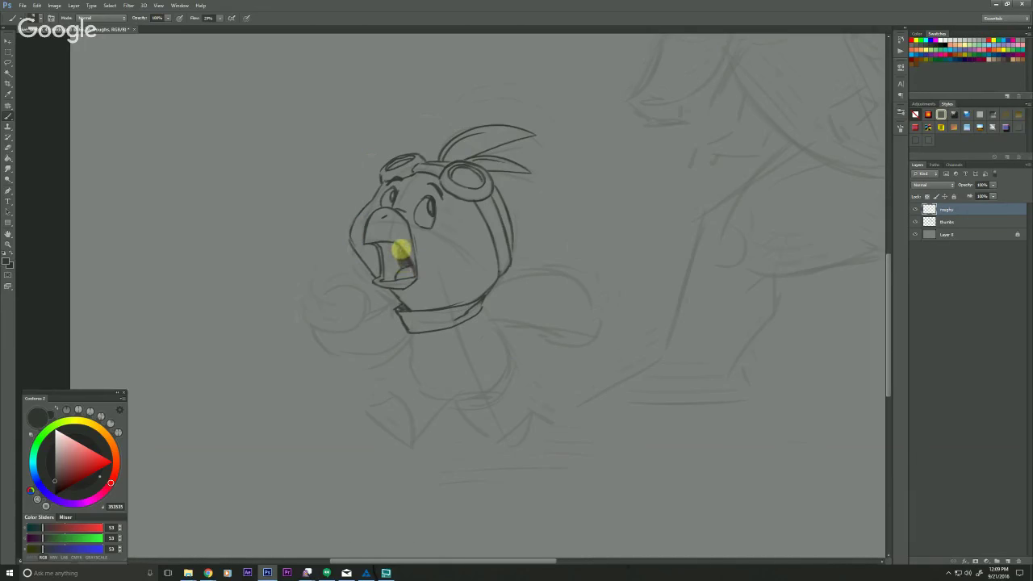
# - Draw the bird's wing stretched out behind it, with an arched top edge and curled feather fingers at the tip
pyautogui.moveTo(286, 449); pyautogui.dragTo(275, 419)
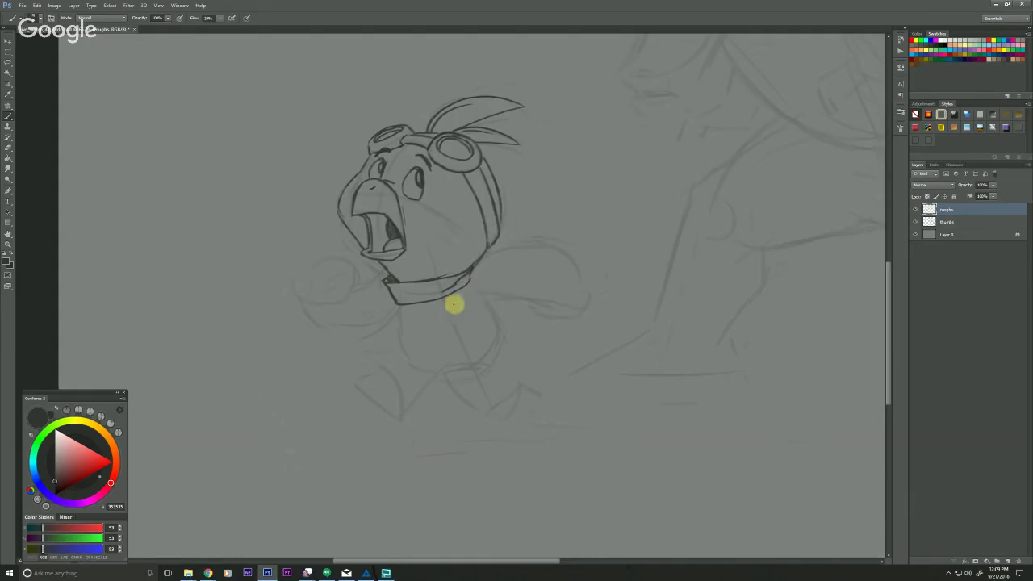
pyautogui.moveTo(353, 400); pyautogui.dragTo(302, 401)
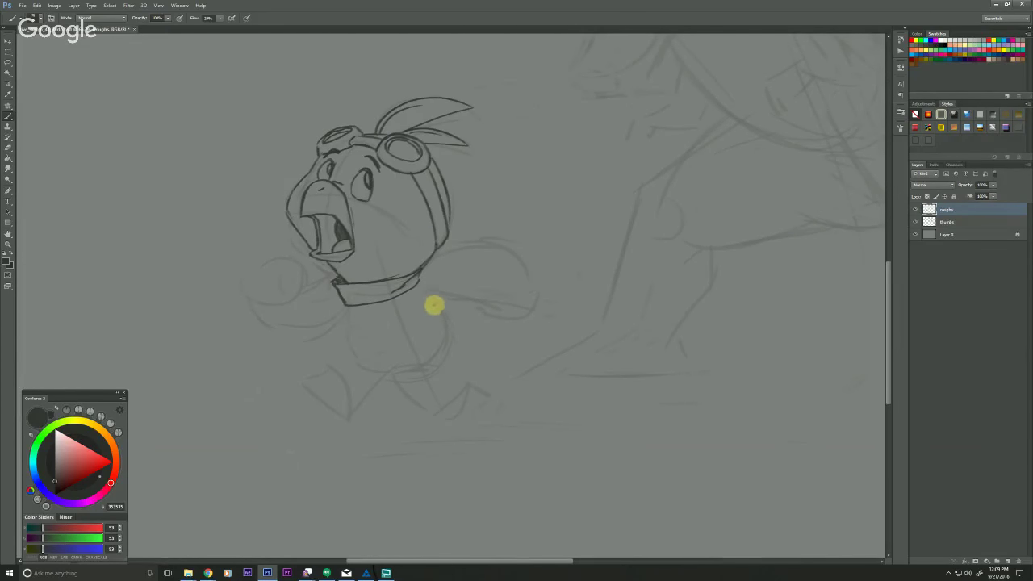
pyautogui.moveTo(434, 306)
pyautogui.mouseDown()
pyautogui.moveTo(421, 279)
pyautogui.moveTo(455, 252)
pyautogui.moveTo(536, 295)
pyautogui.moveTo(517, 263)
pyautogui.moveTo(527, 269)
pyautogui.moveTo(528, 315)
pyautogui.mouseUp()
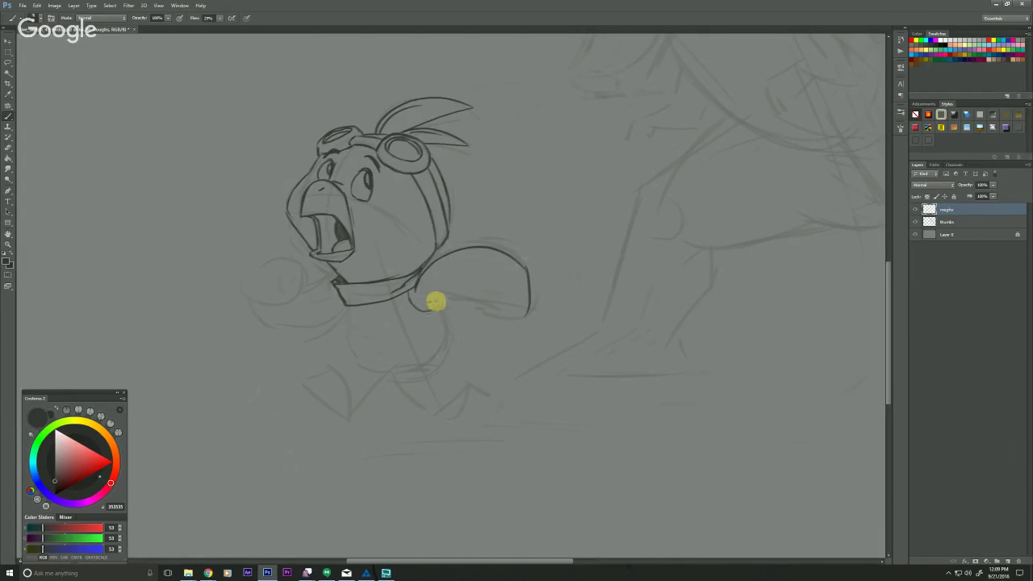
pyautogui.moveTo(435, 302)
pyautogui.mouseDown()
pyautogui.moveTo(502, 311)
pyautogui.moveTo(490, 320)
pyautogui.moveTo(506, 326)
pyautogui.moveTo(527, 305)
pyautogui.moveTo(506, 317)
pyautogui.mouseUp()
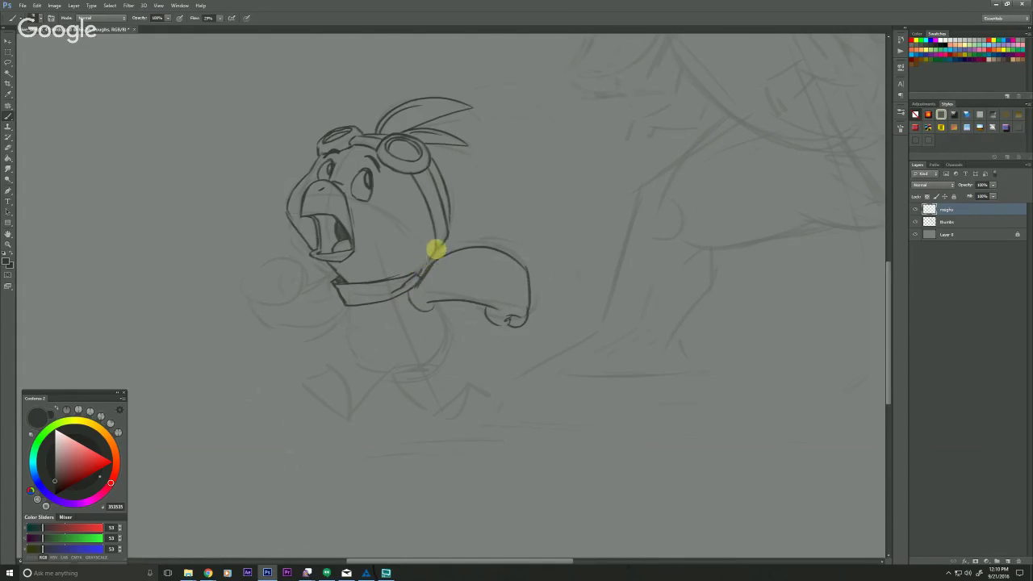
# - Rework the rough sketch of the bird's front wing on the thumbs layer, giving it a pointed, banded feather tip
pyautogui.moveTo(318, 456); pyautogui.dragTo(380, 399)
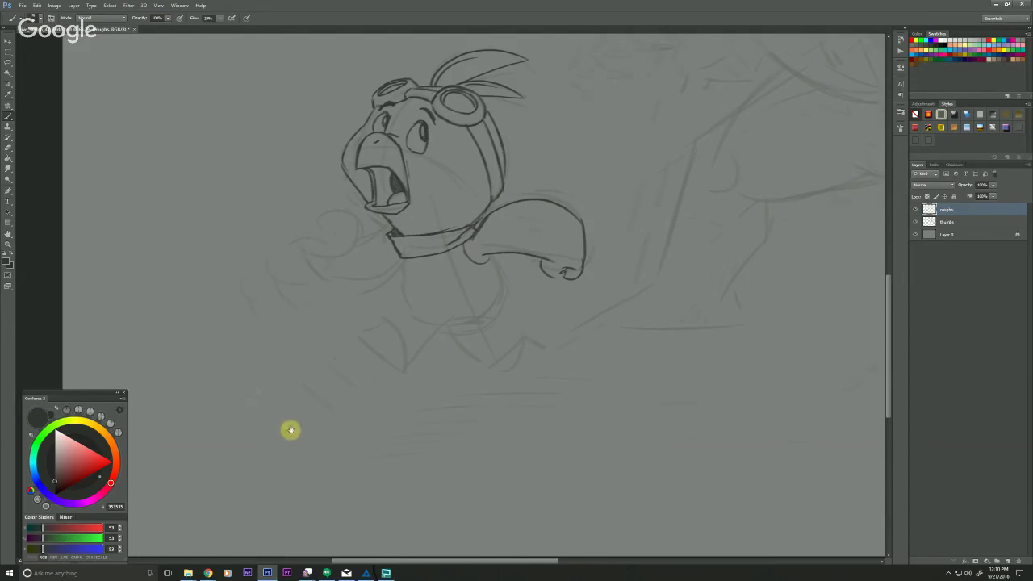
pyautogui.moveTo(291, 429); pyautogui.dragTo(369, 423)
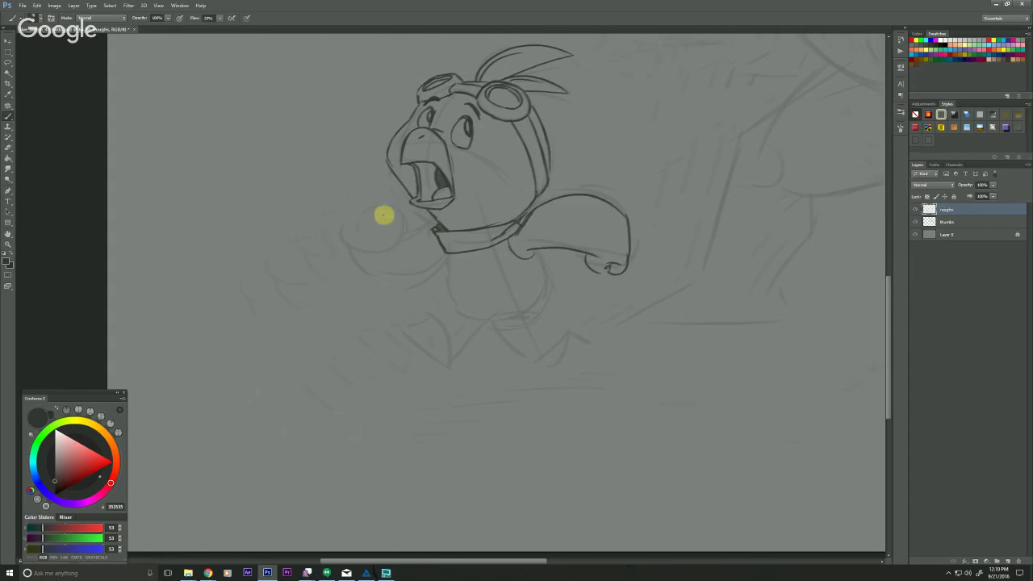
pyautogui.click(936, 222)
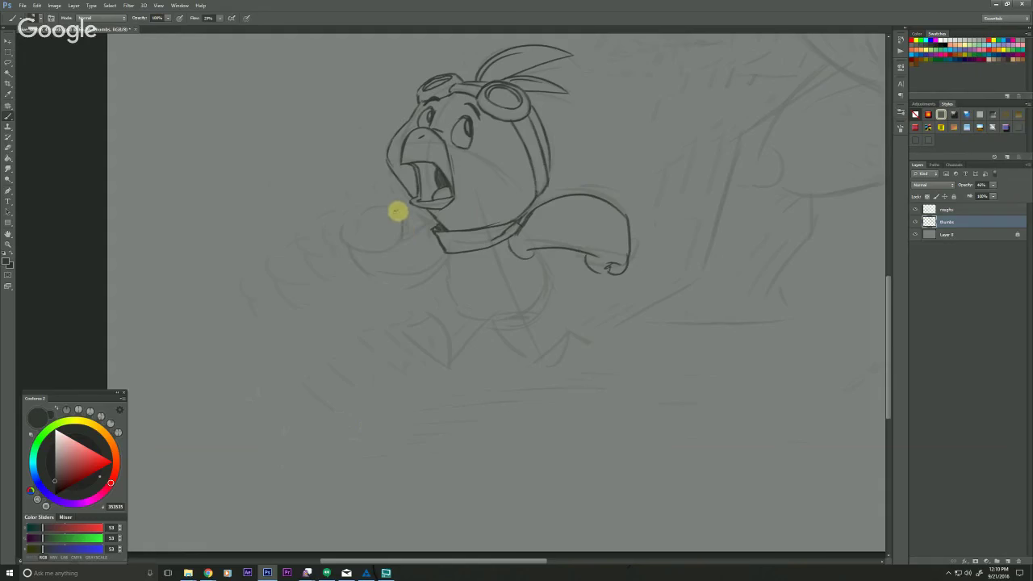
pyautogui.moveTo(387, 208); pyautogui.dragTo(348, 239)
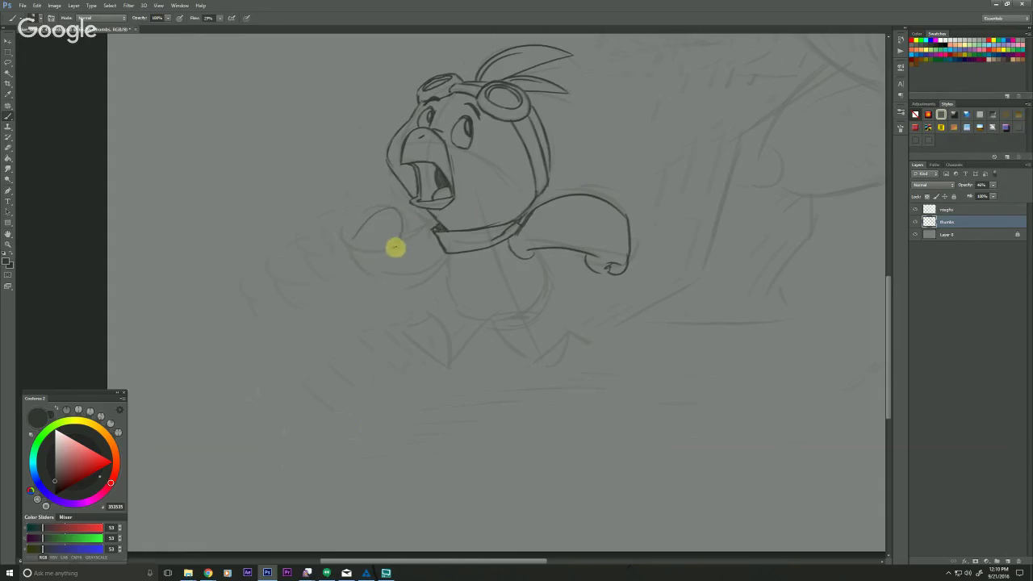
pyautogui.moveTo(401, 246)
pyautogui.mouseDown()
pyautogui.moveTo(348, 242)
pyautogui.moveTo(385, 225)
pyautogui.moveTo(376, 214)
pyautogui.moveTo(395, 249)
pyautogui.moveTo(362, 231)
pyautogui.moveTo(381, 244)
pyautogui.moveTo(404, 226)
pyautogui.moveTo(350, 253)
pyautogui.moveTo(415, 281)
pyautogui.moveTo(450, 256)
pyautogui.moveTo(385, 275)
pyautogui.moveTo(431, 231)
pyautogui.mouseUp()
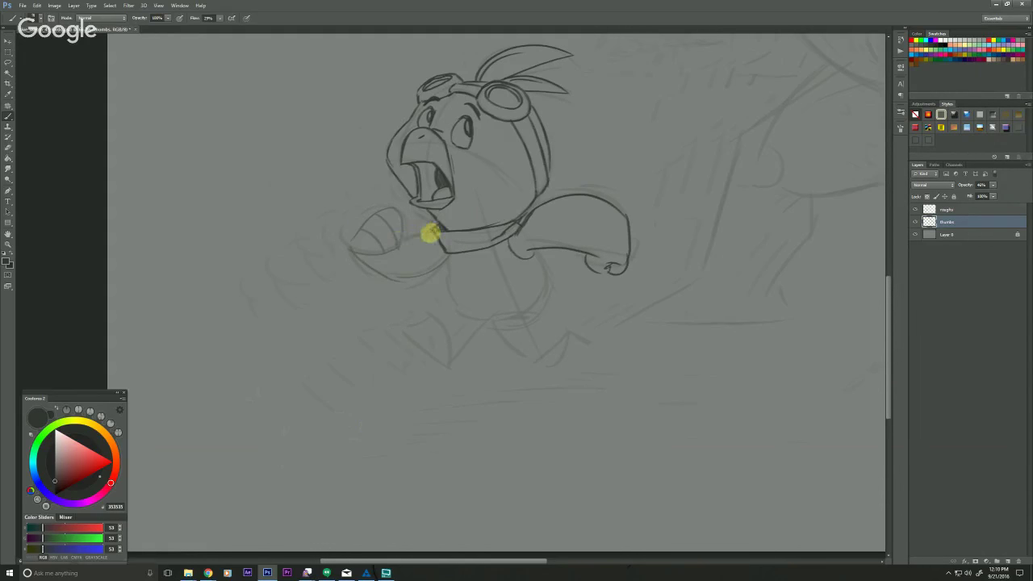
pyautogui.moveTo(356, 250)
pyautogui.mouseDown()
pyautogui.moveTo(420, 273)
pyautogui.moveTo(446, 259)
pyautogui.moveTo(389, 280)
pyautogui.moveTo(407, 280)
pyautogui.moveTo(350, 252)
pyautogui.mouseUp()
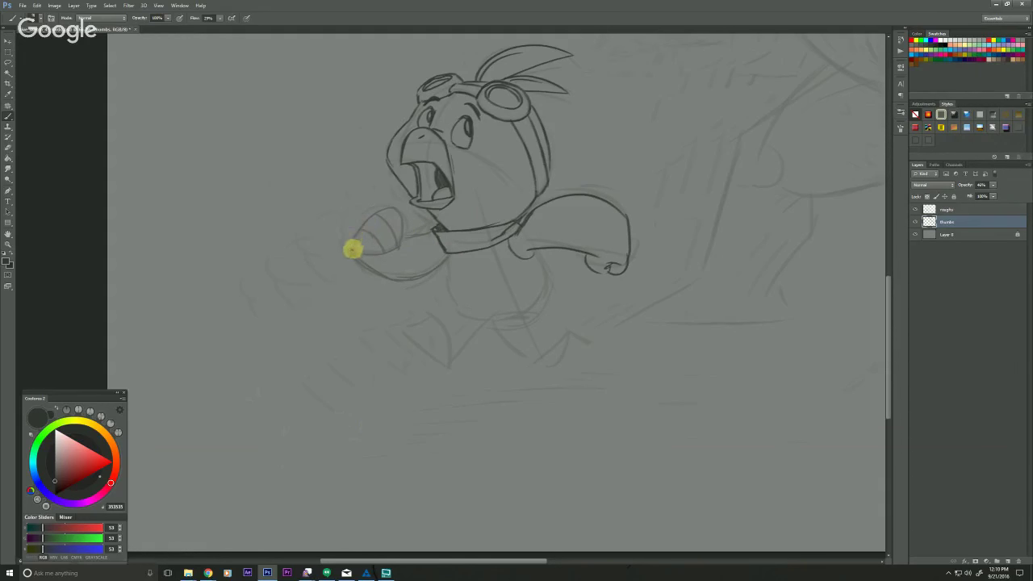
pyautogui.moveTo(361, 230); pyautogui.dragTo(385, 253)
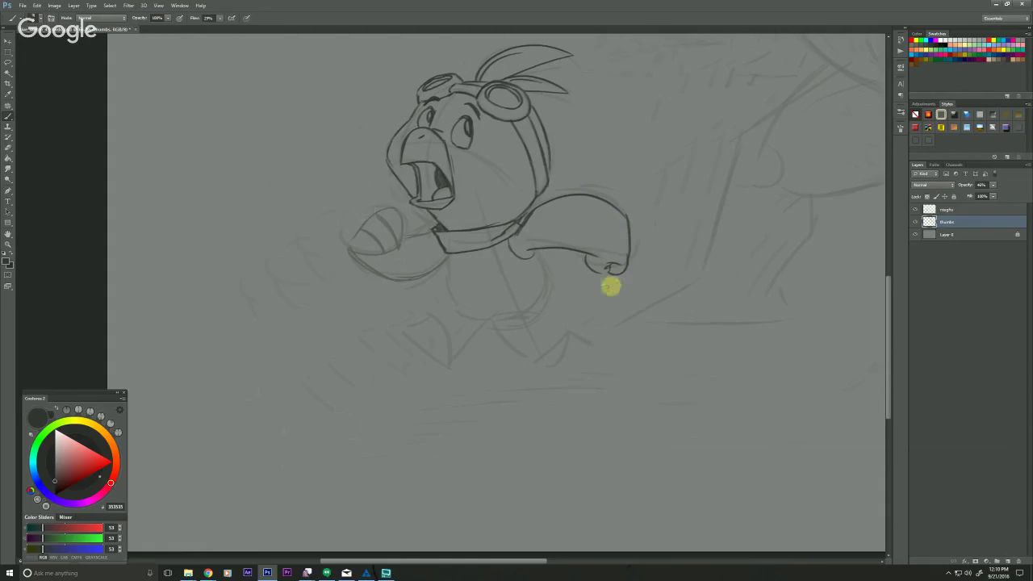
# - On the roughs layer, draw the front wing with its banded tip and outline both sides of the body below the collar
pyautogui.click(943, 209)
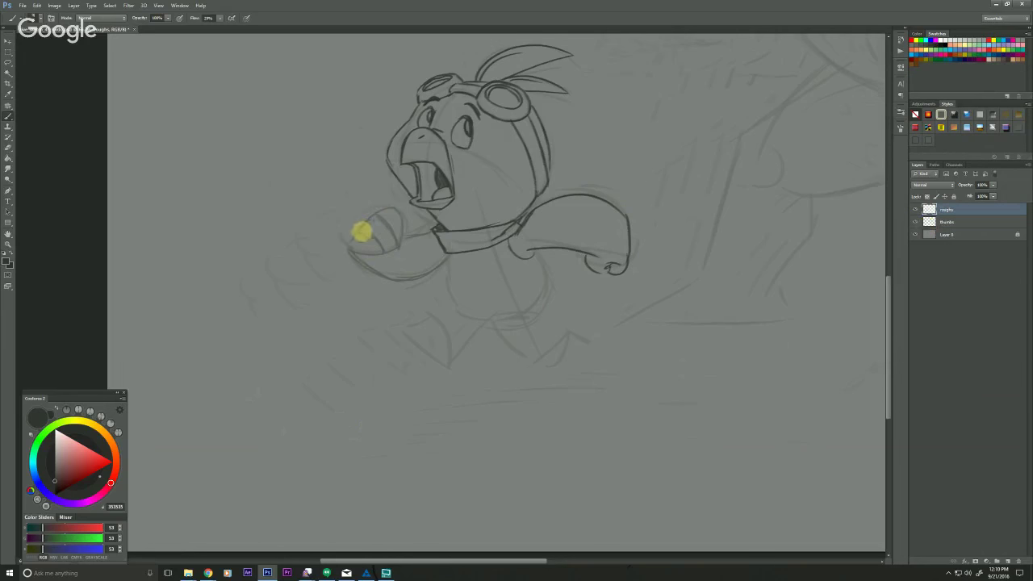
pyautogui.moveTo(348, 248)
pyautogui.mouseDown()
pyautogui.moveTo(387, 209)
pyautogui.moveTo(400, 216)
pyautogui.moveTo(396, 208)
pyautogui.moveTo(398, 248)
pyautogui.moveTo(357, 255)
pyautogui.moveTo(348, 245)
pyautogui.moveTo(357, 232)
pyautogui.moveTo(385, 252)
pyautogui.moveTo(374, 213)
pyautogui.moveTo(394, 245)
pyautogui.mouseUp()
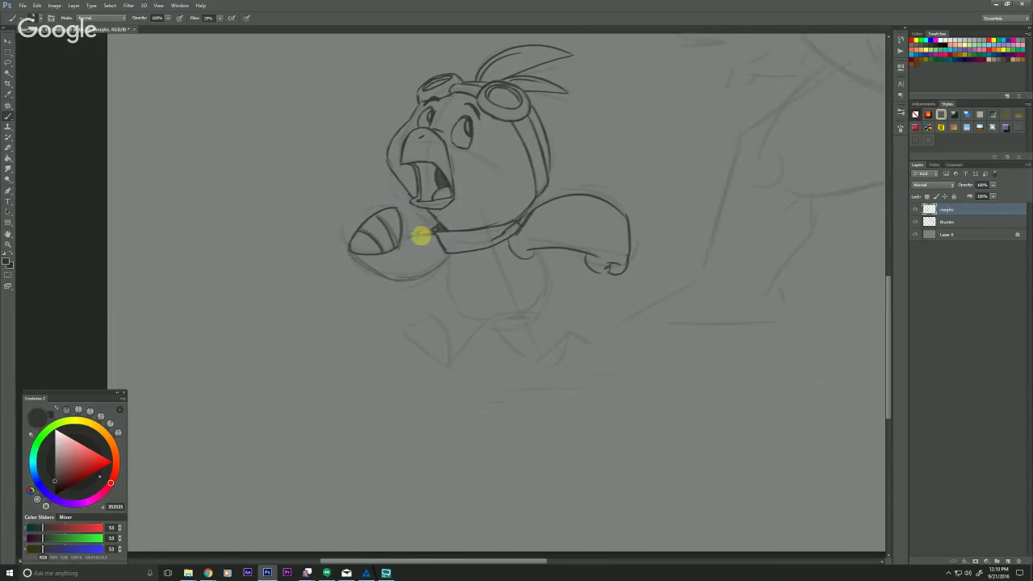
pyautogui.moveTo(434, 228); pyautogui.dragTo(468, 312)
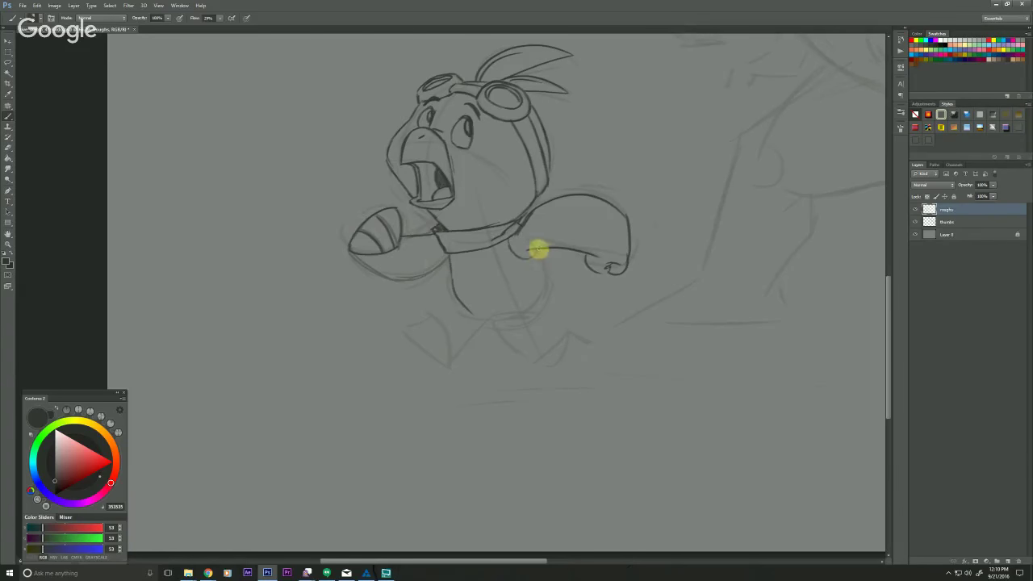
pyautogui.moveTo(539, 250); pyautogui.dragTo(555, 275)
pyautogui.moveTo(283, 323); pyautogui.dragTo(266, 318)
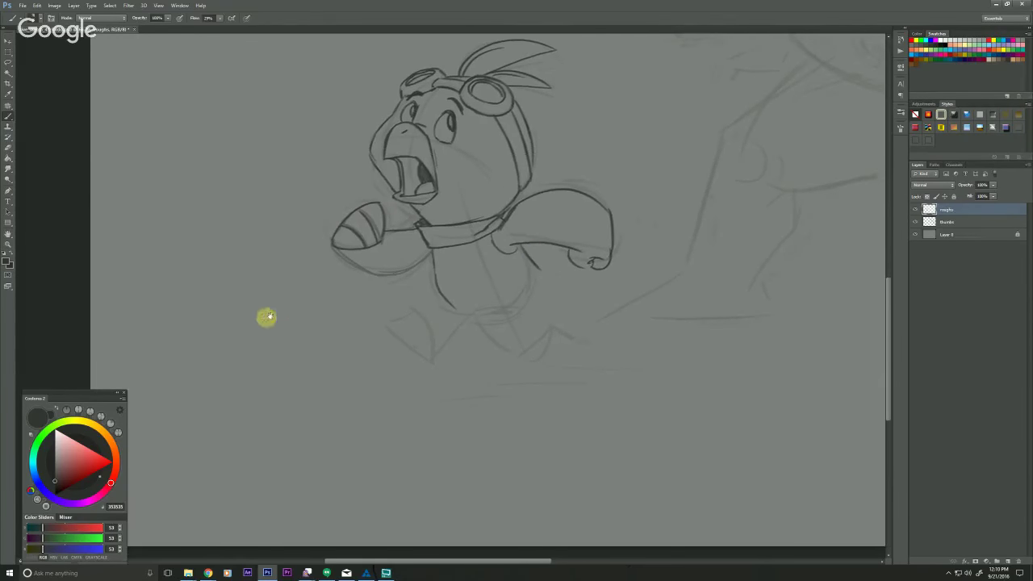
pyautogui.moveTo(333, 246)
pyautogui.mouseDown()
pyautogui.moveTo(373, 276)
pyautogui.moveTo(339, 251)
pyautogui.moveTo(384, 275)
pyautogui.moveTo(427, 255)
pyautogui.mouseUp()
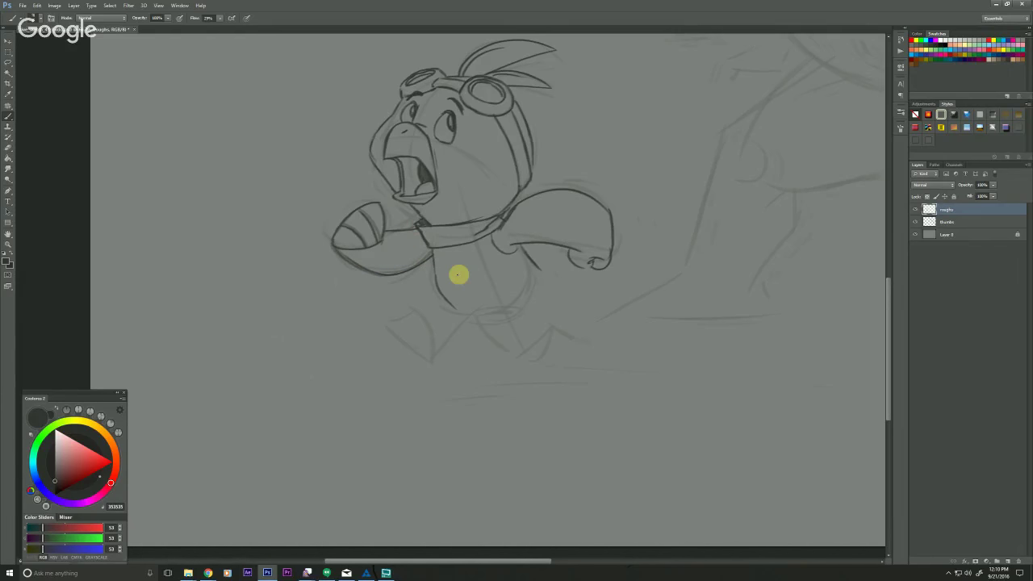
# - On the thumbs layer, rework the rough sketch of the bird's rounded lower body, belly lines and bent front leg
pyautogui.moveTo(335, 360)
pyautogui.mouseDown()
pyautogui.moveTo(397, 280)
pyautogui.moveTo(379, 263)
pyautogui.moveTo(387, 301)
pyautogui.mouseUp()
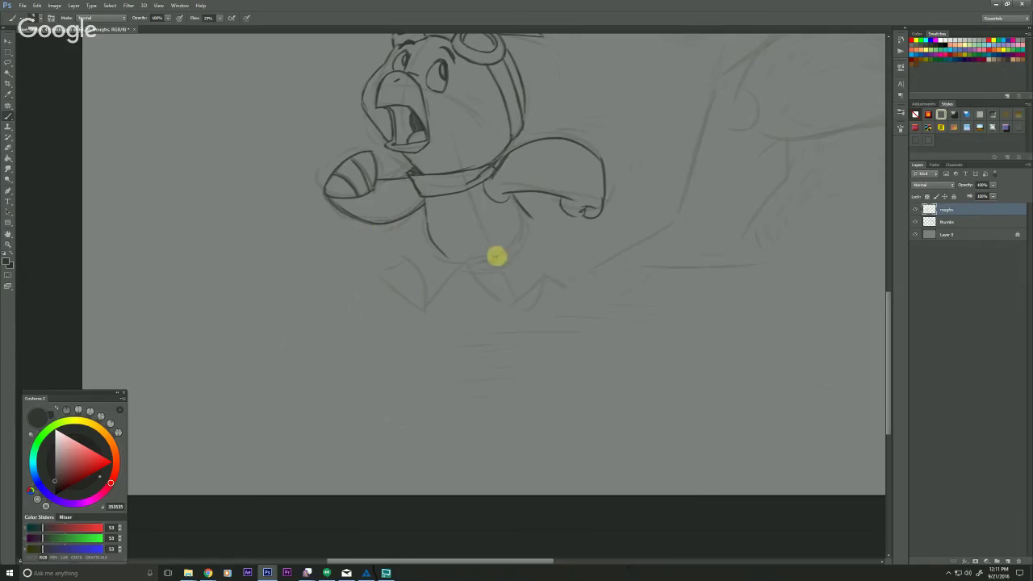
pyautogui.click(932, 223)
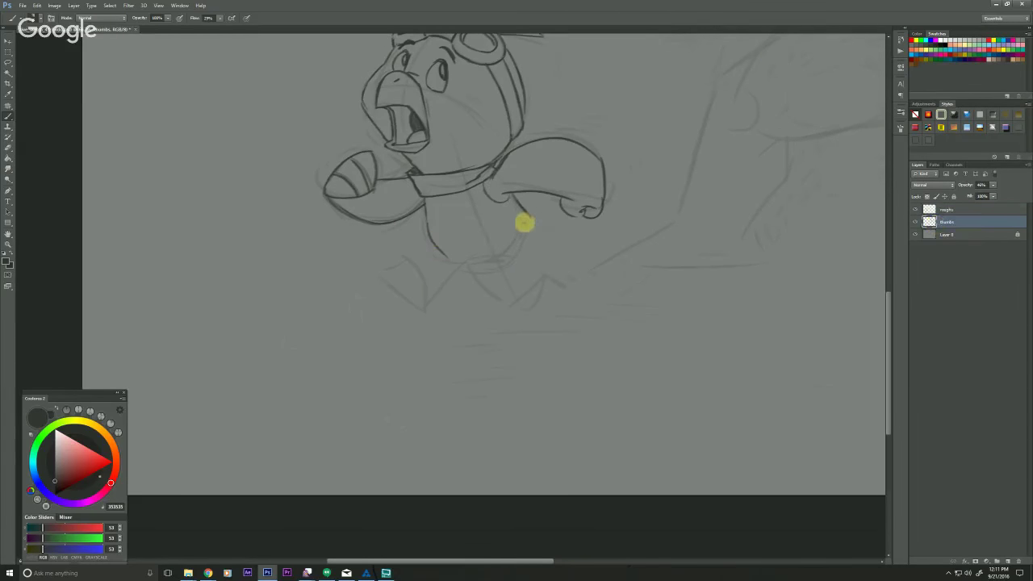
pyautogui.moveTo(523, 219)
pyautogui.mouseDown()
pyautogui.moveTo(519, 257)
pyautogui.moveTo(498, 274)
pyautogui.moveTo(464, 274)
pyautogui.mouseUp()
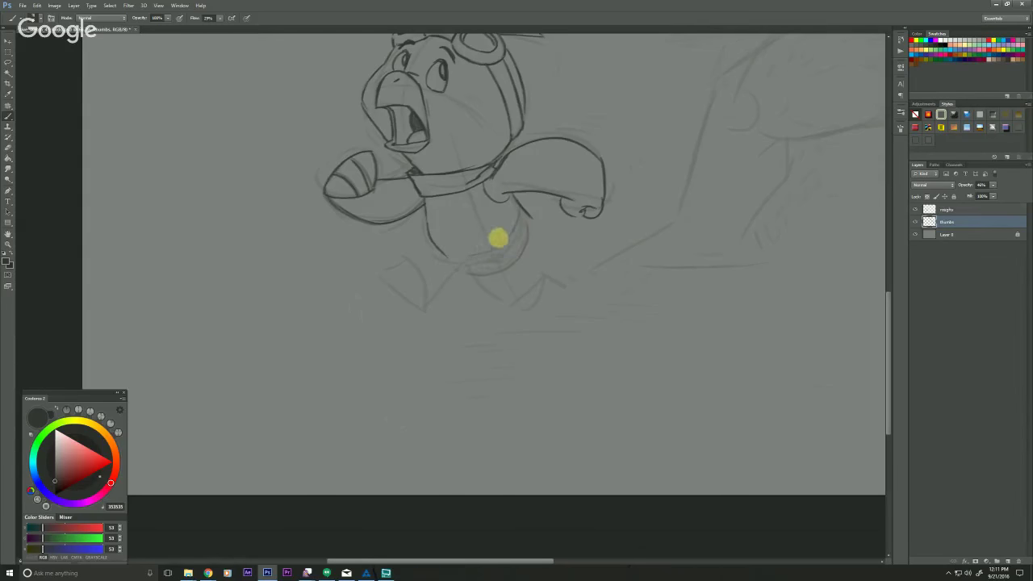
pyautogui.moveTo(438, 191); pyautogui.dragTo(482, 274)
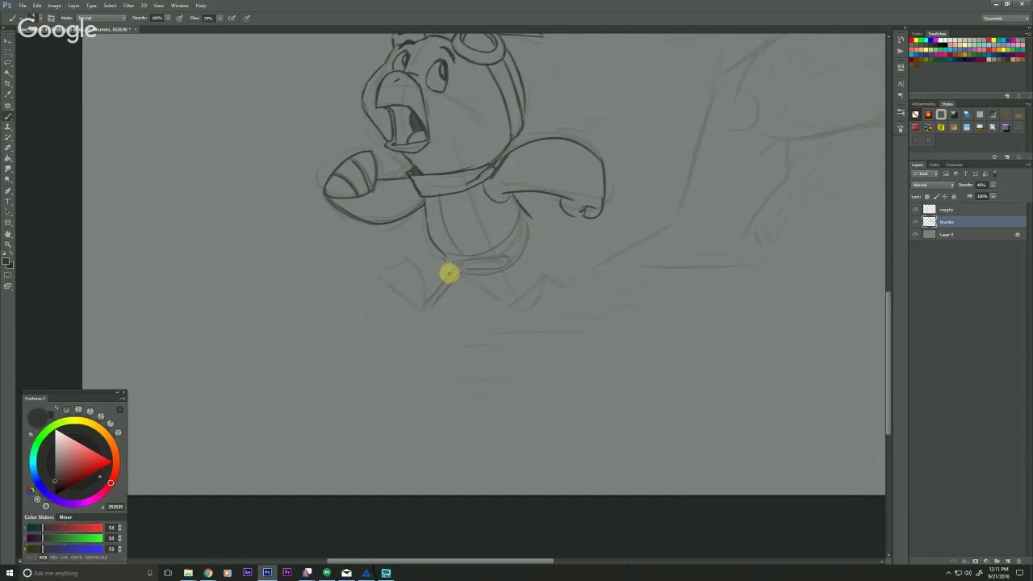
pyautogui.moveTo(458, 266); pyautogui.dragTo(423, 317)
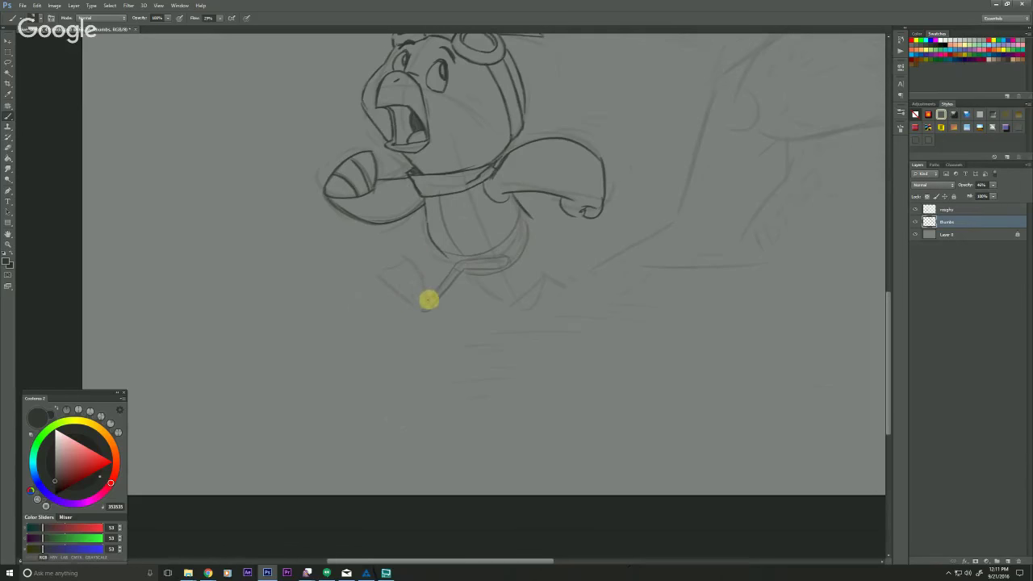
# - Sketch the front foot with pointed toes and the bent trailing leg with its foot on the thumbs layer
pyautogui.moveTo(384, 280)
pyautogui.mouseDown()
pyautogui.moveTo(423, 309)
pyautogui.moveTo(409, 273)
pyautogui.mouseUp()
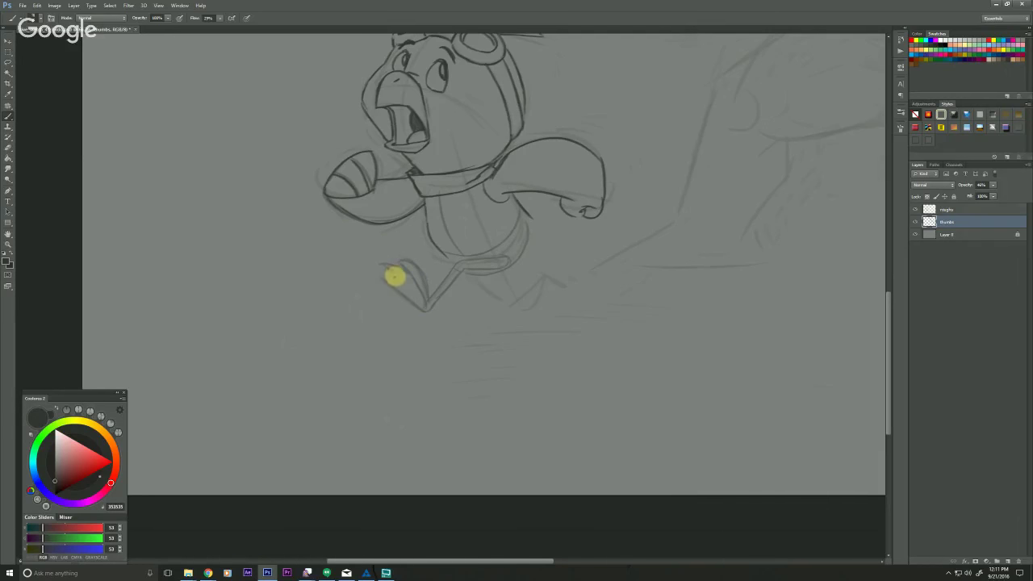
pyautogui.moveTo(395, 277)
pyautogui.mouseDown()
pyautogui.moveTo(376, 275)
pyautogui.moveTo(425, 306)
pyautogui.mouseUp()
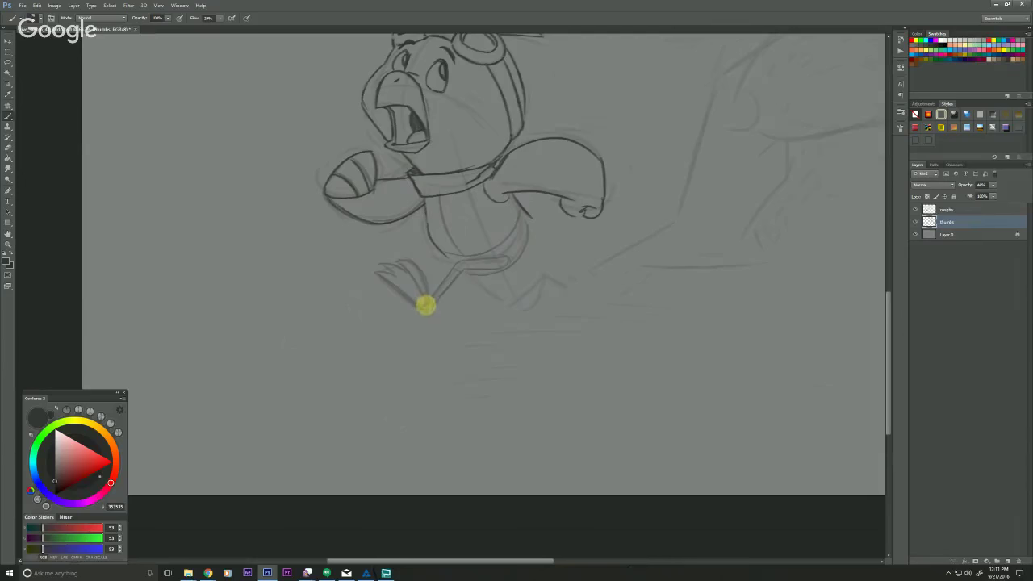
pyautogui.moveTo(400, 261); pyautogui.dragTo(426, 297)
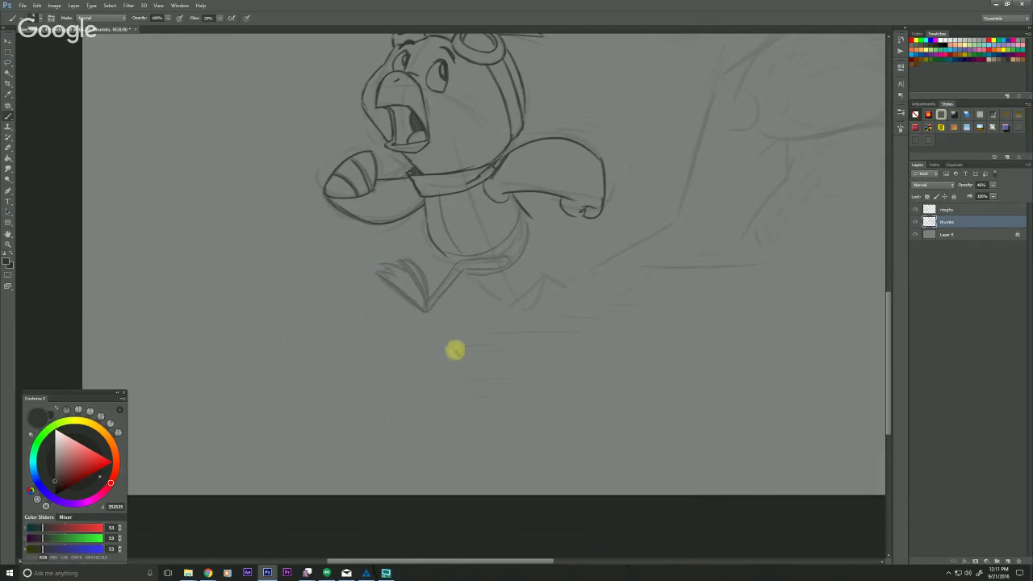
pyautogui.moveTo(479, 275)
pyautogui.mouseDown()
pyautogui.moveTo(509, 308)
pyautogui.moveTo(481, 281)
pyautogui.moveTo(514, 306)
pyautogui.moveTo(548, 279)
pyautogui.mouseUp()
pyautogui.moveTo(492, 274)
pyautogui.mouseDown()
pyautogui.moveTo(514, 301)
pyautogui.moveTo(547, 272)
pyautogui.moveTo(517, 292)
pyautogui.moveTo(562, 273)
pyautogui.moveTo(545, 269)
pyautogui.moveTo(588, 283)
pyautogui.moveTo(547, 283)
pyautogui.moveTo(558, 291)
pyautogui.moveTo(577, 266)
pyautogui.moveTo(588, 282)
pyautogui.moveTo(591, 270)
pyautogui.moveTo(561, 299)
pyautogui.mouseUp()
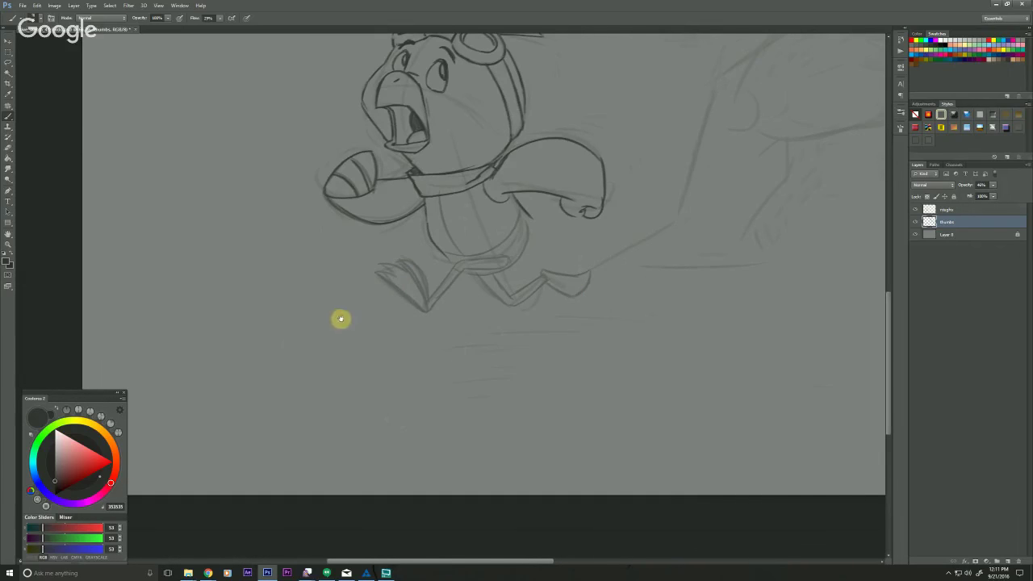
# - On the roughs layer, outline the bird's bent front leg from the hip down to the ankle
pyautogui.moveTo(342, 319); pyautogui.dragTo(345, 320)
pyautogui.scroll(4, 334, 352)
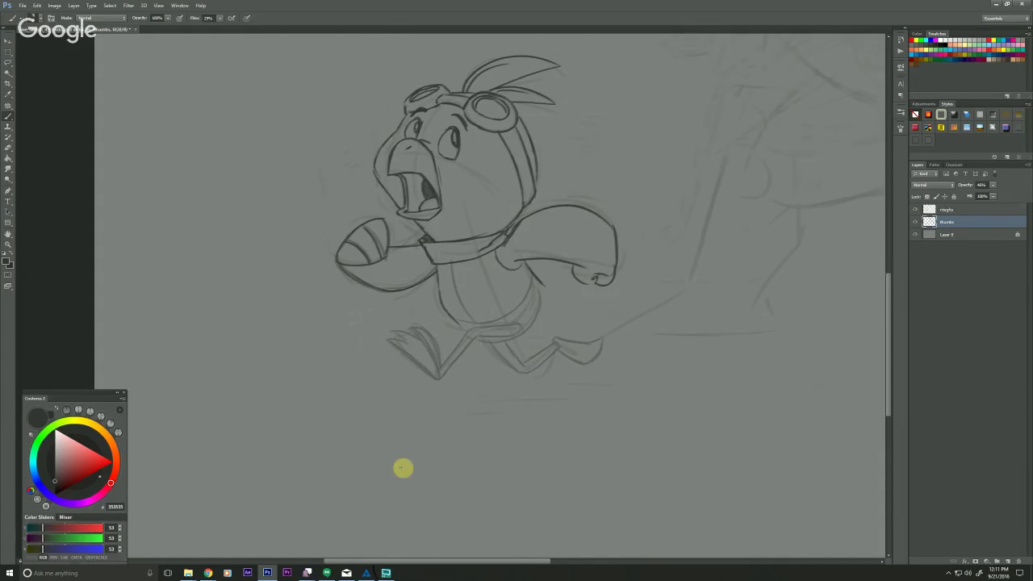
pyautogui.click(933, 210)
pyautogui.scroll(-2, 318, 439)
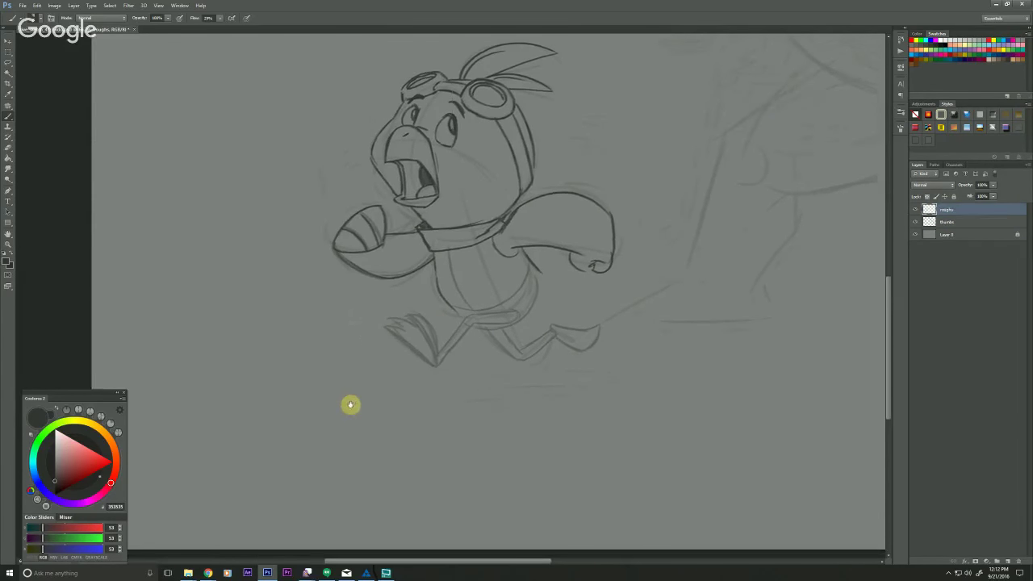
pyautogui.click(915, 222)
pyautogui.click(914, 222)
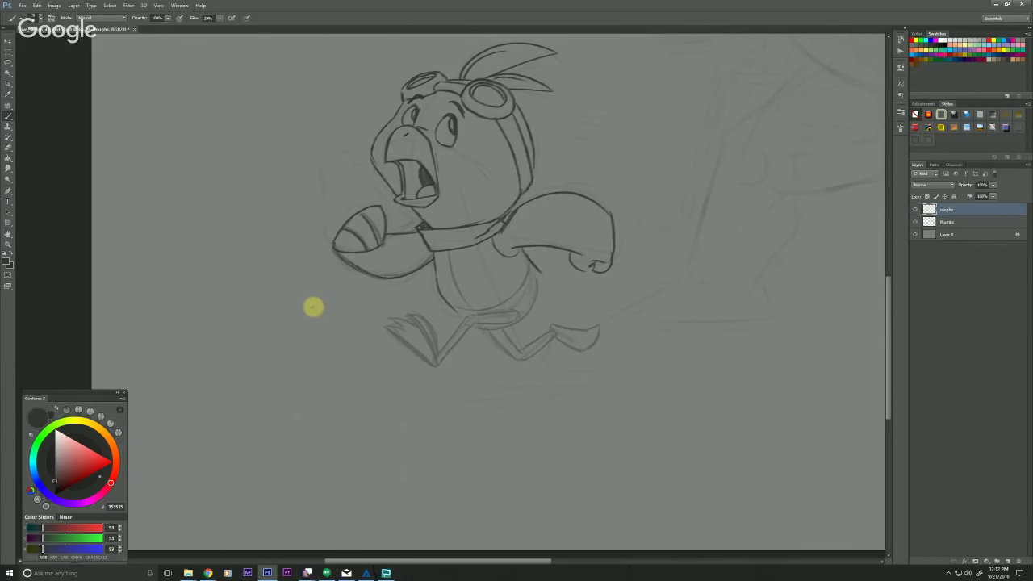
pyautogui.moveTo(299, 310); pyautogui.dragTo(307, 334)
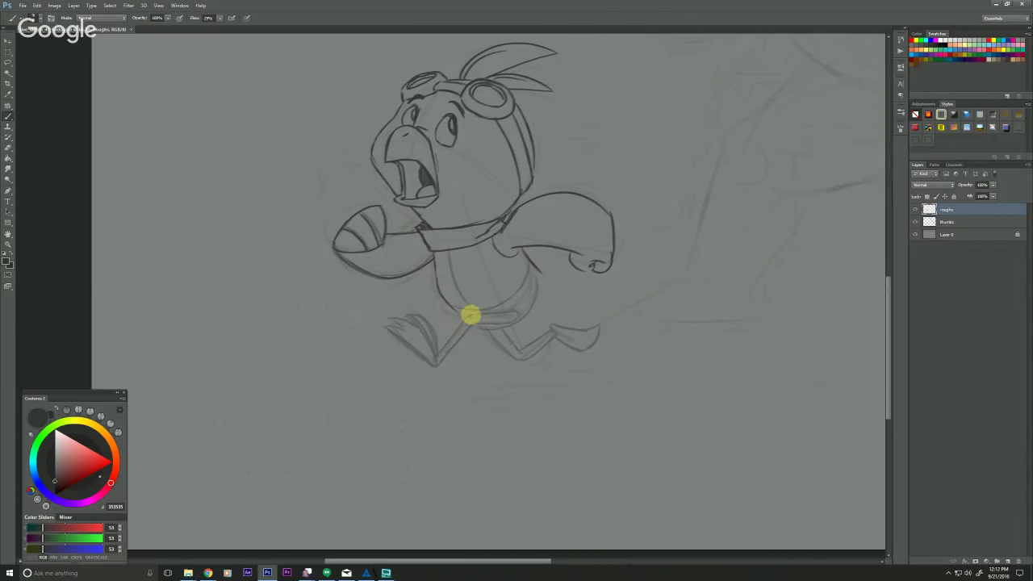
pyautogui.moveTo(507, 317); pyautogui.dragTo(488, 322)
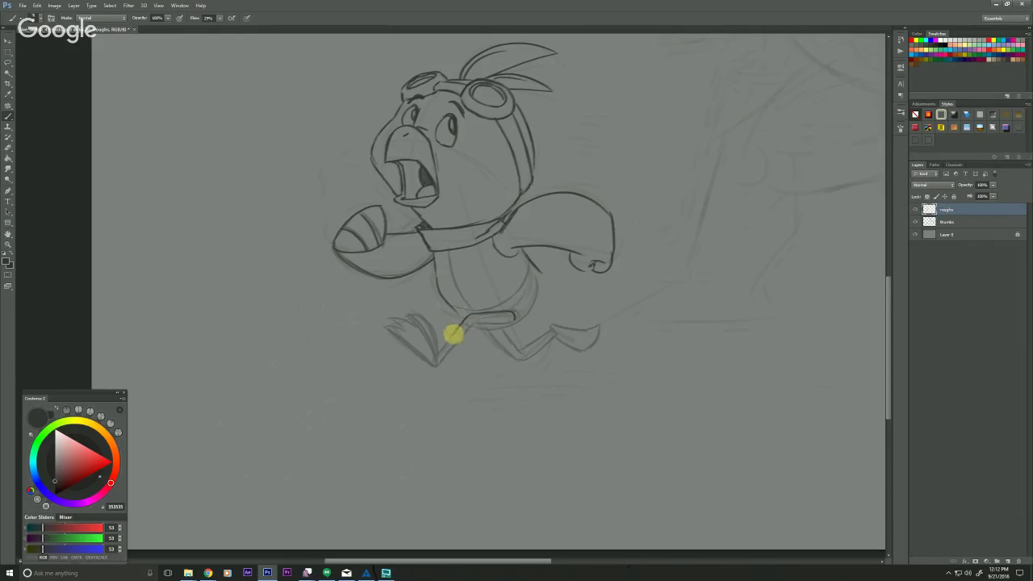
pyautogui.moveTo(474, 323); pyautogui.dragTo(440, 362)
pyautogui.moveTo(475, 323)
pyautogui.mouseDown()
pyautogui.moveTo(501, 324)
pyautogui.moveTo(512, 303)
pyautogui.mouseUp()
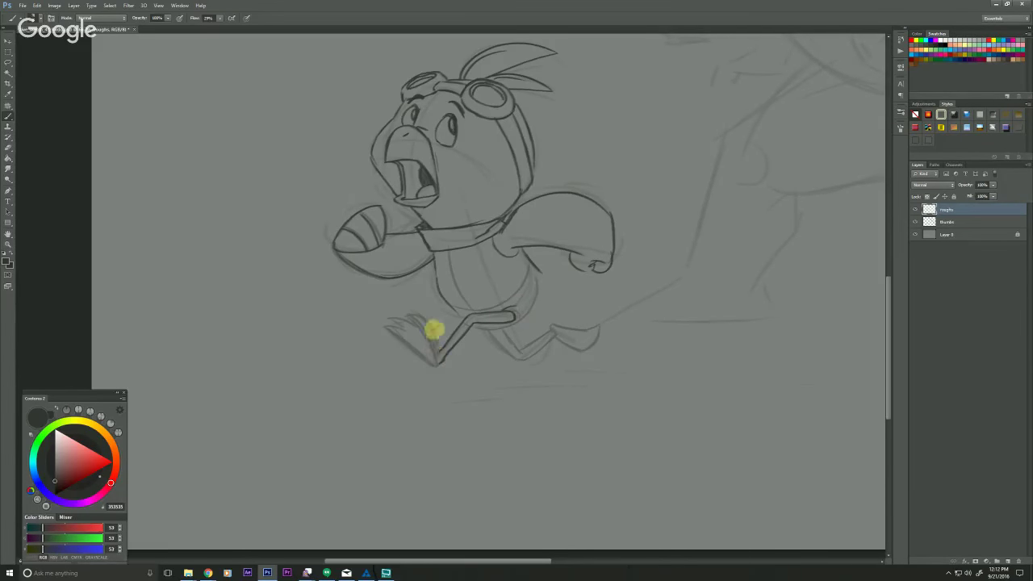
# - Draw the raised front foot with its pointed toes and inner toe lines
pyautogui.moveTo(438, 355)
pyautogui.mouseDown()
pyautogui.moveTo(433, 331)
pyautogui.moveTo(414, 315)
pyautogui.mouseUp()
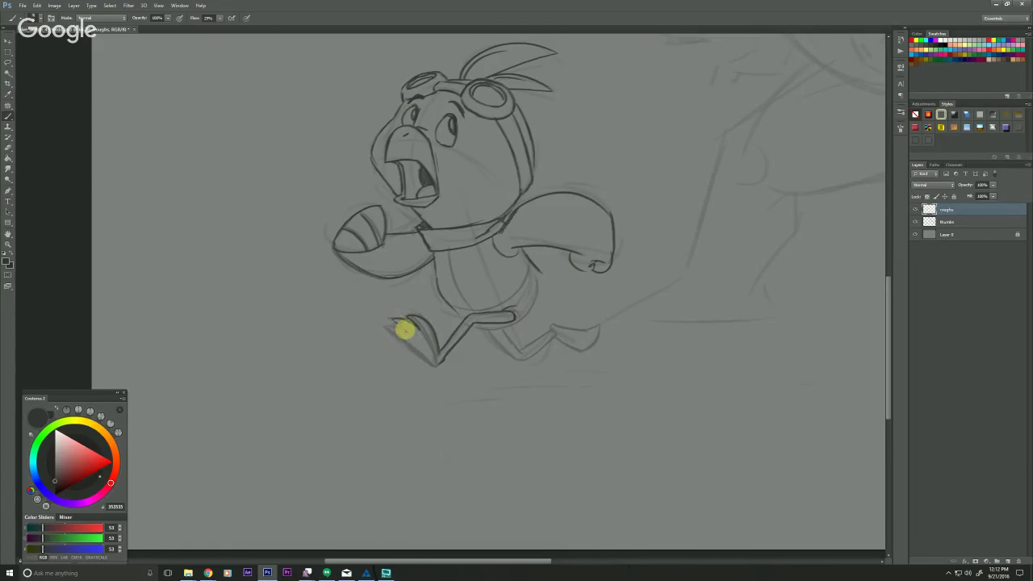
pyautogui.moveTo(397, 327)
pyautogui.mouseDown()
pyautogui.moveTo(433, 366)
pyautogui.moveTo(440, 354)
pyautogui.mouseUp()
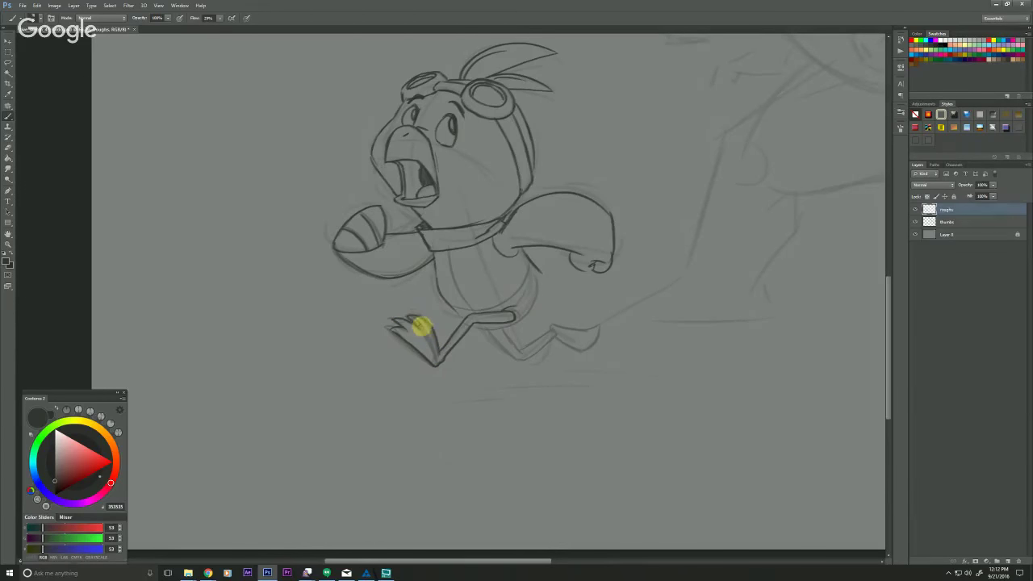
pyautogui.moveTo(421, 326); pyautogui.dragTo(434, 352)
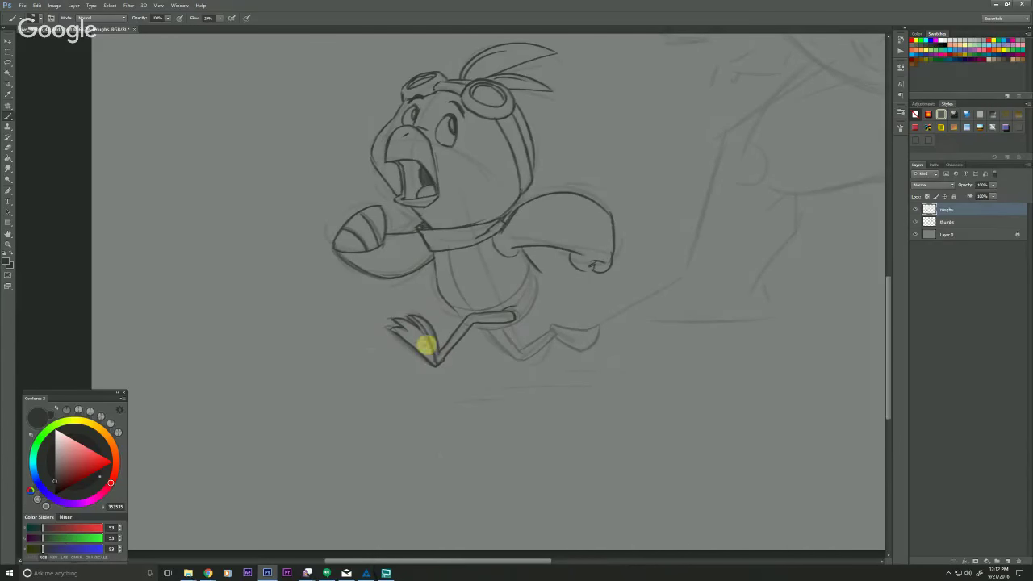
# - Draw a double curved line down the belly from the collar and outline the rounded rump behind the front leg
pyautogui.moveTo(355, 426); pyautogui.dragTo(233, 434)
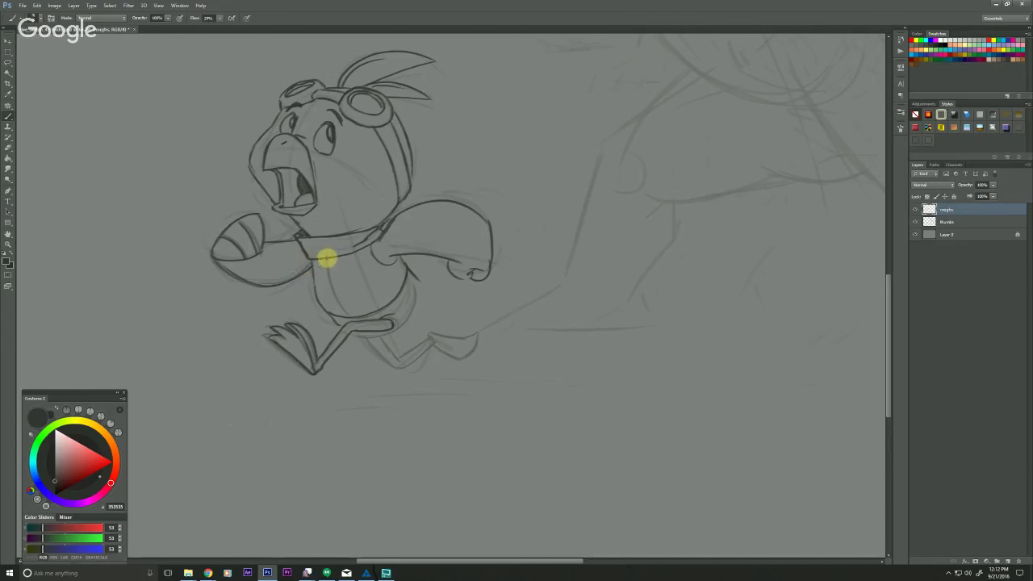
pyautogui.moveTo(323, 258)
pyautogui.mouseDown()
pyautogui.moveTo(341, 309)
pyautogui.moveTo(363, 321)
pyautogui.mouseUp()
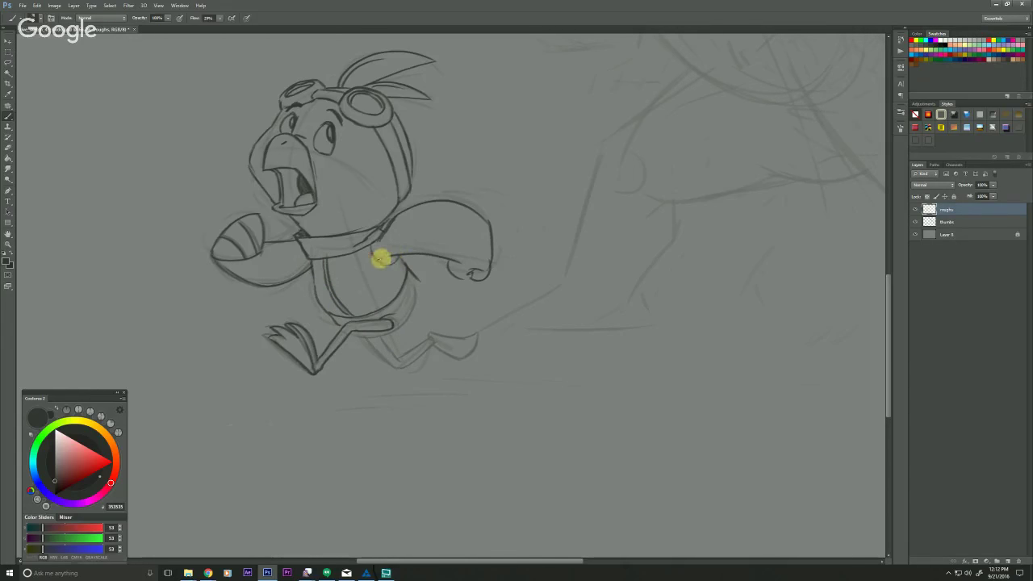
pyautogui.scroll(-1, 286, 413)
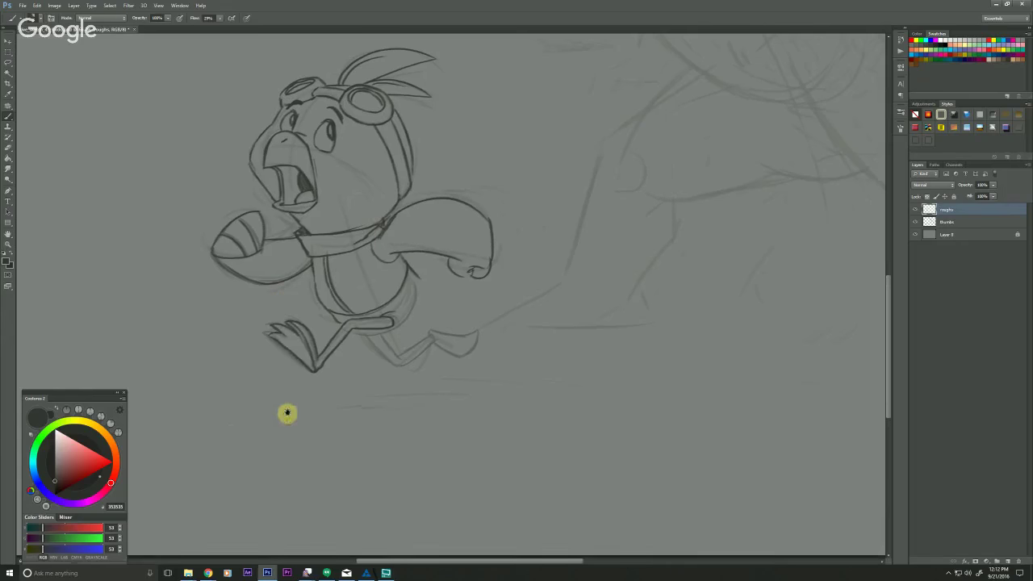
pyautogui.moveTo(353, 321)
pyautogui.mouseDown()
pyautogui.moveTo(400, 317)
pyautogui.moveTo(420, 285)
pyautogui.moveTo(418, 265)
pyautogui.mouseUp()
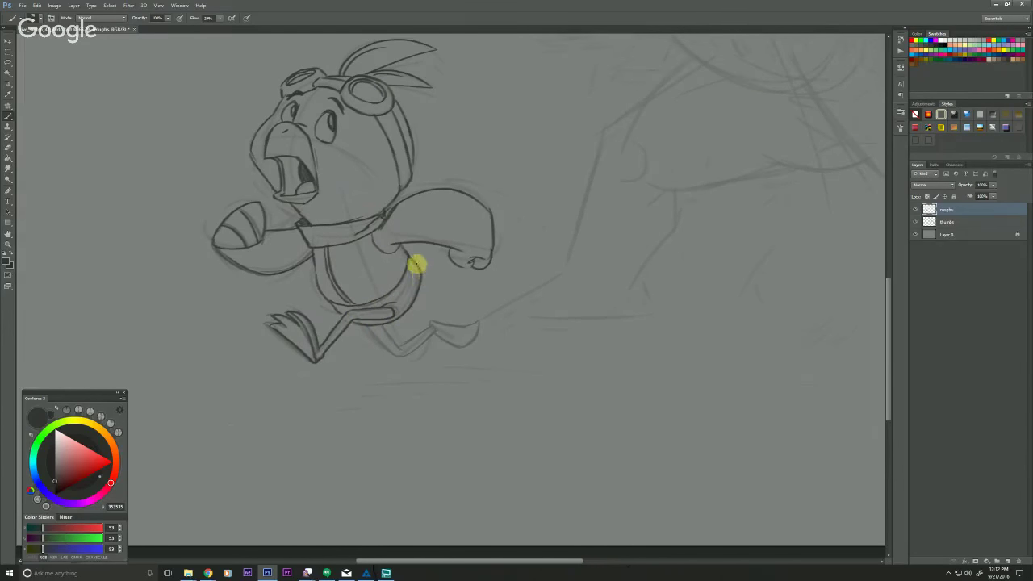
# - Draw the bird's bent trailing leg and its foot with pointed toes stretched out behind
pyautogui.moveTo(366, 323)
pyautogui.mouseDown()
pyautogui.moveTo(397, 352)
pyautogui.moveTo(417, 343)
pyautogui.mouseUp()
pyautogui.moveTo(312, 424); pyautogui.dragTo(369, 410)
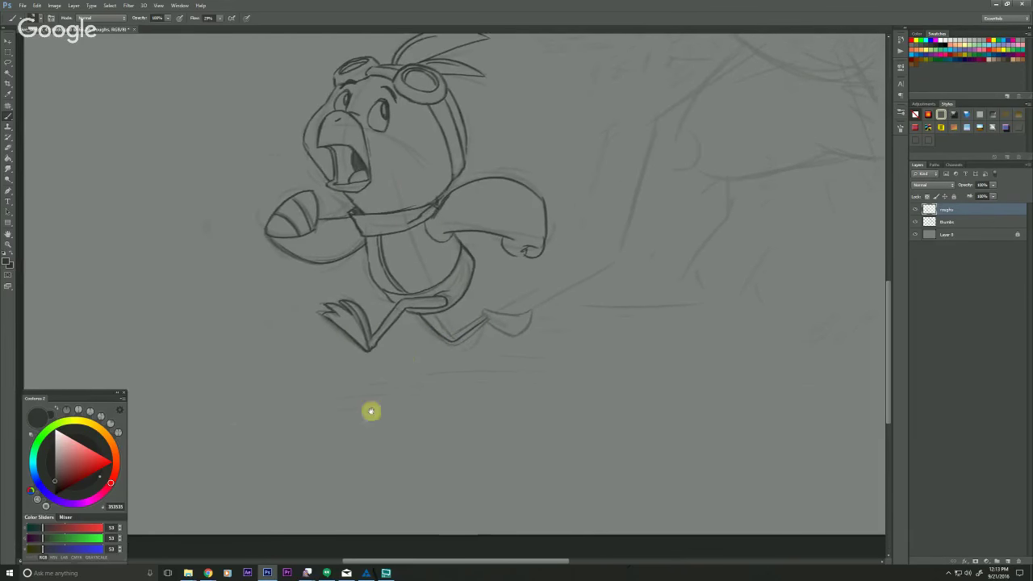
pyautogui.moveTo(439, 314)
pyautogui.mouseDown()
pyautogui.moveTo(486, 312)
pyautogui.moveTo(469, 325)
pyautogui.mouseUp()
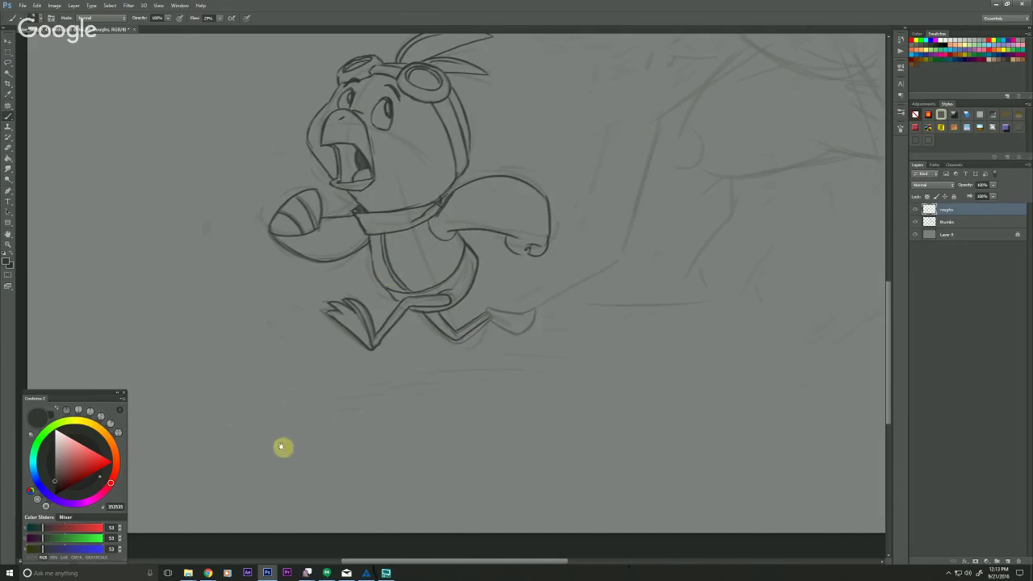
pyautogui.moveTo(281, 448); pyautogui.dragTo(270, 417)
pyautogui.moveTo(262, 379)
pyautogui.mouseDown()
pyautogui.moveTo(388, 363)
pyautogui.moveTo(350, 364)
pyautogui.mouseUp()
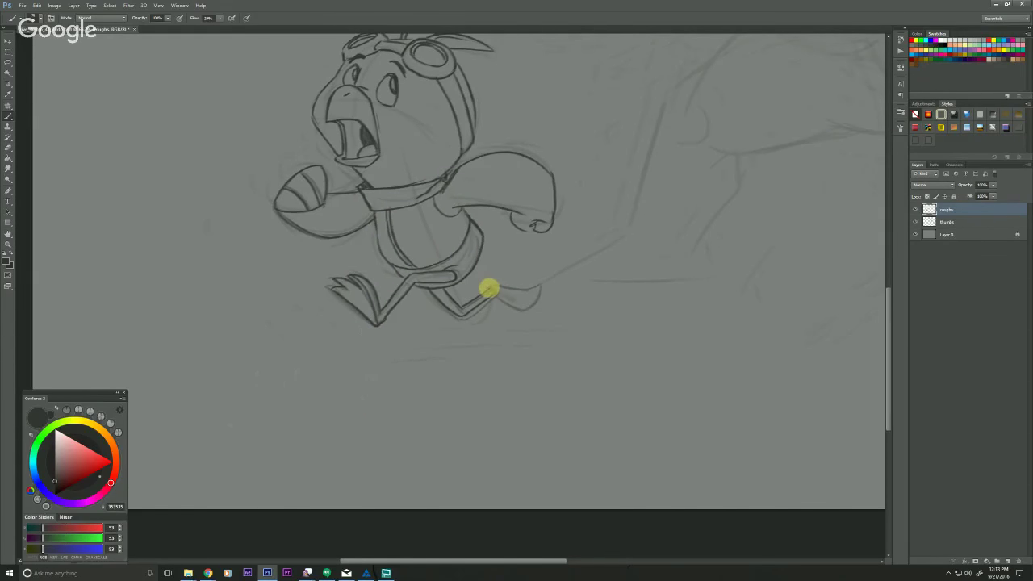
pyautogui.moveTo(489, 284); pyautogui.dragTo(530, 289)
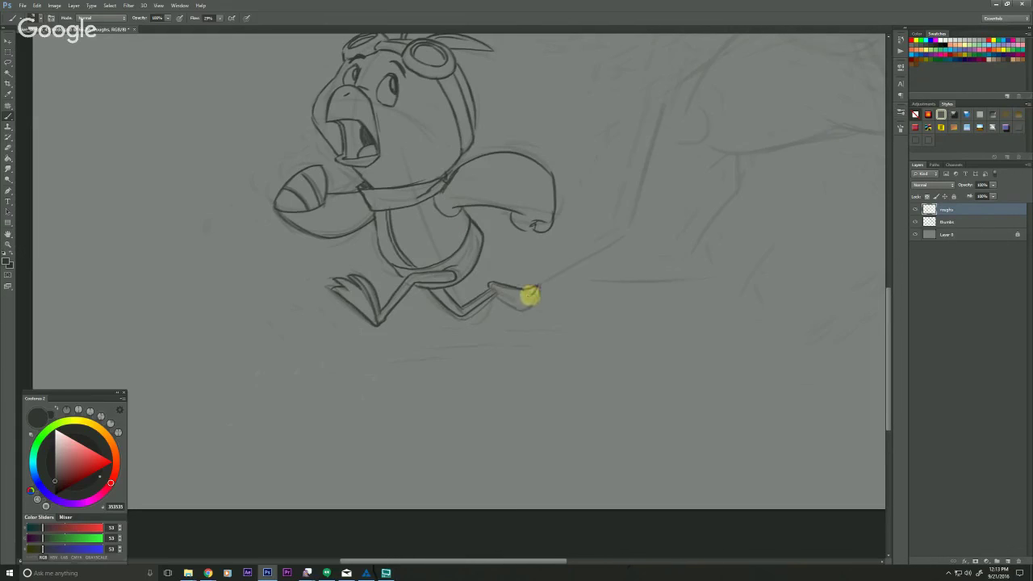
pyautogui.moveTo(535, 295)
pyautogui.mouseDown()
pyautogui.moveTo(523, 302)
pyautogui.moveTo(540, 283)
pyautogui.mouseUp()
pyautogui.moveTo(524, 311); pyautogui.dragTo(494, 296)
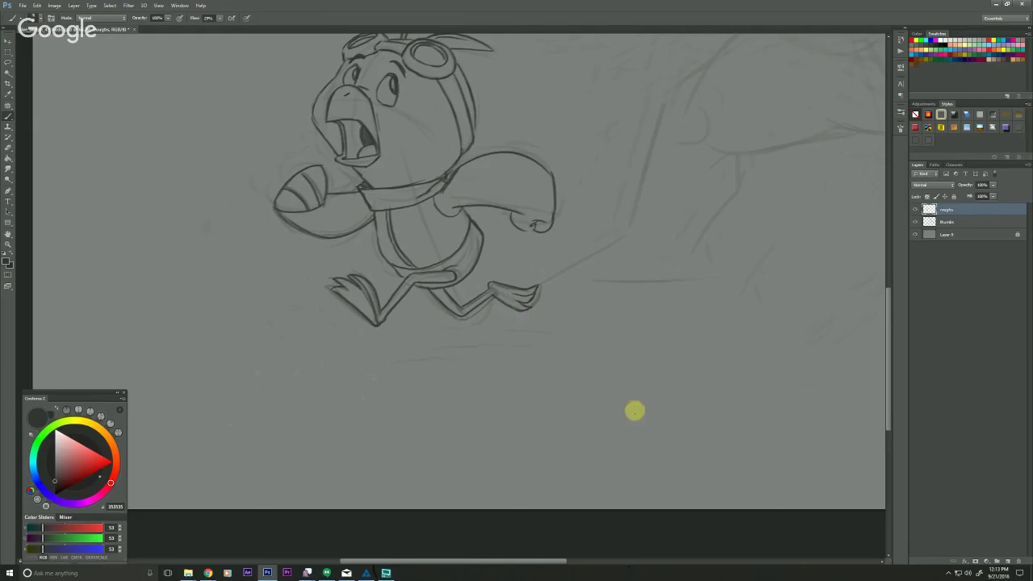
# - Examine the whole bird drawing with the thumbs layer hidden to check the clean lines
pyautogui.moveTo(331, 304); pyautogui.dragTo(332, 306)
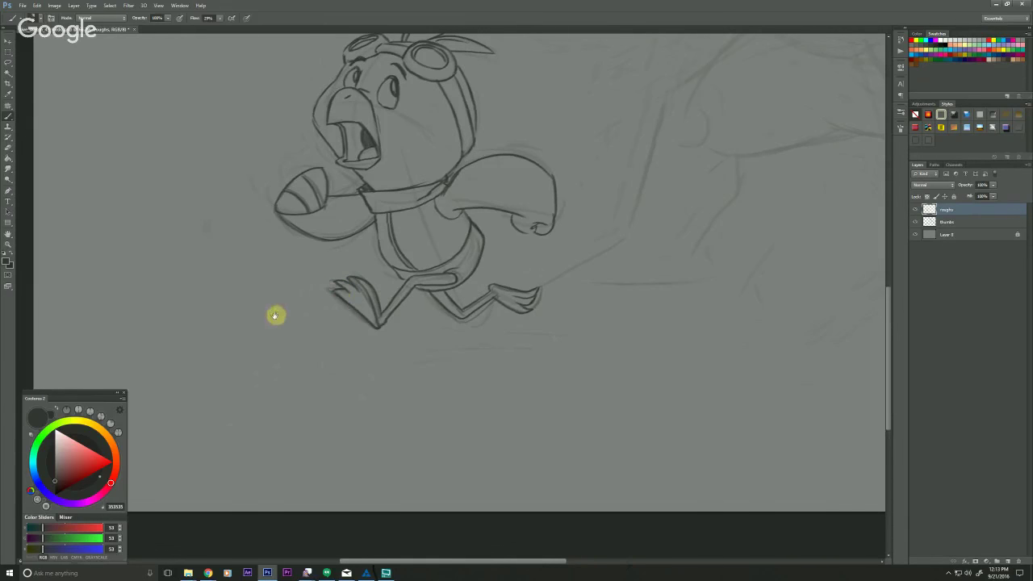
pyautogui.moveTo(275, 316); pyautogui.dragTo(266, 391)
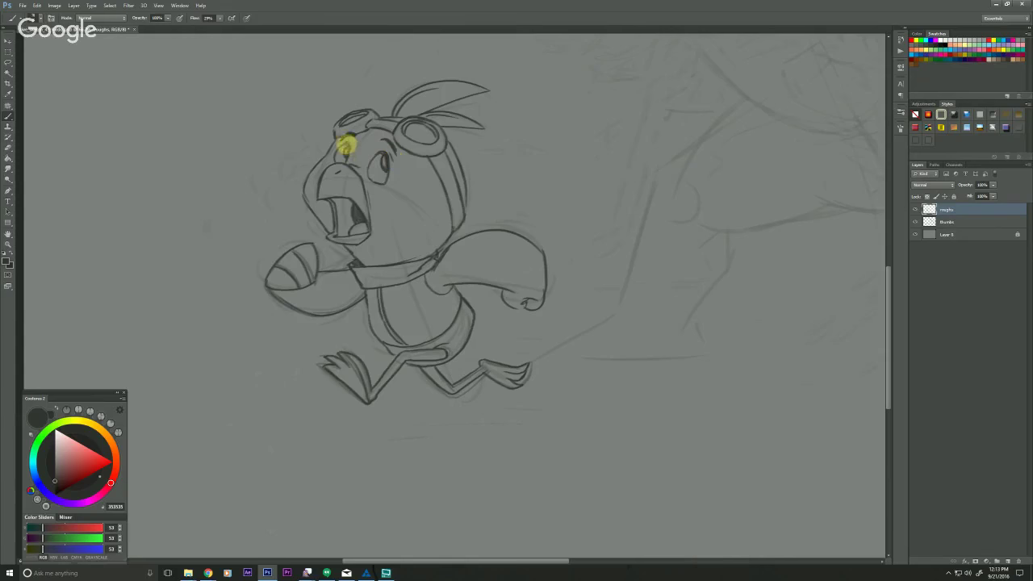
pyautogui.scroll(2, 427, 260)
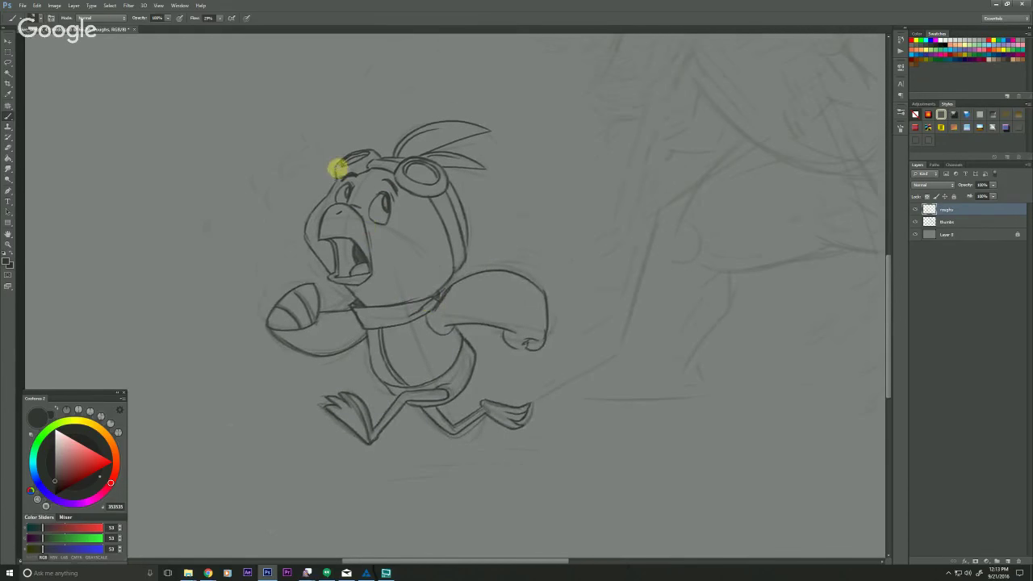
pyautogui.scroll(-1, 524, 358)
pyautogui.hscroll(4, 393, 415)
pyautogui.hscroll(-2, 334, 424)
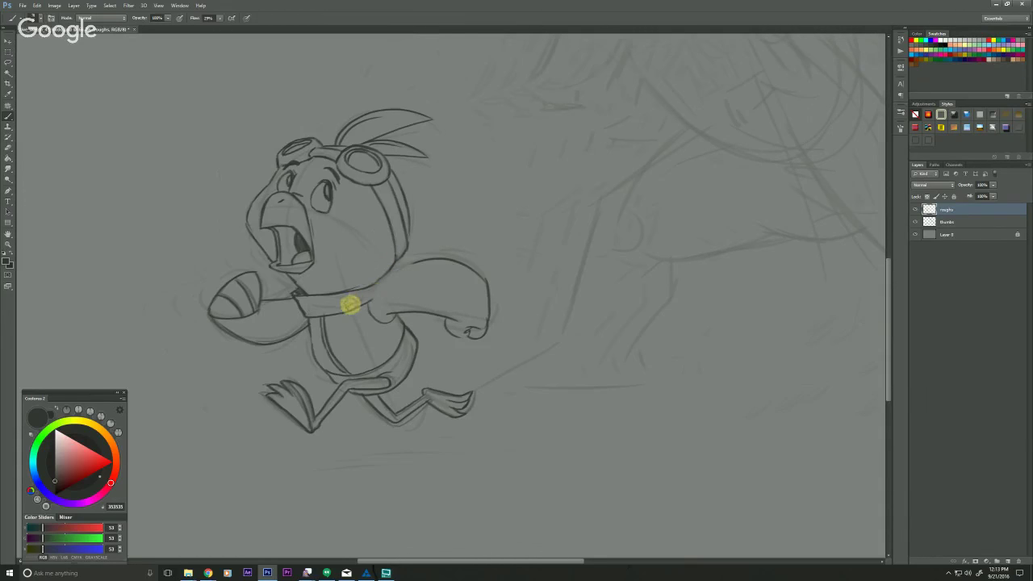
pyautogui.click(913, 223)
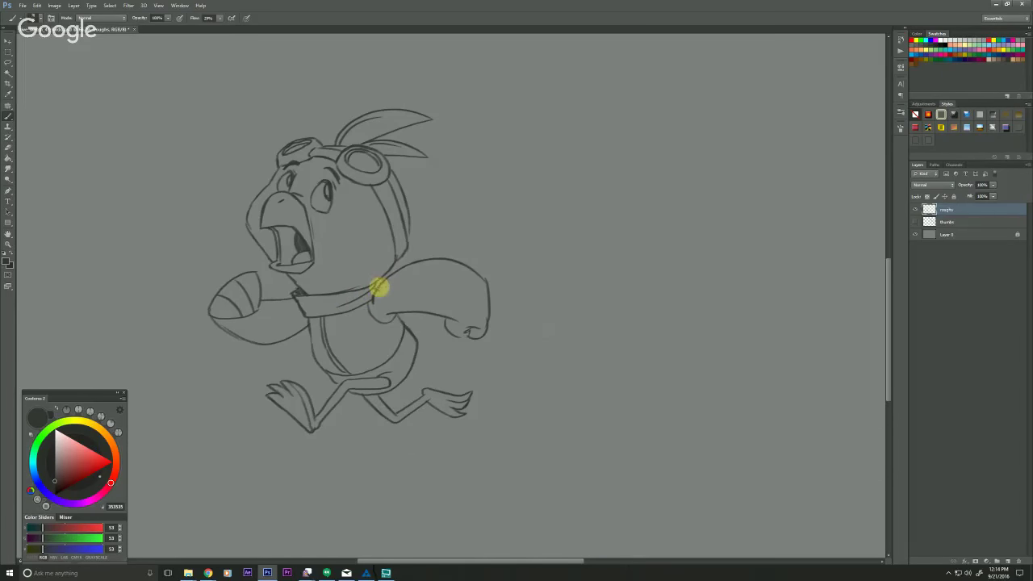
pyautogui.moveTo(267, 348); pyautogui.dragTo(284, 381)
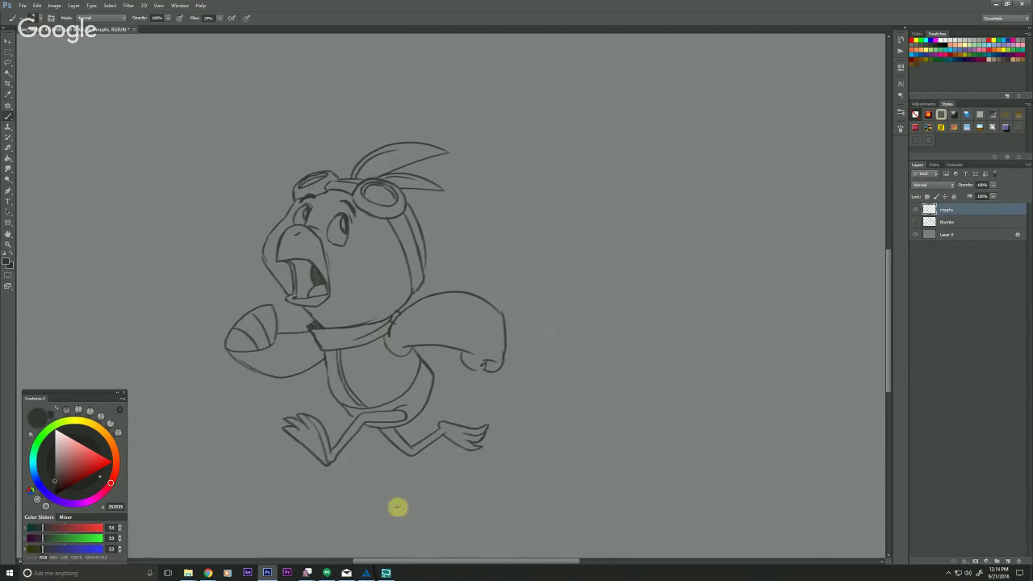
# - Show the thumbs layer again and sketch two scarf tails streaming back from behind the bird's shoulder on it
pyautogui.click(915, 222)
pyautogui.click(952, 222)
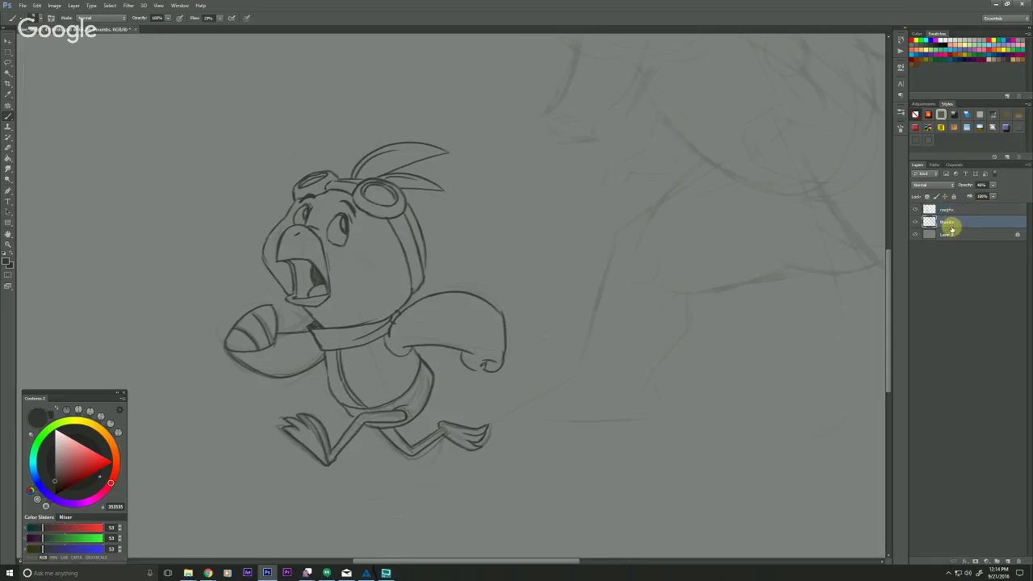
pyautogui.moveTo(259, 376); pyautogui.dragTo(239, 327)
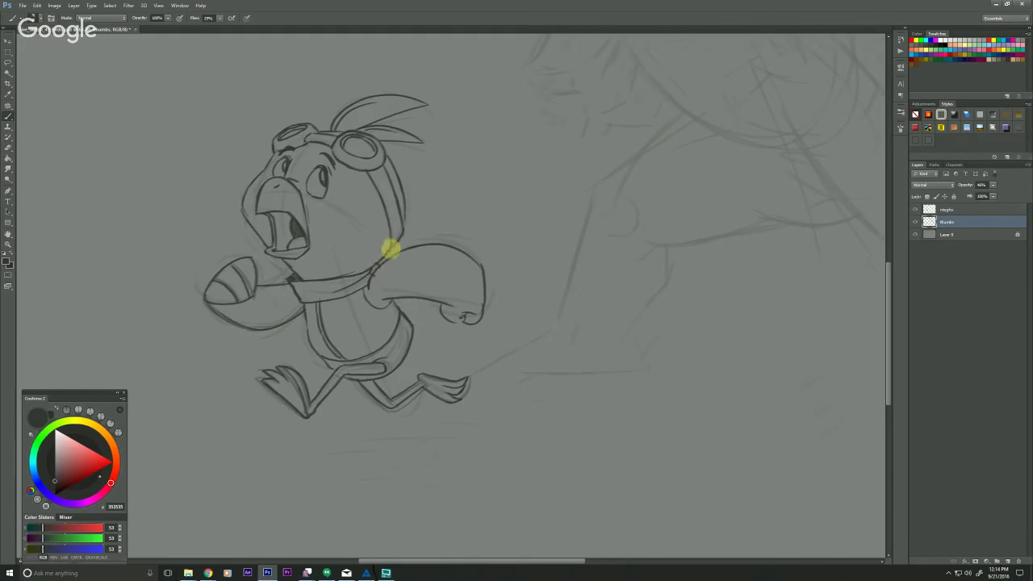
pyautogui.moveTo(388, 251)
pyautogui.mouseDown()
pyautogui.moveTo(482, 235)
pyautogui.moveTo(514, 260)
pyautogui.mouseUp()
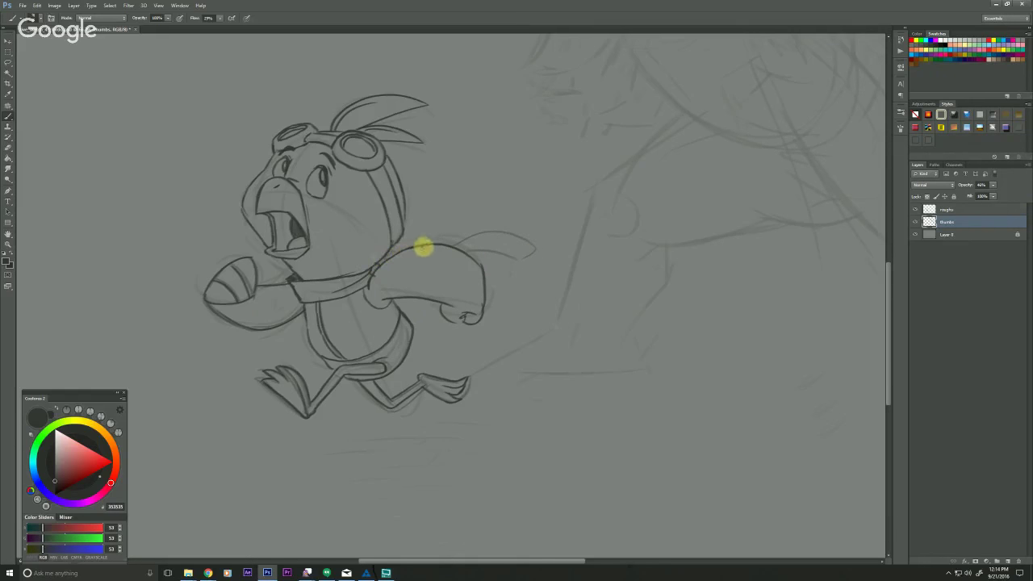
pyautogui.moveTo(431, 243)
pyautogui.mouseDown()
pyautogui.moveTo(503, 217)
pyautogui.moveTo(494, 243)
pyautogui.mouseUp()
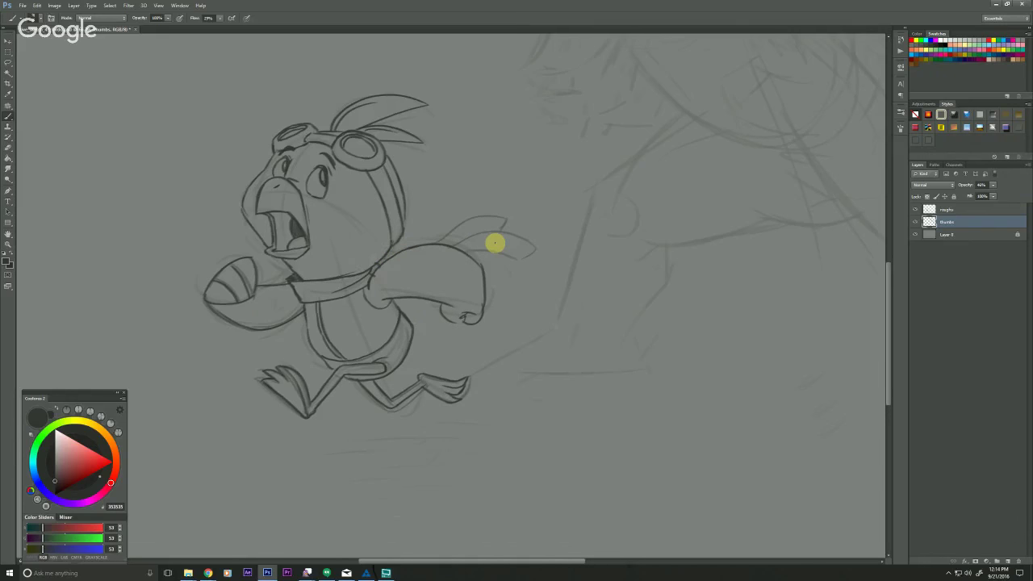
# - Redraw the two pointed scarf tails behind the bird's shoulder with clean dark lines on the roughs layer
pyautogui.click(938, 209)
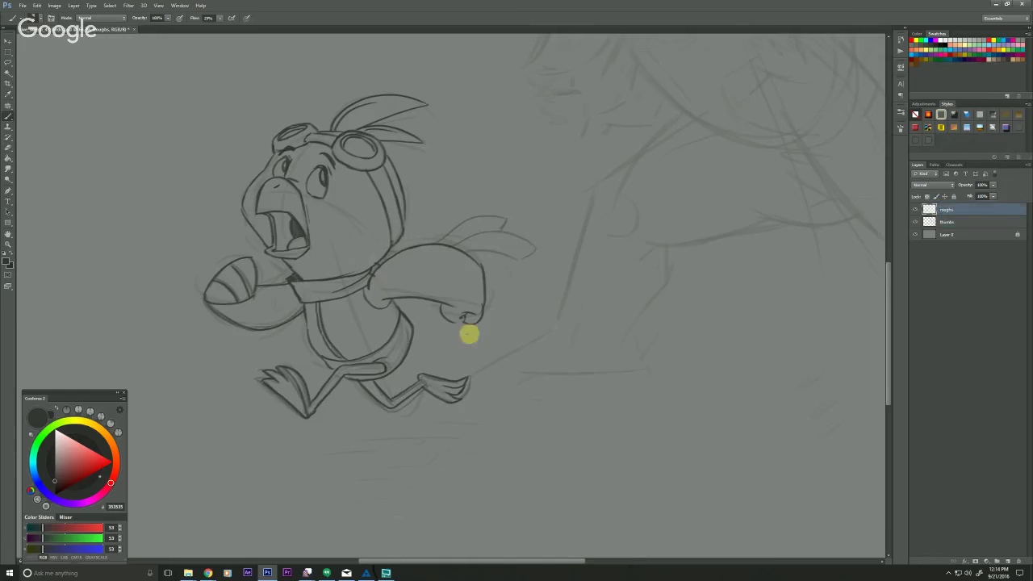
pyautogui.moveTo(356, 291); pyautogui.dragTo(337, 260)
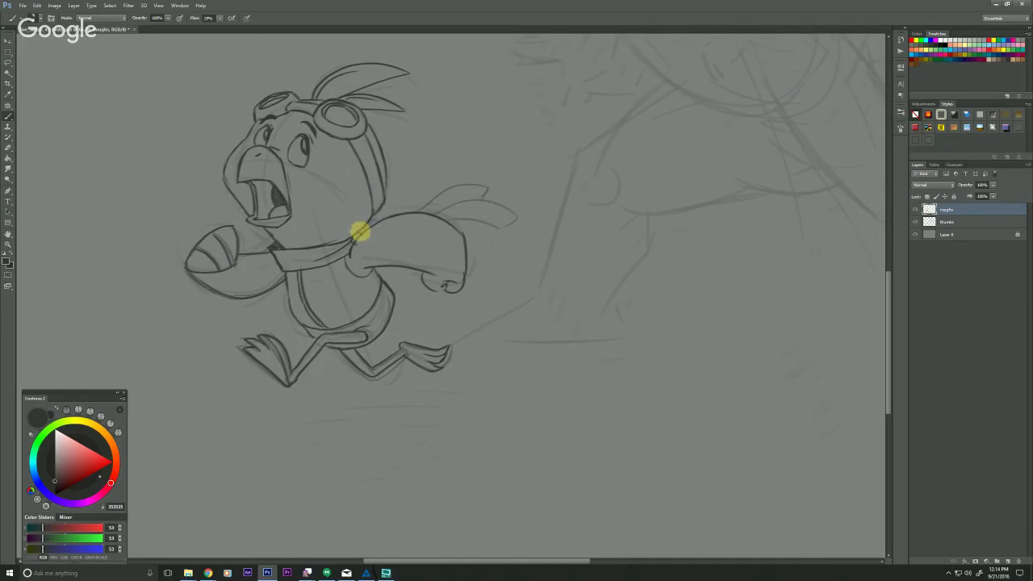
pyautogui.moveTo(433, 214)
pyautogui.mouseDown()
pyautogui.moveTo(468, 201)
pyautogui.moveTo(511, 215)
pyautogui.moveTo(490, 227)
pyautogui.moveTo(466, 219)
pyautogui.moveTo(490, 226)
pyautogui.mouseUp()
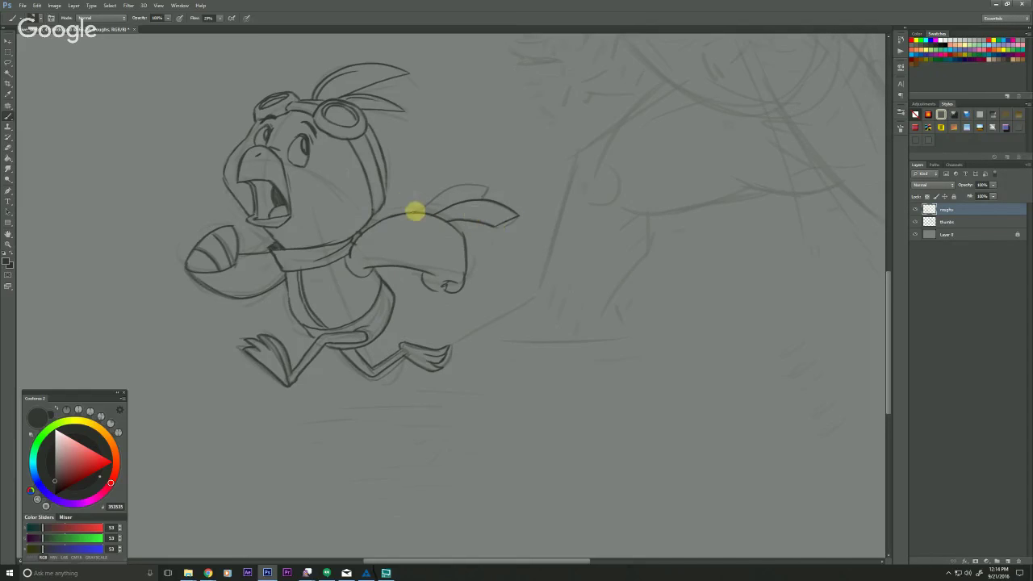
pyautogui.moveTo(414, 212)
pyautogui.mouseDown()
pyautogui.moveTo(454, 189)
pyautogui.moveTo(506, 195)
pyautogui.moveTo(482, 203)
pyautogui.mouseUp()
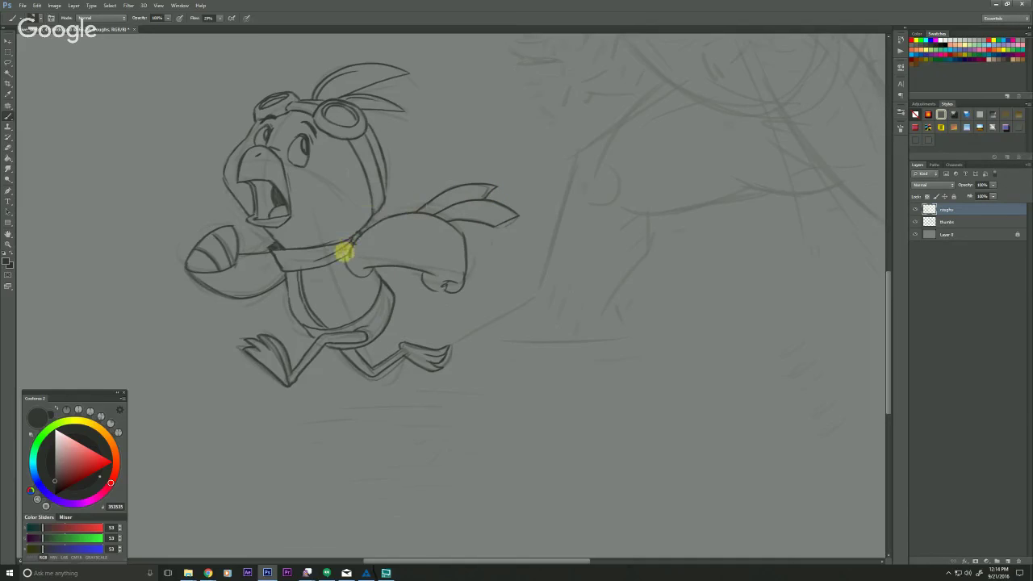
pyautogui.moveTo(445, 290); pyautogui.dragTo(444, 291)
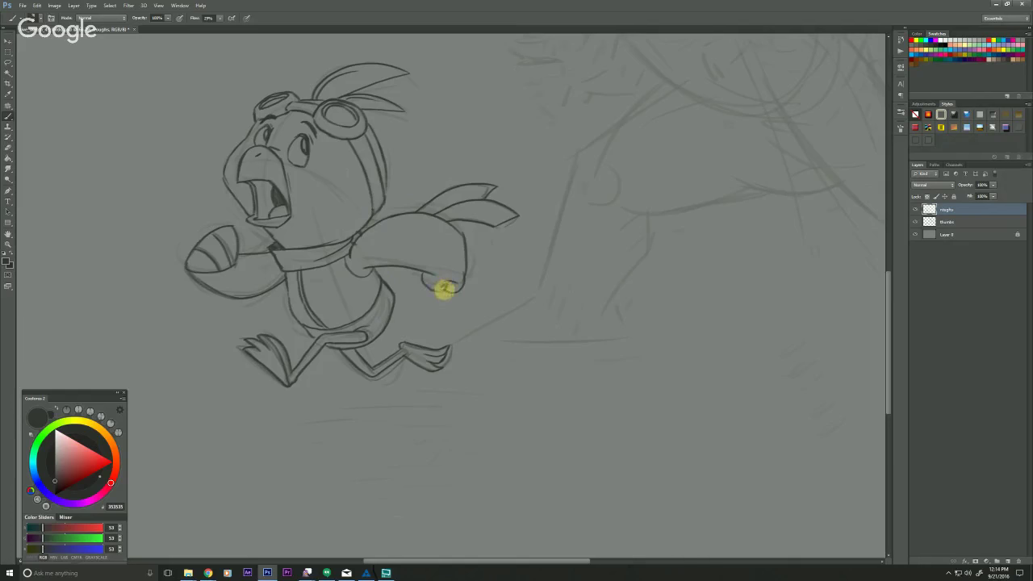
# - Draw a small tuft of tail feathers behind the bird's rump, below the trailing arm
pyautogui.moveTo(287, 335); pyautogui.dragTo(299, 344)
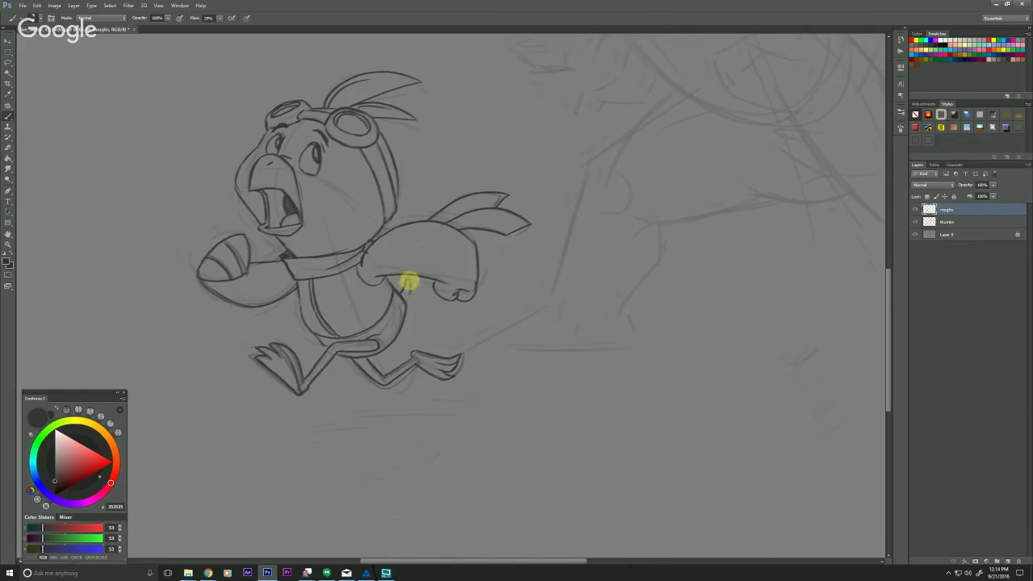
pyautogui.moveTo(409, 280)
pyautogui.mouseDown()
pyautogui.moveTo(407, 316)
pyautogui.moveTo(404, 282)
pyautogui.moveTo(379, 307)
pyautogui.mouseUp()
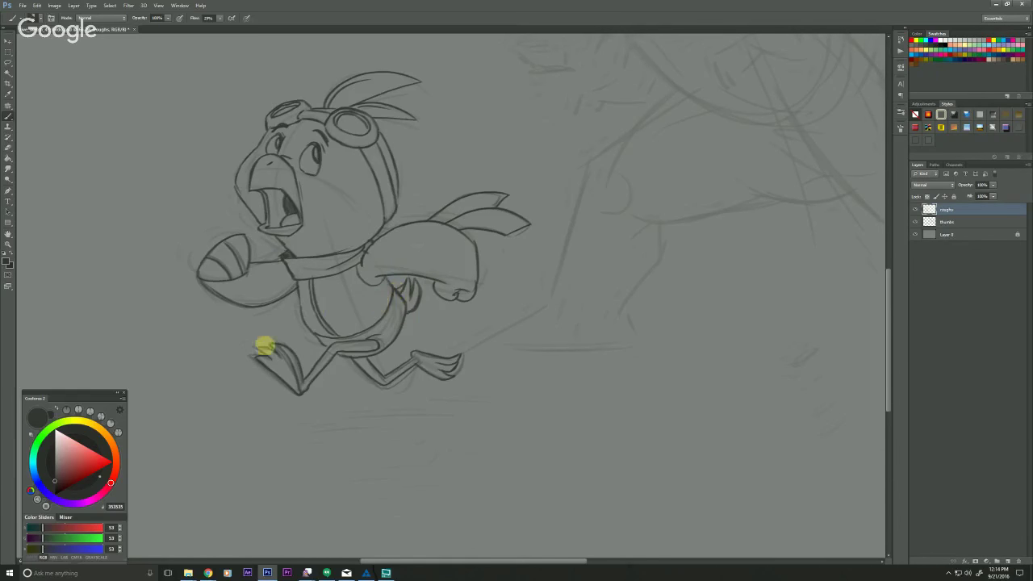
pyautogui.moveTo(222, 471); pyautogui.dragTo(219, 525)
pyautogui.moveTo(329, 435); pyautogui.dragTo(410, 470)
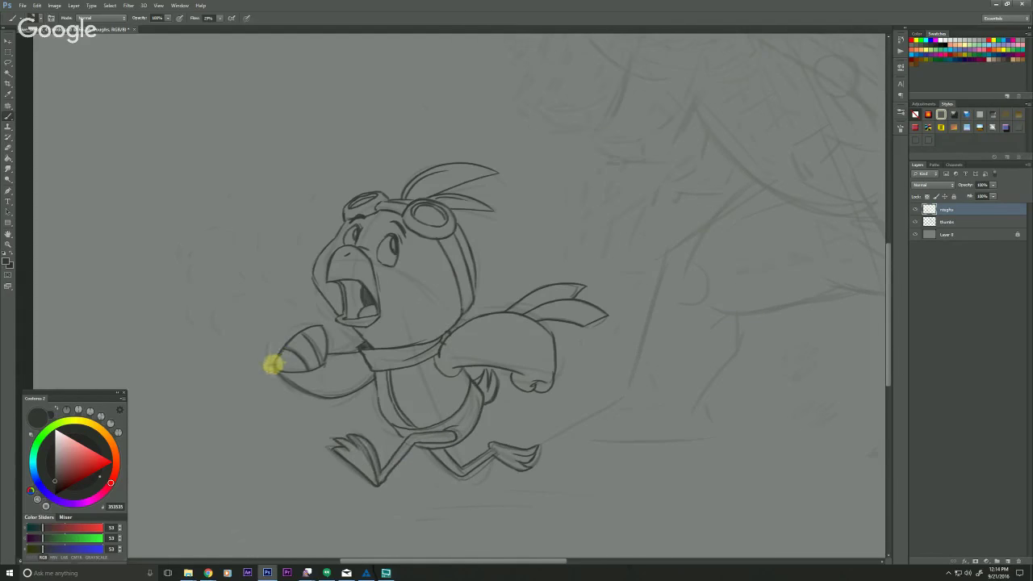
# - Hide the thumbs layer and add short reflection strokes to the goggle lenses
pyautogui.click(916, 222)
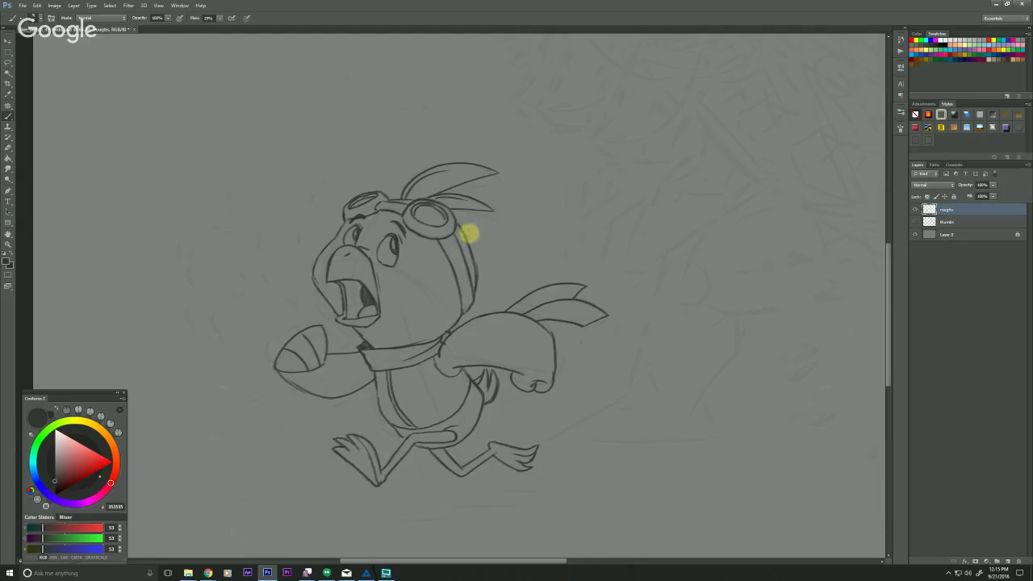
pyautogui.moveTo(431, 212); pyautogui.dragTo(435, 219)
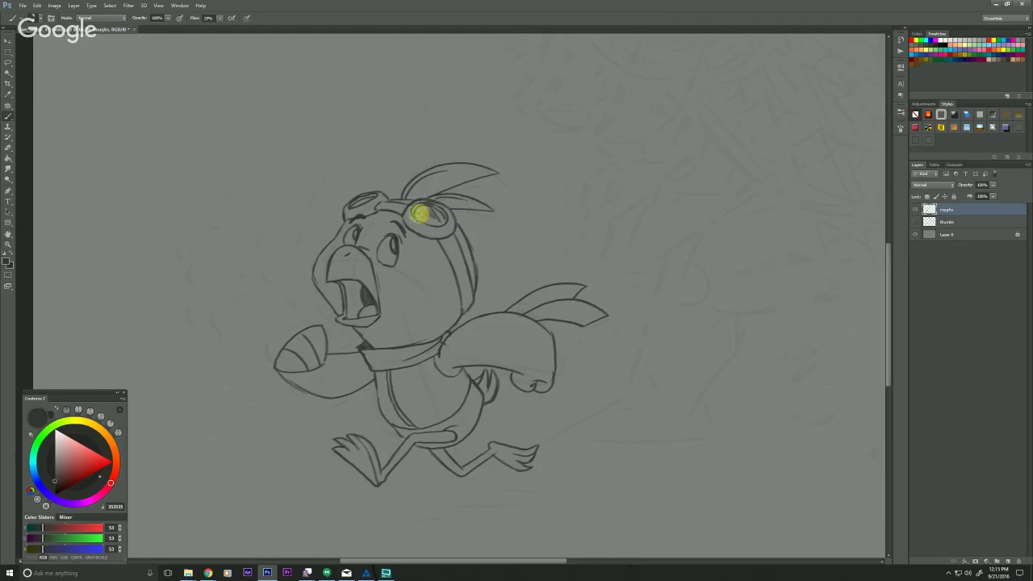
pyautogui.moveTo(365, 195); pyautogui.dragTo(357, 201)
# - Examine the bird's clean lines from head to feet without the underlying sketch
pyautogui.moveTo(302, 223); pyautogui.dragTo(311, 188)
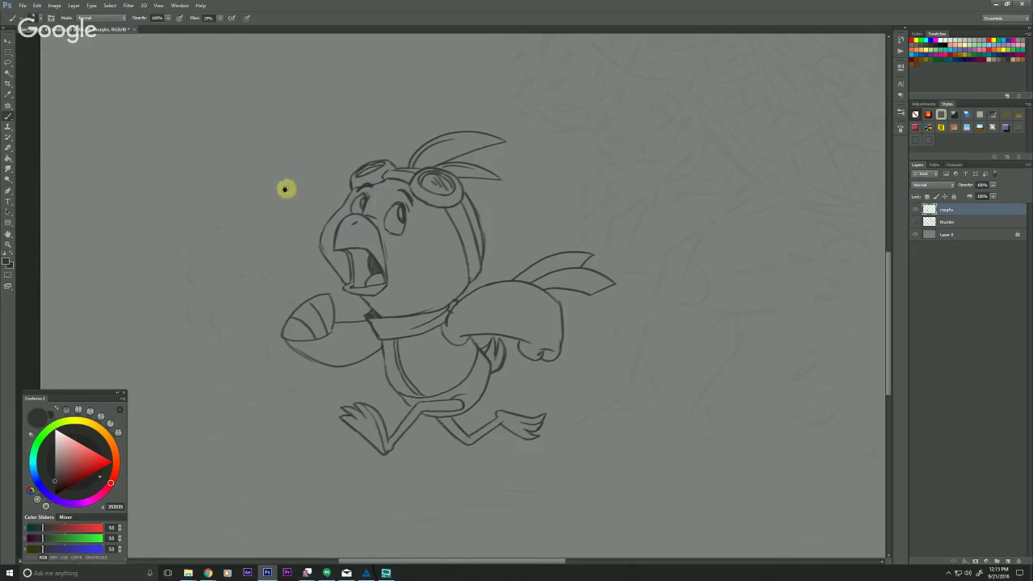
pyautogui.hscroll(2, 284, 202)
pyautogui.scroll(1, 284, 201)
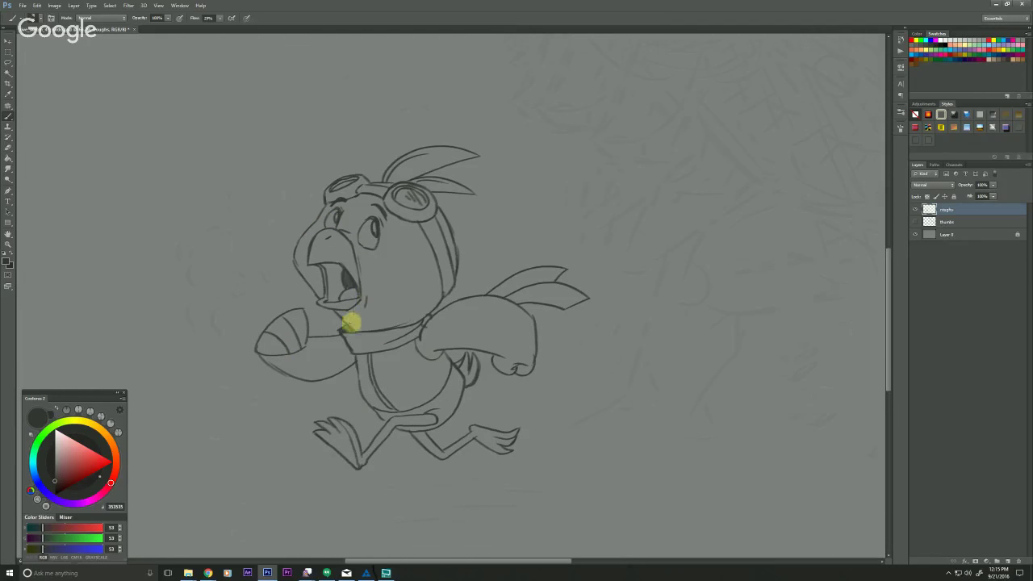
pyautogui.scroll(-1, 249, 428)
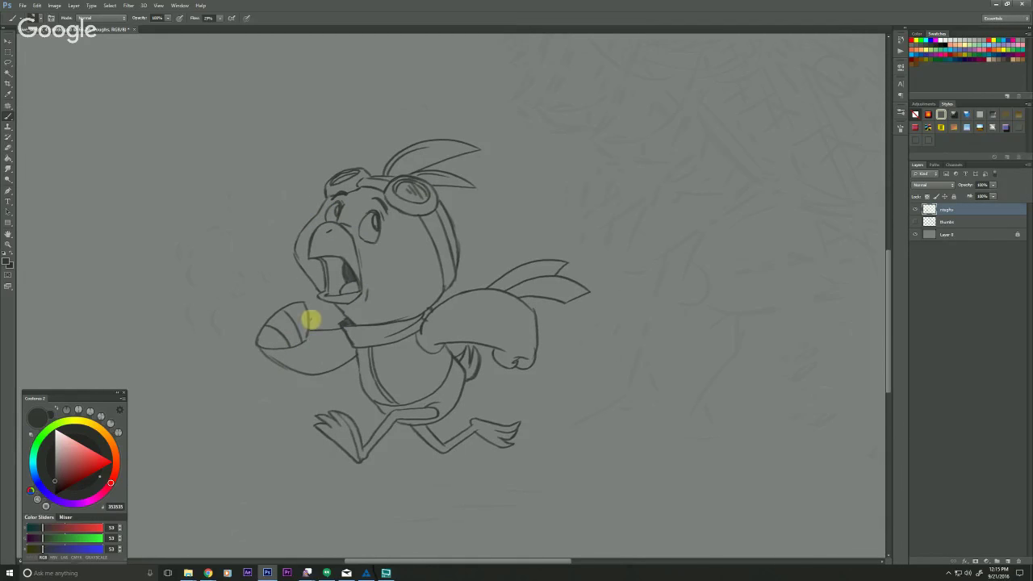
pyautogui.scroll(-2, 311, 351)
pyautogui.hscroll(2, 311, 350)
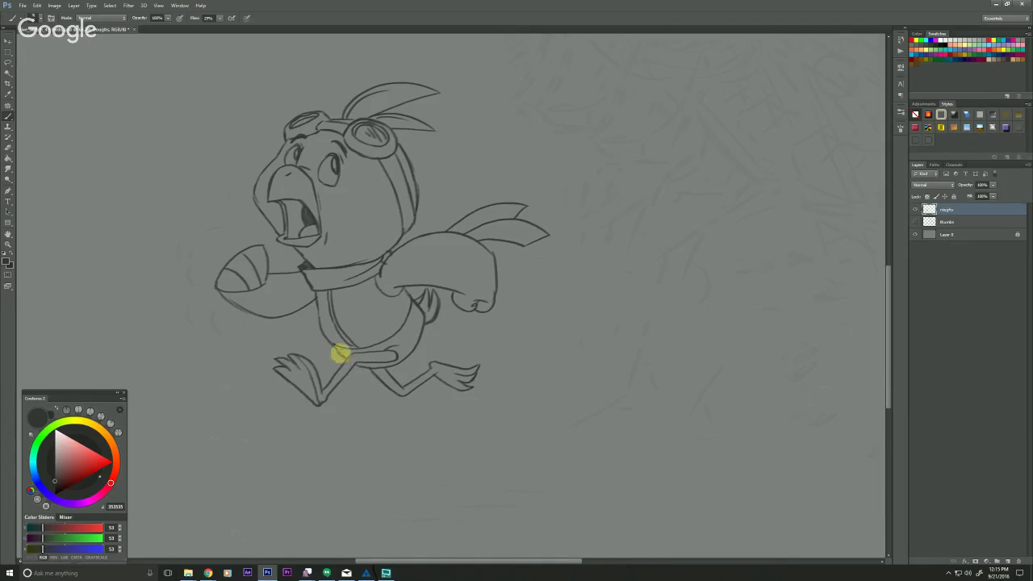
pyautogui.moveTo(235, 248); pyautogui.dragTo(209, 239)
pyautogui.moveTo(441, 341); pyautogui.dragTo(386, 459)
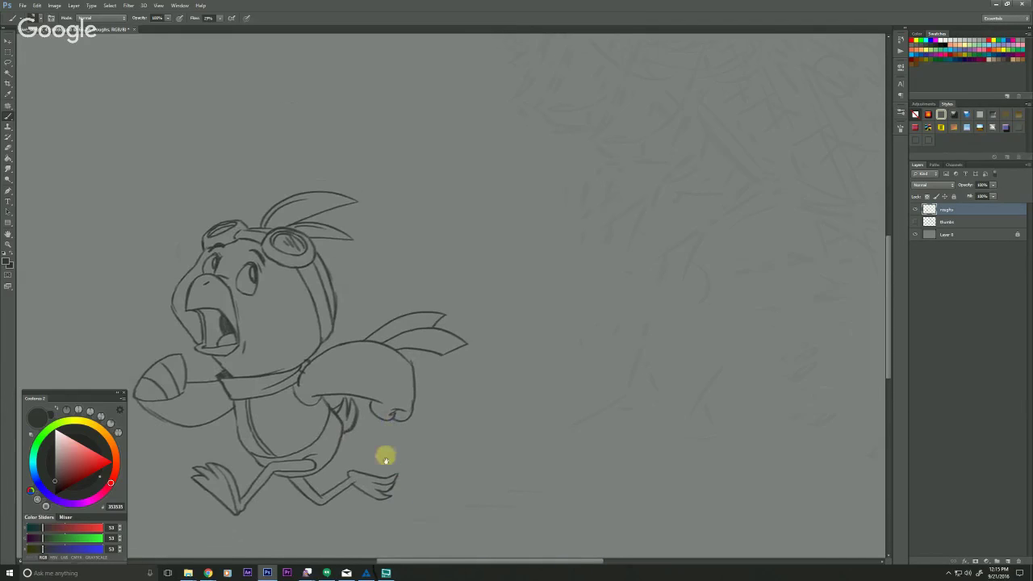
# - Show the thumbs layer and draw the top and rounded front of the dinosaur's snout on the roughs layer
pyautogui.click(915, 222)
pyautogui.moveTo(468, 183); pyautogui.dragTo(411, 255)
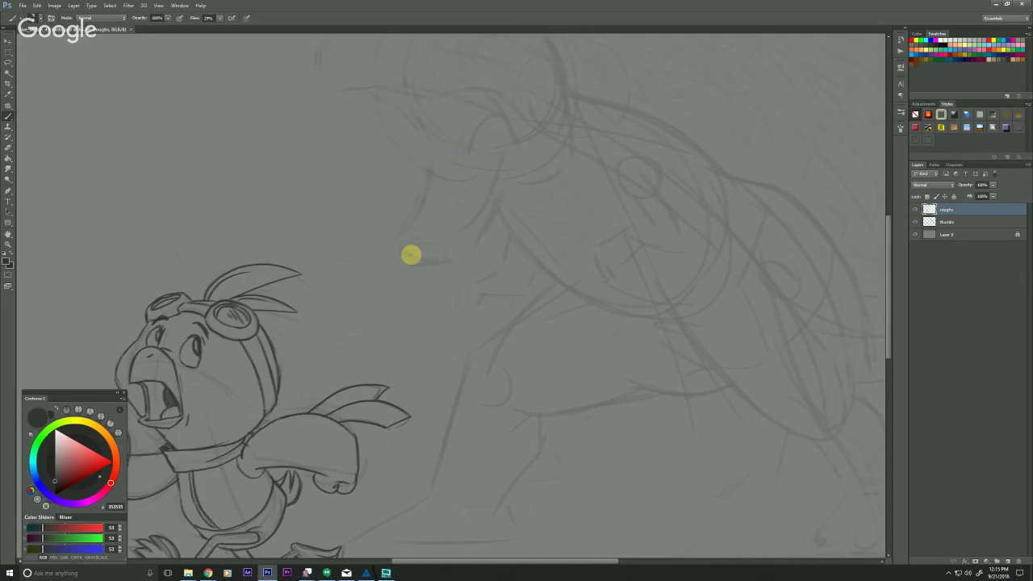
pyautogui.scroll(4, 411, 255)
pyautogui.hscroll(-1, 435, 282)
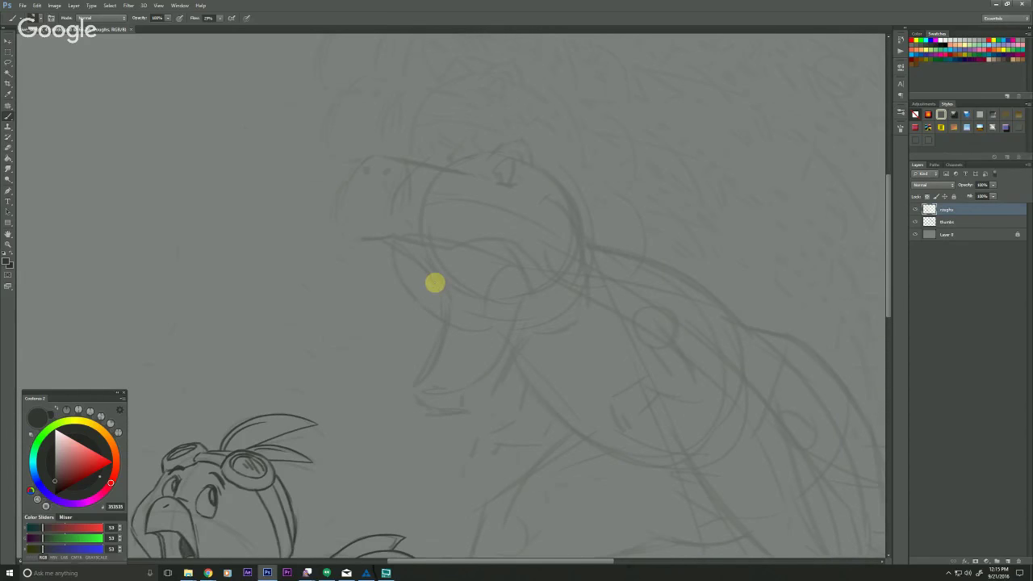
pyautogui.scroll(1, 435, 282)
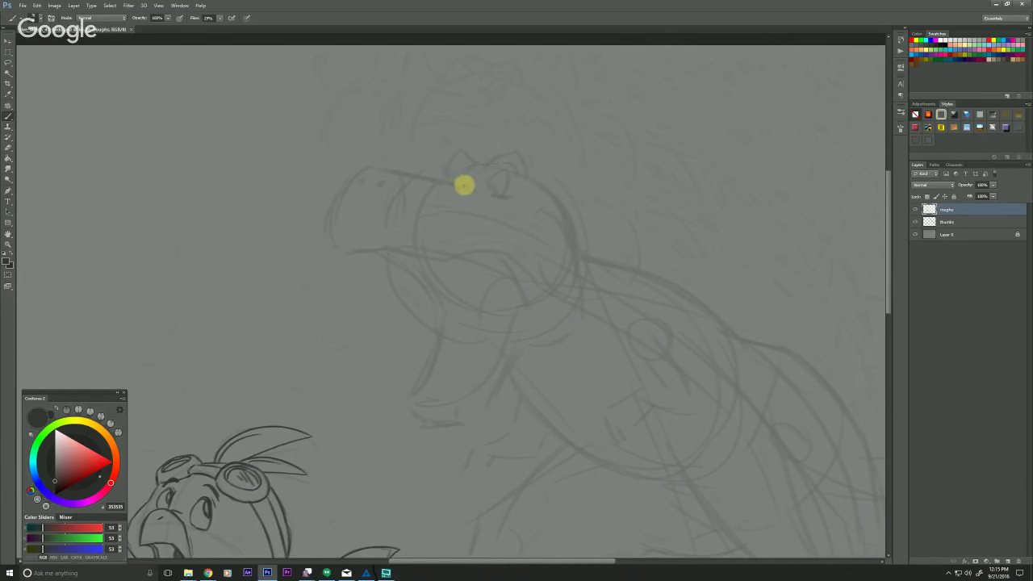
pyautogui.moveTo(469, 188)
pyautogui.mouseDown()
pyautogui.moveTo(347, 166)
pyautogui.moveTo(368, 167)
pyautogui.moveTo(343, 189)
pyautogui.moveTo(357, 172)
pyautogui.moveTo(333, 216)
pyautogui.moveTo(338, 250)
pyautogui.mouseUp()
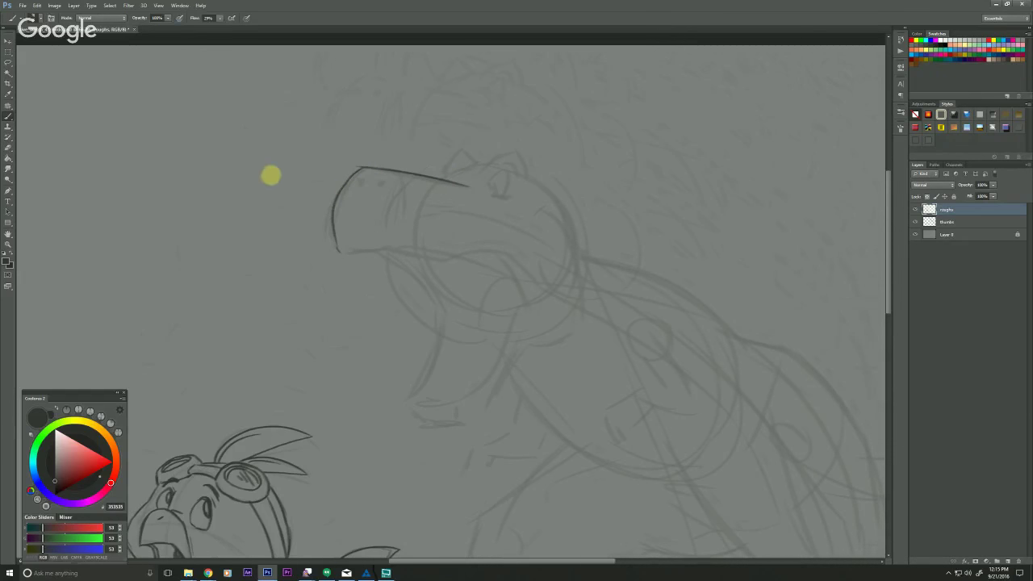
# - Raise the brush flow and draw the dinosaur's wavy upper lip line with a row of pointed teeth beneath it
pyautogui.click(219, 19)
pyautogui.click(227, 29)
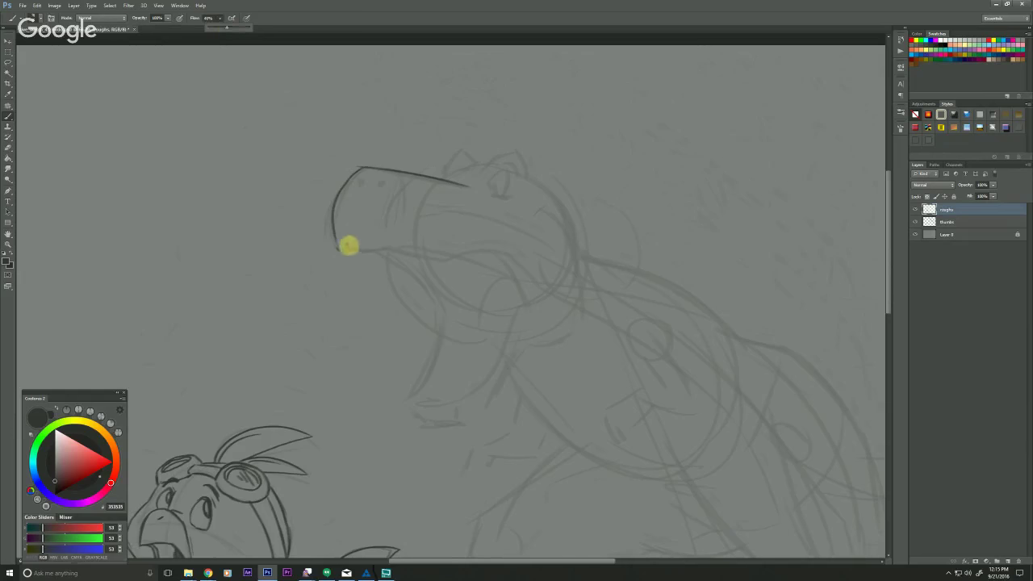
pyautogui.moveTo(361, 168)
pyautogui.mouseDown()
pyautogui.moveTo(336, 238)
pyautogui.moveTo(355, 259)
pyautogui.moveTo(344, 255)
pyautogui.moveTo(509, 255)
pyautogui.moveTo(524, 299)
pyautogui.mouseUp()
pyautogui.scroll(-2, 364, 293)
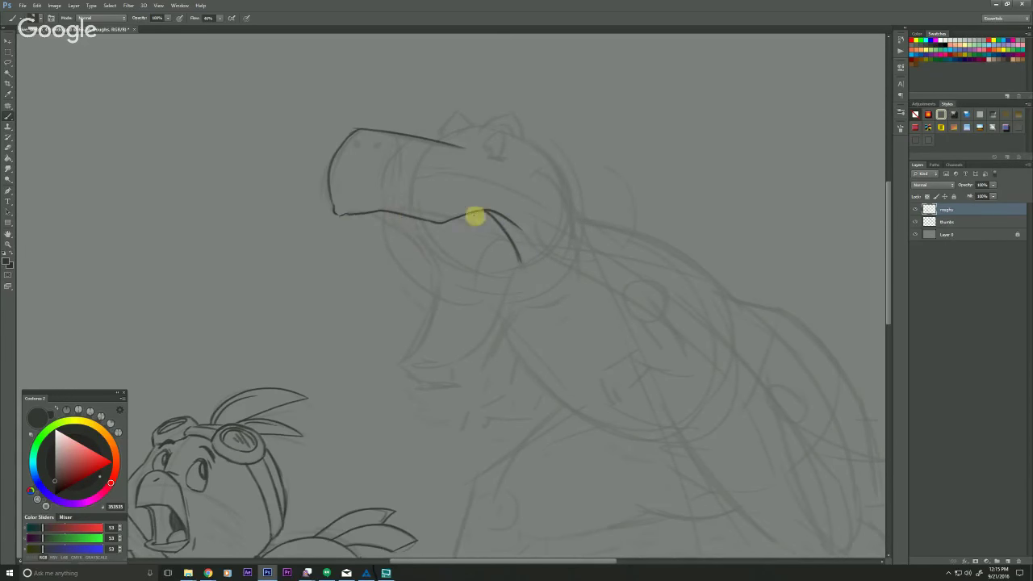
pyautogui.moveTo(489, 212)
pyautogui.mouseDown()
pyautogui.moveTo(454, 231)
pyautogui.moveTo(403, 214)
pyautogui.moveTo(444, 224)
pyautogui.moveTo(428, 234)
pyautogui.moveTo(402, 204)
pyautogui.moveTo(418, 218)
pyautogui.moveTo(406, 233)
pyautogui.moveTo(396, 213)
pyautogui.moveTo(404, 242)
pyautogui.moveTo(396, 213)
pyautogui.moveTo(387, 231)
pyautogui.moveTo(374, 213)
pyautogui.moveTo(386, 231)
pyautogui.moveTo(386, 213)
pyautogui.moveTo(372, 213)
pyautogui.moveTo(346, 224)
pyautogui.mouseUp()
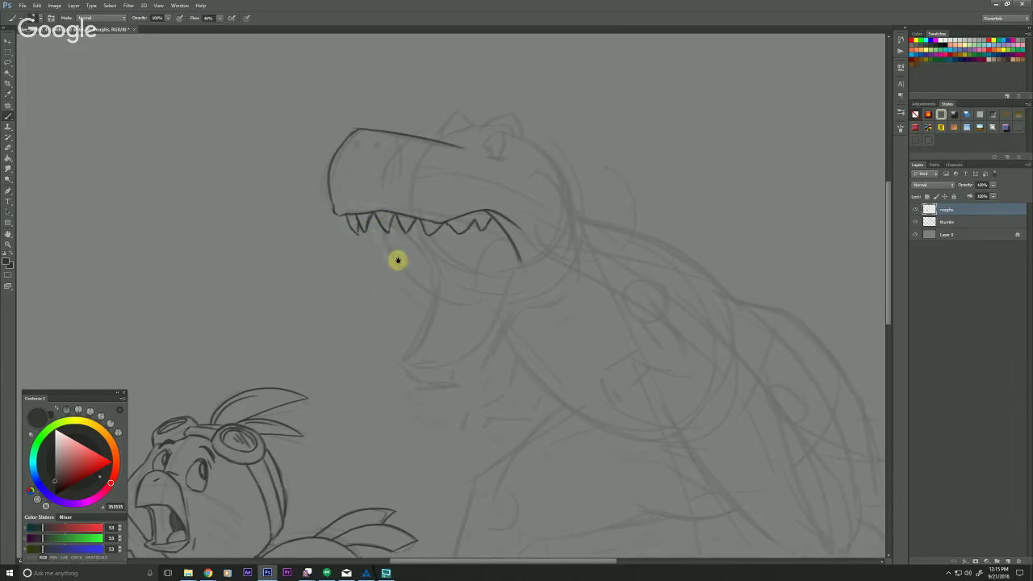
pyautogui.moveTo(398, 260); pyautogui.dragTo(399, 264)
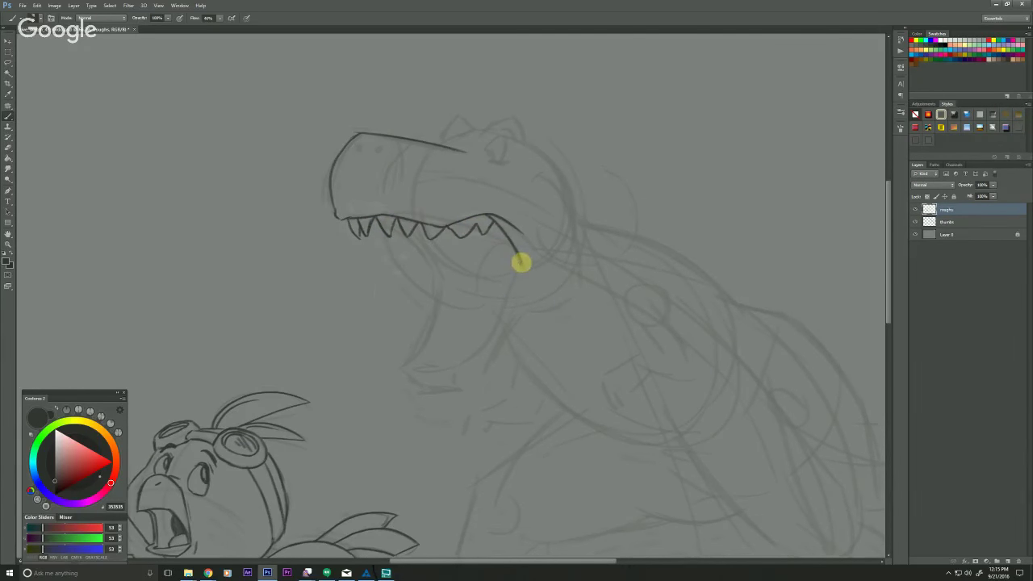
# - Draw the dinosaur's lower jaw with its near and far rows of pointed teeth and the tongue between them
pyautogui.moveTo(521, 263)
pyautogui.mouseDown()
pyautogui.moveTo(488, 340)
pyautogui.moveTo(470, 359)
pyautogui.moveTo(413, 366)
pyautogui.mouseUp()
pyautogui.moveTo(511, 286)
pyautogui.mouseDown()
pyautogui.moveTo(488, 296)
pyautogui.moveTo(494, 329)
pyautogui.moveTo(476, 309)
pyautogui.moveTo(465, 327)
pyautogui.moveTo(473, 352)
pyautogui.moveTo(454, 334)
pyautogui.moveTo(450, 366)
pyautogui.moveTo(437, 344)
pyautogui.moveTo(432, 364)
pyautogui.moveTo(421, 343)
pyautogui.moveTo(410, 368)
pyautogui.mouseUp()
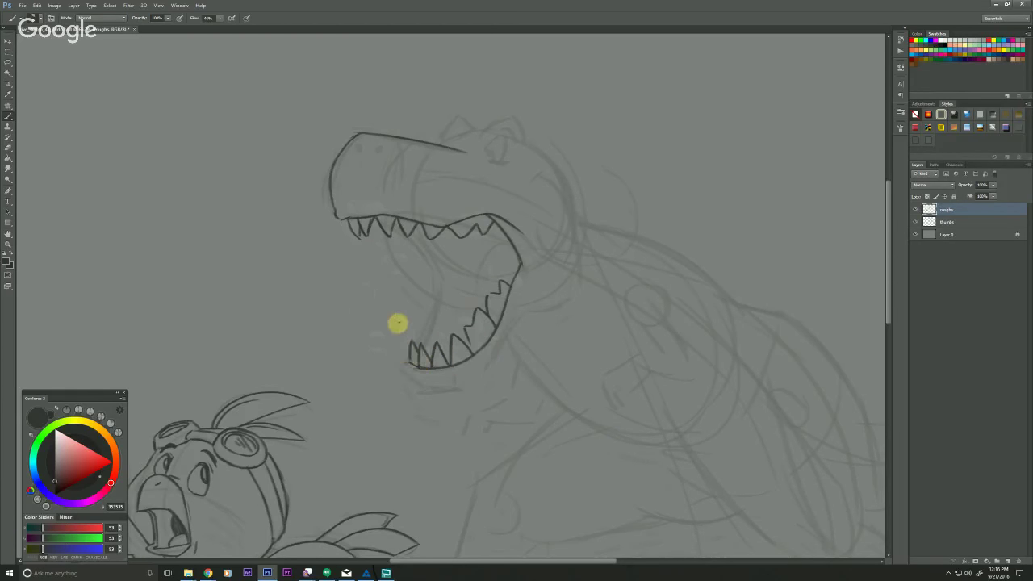
pyautogui.moveTo(436, 279); pyautogui.dragTo(434, 312)
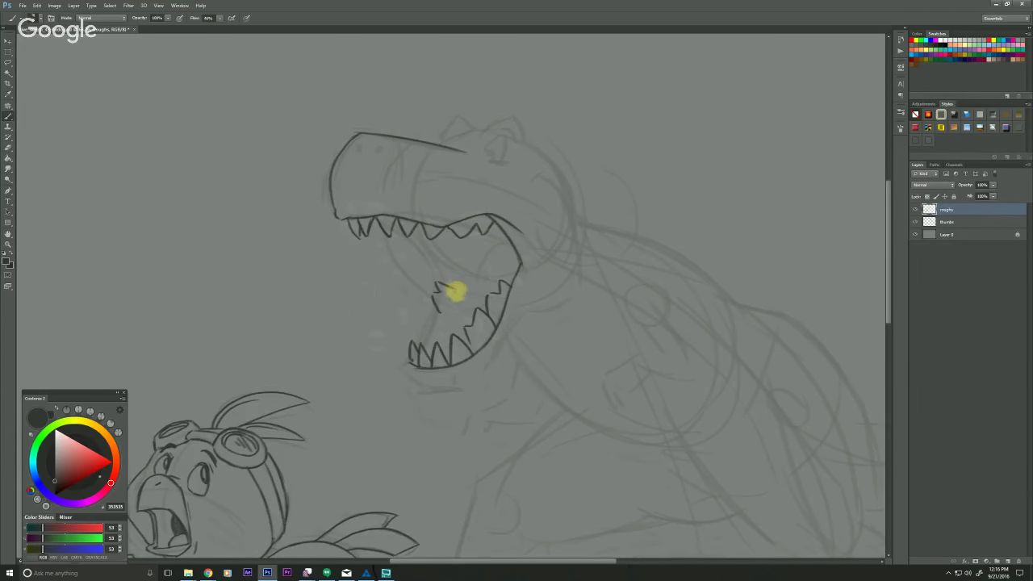
pyautogui.moveTo(515, 246)
pyautogui.mouseDown()
pyautogui.moveTo(496, 245)
pyautogui.moveTo(483, 274)
pyautogui.moveTo(476, 254)
pyautogui.moveTo(457, 267)
pyautogui.moveTo(432, 345)
pyautogui.mouseUp()
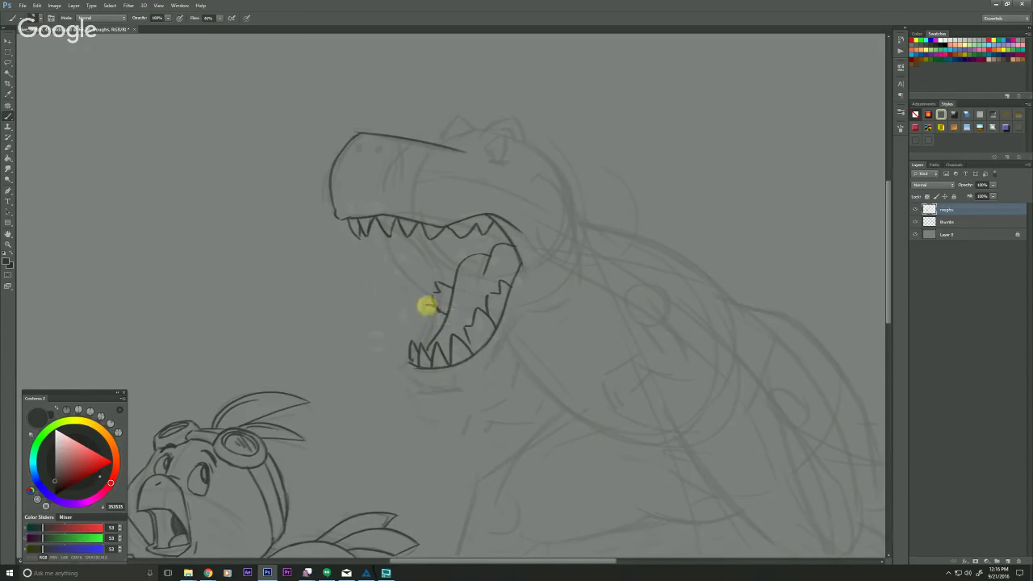
pyautogui.moveTo(425, 315); pyautogui.dragTo(441, 299)
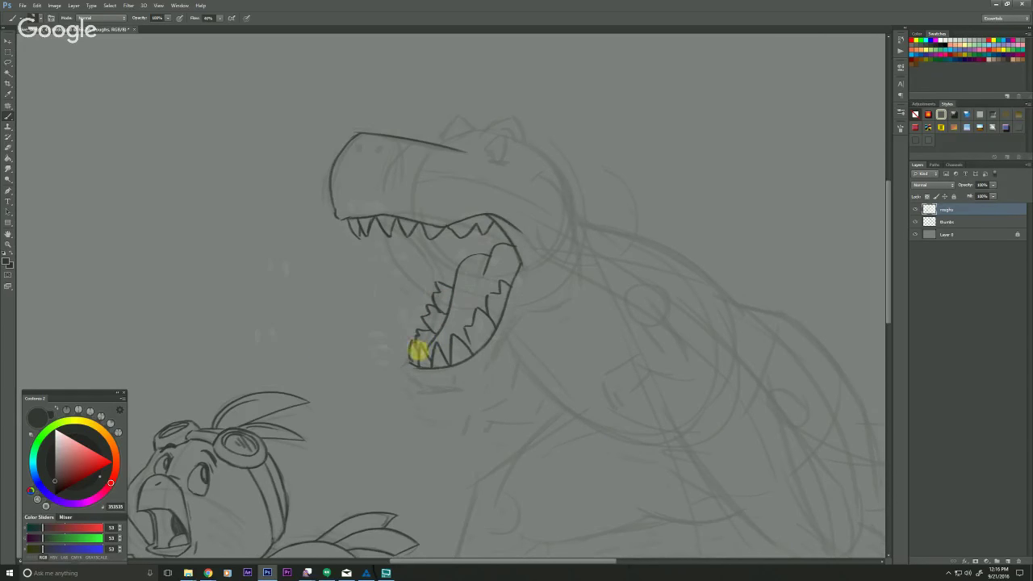
pyautogui.moveTo(436, 318)
pyautogui.mouseDown()
pyautogui.moveTo(332, 282)
pyautogui.moveTo(333, 257)
pyautogui.moveTo(477, 331)
pyautogui.mouseUp()
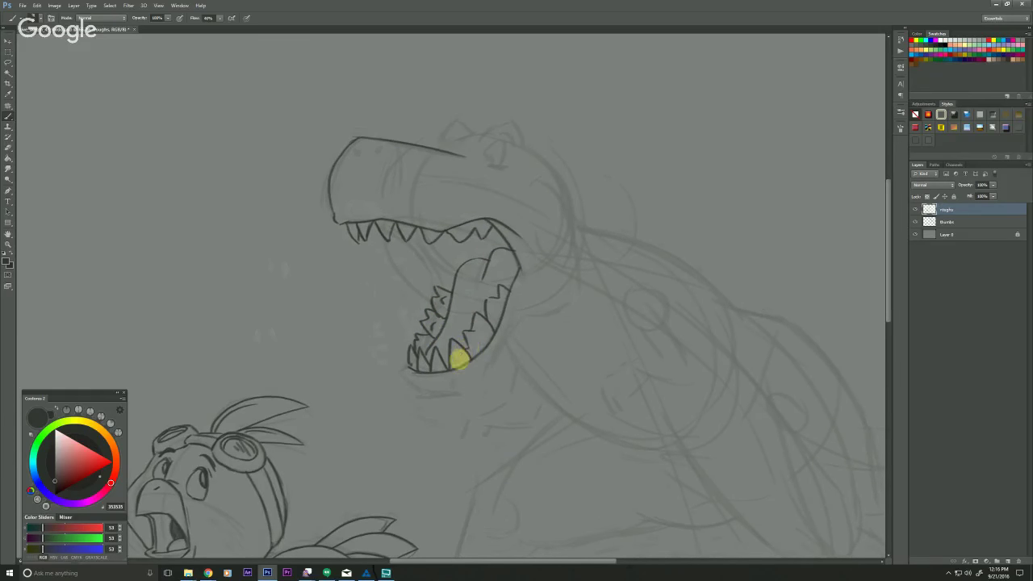
# - Draw the double curved line joining the jaws at the mouth's far side and the front edge of the chin
pyautogui.scroll(2, 311, 339)
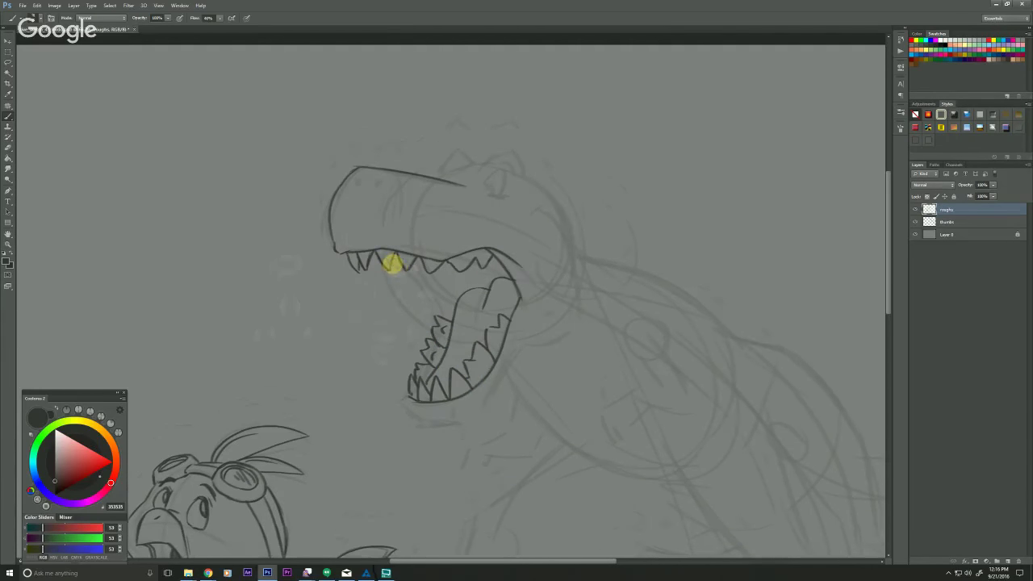
pyautogui.moveTo(392, 264); pyautogui.dragTo(437, 306)
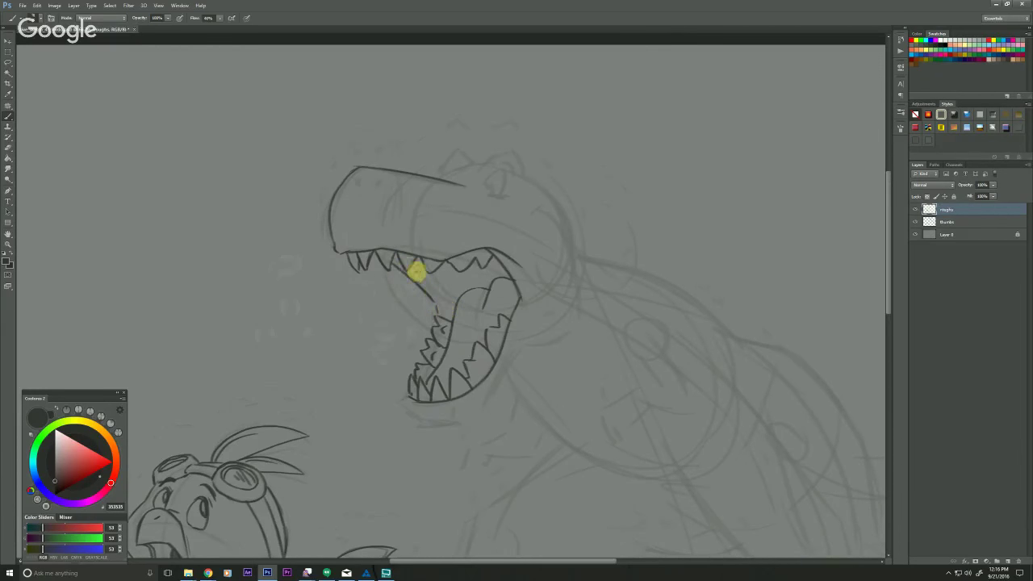
pyautogui.moveTo(412, 264)
pyautogui.mouseDown()
pyautogui.moveTo(445, 308)
pyautogui.moveTo(404, 414)
pyautogui.moveTo(402, 394)
pyautogui.moveTo(415, 415)
pyautogui.mouseUp()
pyautogui.moveTo(307, 238); pyautogui.dragTo(283, 247)
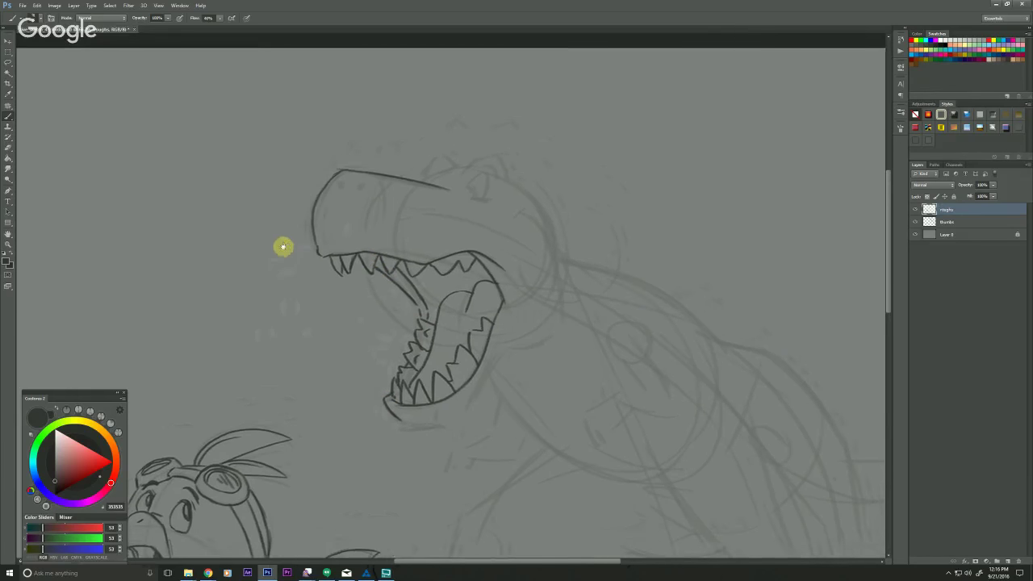
# - Draw the dinosaur's angry eye with its pupil and lower lid, and the two pointed brow ridges above it
pyautogui.moveTo(488, 199)
pyautogui.mouseDown()
pyautogui.moveTo(445, 189)
pyautogui.moveTo(490, 174)
pyautogui.moveTo(460, 182)
pyautogui.moveTo(484, 196)
pyautogui.mouseUp()
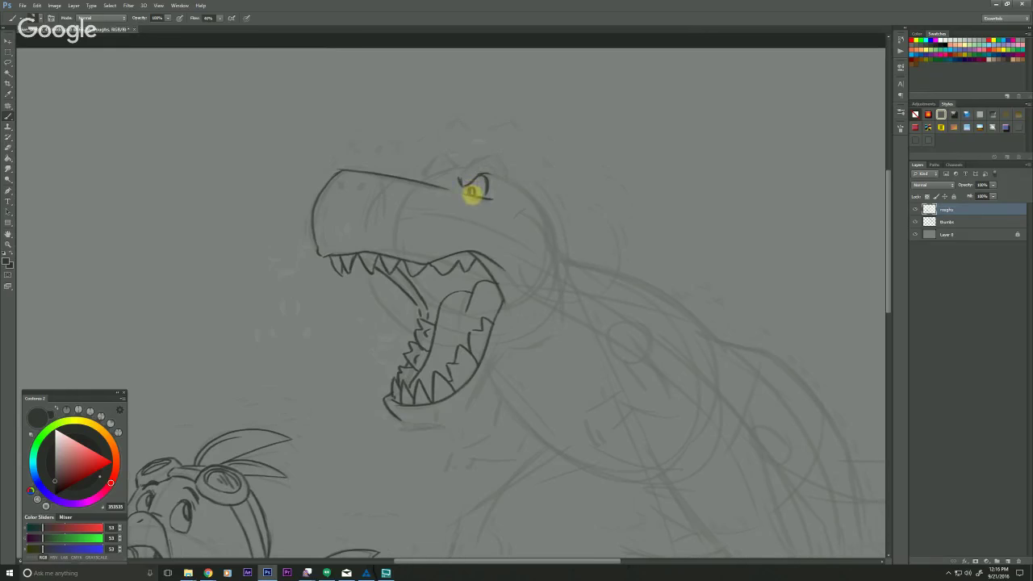
pyautogui.moveTo(385, 267); pyautogui.dragTo(370, 302)
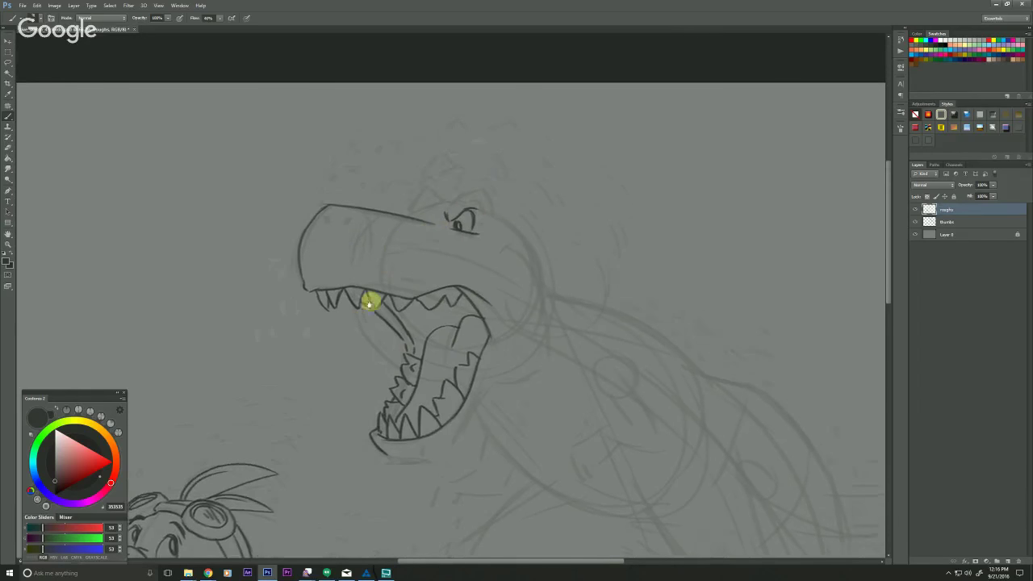
pyautogui.moveTo(318, 351); pyautogui.dragTo(331, 366)
pyautogui.moveTo(405, 165); pyautogui.dragTo(410, 175)
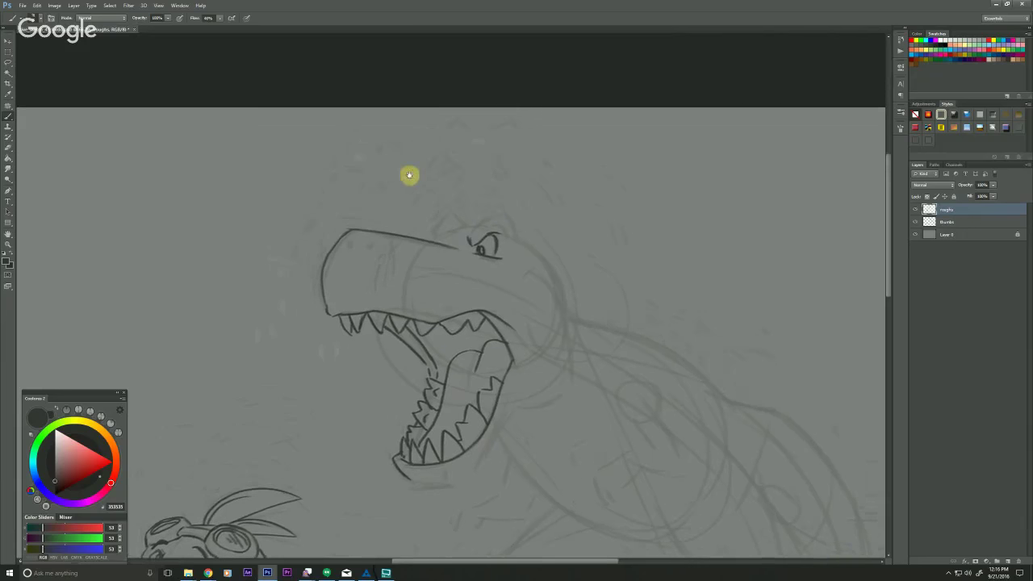
pyautogui.moveTo(472, 230)
pyautogui.mouseDown()
pyautogui.moveTo(515, 240)
pyautogui.moveTo(506, 214)
pyautogui.moveTo(516, 232)
pyautogui.moveTo(508, 218)
pyautogui.moveTo(516, 234)
pyautogui.moveTo(437, 242)
pyautogui.mouseUp()
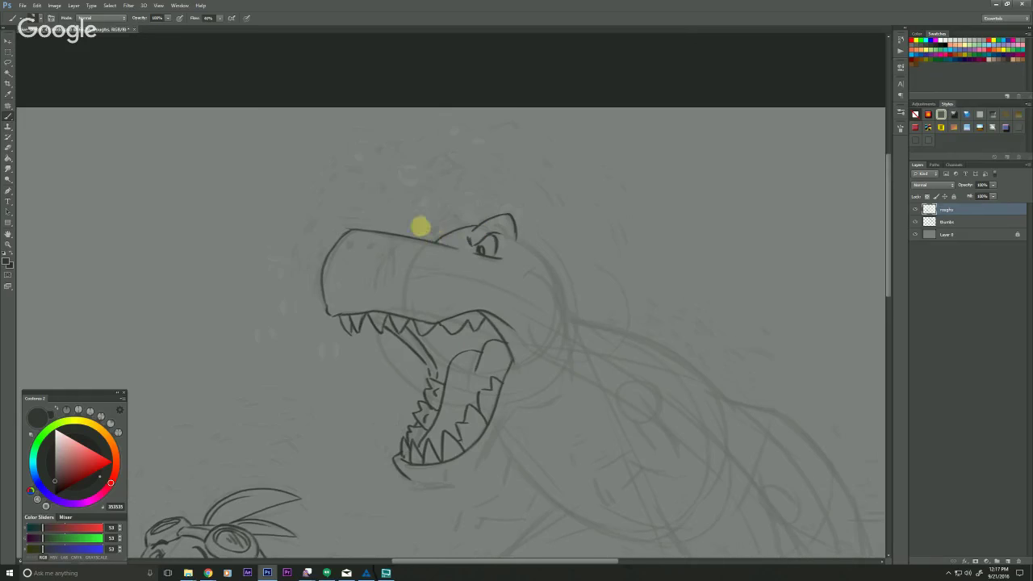
pyautogui.moveTo(454, 208)
pyautogui.mouseDown()
pyautogui.moveTo(465, 222)
pyautogui.moveTo(428, 241)
pyautogui.mouseUp()
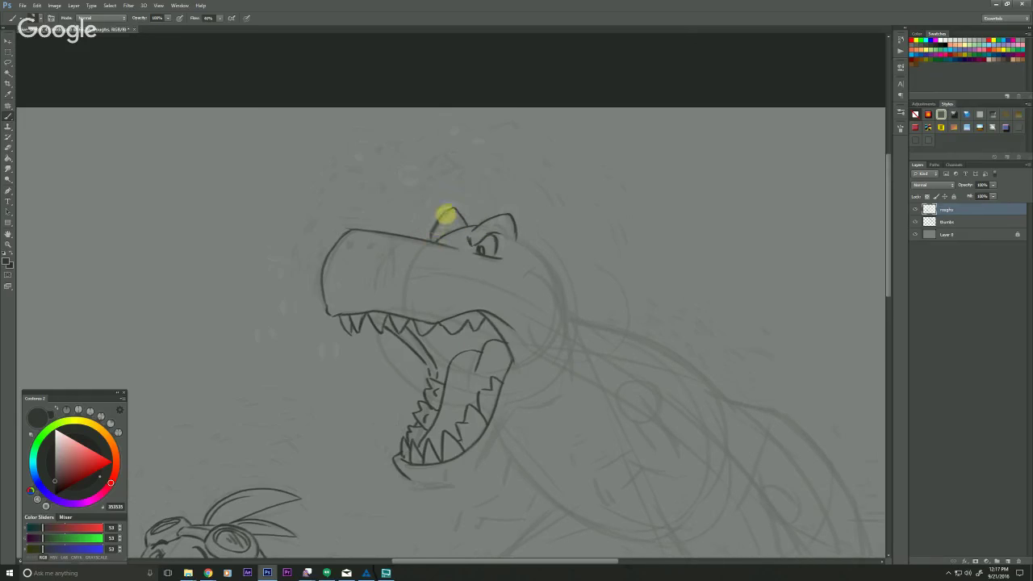
# - Draw two slit nostrils on the dinosaur's snout and a curved crease above the upper lip near the mouth corner
pyautogui.moveTo(275, 333); pyautogui.dragTo(262, 309)
pyautogui.moveTo(351, 230); pyautogui.dragTo(345, 243)
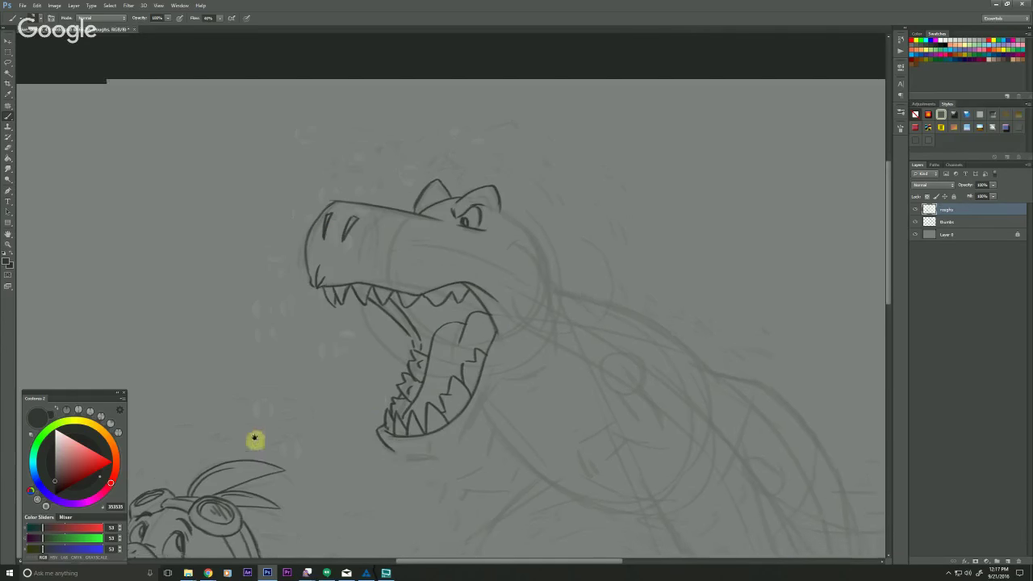
pyautogui.moveTo(243, 391); pyautogui.dragTo(219, 322)
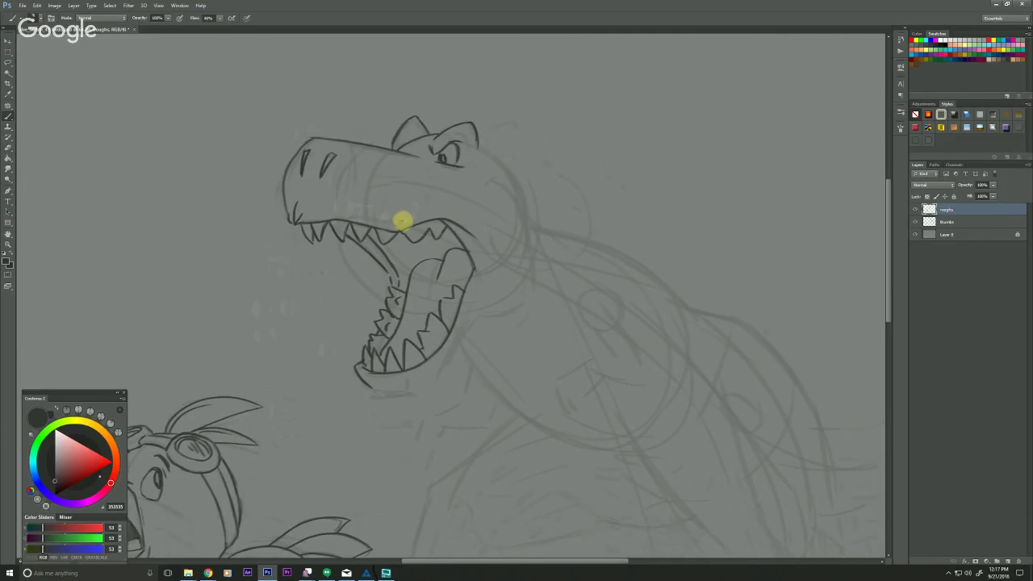
pyautogui.moveTo(285, 431); pyautogui.dragTo(333, 328)
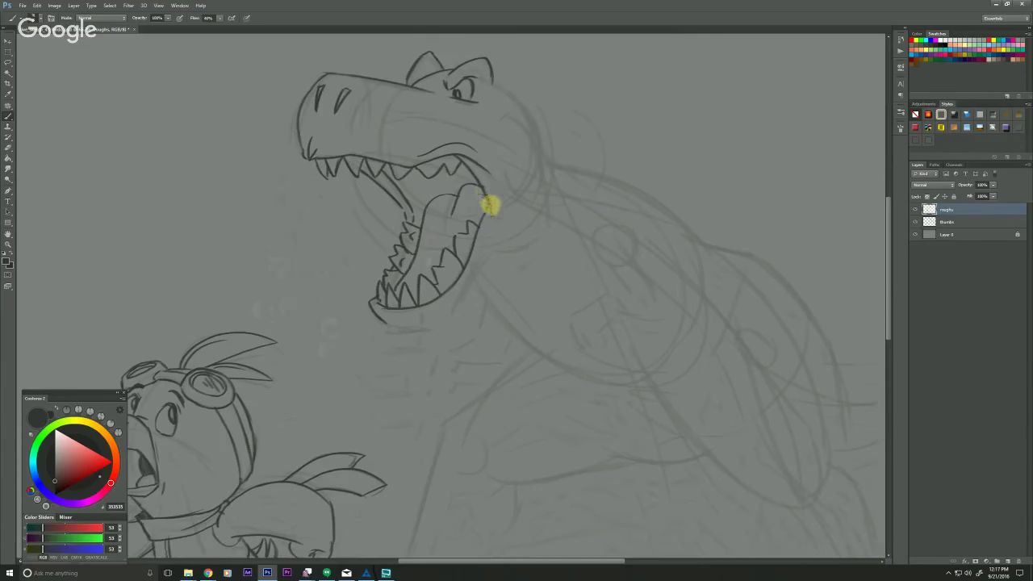
# - Draw the dinosaur's cheek and the underside of its lower jaw, and shade the throat dark behind the tongue
pyautogui.moveTo(506, 113)
pyautogui.mouseDown()
pyautogui.moveTo(531, 135)
pyautogui.moveTo(523, 126)
pyautogui.moveTo(540, 229)
pyautogui.moveTo(539, 160)
pyautogui.moveTo(541, 222)
pyautogui.moveTo(550, 225)
pyautogui.moveTo(491, 254)
pyautogui.moveTo(446, 327)
pyautogui.moveTo(383, 324)
pyautogui.moveTo(391, 315)
pyautogui.moveTo(379, 303)
pyautogui.moveTo(381, 283)
pyautogui.moveTo(405, 274)
pyautogui.mouseUp()
pyautogui.moveTo(456, 204); pyautogui.dragTo(422, 270)
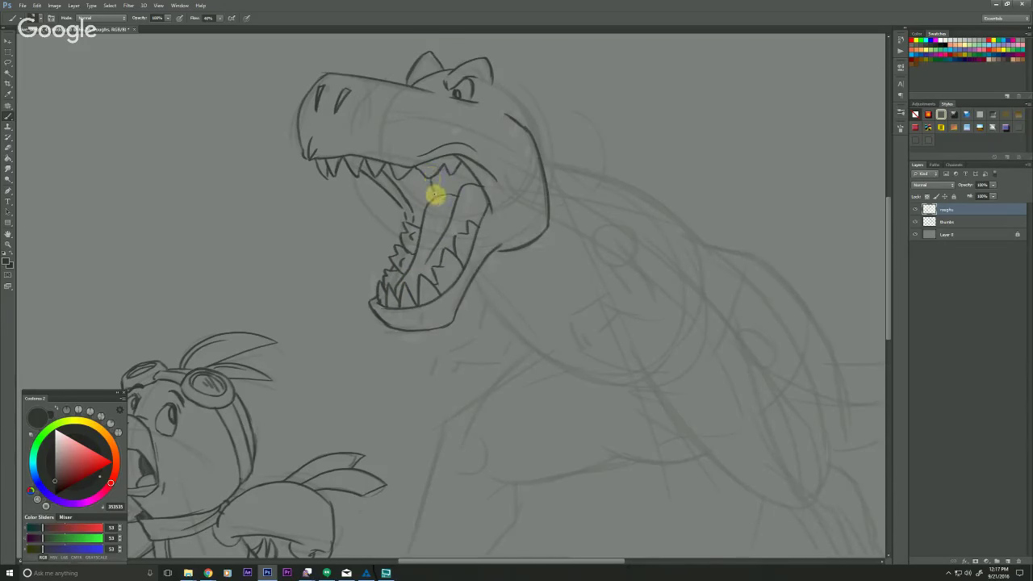
pyautogui.moveTo(487, 300); pyautogui.dragTo(512, 394)
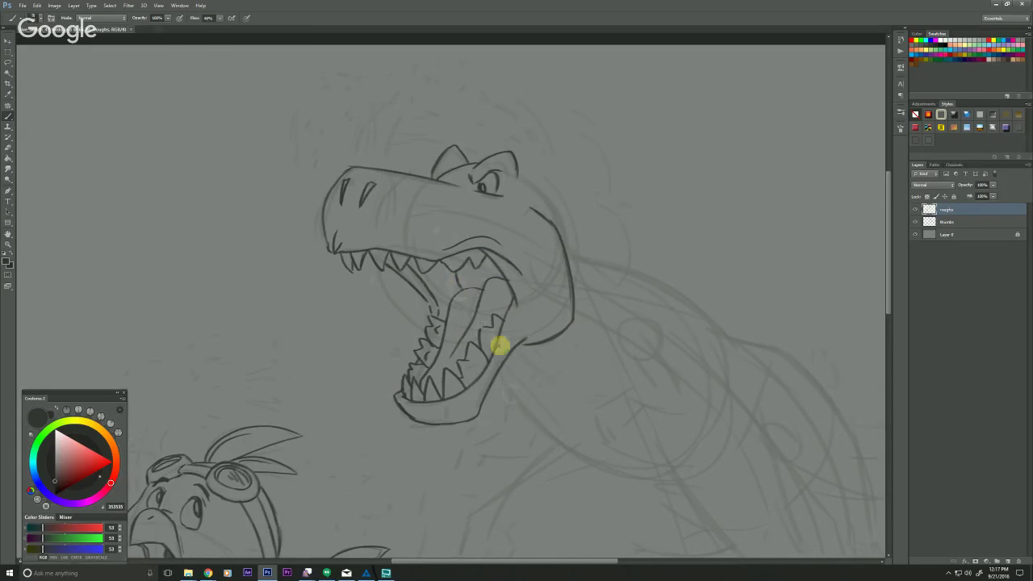
pyautogui.hscroll(-1, 544, 369)
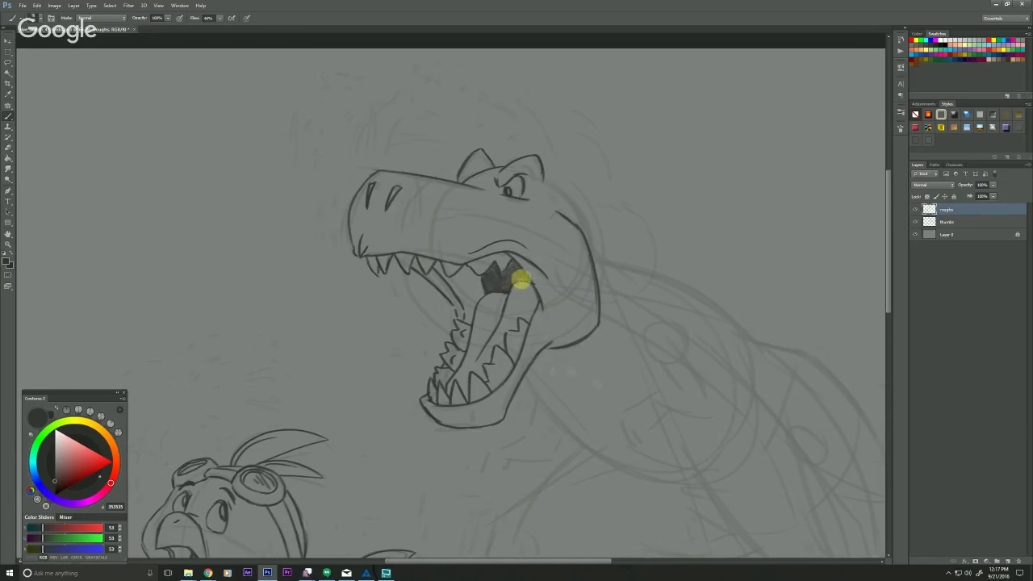
pyautogui.moveTo(482, 194); pyautogui.dragTo(476, 203)
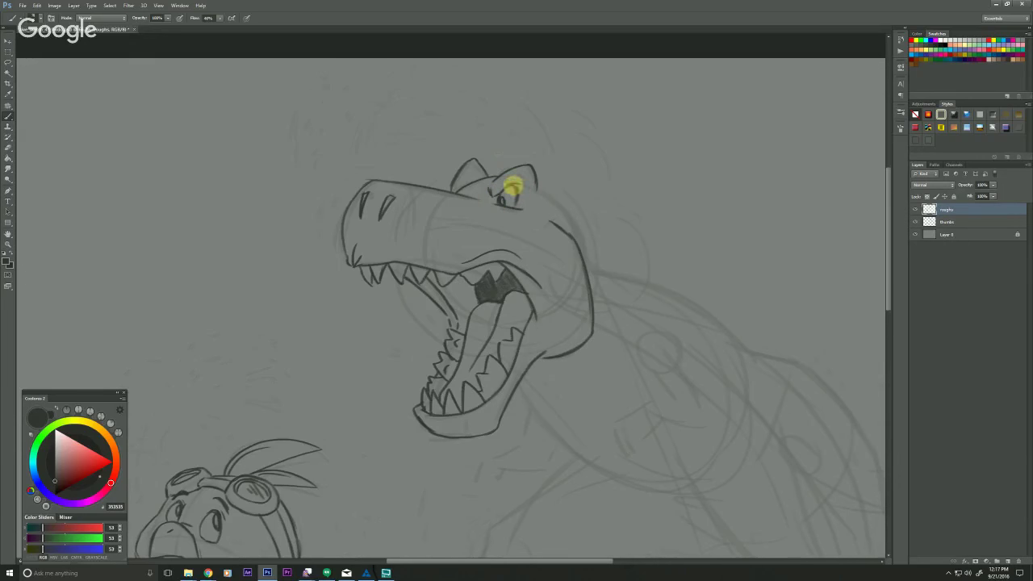
# - Draw the back of the dinosaur's head from the near brow ridge down to the top of the neck
pyautogui.moveTo(540, 191)
pyautogui.mouseDown()
pyautogui.moveTo(579, 227)
pyautogui.moveTo(598, 271)
pyautogui.mouseUp()
pyautogui.moveTo(322, 421); pyautogui.dragTo(260, 297)
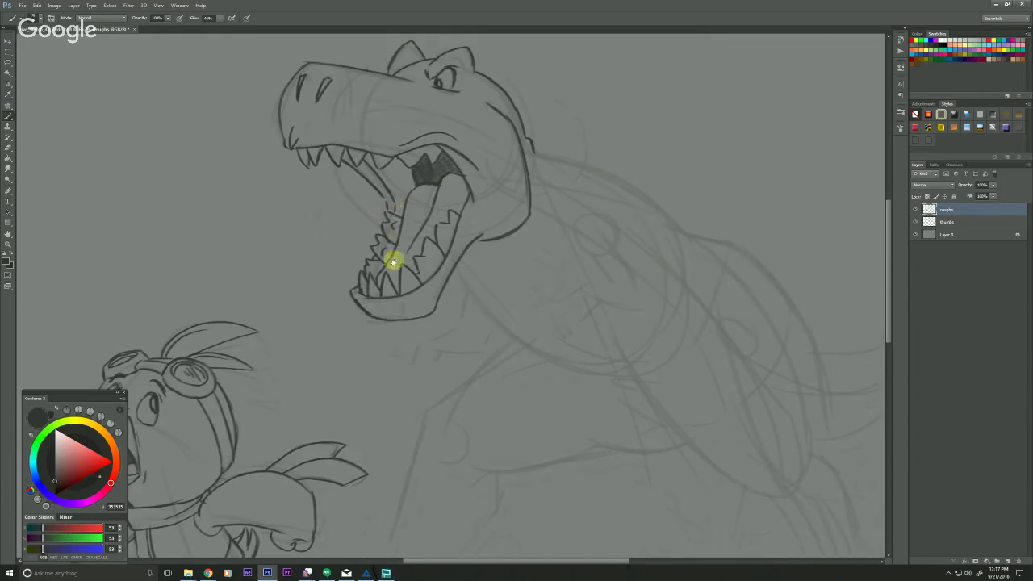
pyautogui.moveTo(393, 262); pyautogui.dragTo(406, 372)
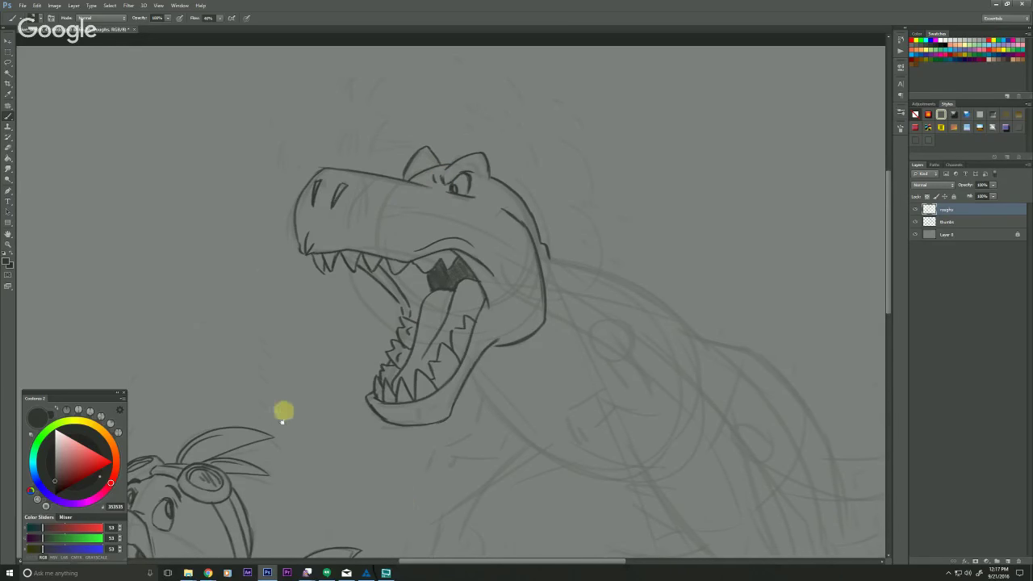
pyautogui.moveTo(282, 412)
pyautogui.mouseDown()
pyautogui.moveTo(261, 404)
pyautogui.moveTo(265, 266)
pyautogui.mouseUp()
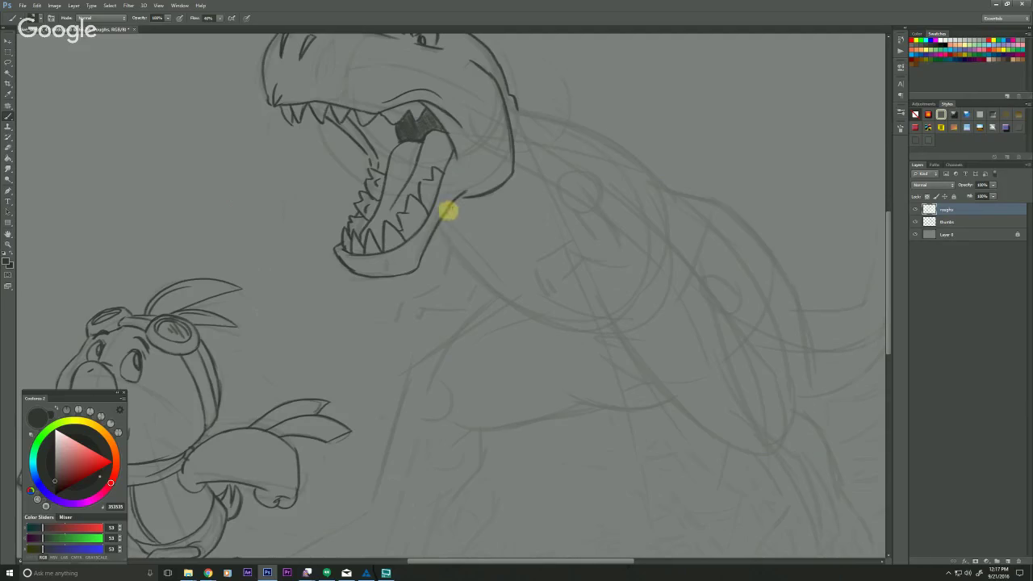
# - Draw a short neck crease below the jaw and the dinosaur's rounded shoulder, bent arm and clawed hand
pyautogui.moveTo(448, 212)
pyautogui.mouseDown()
pyautogui.moveTo(476, 233)
pyautogui.moveTo(478, 271)
pyautogui.mouseUp()
pyautogui.moveTo(534, 185)
pyautogui.mouseDown()
pyautogui.moveTo(580, 209)
pyautogui.moveTo(593, 279)
pyautogui.moveTo(546, 254)
pyautogui.moveTo(600, 279)
pyautogui.mouseUp()
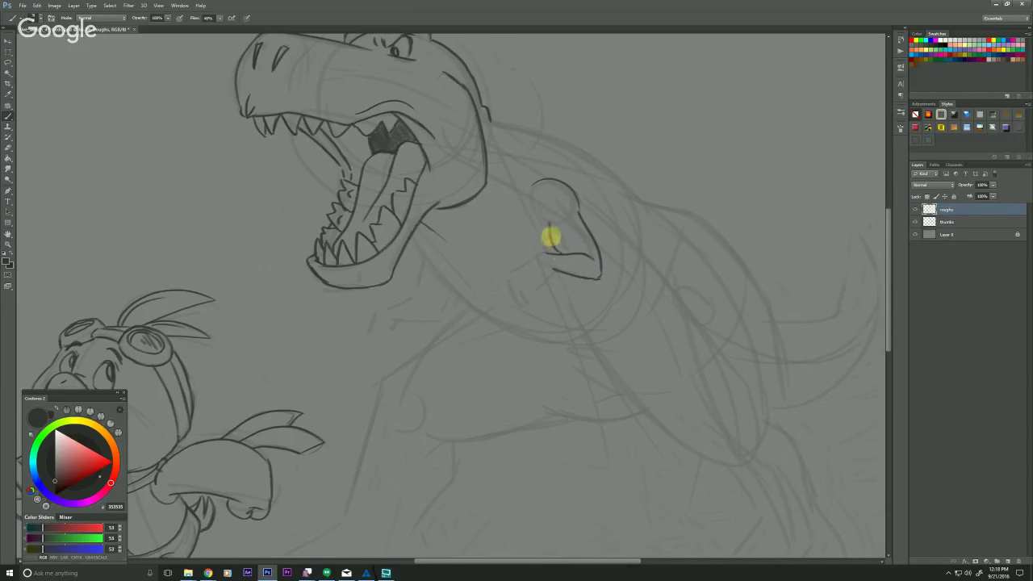
pyautogui.moveTo(528, 176); pyautogui.dragTo(547, 178)
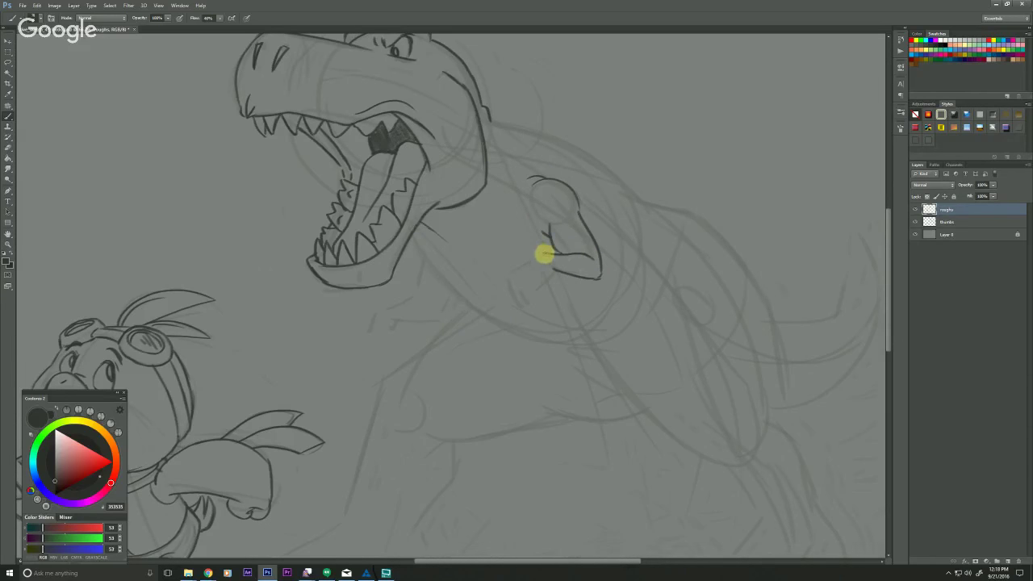
pyautogui.moveTo(545, 254)
pyautogui.mouseDown()
pyautogui.moveTo(517, 270)
pyautogui.moveTo(536, 293)
pyautogui.moveTo(535, 308)
pyautogui.moveTo(521, 302)
pyautogui.mouseUp()
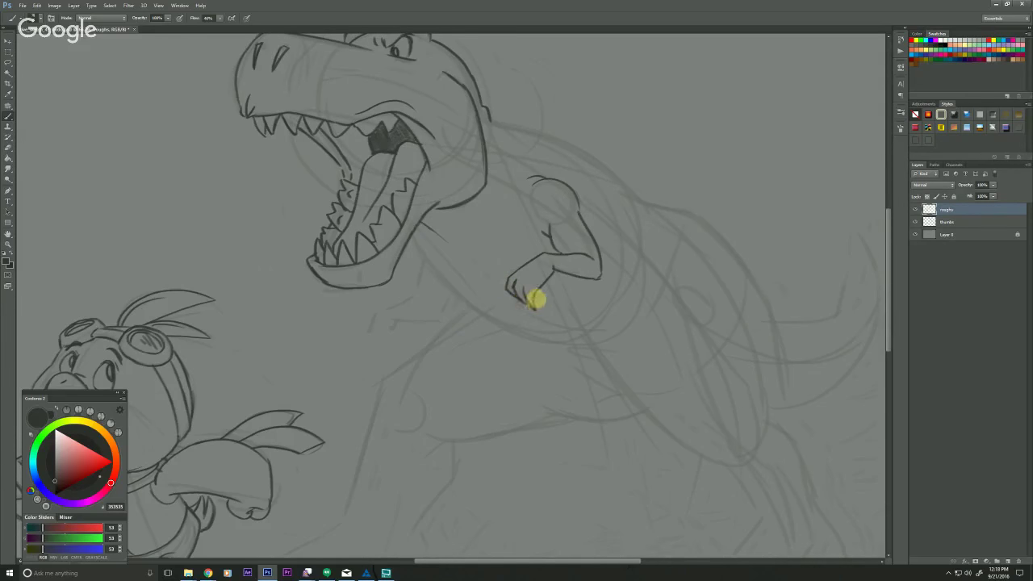
pyautogui.moveTo(445, 256); pyautogui.dragTo(418, 268)
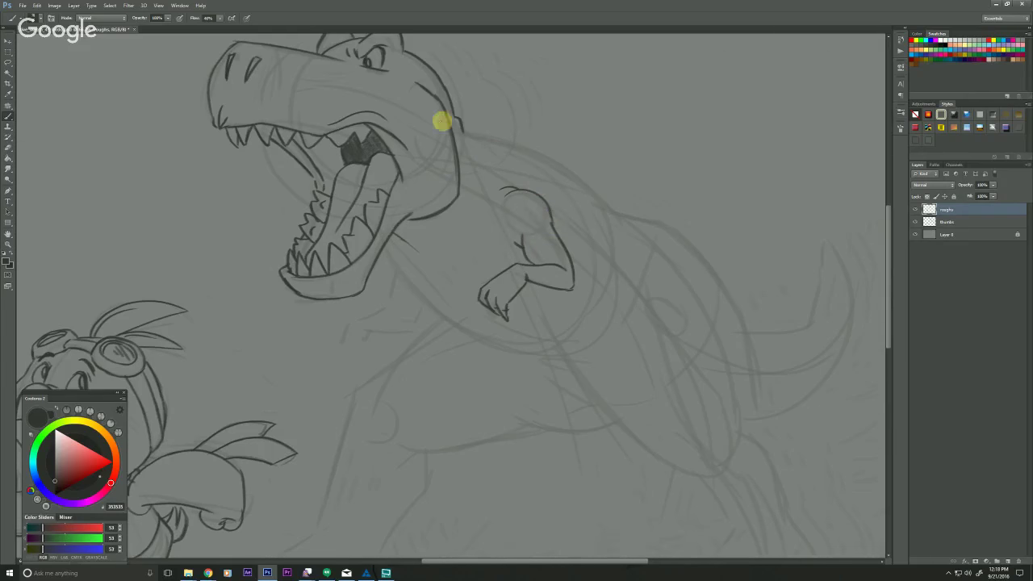
# - Draw the dinosaur's throat and chest line below the jaw and the curved back line behind the neck
pyautogui.moveTo(323, 433); pyautogui.dragTo(362, 409)
pyautogui.moveTo(491, 410); pyautogui.dragTo(505, 415)
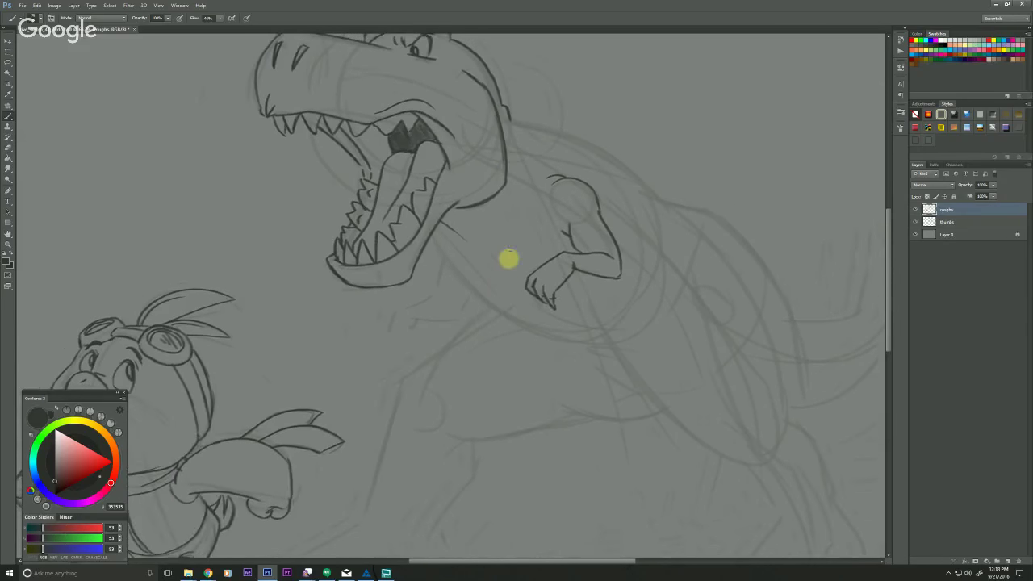
pyautogui.moveTo(391, 363); pyautogui.dragTo(389, 355)
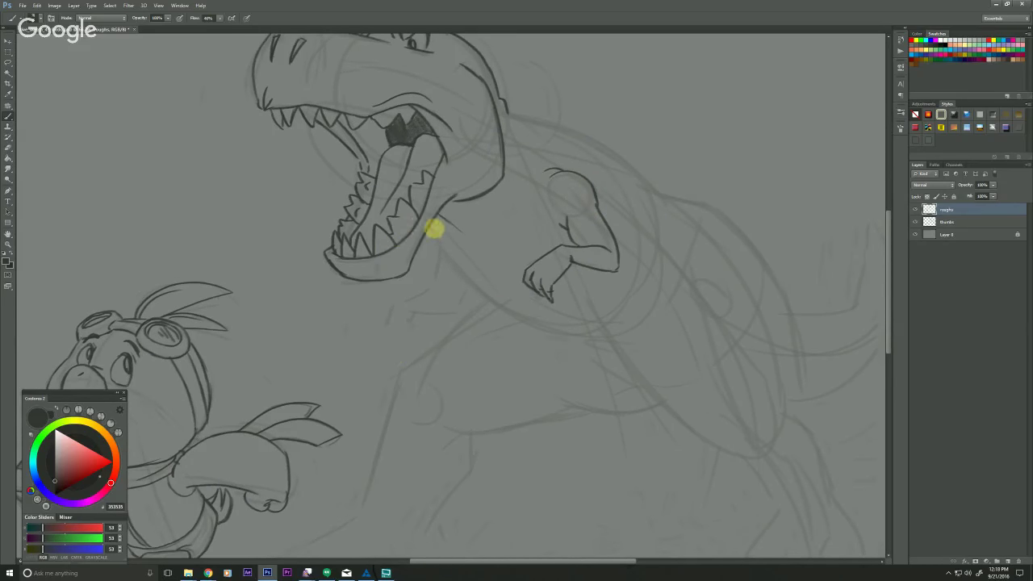
pyautogui.moveTo(433, 230)
pyautogui.mouseDown()
pyautogui.moveTo(465, 293)
pyautogui.moveTo(593, 351)
pyautogui.mouseUp()
pyautogui.moveTo(526, 120)
pyautogui.mouseDown()
pyautogui.moveTo(614, 154)
pyautogui.moveTo(683, 223)
pyautogui.mouseUp()
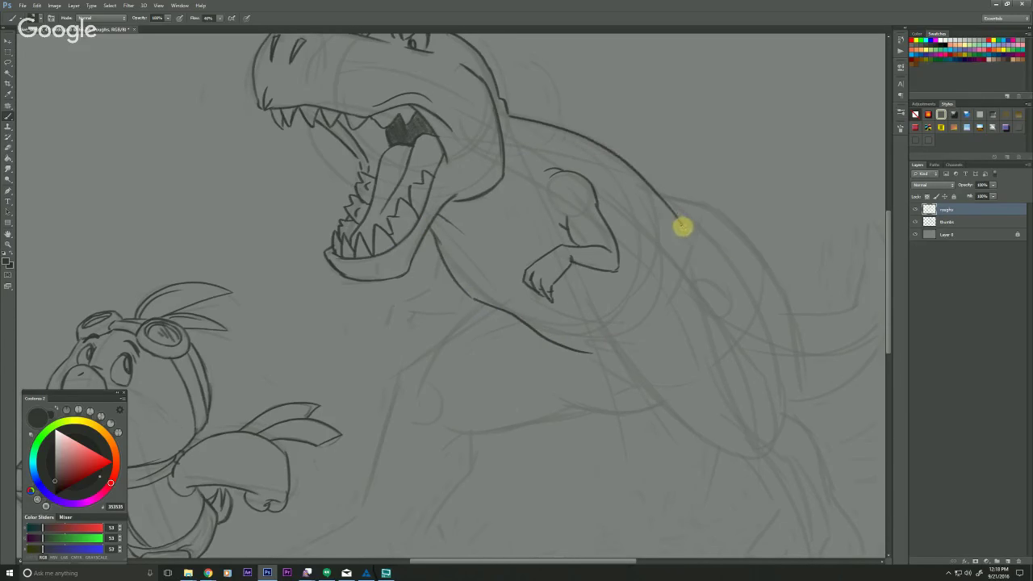
pyautogui.hscroll(-3, 327, 466)
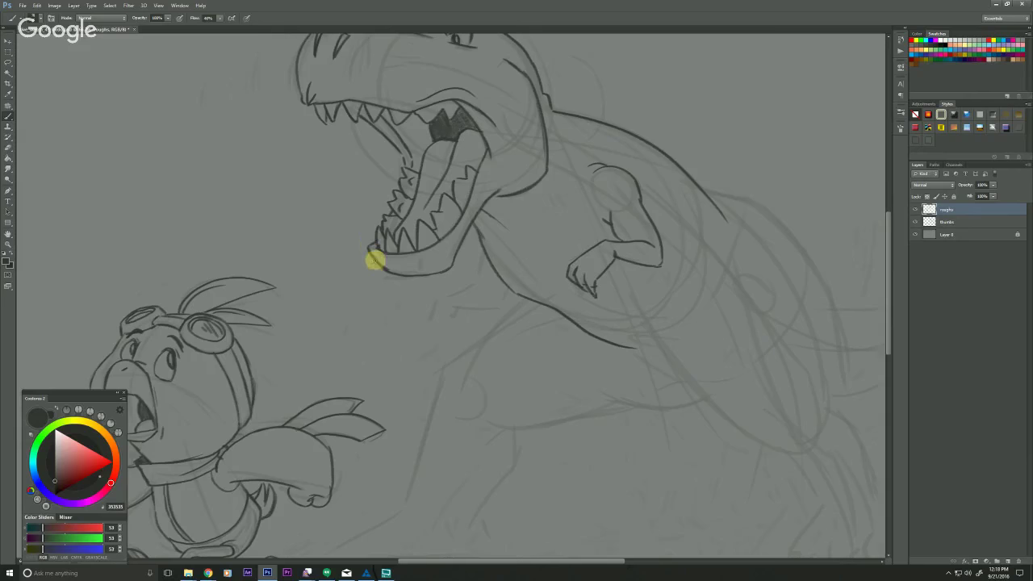
# - Hide the thumbs layer and reshape the dinosaur's two brow ridges with flatter tops
pyautogui.press('z')
pyautogui.moveTo(275, 428); pyautogui.dragTo(247, 440)
pyautogui.moveTo(400, 487); pyautogui.dragTo(410, 427)
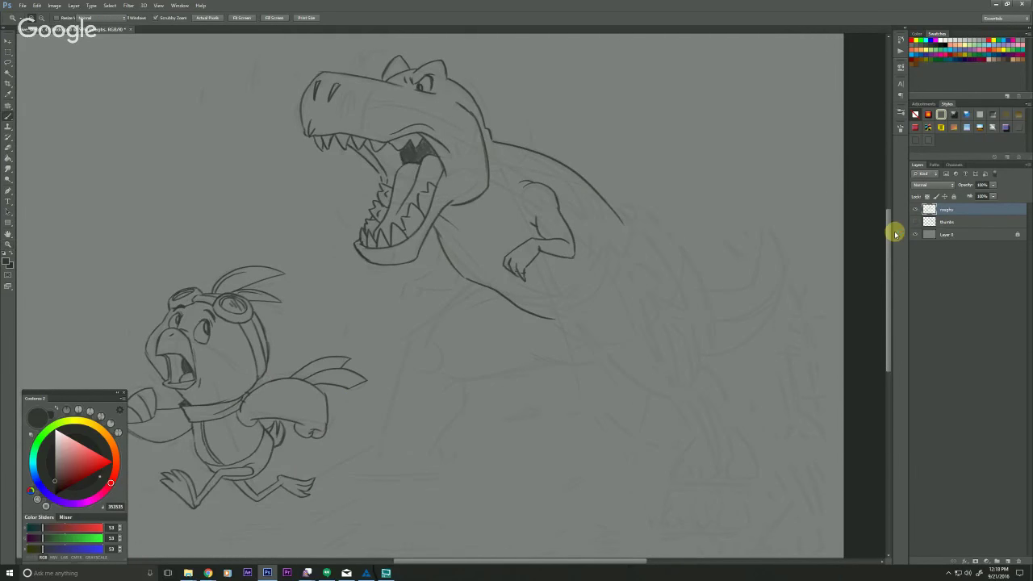
pyautogui.moveTo(294, 324)
pyautogui.mouseDown()
pyautogui.moveTo(309, 357)
pyautogui.moveTo(315, 459)
pyautogui.mouseUp()
pyautogui.press('b')
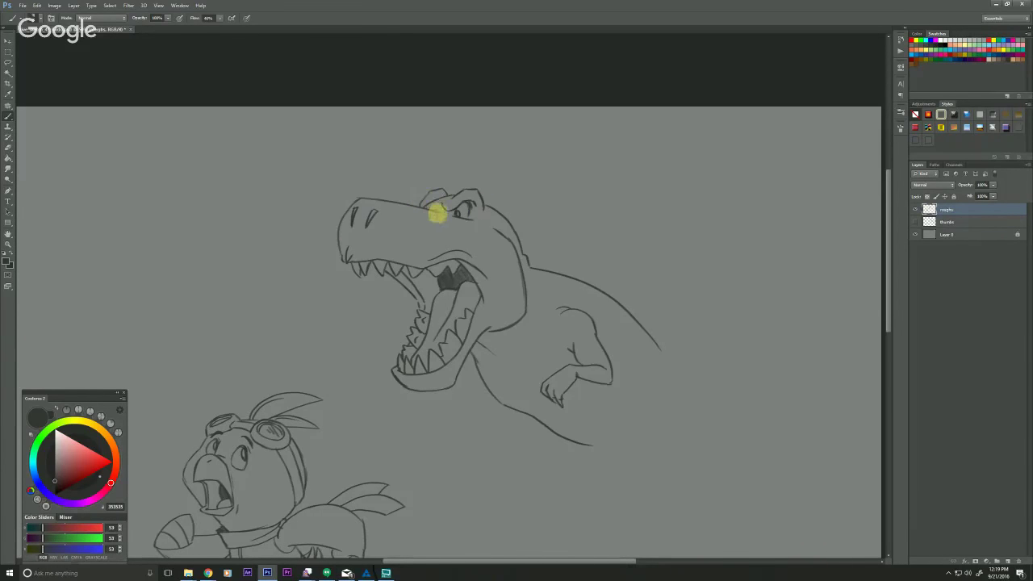
pyautogui.moveTo(506, 365); pyautogui.dragTo(462, 276)
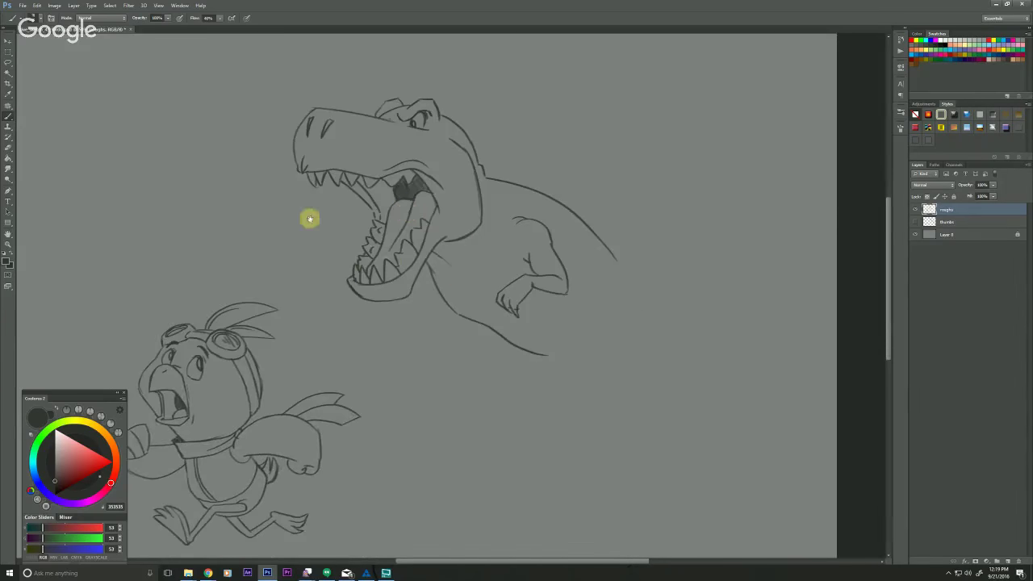
# - Show the thumbs layer and draw the dinosaur's forward thigh and knee, with its underside running back to the belly
pyautogui.click(915, 222)
pyautogui.moveTo(354, 394); pyautogui.dragTo(371, 348)
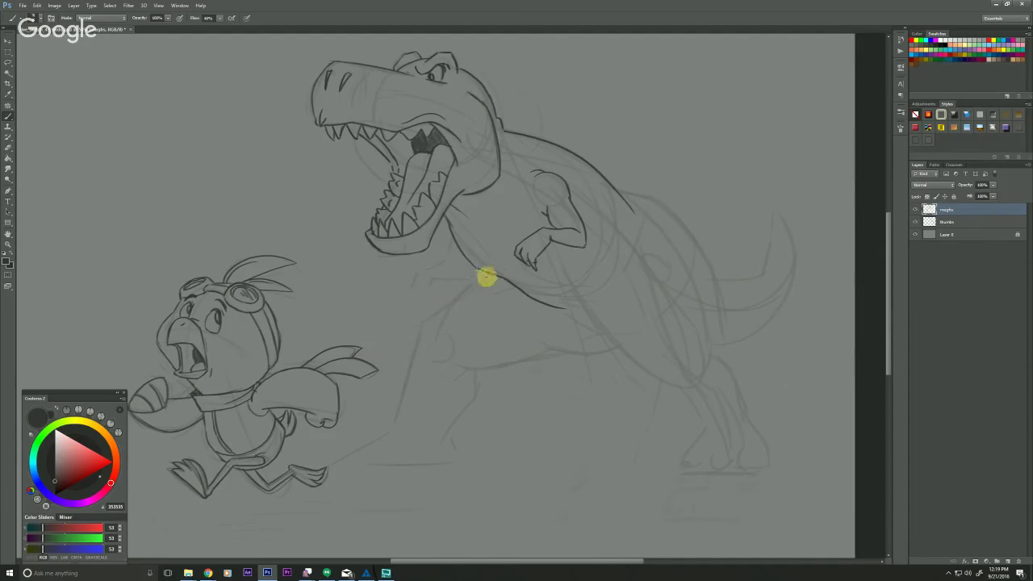
pyautogui.moveTo(499, 279); pyautogui.dragTo(523, 310)
pyautogui.moveTo(484, 272)
pyautogui.mouseDown()
pyautogui.moveTo(429, 316)
pyautogui.moveTo(419, 353)
pyautogui.moveTo(463, 367)
pyautogui.moveTo(627, 346)
pyautogui.mouseUp()
pyautogui.moveTo(418, 397); pyautogui.dragTo(349, 380)
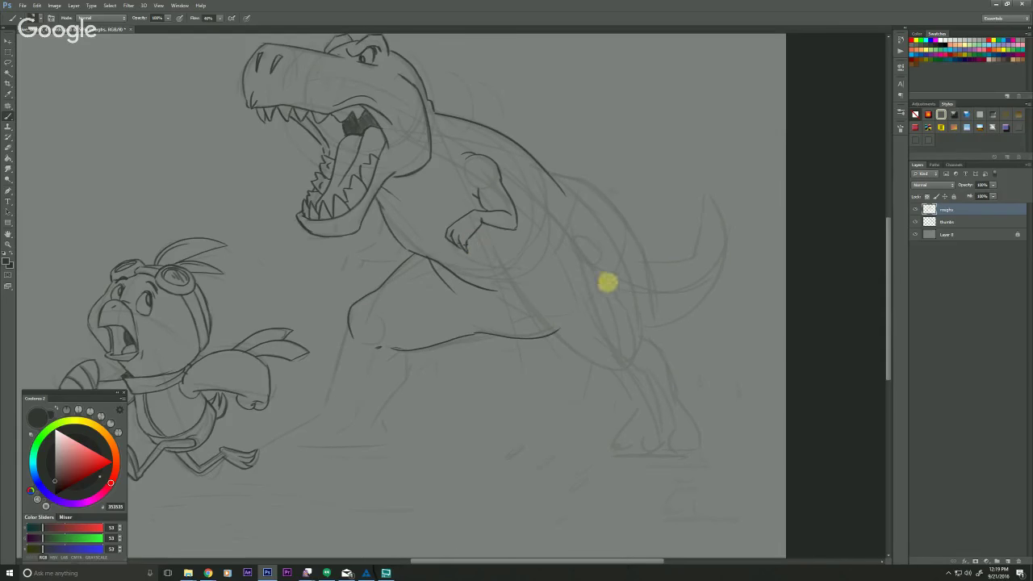
# - Draw the dinosaur's rump and the outline of its rear thigh and knee, with a short muscle line inside
pyautogui.moveTo(548, 169)
pyautogui.mouseDown()
pyautogui.moveTo(581, 182)
pyautogui.moveTo(611, 209)
pyautogui.moveTo(589, 185)
pyautogui.moveTo(649, 258)
pyautogui.moveTo(642, 371)
pyautogui.moveTo(608, 383)
pyautogui.moveTo(592, 352)
pyautogui.moveTo(592, 363)
pyautogui.moveTo(528, 306)
pyautogui.mouseUp()
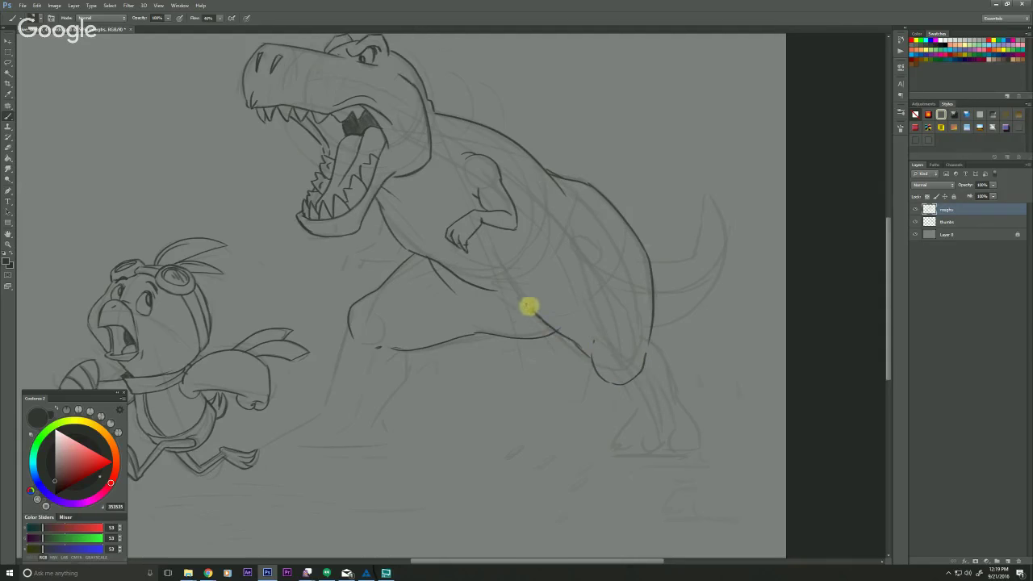
pyautogui.moveTo(311, 480); pyautogui.dragTo(280, 415)
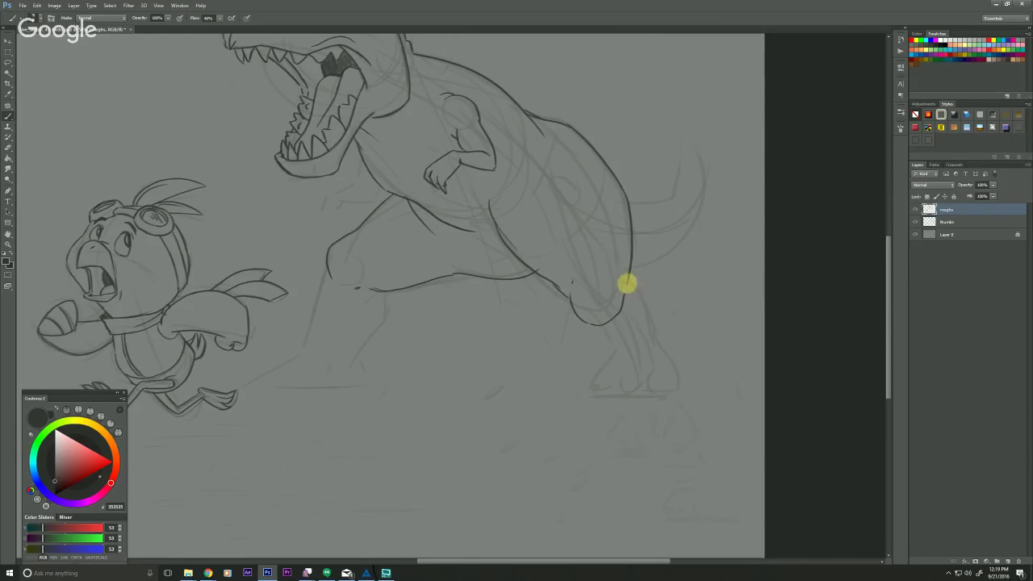
pyautogui.moveTo(629, 282); pyautogui.dragTo(603, 229)
# - Draw the dinosaur's rear lower leg and its foot with three large pointed claws
pyautogui.moveTo(328, 436); pyautogui.dragTo(336, 390)
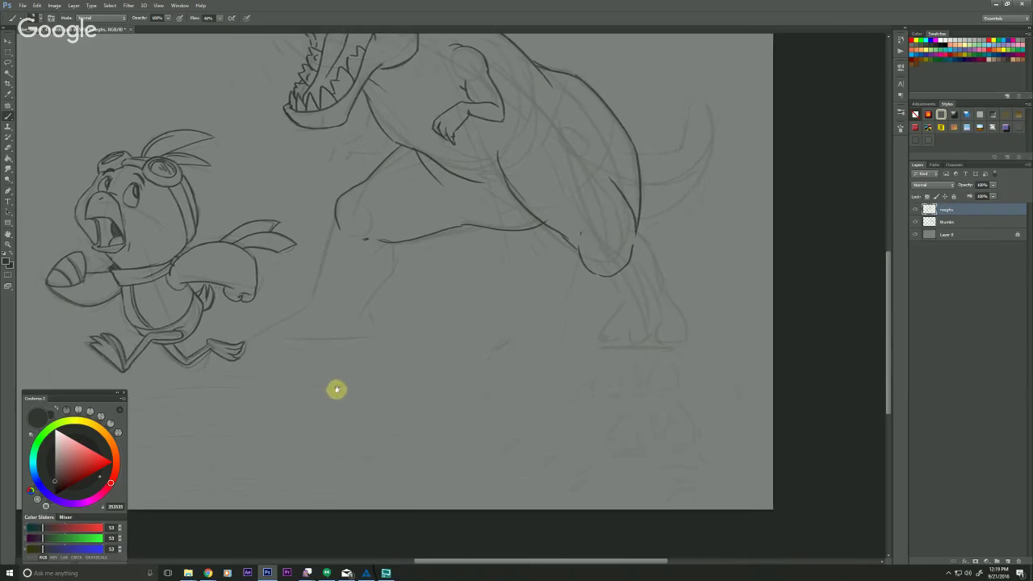
pyautogui.moveTo(597, 276); pyautogui.dragTo(621, 305)
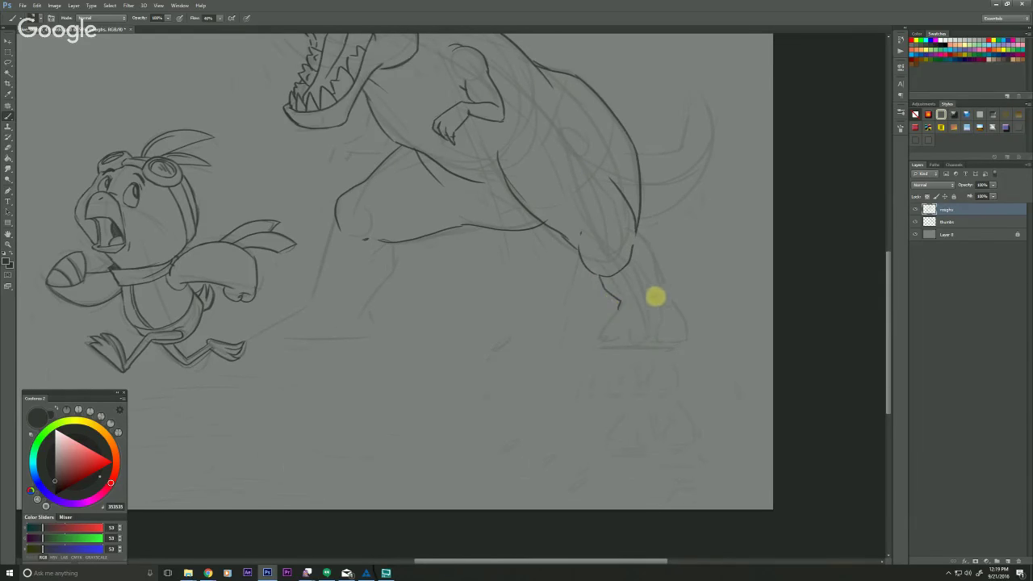
pyautogui.moveTo(640, 228); pyautogui.dragTo(686, 333)
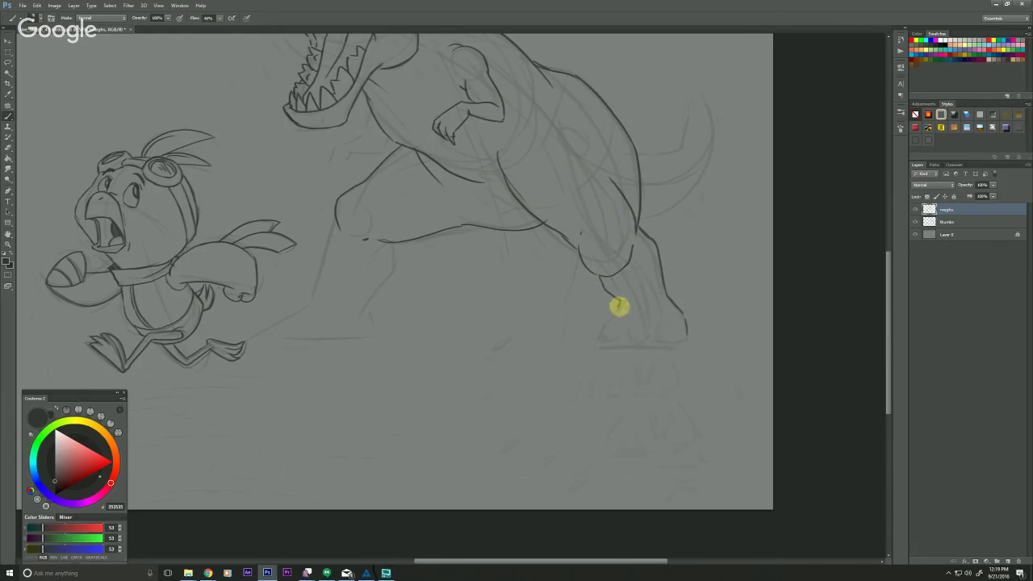
pyautogui.moveTo(619, 306); pyautogui.dragTo(590, 337)
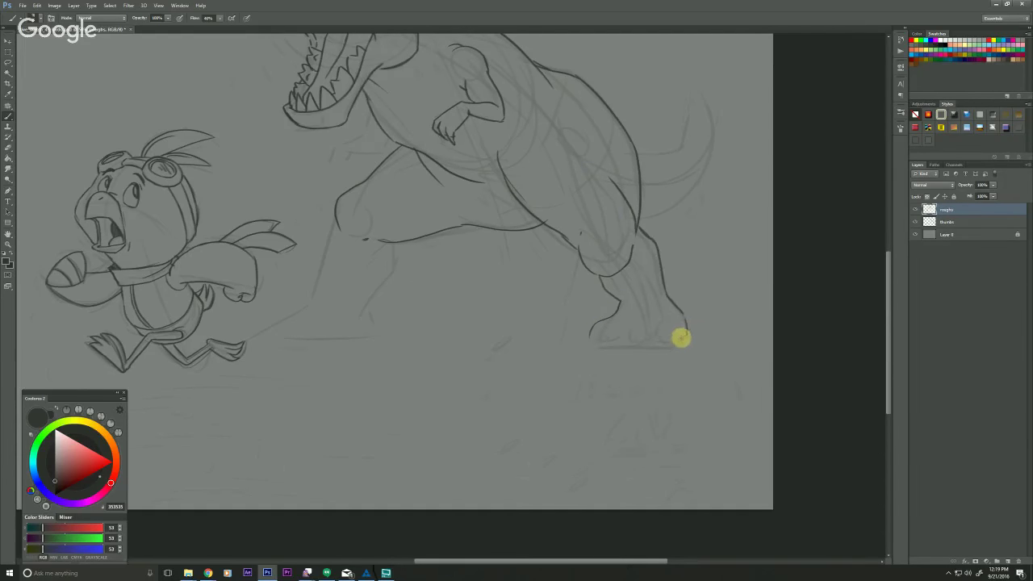
pyautogui.moveTo(659, 337)
pyautogui.mouseDown()
pyautogui.moveTo(628, 328)
pyautogui.moveTo(635, 340)
pyautogui.moveTo(623, 353)
pyautogui.moveTo(627, 326)
pyautogui.moveTo(613, 336)
pyautogui.moveTo(622, 358)
pyautogui.moveTo(594, 346)
pyautogui.mouseUp()
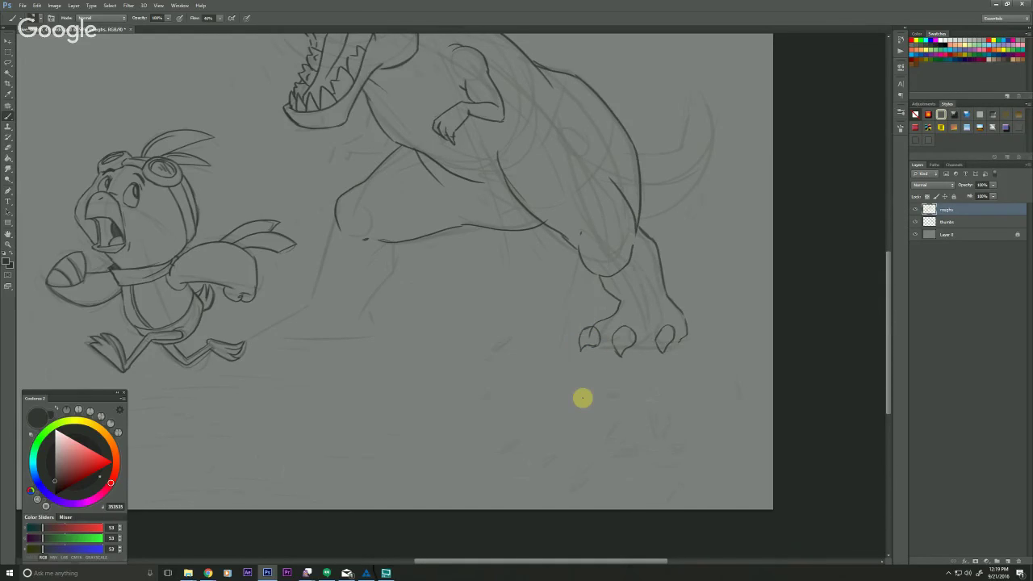
# - Finish the dinosaur's rear foot by outlining the toes around the claws, and add crease lines at its ankle and knee
pyautogui.hscroll(2, 366, 387)
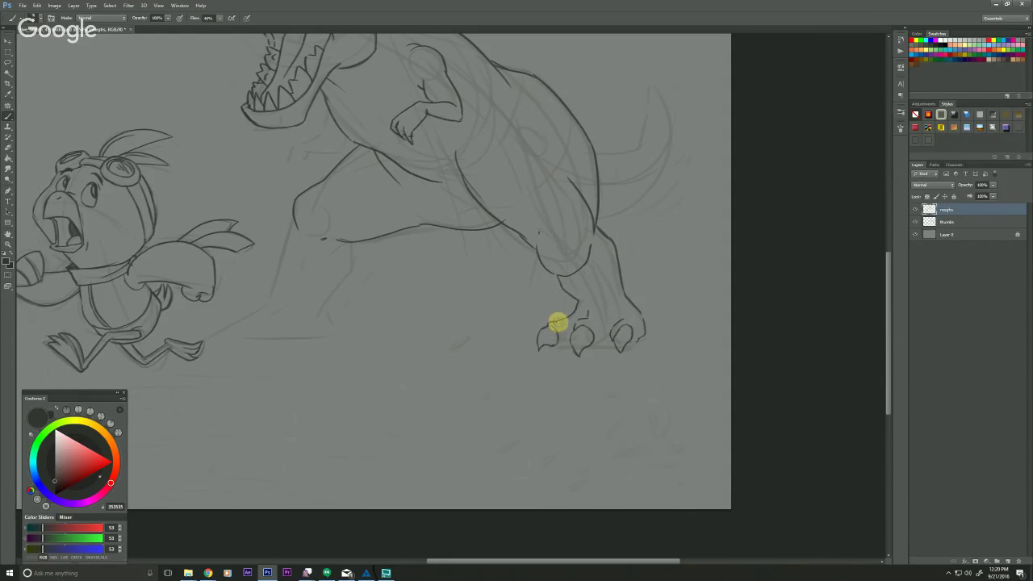
pyautogui.moveTo(351, 331); pyautogui.dragTo(373, 330)
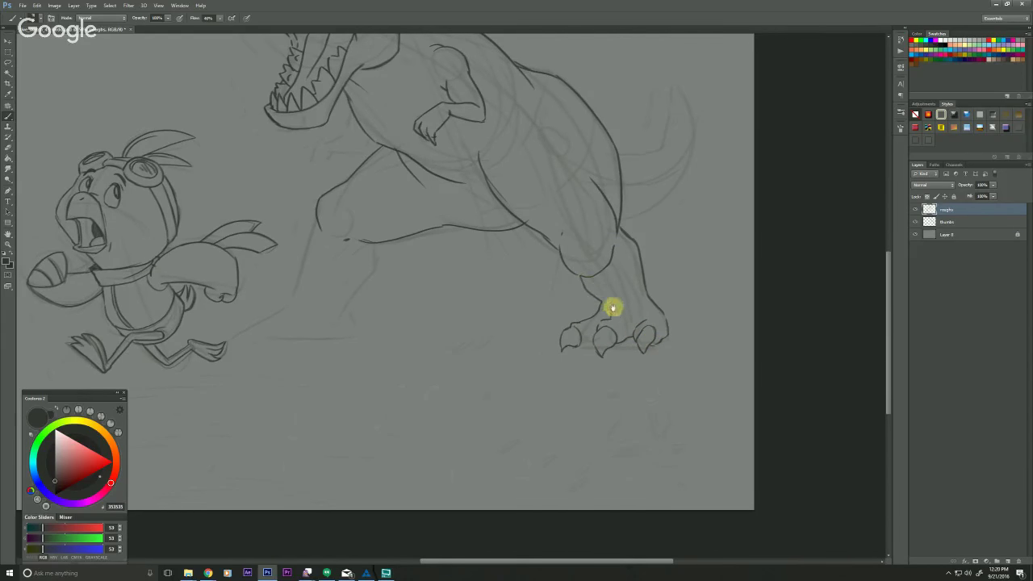
pyautogui.moveTo(603, 301)
pyautogui.mouseDown()
pyautogui.moveTo(641, 306)
pyautogui.moveTo(632, 310)
pyautogui.mouseUp()
pyautogui.moveTo(512, 312); pyautogui.dragTo(523, 318)
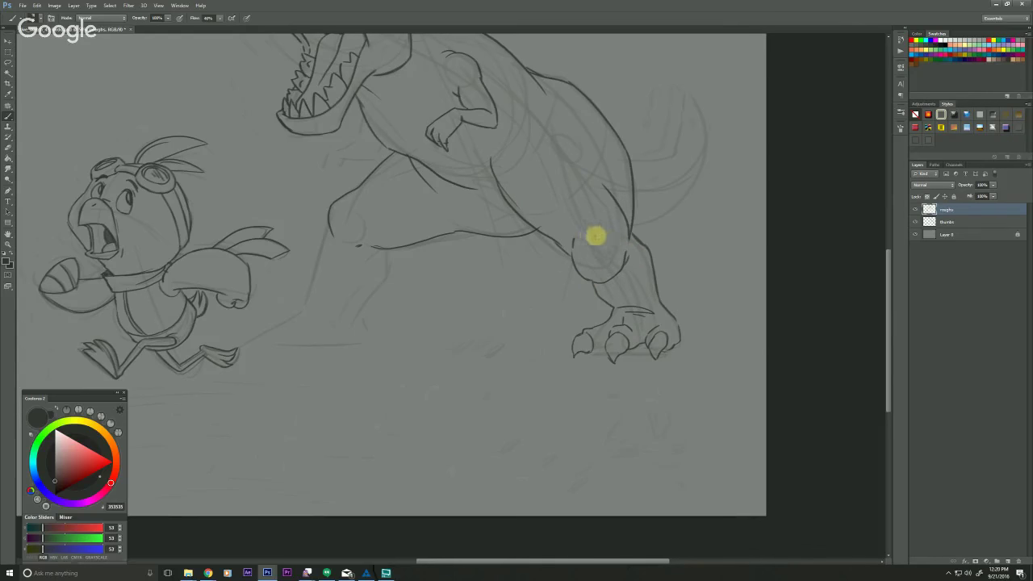
pyautogui.moveTo(596, 236); pyautogui.dragTo(621, 243)
pyautogui.moveTo(433, 377); pyautogui.dragTo(476, 388)
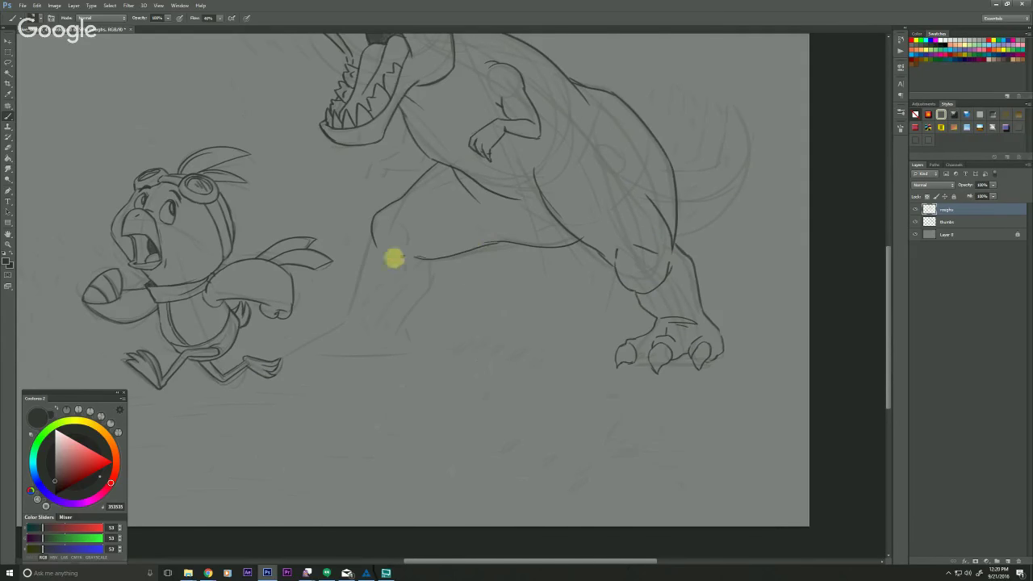
# - Draw the dinosaur's forward lower leg down to the heel and sole, and start the claws at the front of the foot
pyautogui.moveTo(421, 259)
pyautogui.mouseDown()
pyautogui.moveTo(409, 273)
pyautogui.moveTo(433, 281)
pyautogui.moveTo(406, 331)
pyautogui.mouseUp()
pyautogui.moveTo(372, 233)
pyautogui.mouseDown()
pyautogui.moveTo(356, 303)
pyautogui.moveTo(319, 336)
pyautogui.mouseUp()
pyautogui.moveTo(408, 334)
pyautogui.mouseDown()
pyautogui.moveTo(407, 344)
pyautogui.moveTo(353, 339)
pyautogui.moveTo(365, 347)
pyautogui.moveTo(335, 354)
pyautogui.mouseUp()
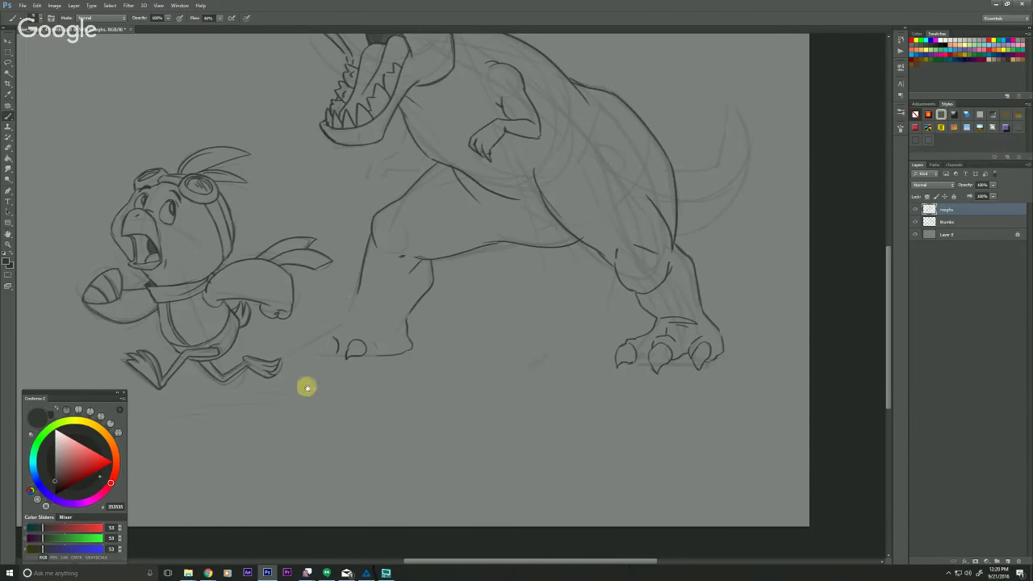
pyautogui.moveTo(307, 387); pyautogui.dragTo(441, 369)
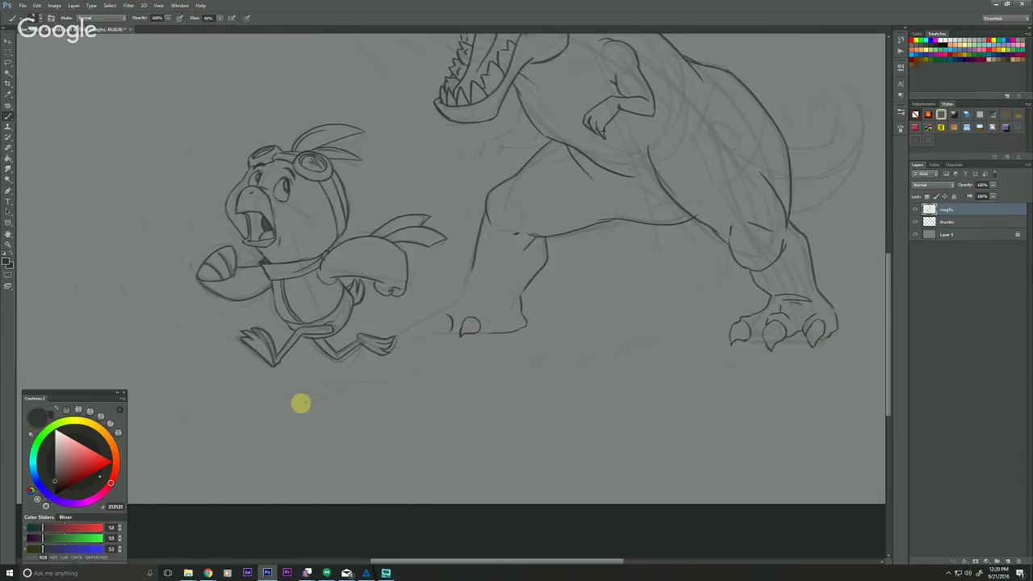
pyautogui.scroll(-1, 375, 339)
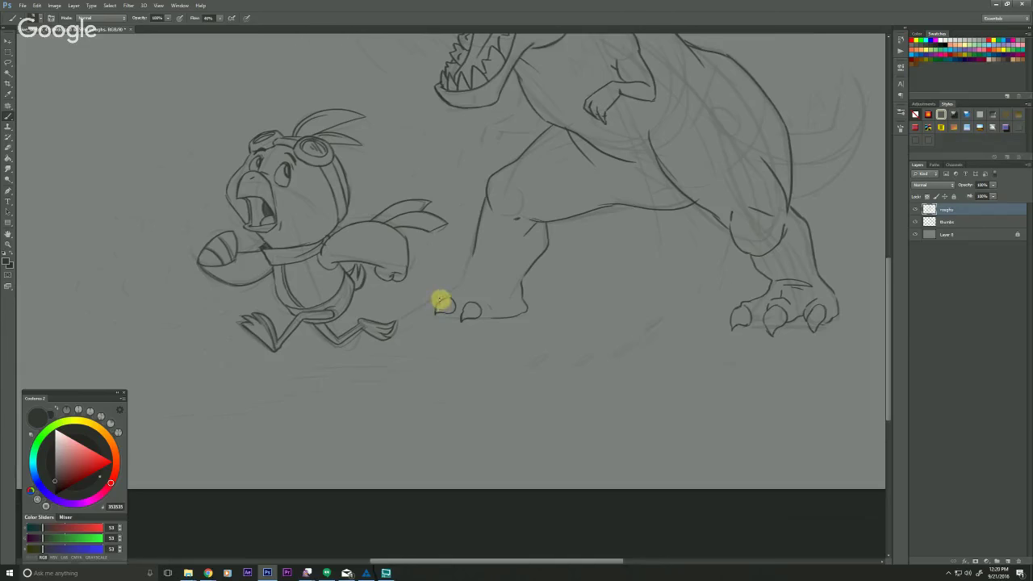
# - Complete the forward foot with three clawed toes and short crease lines across the ankle
pyautogui.moveTo(429, 309); pyautogui.dragTo(424, 312)
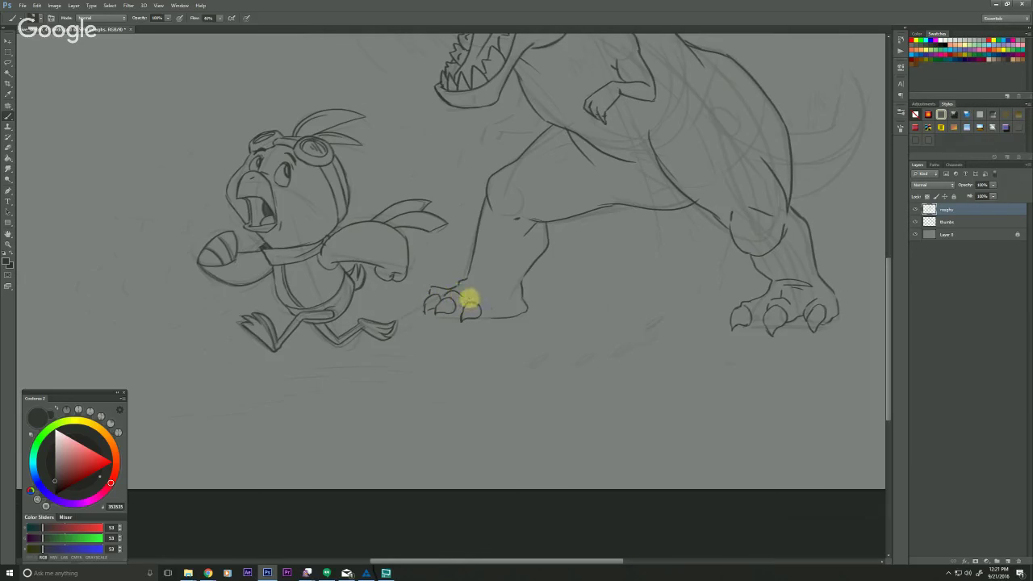
pyautogui.moveTo(456, 345); pyautogui.dragTo(359, 378)
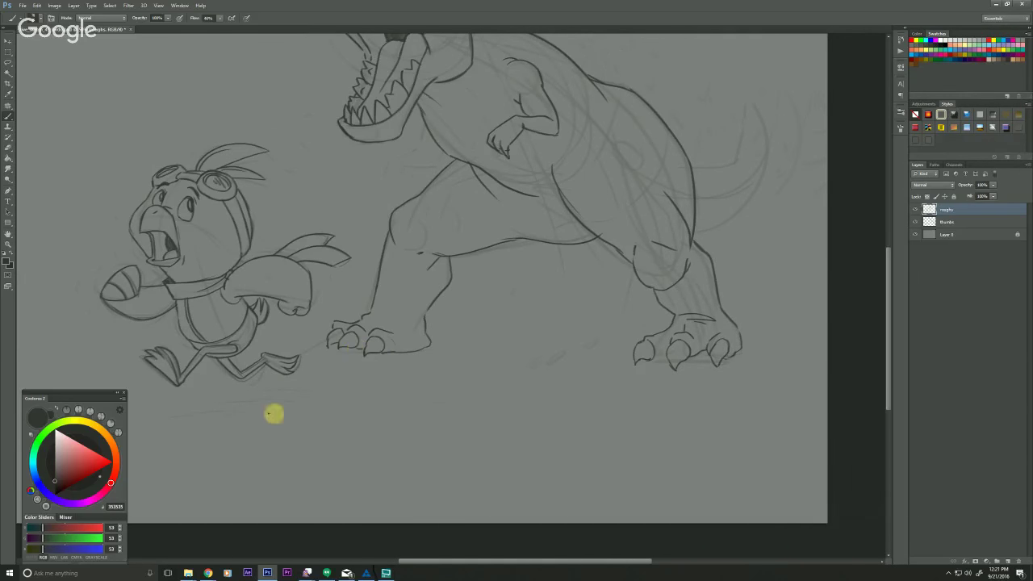
pyautogui.moveTo(272, 412); pyautogui.dragTo(242, 418)
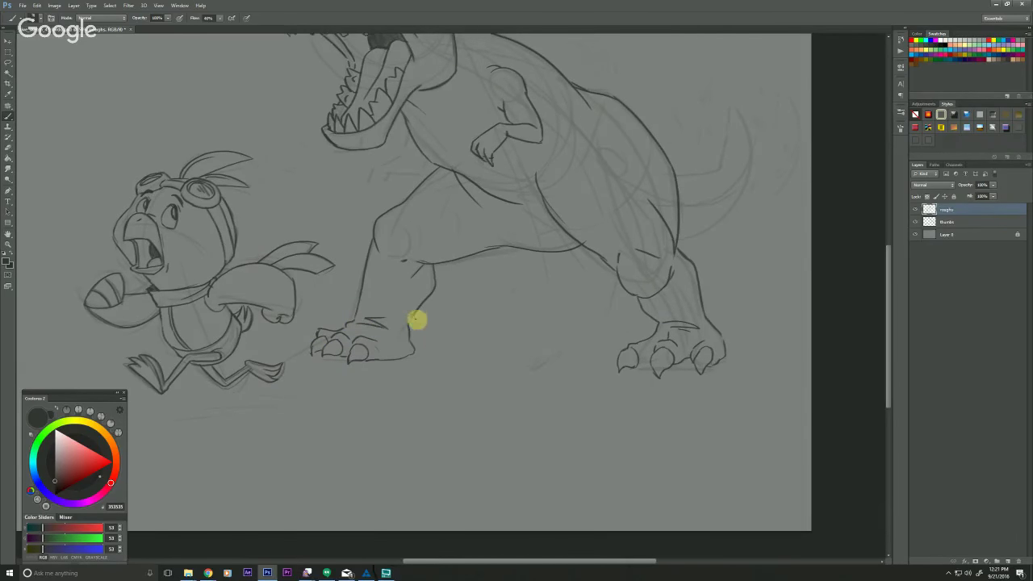
pyautogui.moveTo(326, 325); pyautogui.dragTo(311, 351)
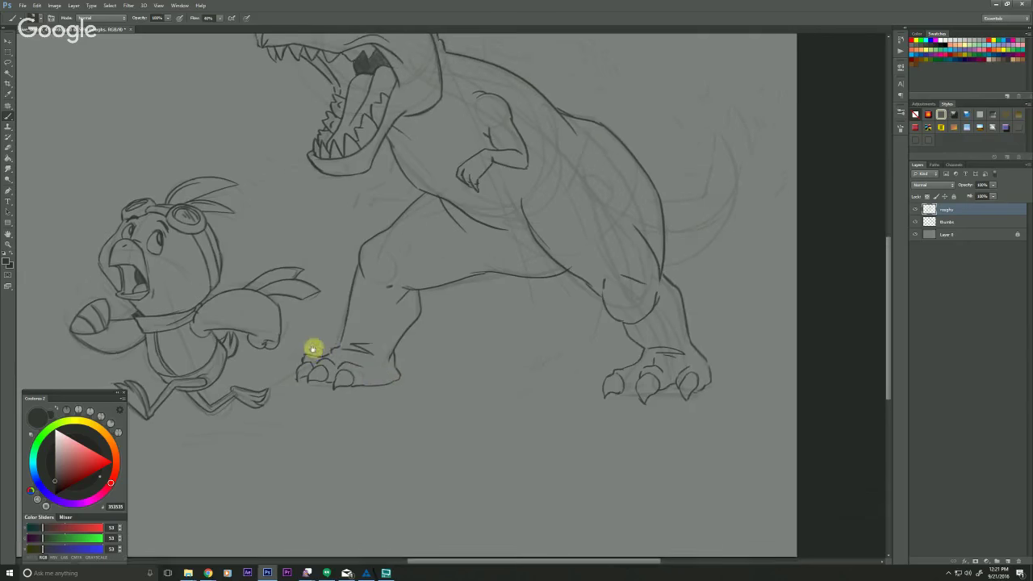
pyautogui.moveTo(400, 284); pyautogui.dragTo(378, 289)
pyautogui.moveTo(434, 343); pyautogui.dragTo(410, 398)
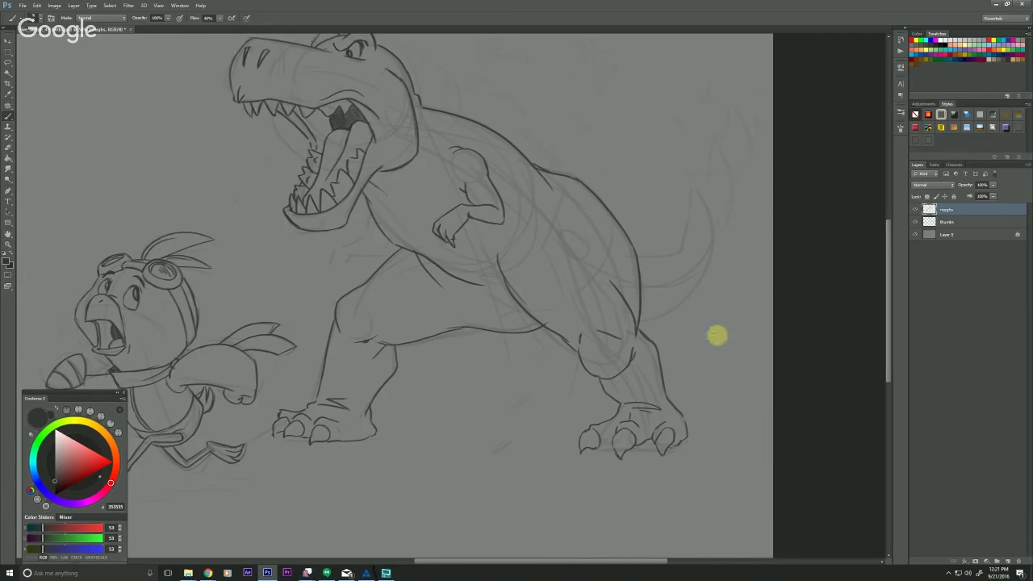
# - Check the dinosaur's line work with the thumbs layer hidden, and show the layer again
pyautogui.click(915, 222)
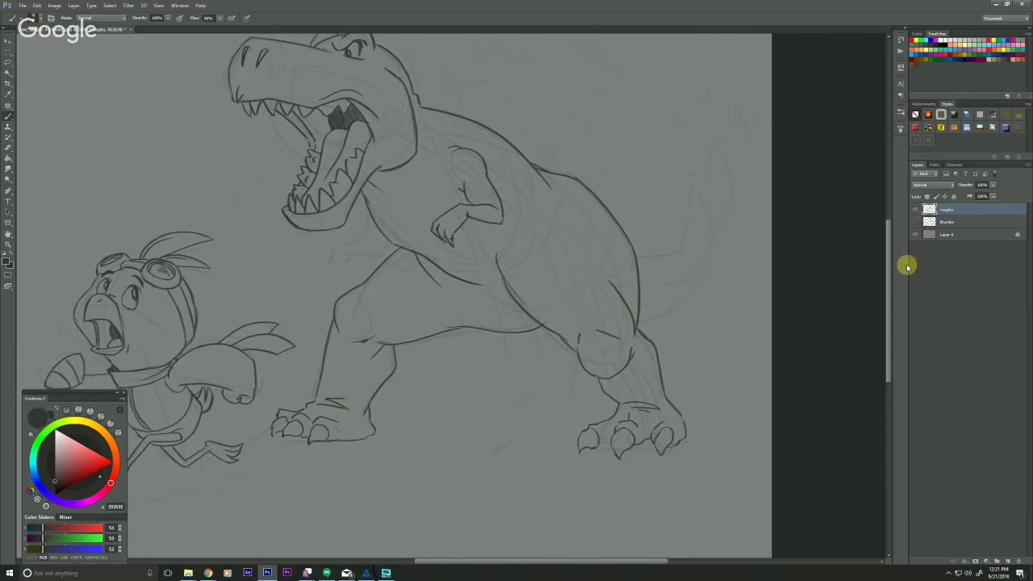
pyautogui.moveTo(293, 357); pyautogui.dragTo(334, 403)
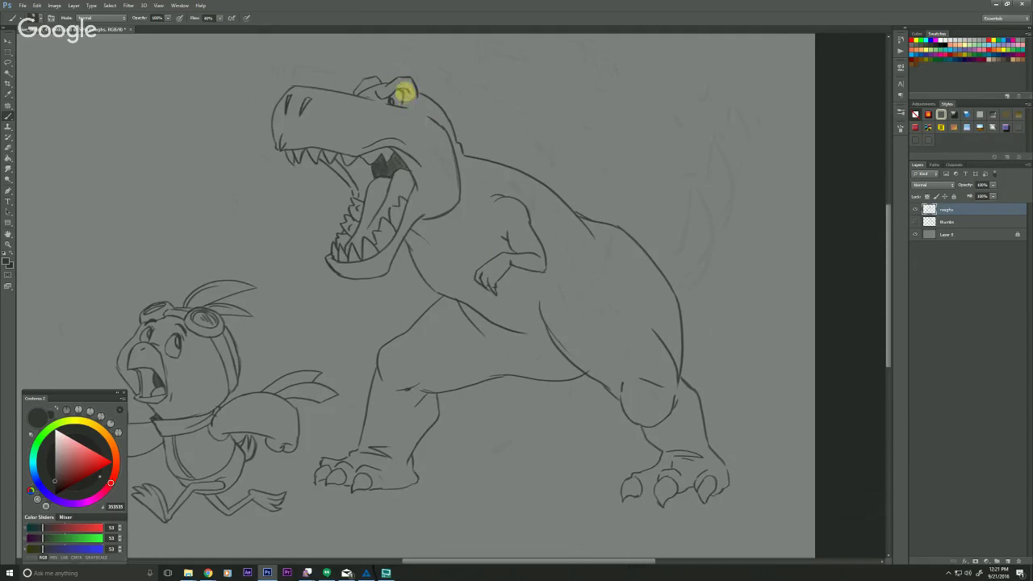
pyautogui.moveTo(346, 181); pyautogui.dragTo(424, 266)
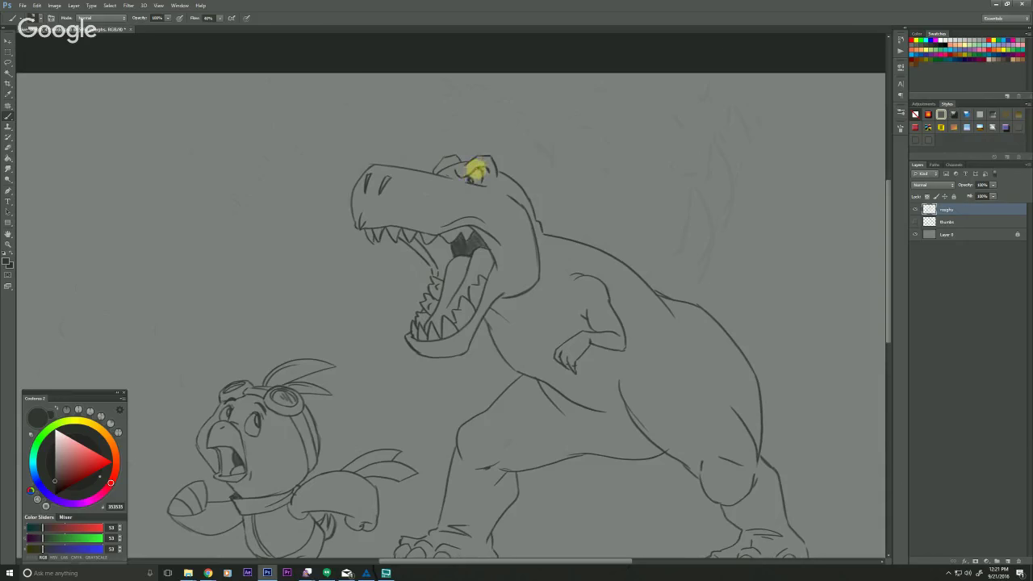
pyautogui.click(916, 223)
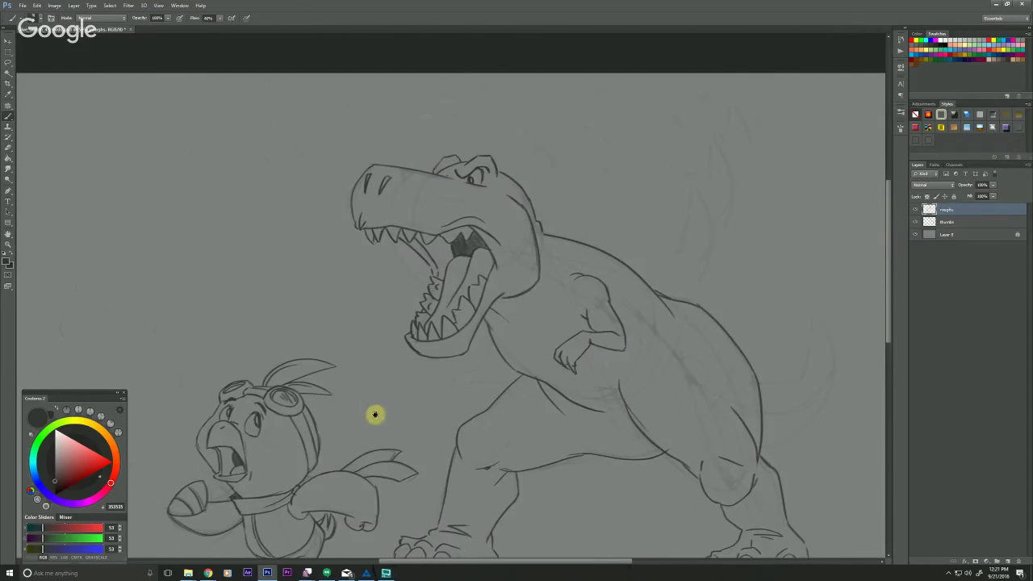
# - Draw the dinosaur's far arm and clawed hand reaching out from the chest below the lower jaw
pyautogui.moveTo(375, 415); pyautogui.dragTo(369, 384)
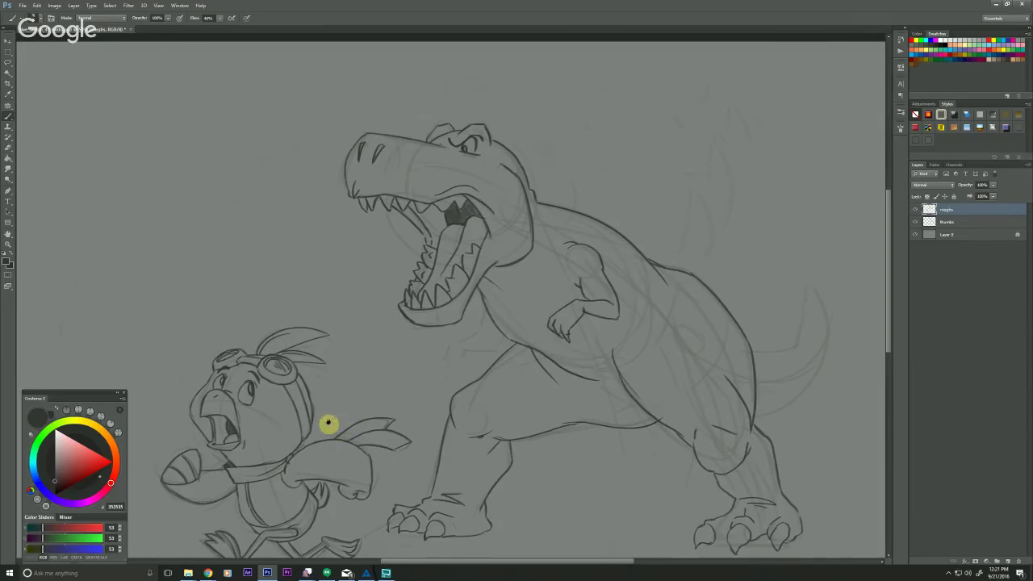
pyautogui.scroll(-2, 329, 423)
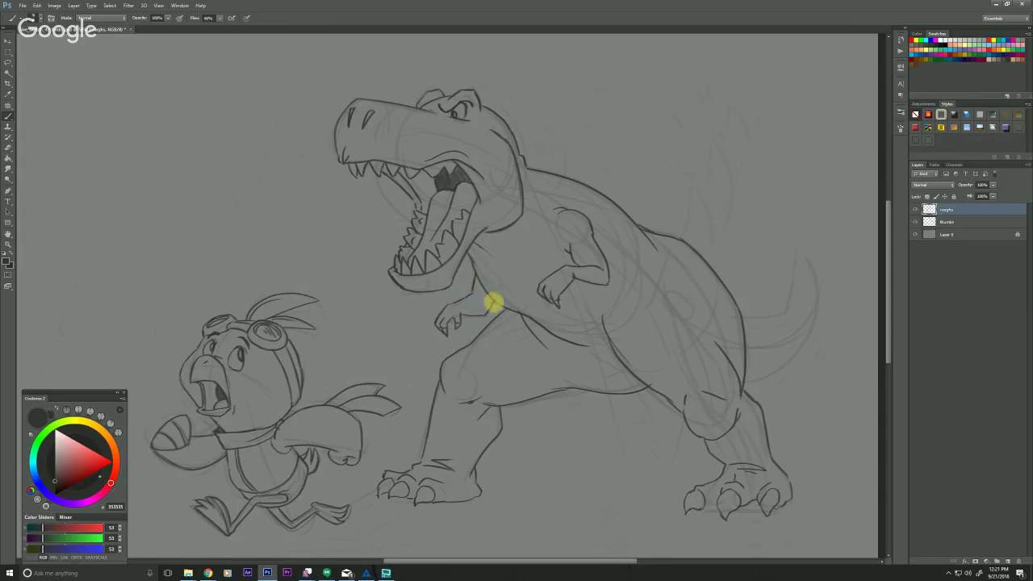
pyautogui.moveTo(292, 500); pyautogui.dragTo(346, 438)
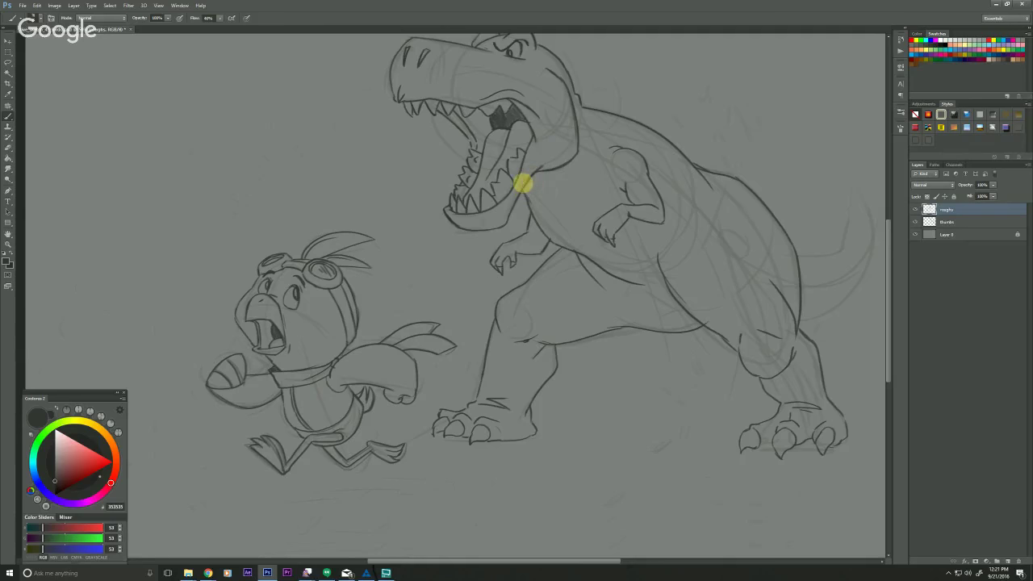
pyautogui.moveTo(373, 291); pyautogui.dragTo(371, 298)
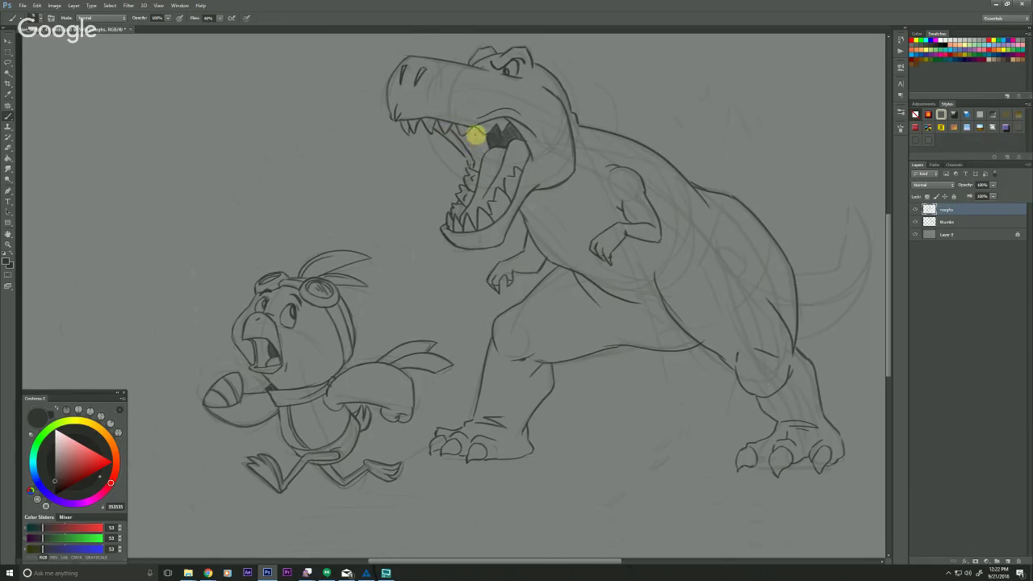
# - Add stretched skin lines inside the dinosaur's open mouth and fold lines on the neck behind the jaw
pyautogui.moveTo(481, 130); pyautogui.dragTo(473, 150)
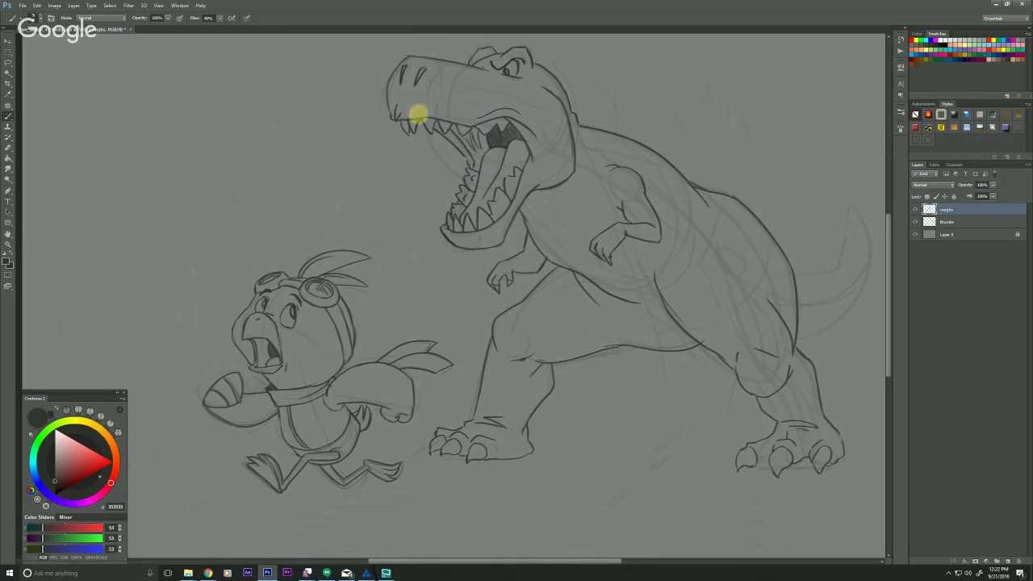
pyautogui.moveTo(449, 303); pyautogui.dragTo(407, 313)
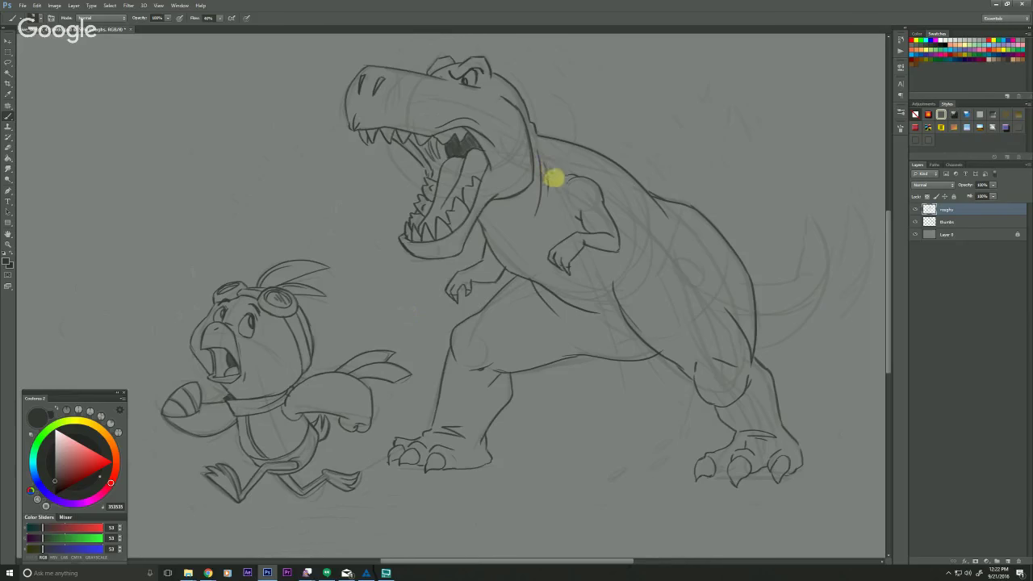
pyautogui.moveTo(350, 364); pyautogui.dragTo(282, 447)
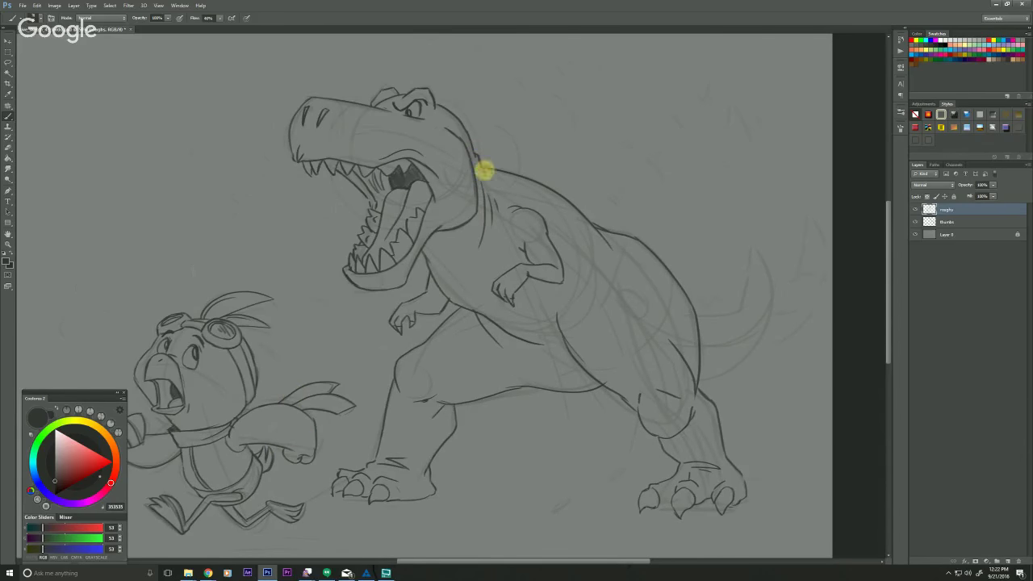
# - Draw the dinosaur's tail curving out from behind the rump and up to a rounded tip
pyautogui.moveTo(698, 315)
pyautogui.mouseDown()
pyautogui.moveTo(741, 310)
pyautogui.moveTo(753, 246)
pyautogui.moveTo(770, 288)
pyautogui.moveTo(740, 362)
pyautogui.moveTo(708, 381)
pyautogui.mouseUp()
pyautogui.moveTo(341, 396); pyautogui.dragTo(353, 250)
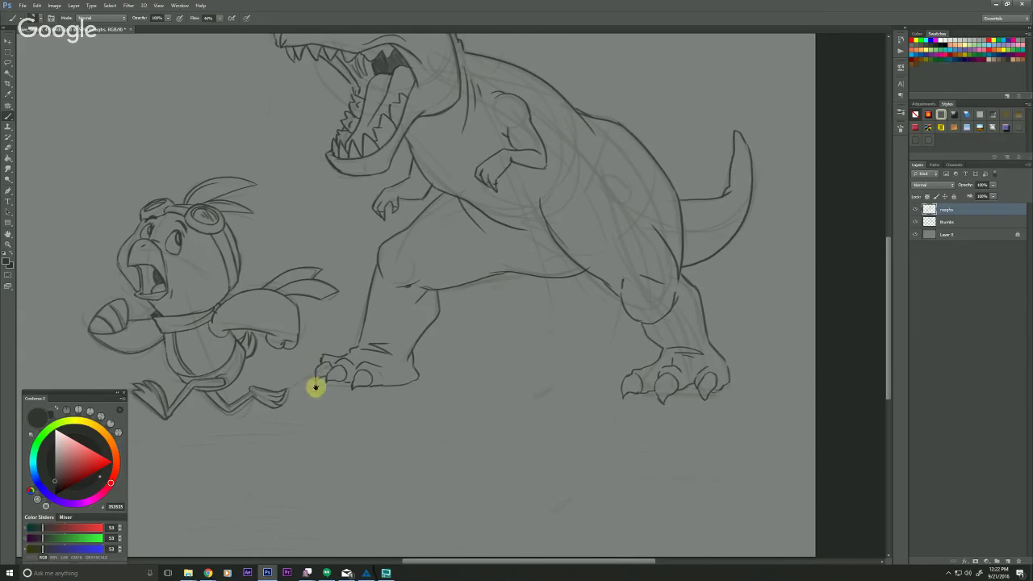
pyautogui.moveTo(316, 388); pyautogui.dragTo(319, 387)
pyautogui.moveTo(241, 458); pyautogui.dragTo(259, 455)
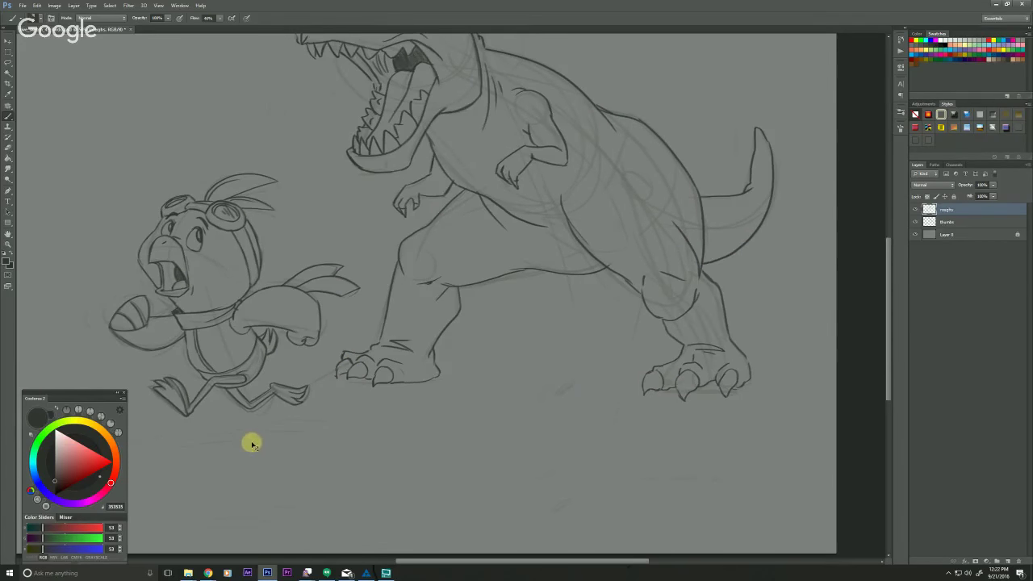
# - Hide the thumbs layer and redraw the back of the dinosaur's head and neck from the brow ridge down to the back
pyautogui.press('z')
pyautogui.keyDown('alt'); pyautogui.click(282, 432); pyautogui.keyUp('alt')
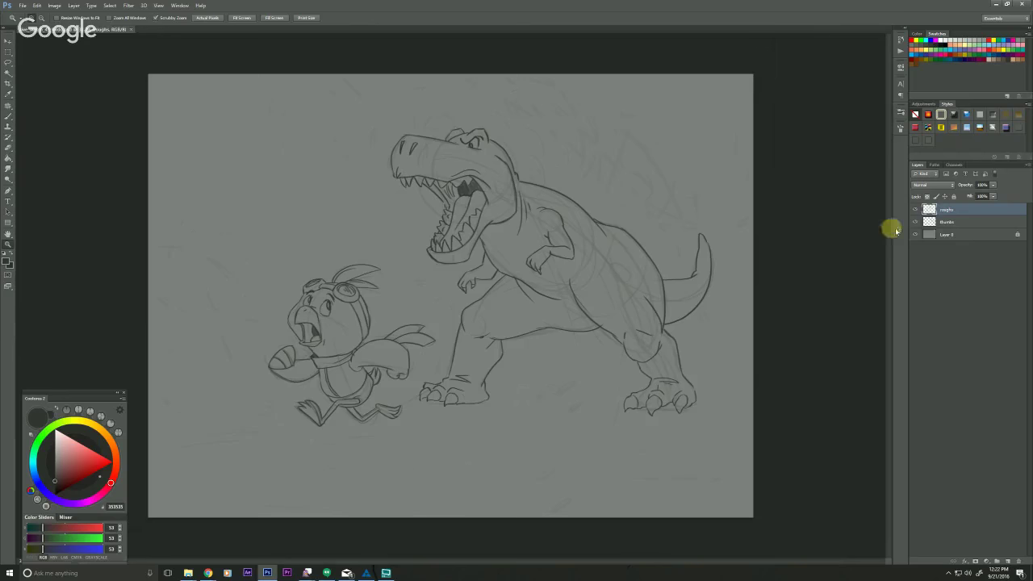
pyautogui.click(915, 221)
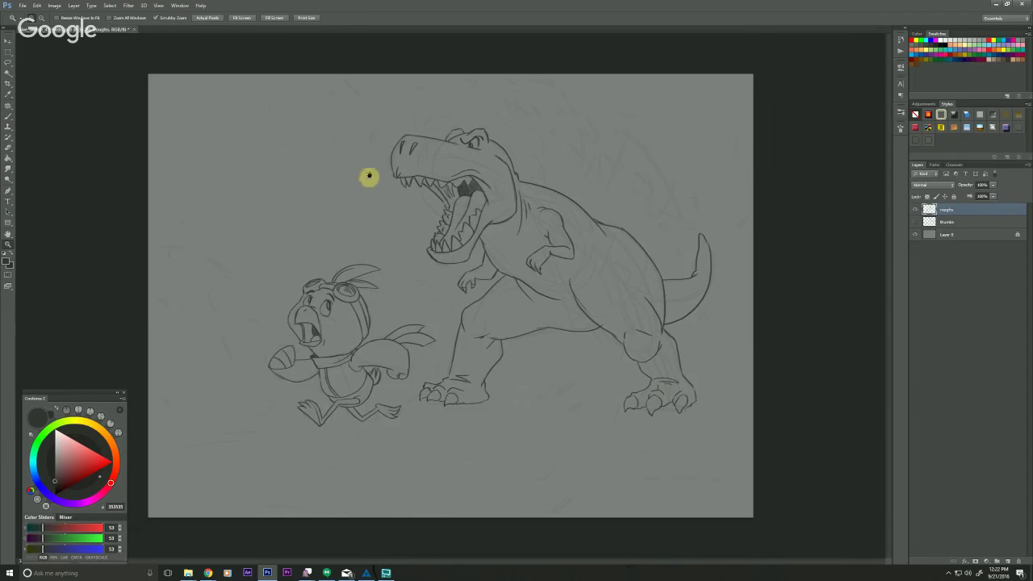
pyautogui.click(453, 142)
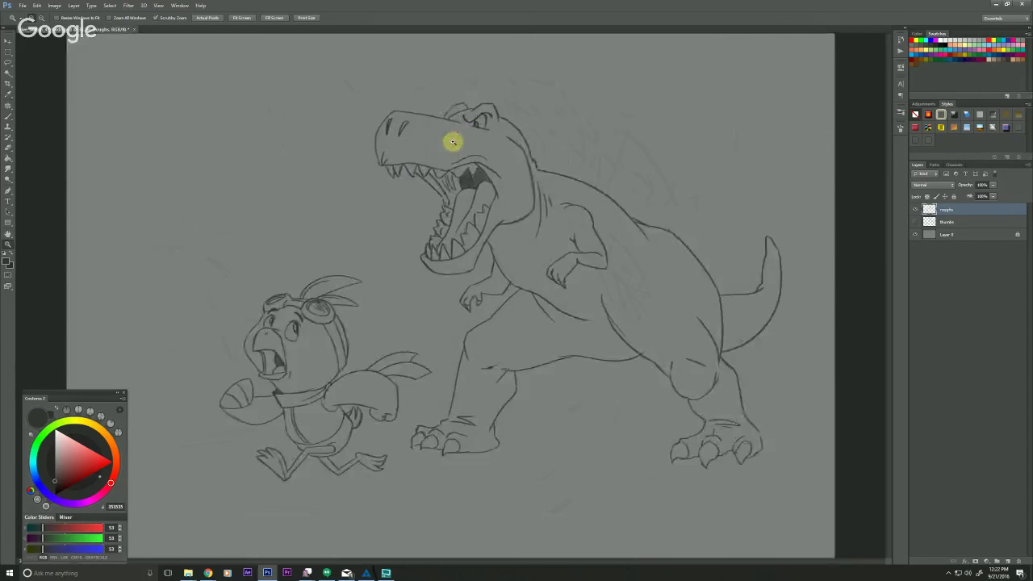
pyautogui.click(452, 142)
pyautogui.click(913, 223)
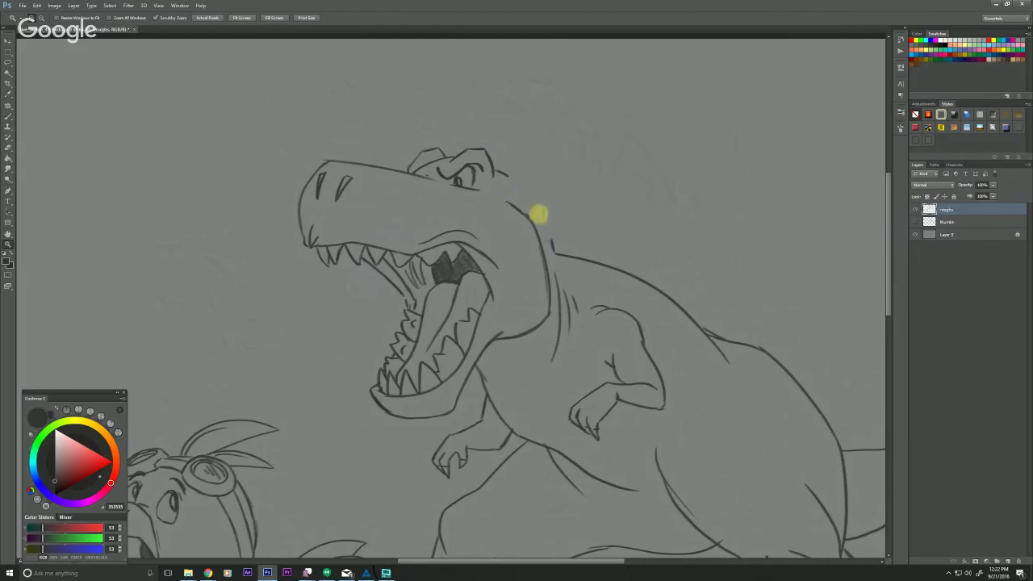
pyautogui.press('b')
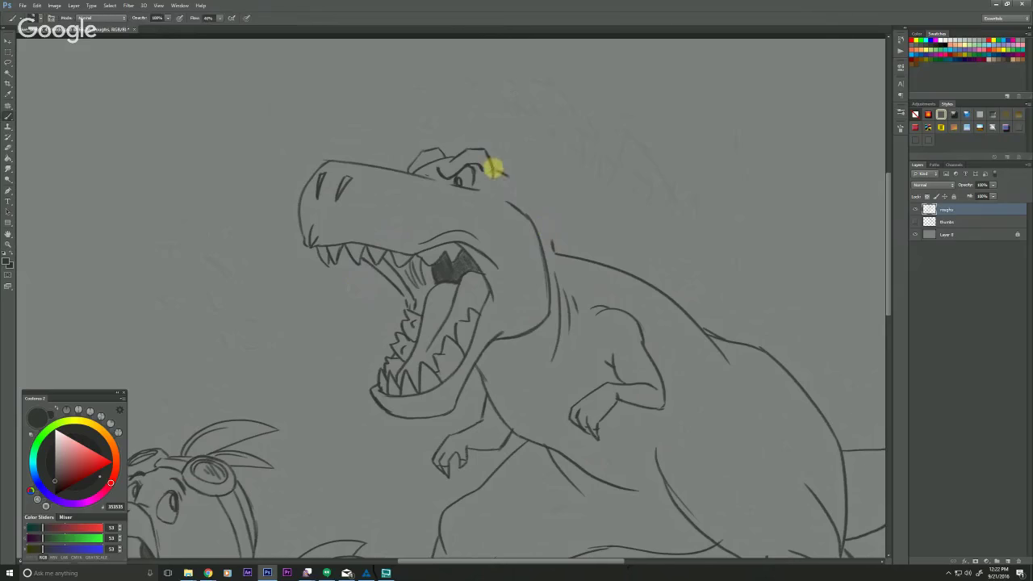
pyautogui.moveTo(511, 177); pyautogui.dragTo(535, 218)
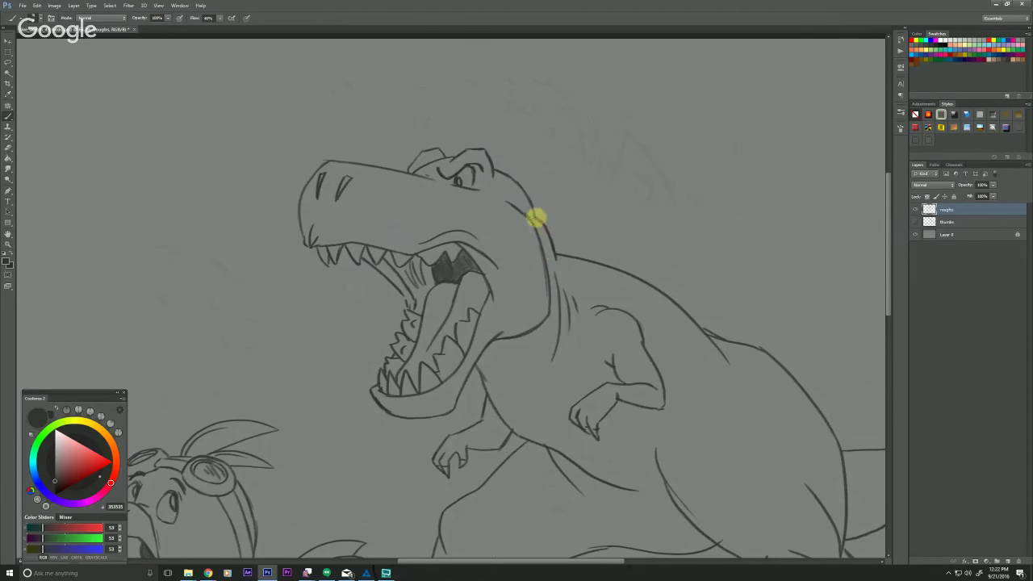
# - Refine the dinosaur's glaring eye by reshaping the eyeball and pupil and adding a crease beneath it
pyautogui.moveTo(544, 247); pyautogui.dragTo(546, 249)
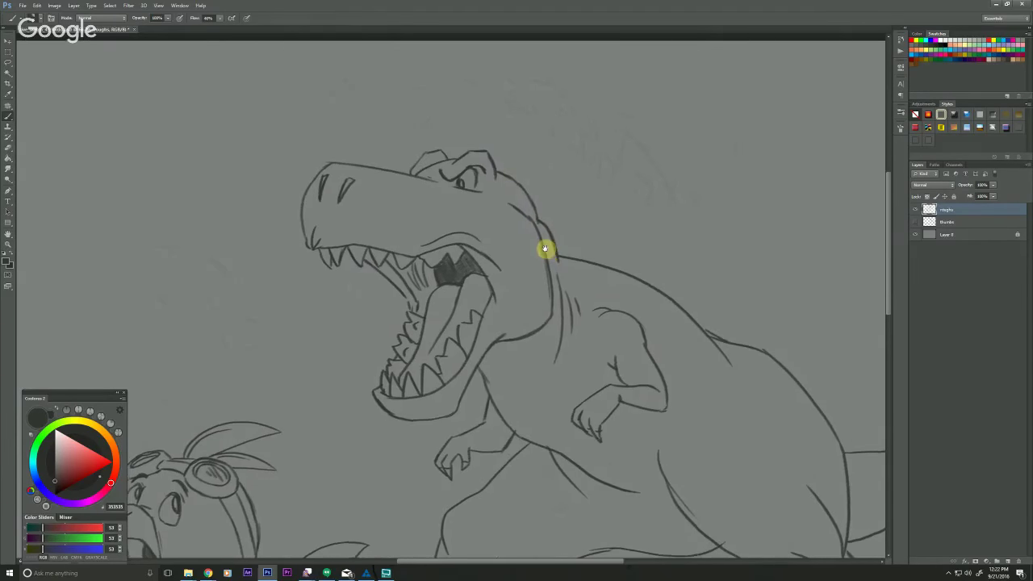
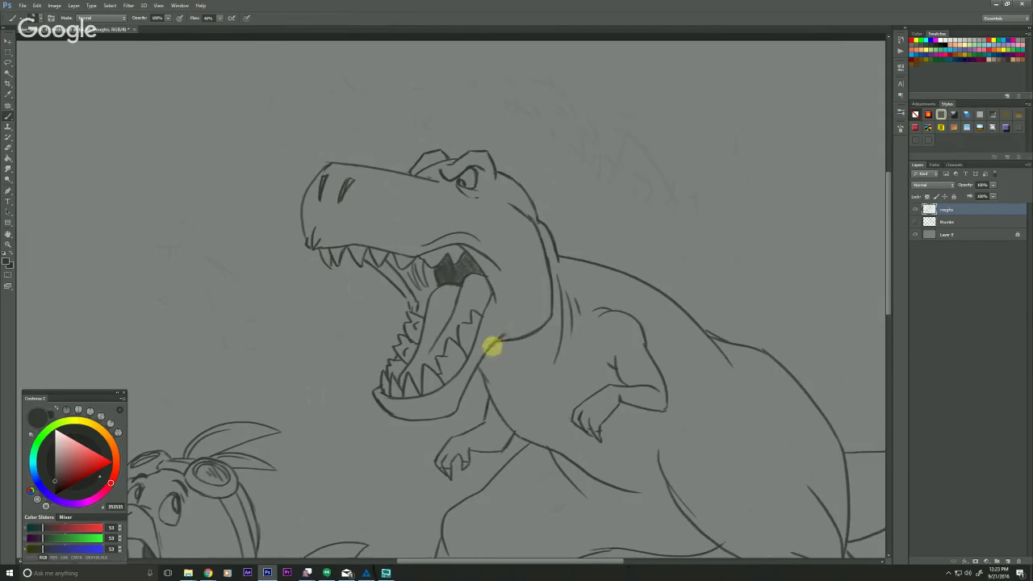
pyautogui.moveTo(223, 463); pyautogui.dragTo(251, 357)
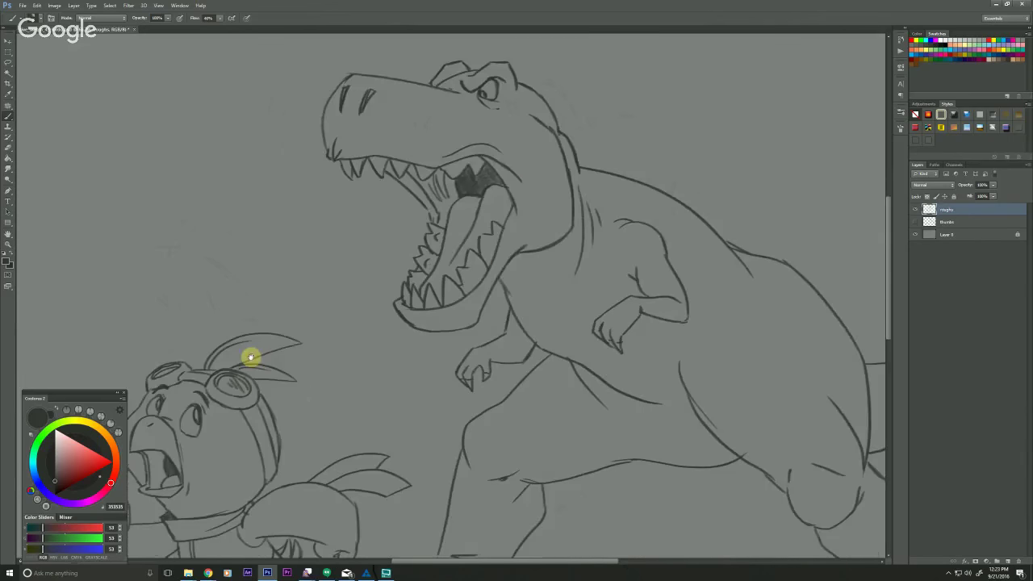
pyautogui.moveTo(477, 129); pyautogui.dragTo(424, 228)
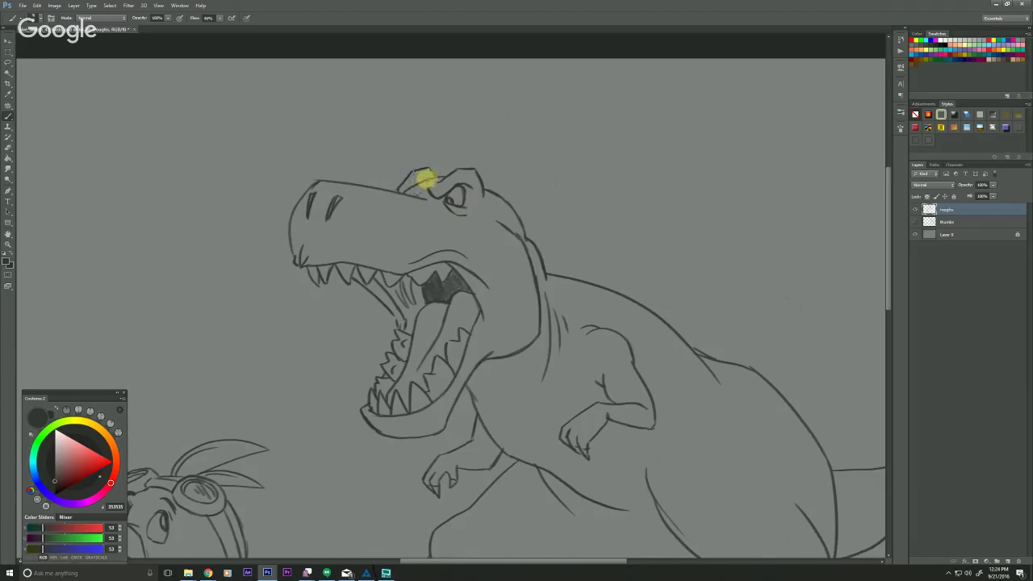
# - Add a muscle contour line down the dinosaur's haunch, from the hip to the back of the thigh
pyautogui.moveTo(251, 454); pyautogui.dragTo(254, 364)
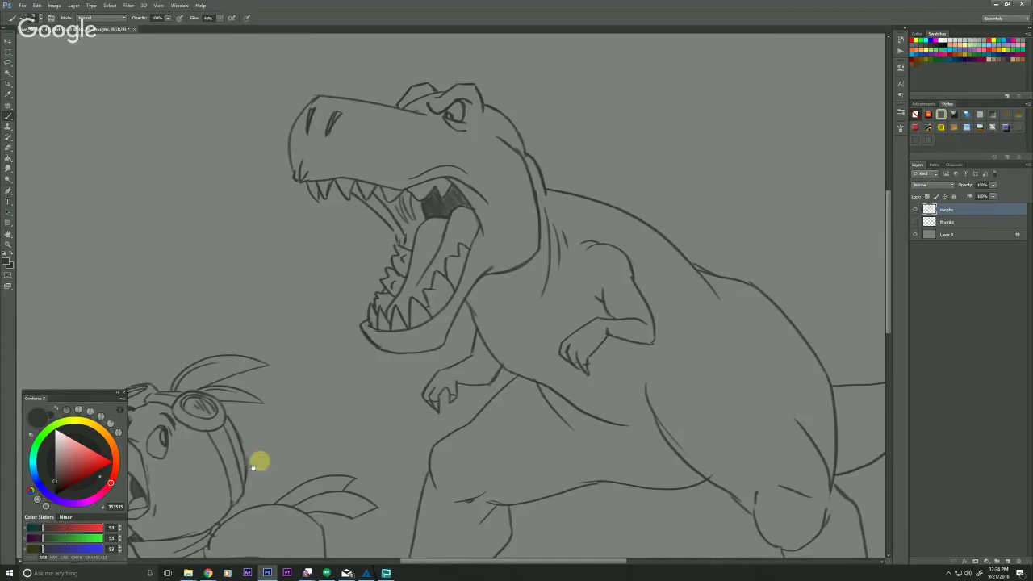
pyautogui.moveTo(242, 461); pyautogui.dragTo(212, 338)
pyautogui.scroll(-3, 547, 231)
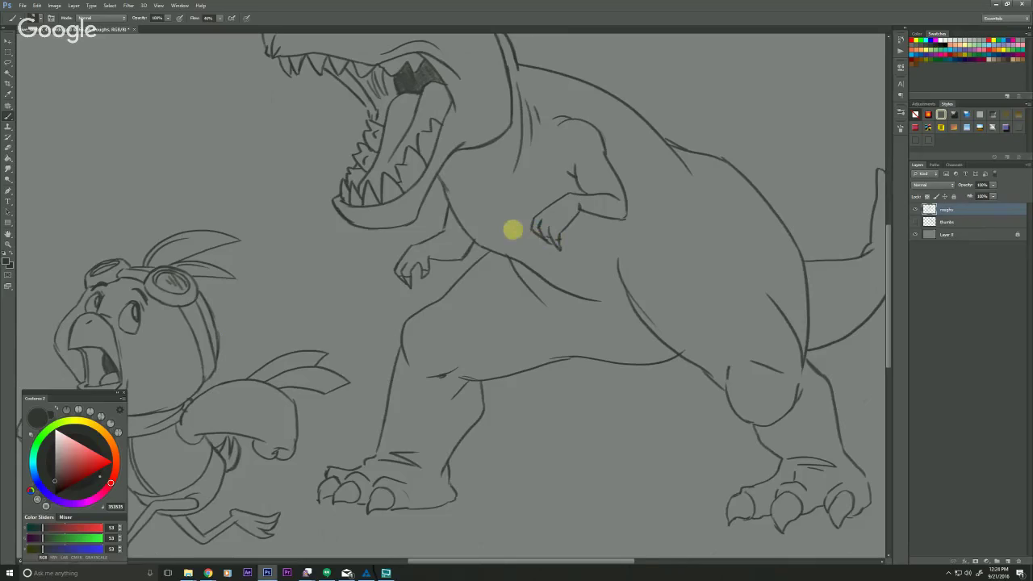
pyautogui.scroll(3, 334, 341)
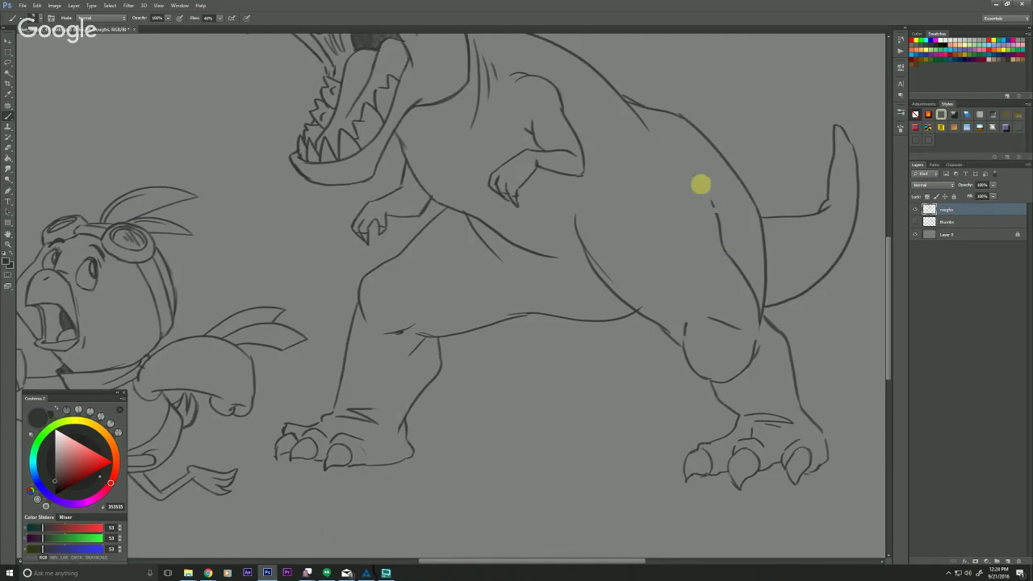
pyautogui.scroll(1, 301, 363)
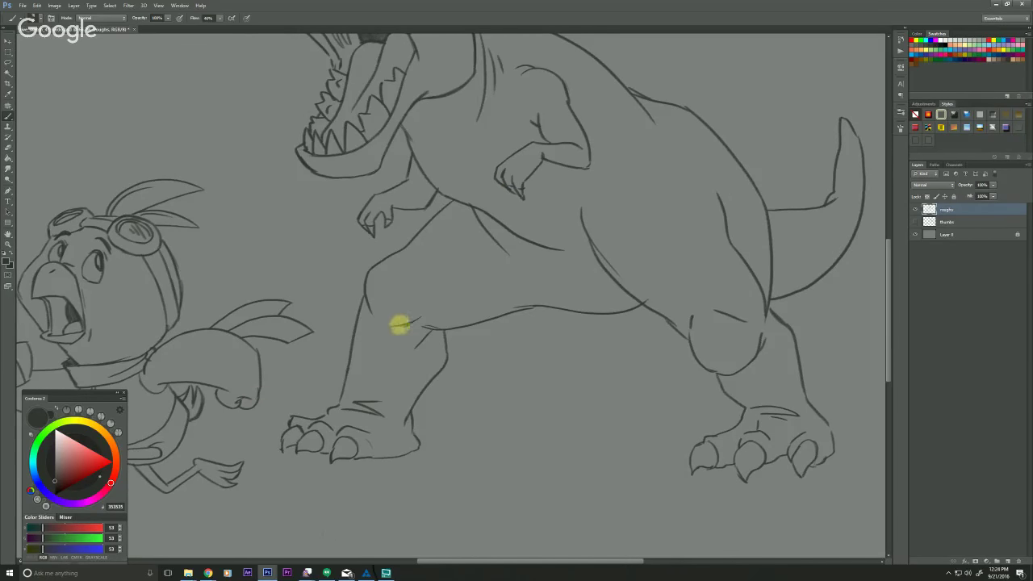
pyautogui.moveTo(299, 288); pyautogui.dragTo(314, 304)
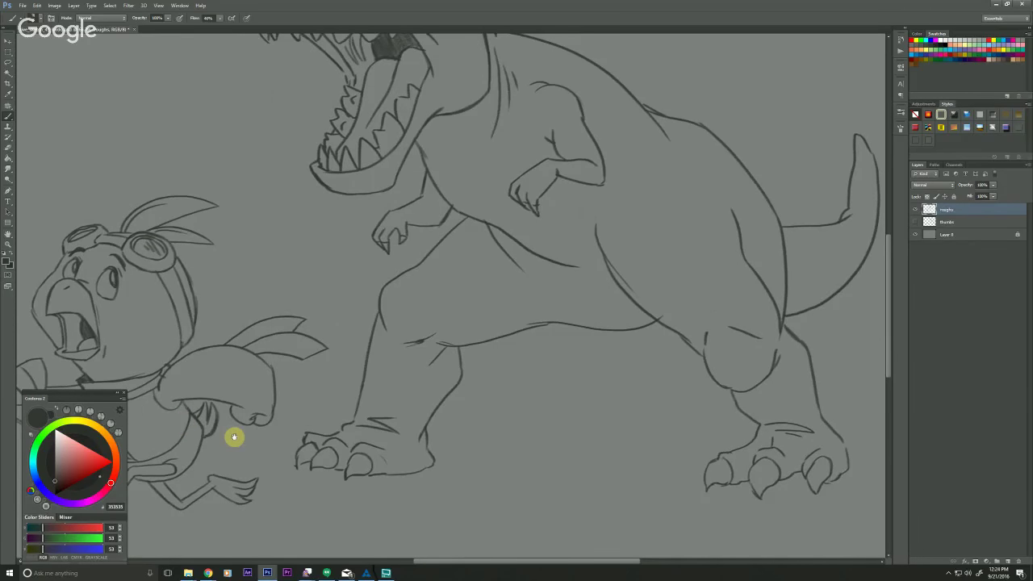
pyautogui.scroll(2, 385, 182)
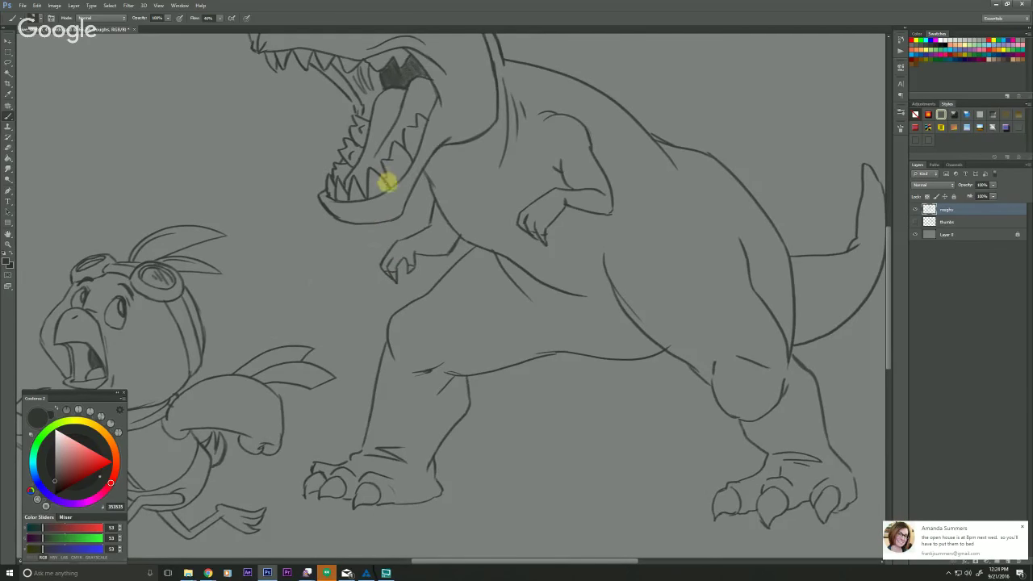
# - Dismiss the chat notifications and undo the stray stroke drawn above the bird
pyautogui.click(1022, 527)
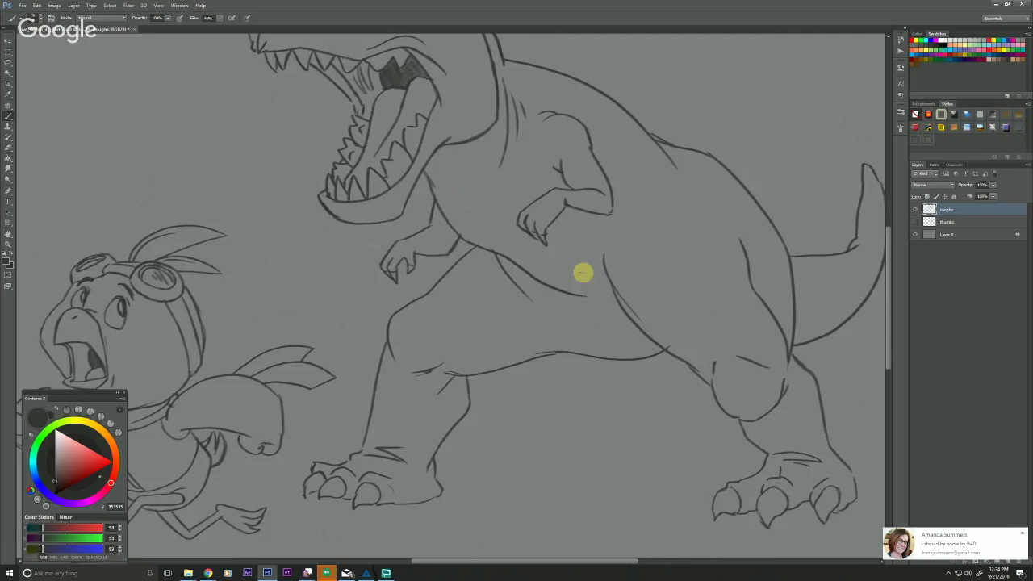
pyautogui.click(1022, 533)
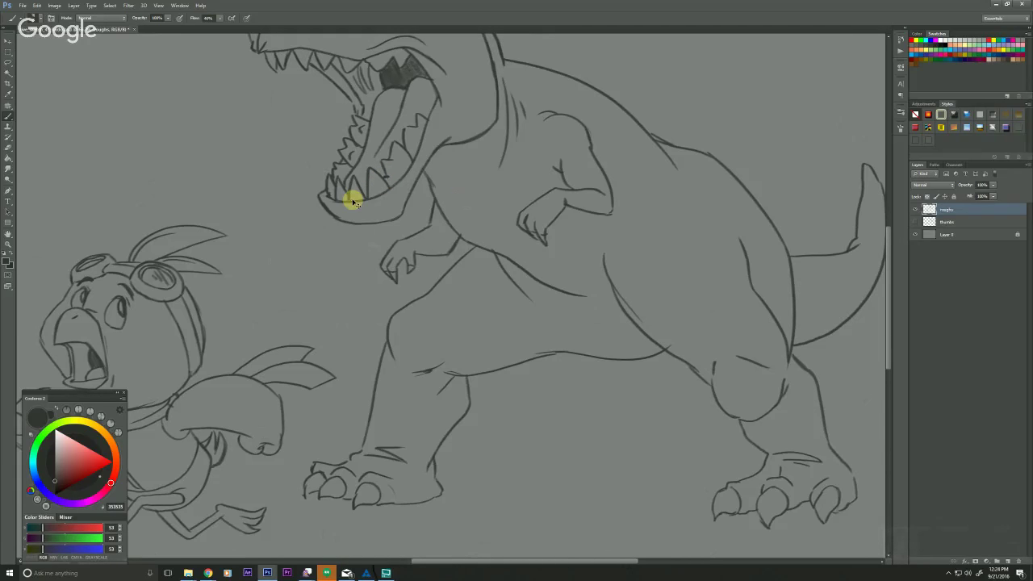
pyautogui.moveTo(189, 159); pyautogui.dragTo(134, 156)
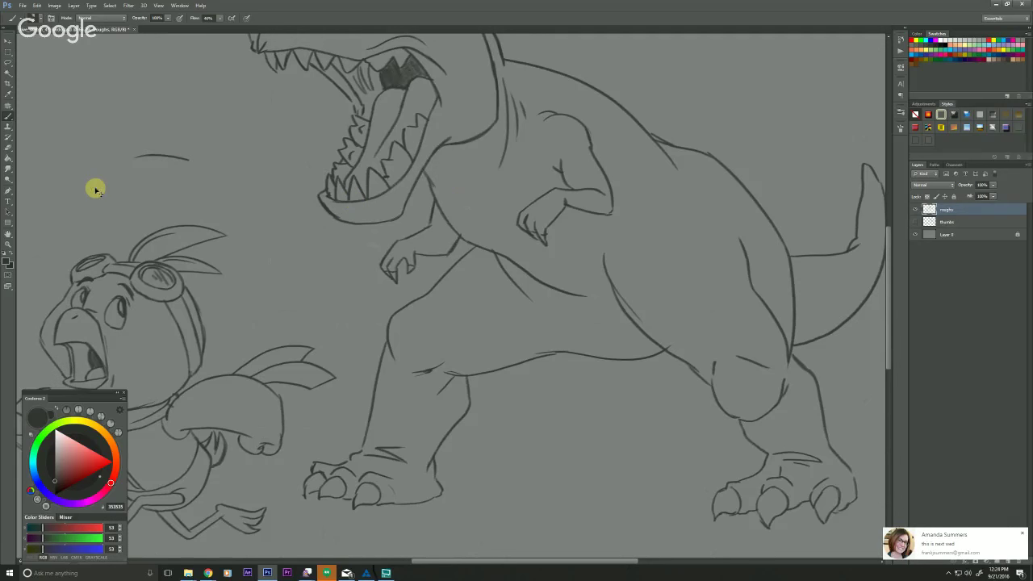
pyautogui.hotkey('ctrl', 'z')
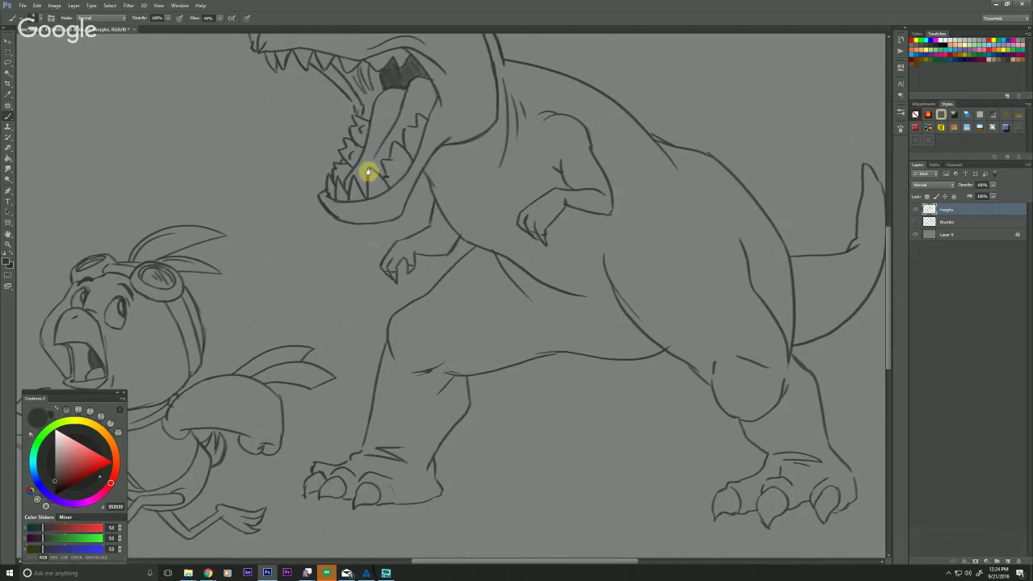
# - Touch up the dinosaur's head with extra lines around the far brow ridge and the front corner of the upper lip
pyautogui.scroll(2, 367, 171)
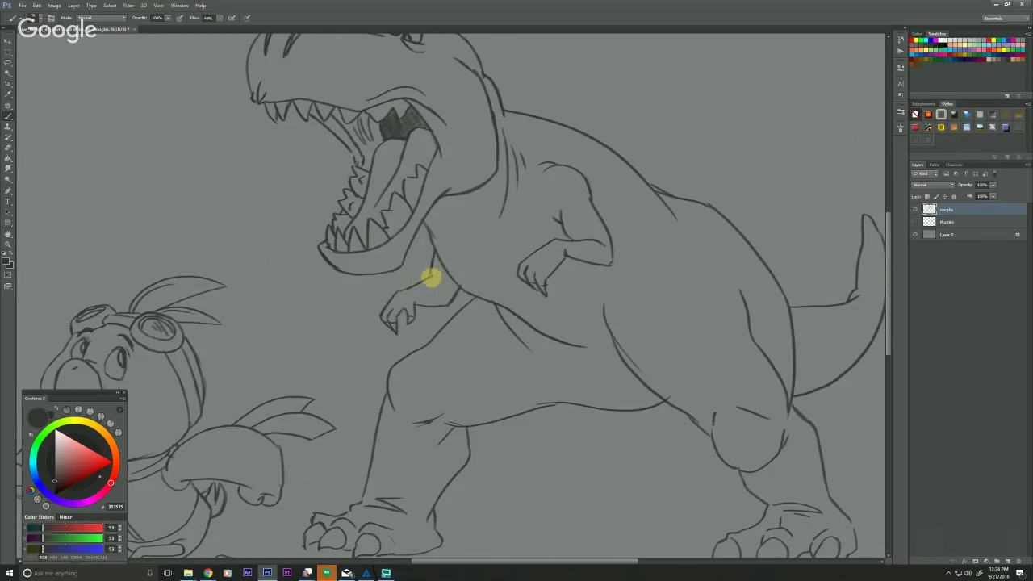
pyautogui.moveTo(445, 259); pyautogui.dragTo(424, 274)
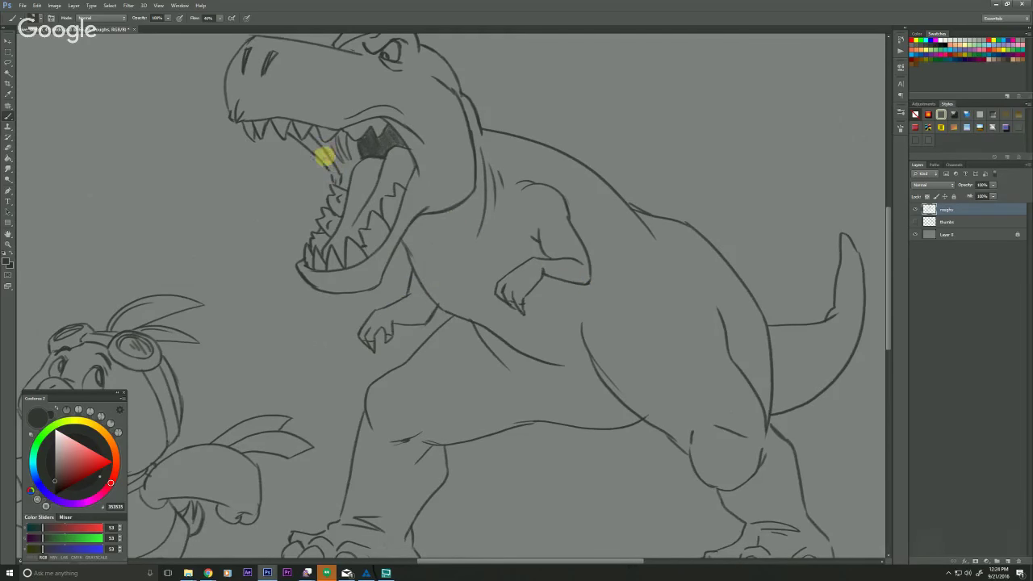
pyautogui.moveTo(342, 168); pyautogui.dragTo(320, 269)
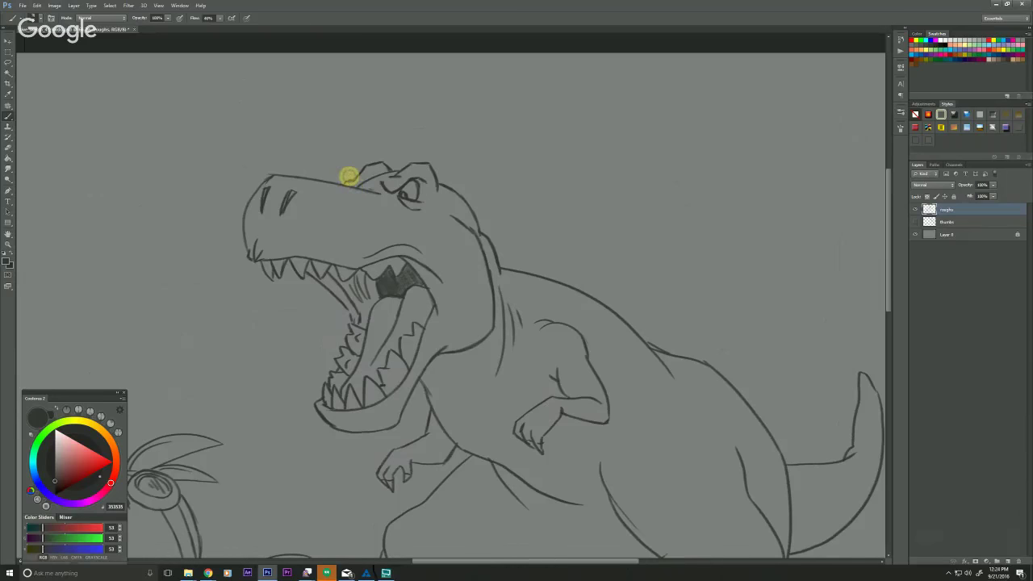
pyautogui.scroll(2, 293, 282)
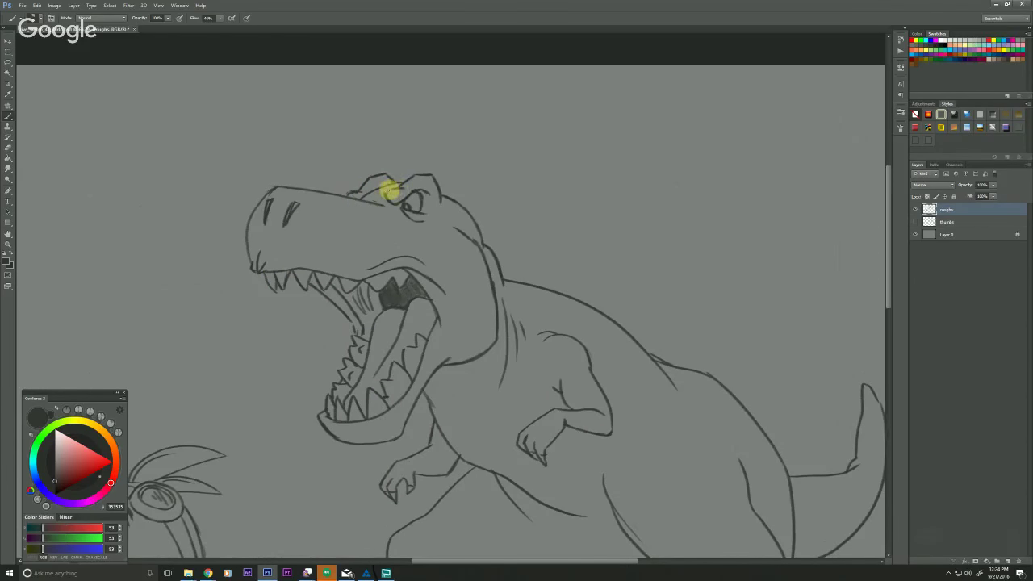
pyautogui.scroll(-2, 230, 420)
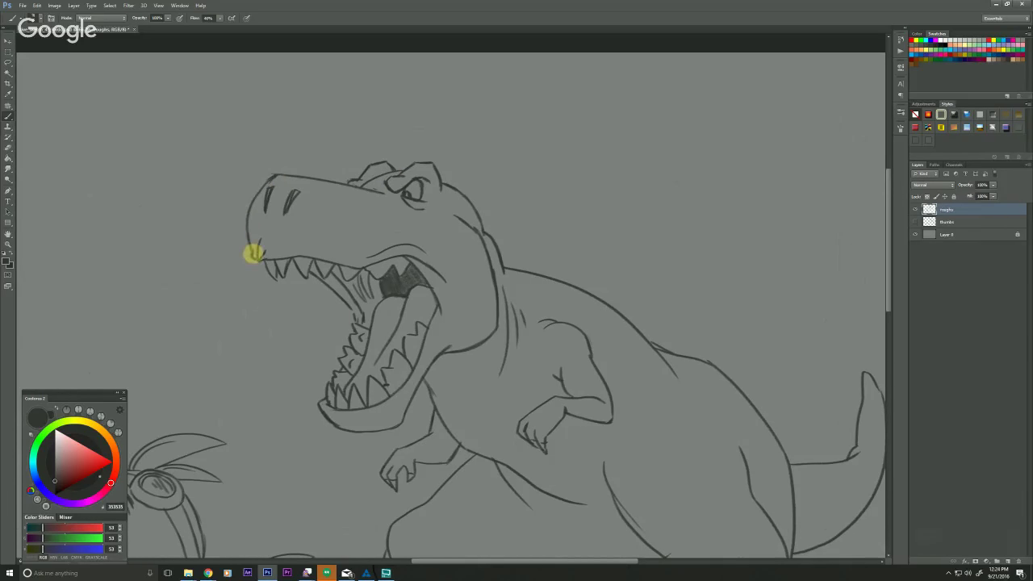
pyautogui.moveTo(253, 360); pyautogui.dragTo(262, 325)
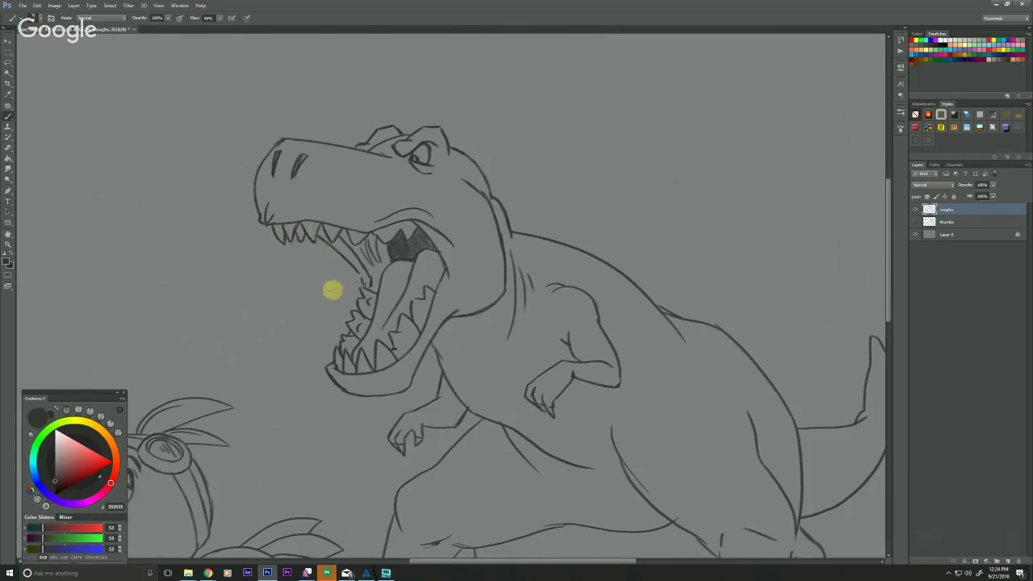
pyautogui.moveTo(242, 292); pyautogui.dragTo(231, 314)
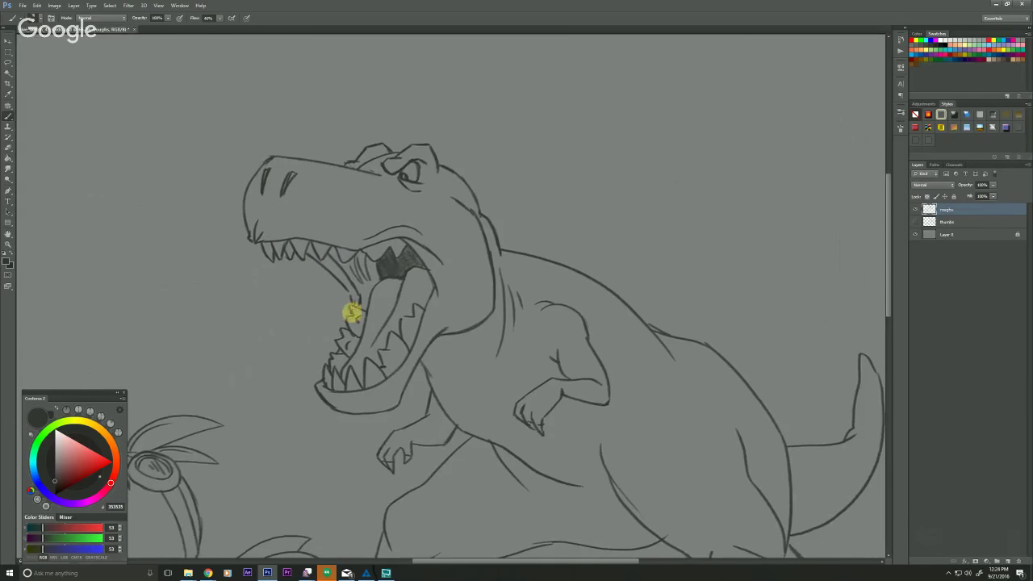
pyautogui.moveTo(288, 364); pyautogui.dragTo(299, 308)
# - Add a new layer named color between the roughs and thumbs layers
pyautogui.keyDown('alt'); pyautogui.click(282, 404); pyautogui.keyUp('alt')
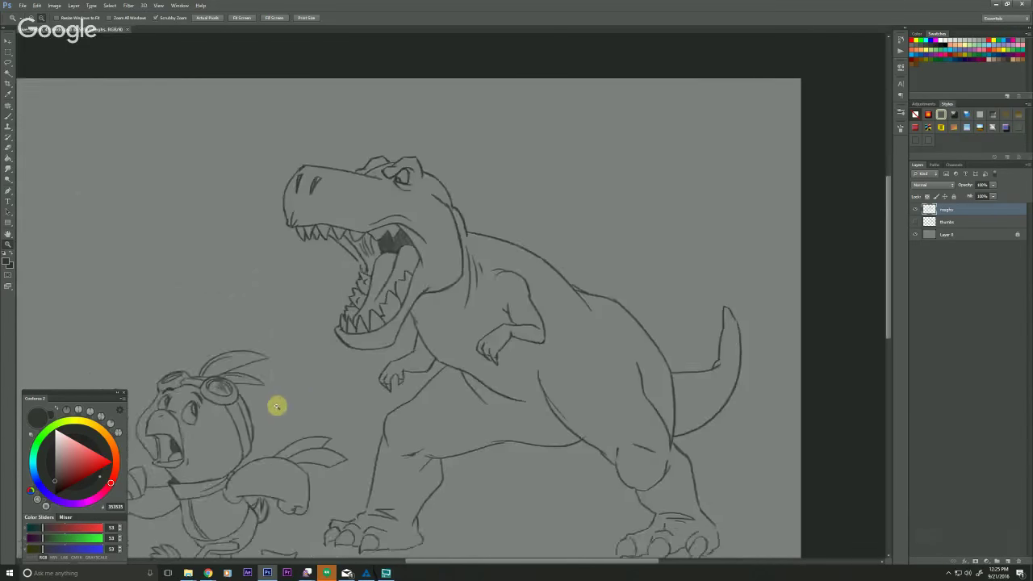
pyautogui.keyDown('alt'); pyautogui.click(277, 406); pyautogui.keyUp('alt')
pyautogui.click(942, 227)
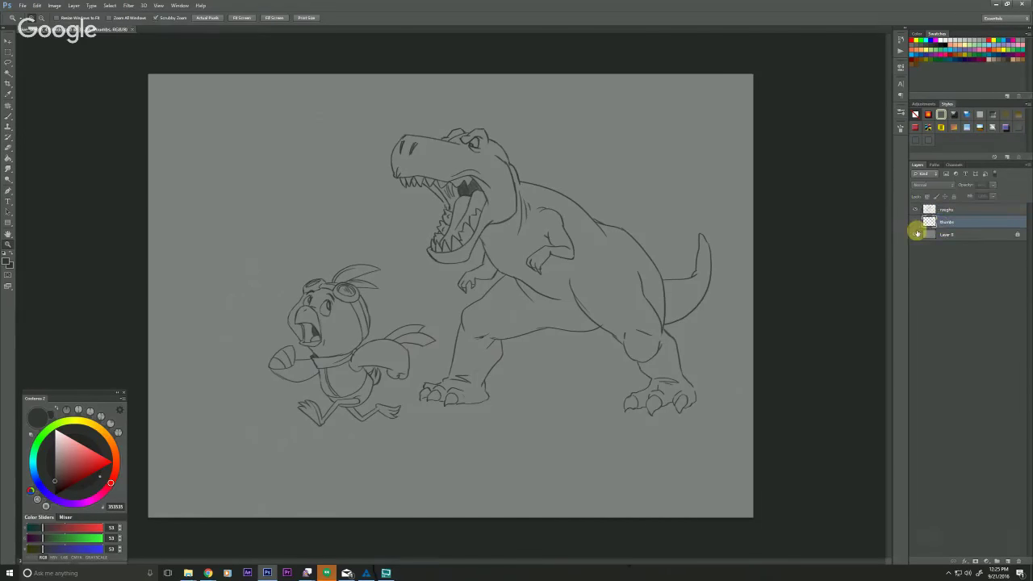
pyautogui.click(1008, 561)
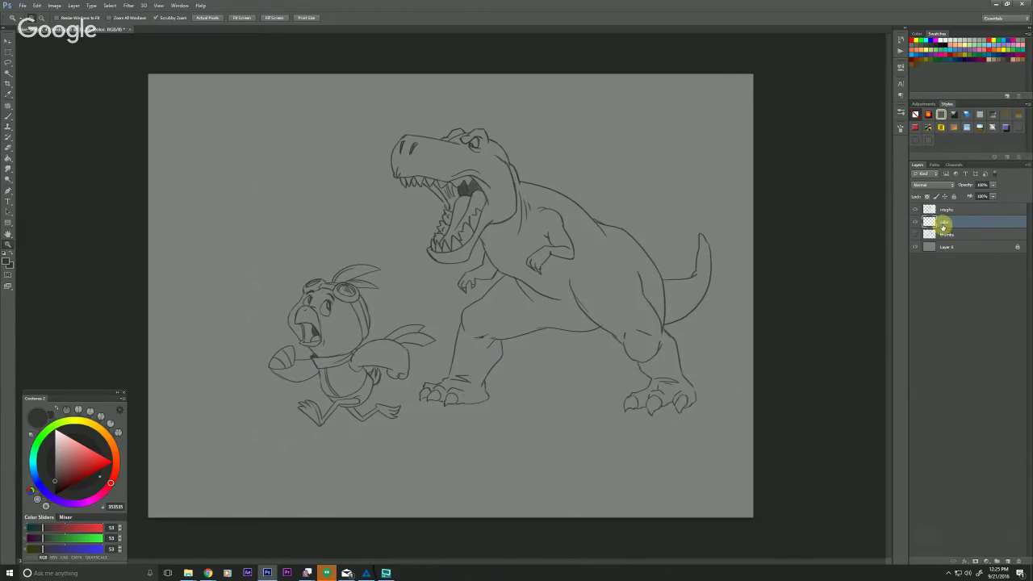
# - Set up a hard round brush with 100% flow for painting on the color layer
pyautogui.press('b')
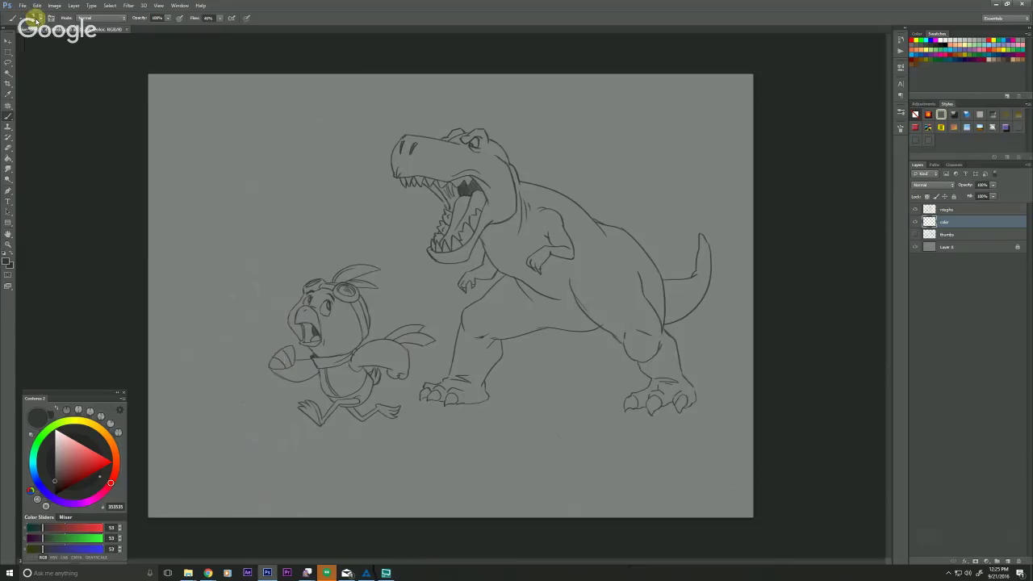
pyautogui.rightClick(200, 165)
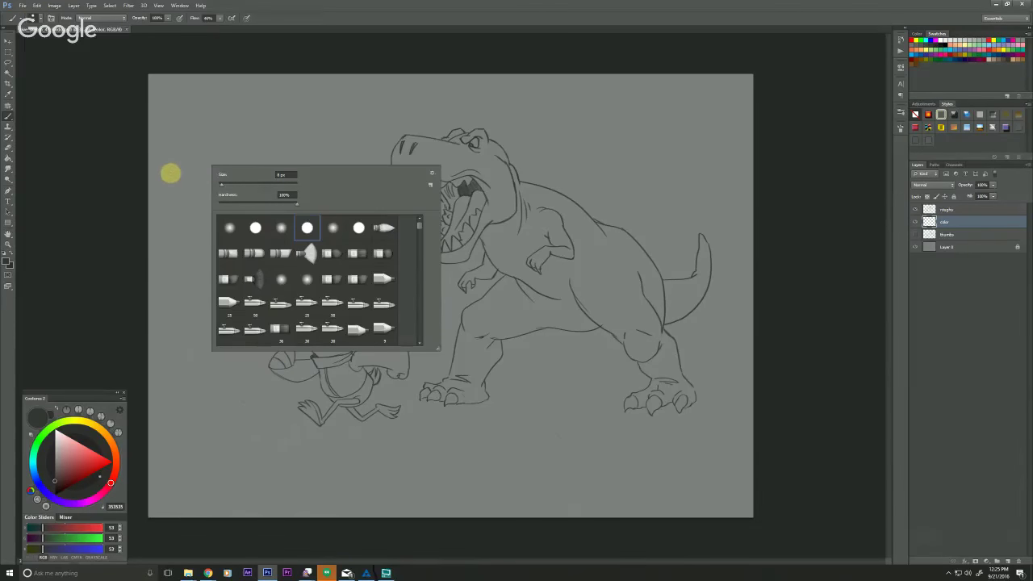
pyautogui.click(172, 173)
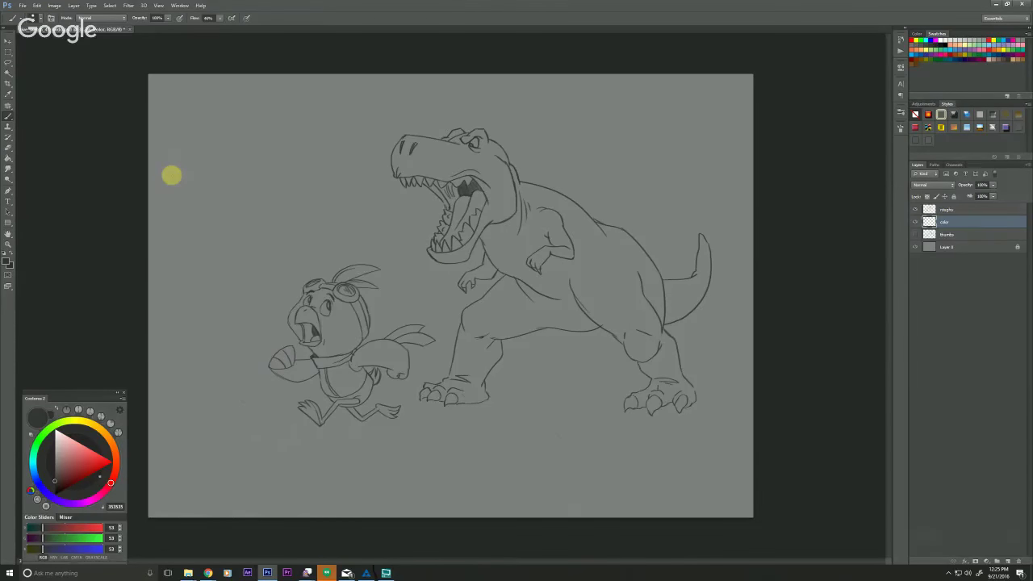
pyautogui.click(219, 18)
pyautogui.moveTo(230, 27); pyautogui.dragTo(251, 26)
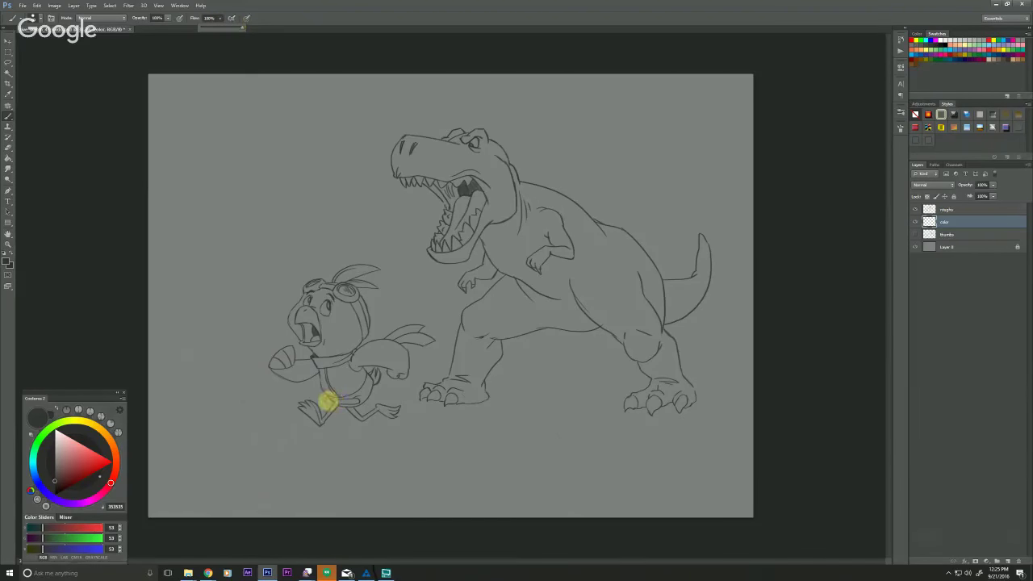
pyautogui.click(347, 374)
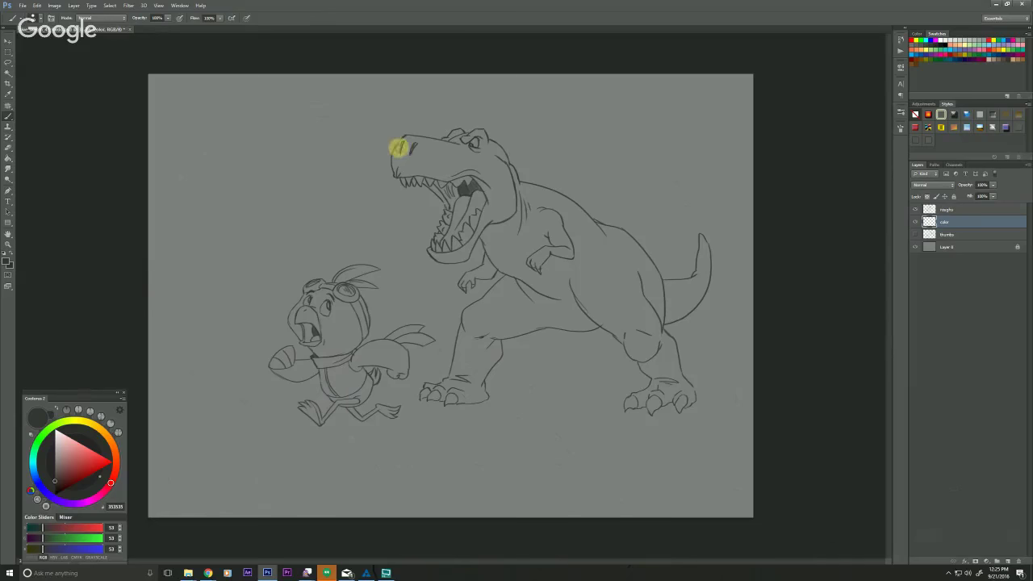
# - Set the painting color to a pale green with RGB values 158, 202, 159 and return to the brush
pyautogui.press('z')
pyautogui.click(387, 156)
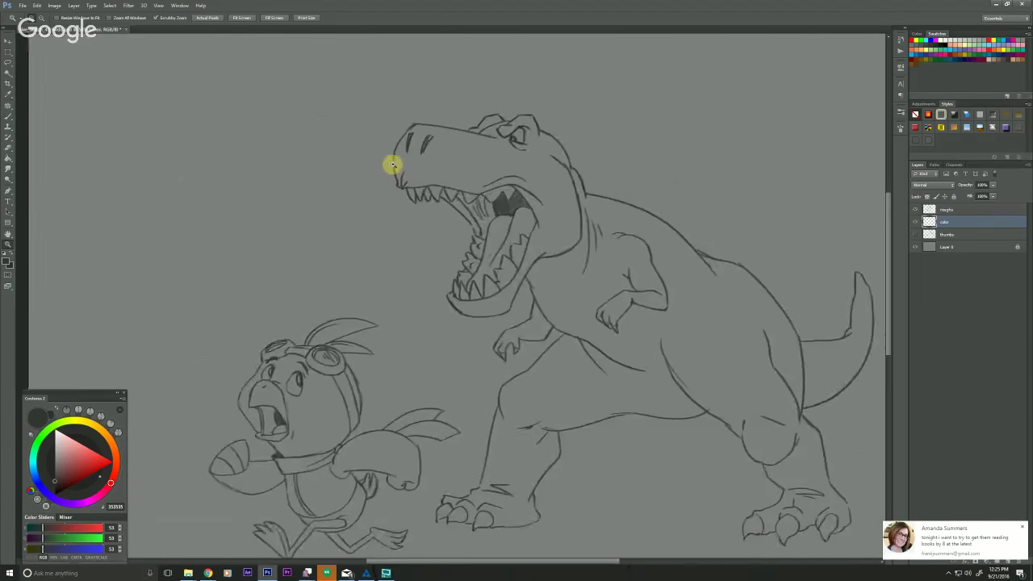
pyautogui.click(1023, 526)
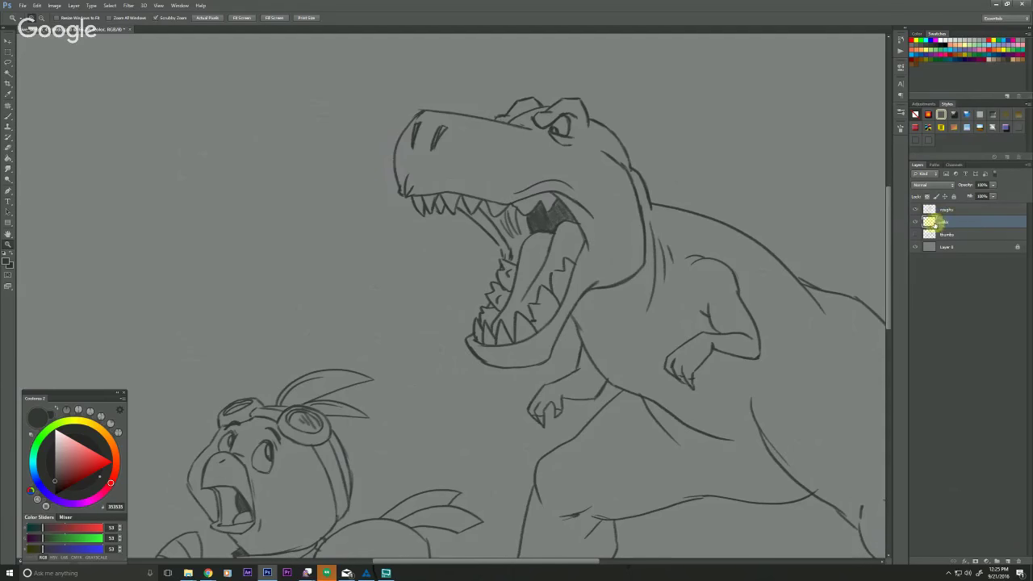
pyautogui.moveTo(320, 316); pyautogui.dragTo(304, 314)
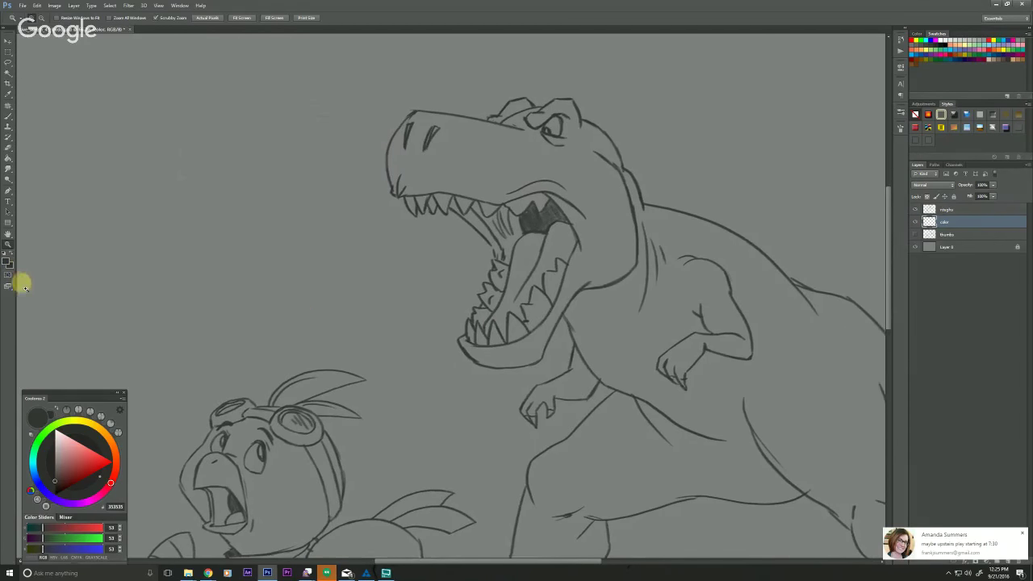
pyautogui.click(45, 432)
pyautogui.click(76, 466)
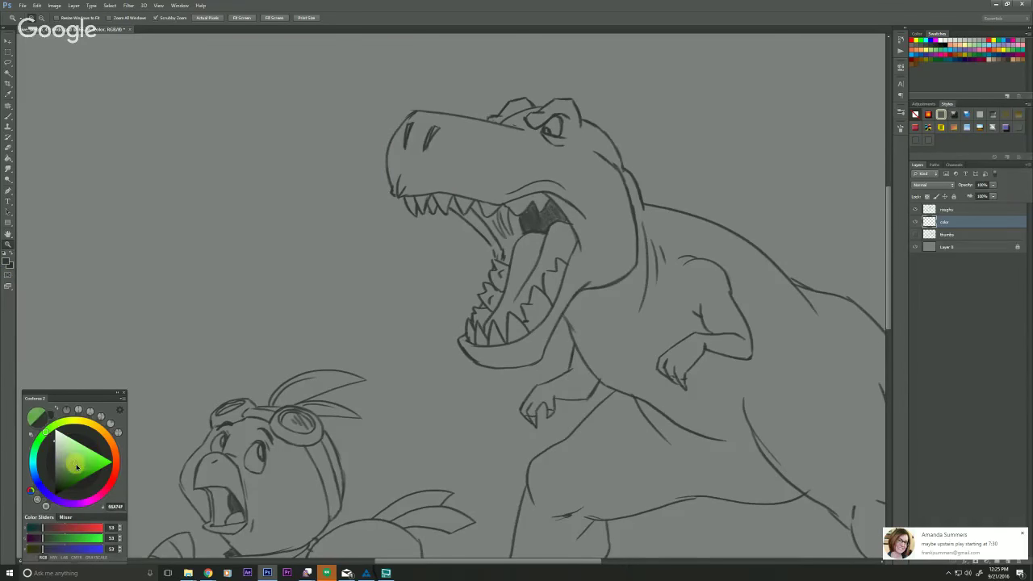
pyautogui.click(39, 440)
pyautogui.moveTo(76, 467)
pyautogui.mouseDown()
pyautogui.moveTo(58, 446)
pyautogui.moveTo(77, 450)
pyautogui.moveTo(65, 448)
pyautogui.mouseUp()
pyautogui.press('b')
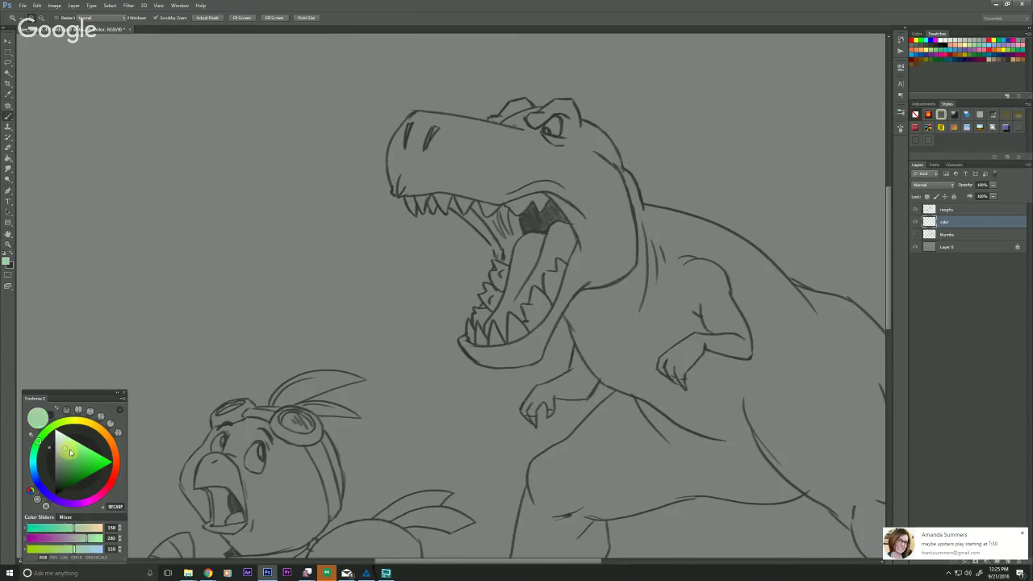
pyautogui.click(977, 521)
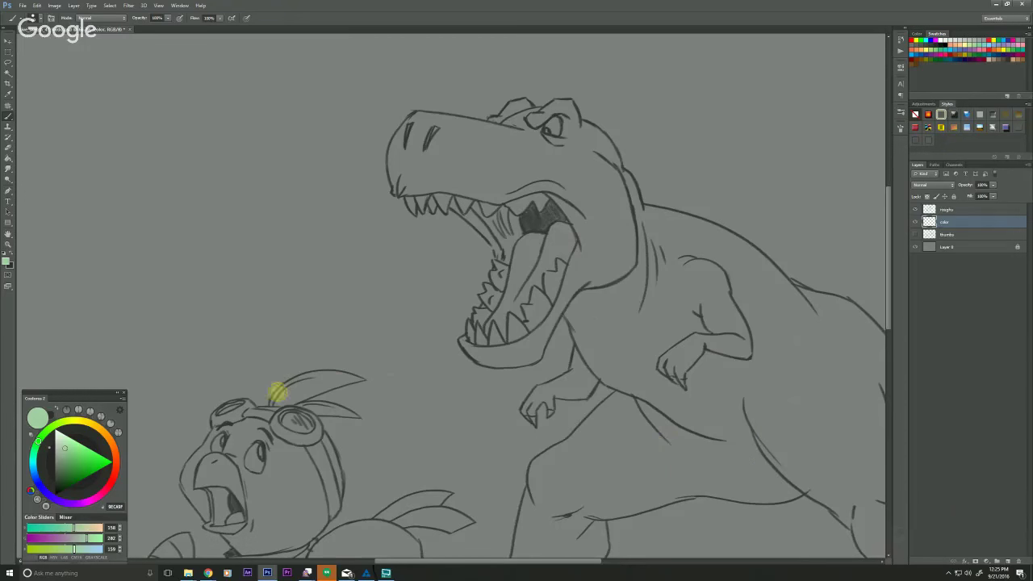
# - Switch to Chrome, bring up Google Hangouts, check a conversation's notification options and minimize the chat window
pyautogui.click(208, 573)
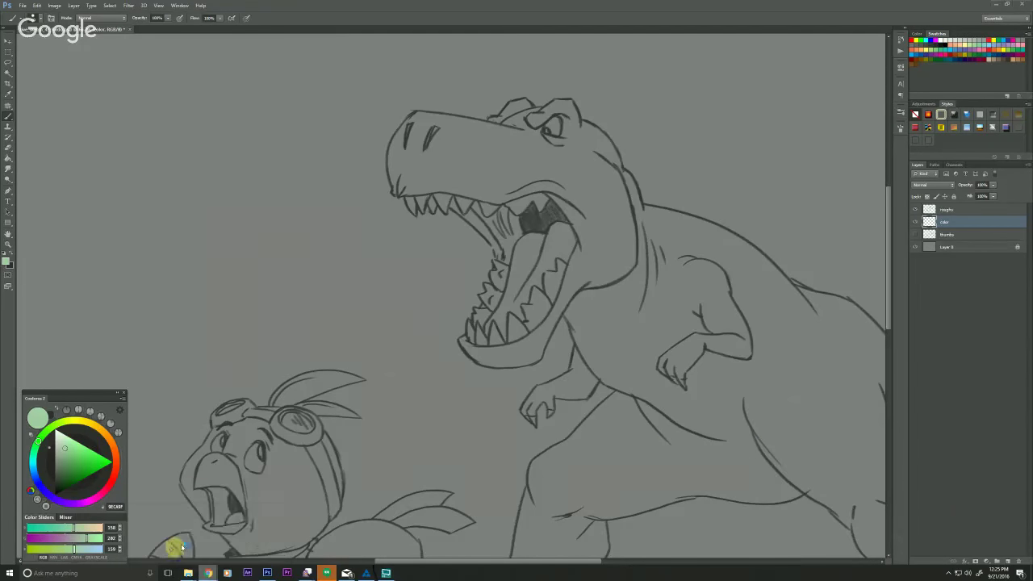
pyautogui.click(869, 103)
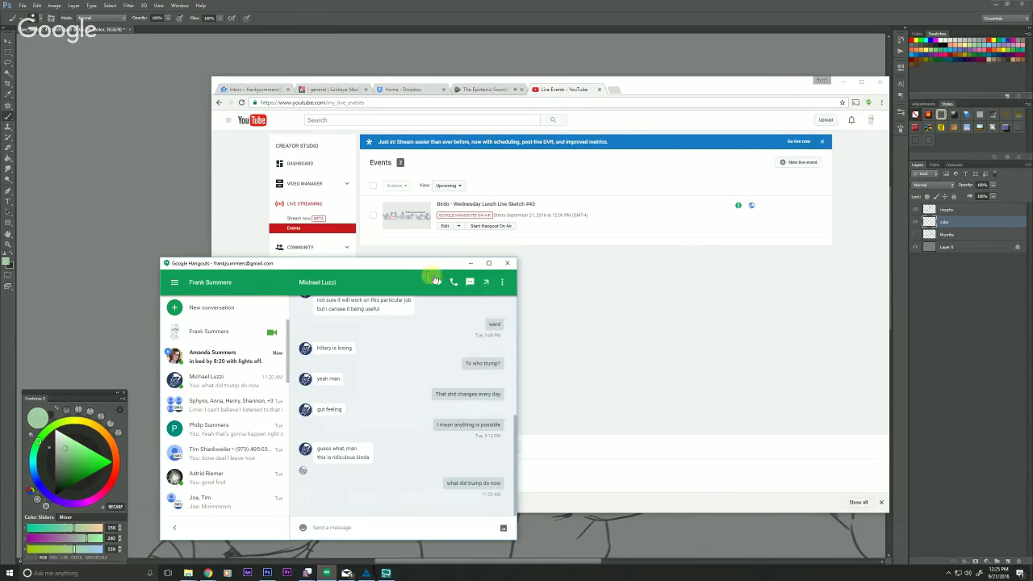
pyautogui.click(501, 282)
pyautogui.click(447, 310)
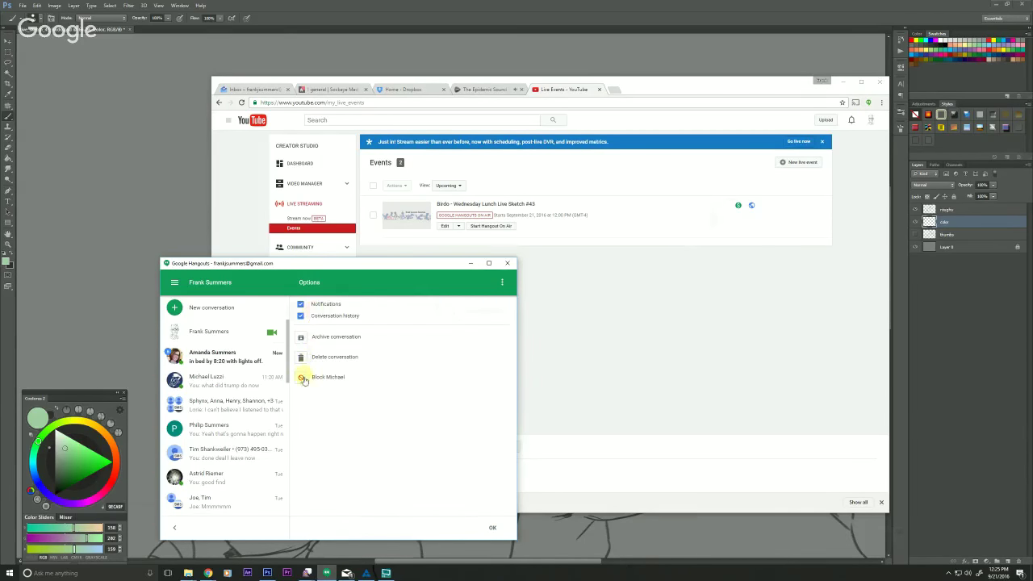
pyautogui.click(472, 263)
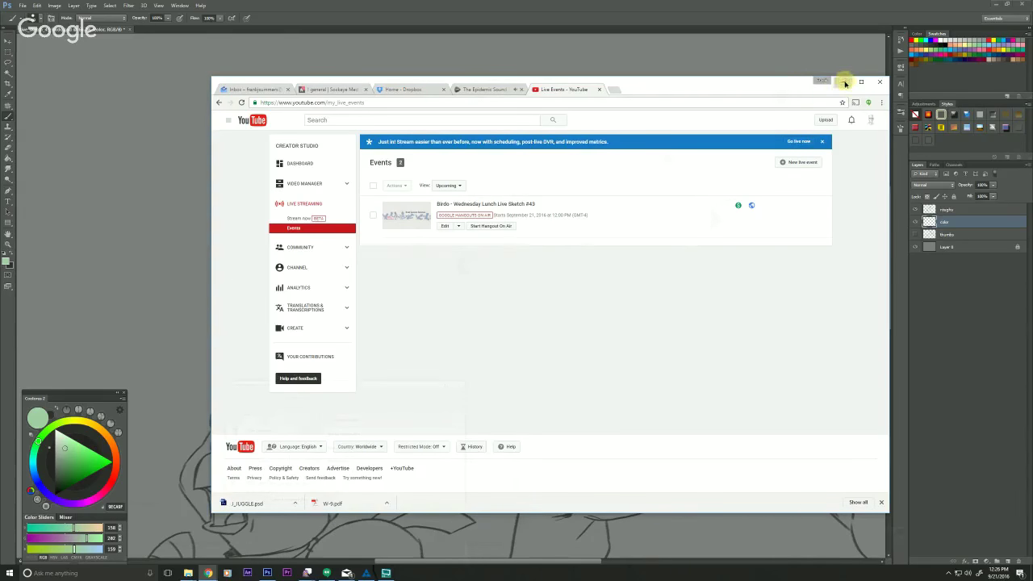
# - Switch back to Photoshop, darken the green to RGB 140, 170, 141 and brush test strokes on the dinosaur's cheek and back of the head
pyautogui.click(843, 82)
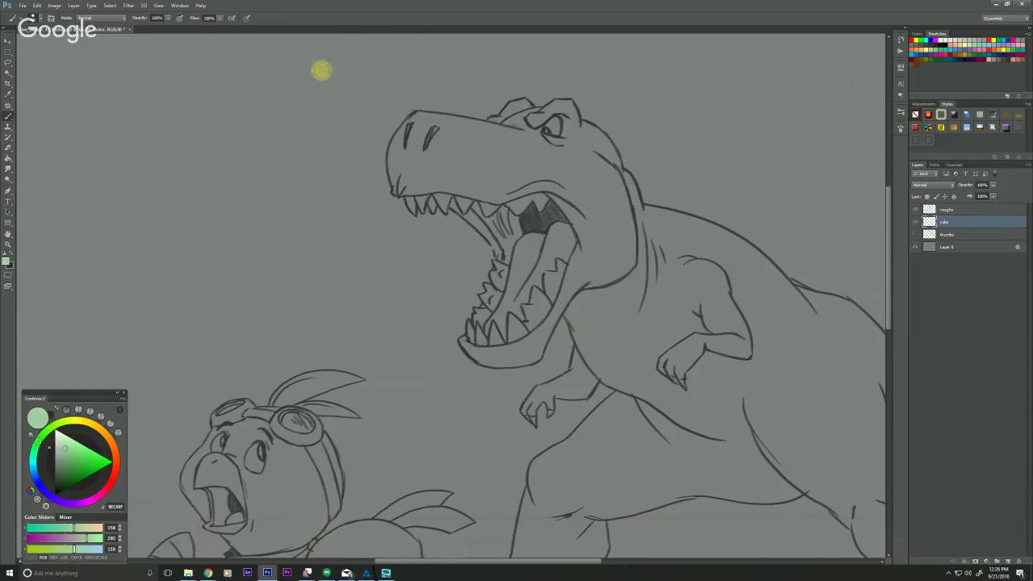
pyautogui.moveTo(583, 169)
pyautogui.mouseDown()
pyautogui.moveTo(613, 206)
pyautogui.moveTo(583, 179)
pyautogui.moveTo(614, 241)
pyautogui.mouseUp()
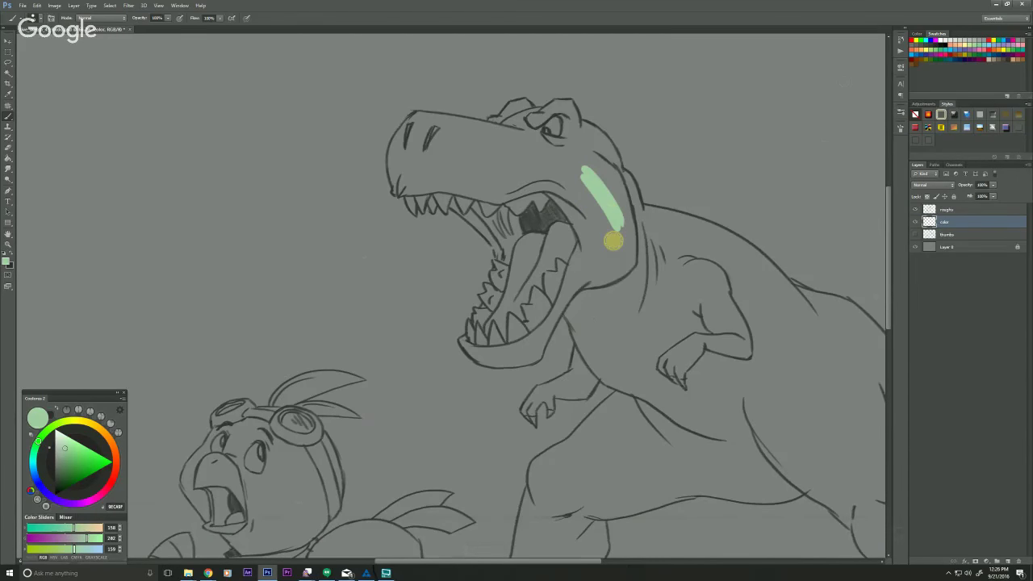
pyautogui.click(62, 456)
pyautogui.moveTo(585, 158); pyautogui.dragTo(627, 237)
pyautogui.moveTo(591, 191); pyautogui.dragTo(620, 236)
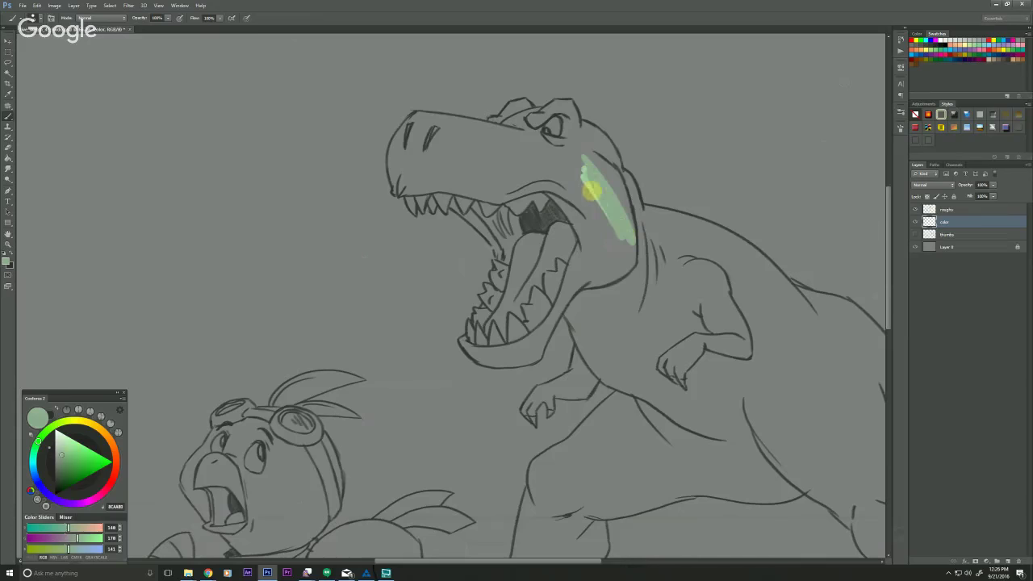
pyautogui.moveTo(579, 171); pyautogui.dragTo(617, 234)
pyautogui.moveTo(565, 207); pyautogui.dragTo(557, 289)
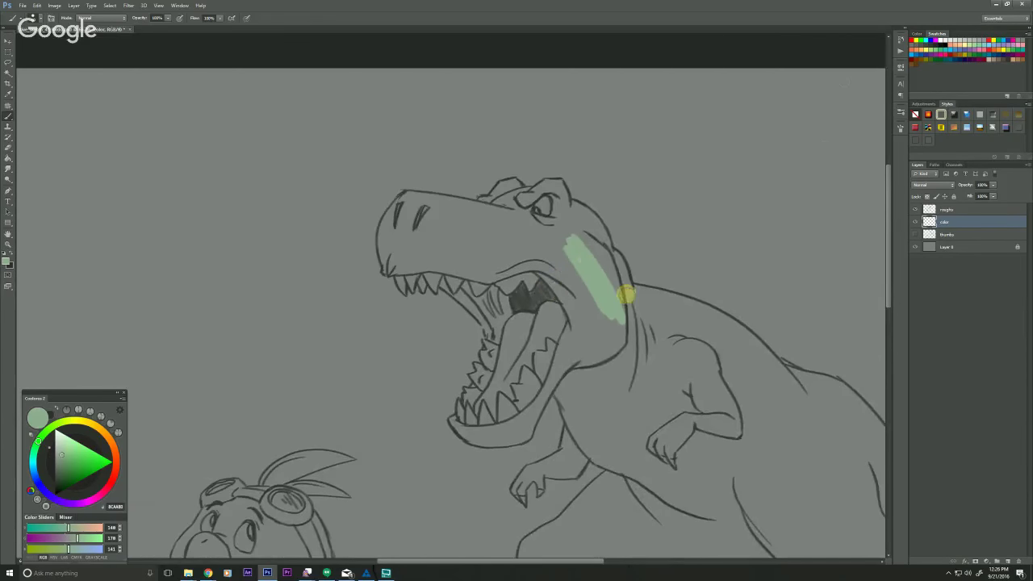
pyautogui.moveTo(627, 298); pyautogui.dragTo(624, 282)
# - Brush green over the side of the dinosaur's head and darken the painting color to RGB 116, 142, 116
pyautogui.press('z')
pyautogui.keyDown('alt'); pyautogui.click(496, 311); pyautogui.keyUp('alt')
pyautogui.keyDown('alt'); pyautogui.click(492, 311); pyautogui.keyUp('alt')
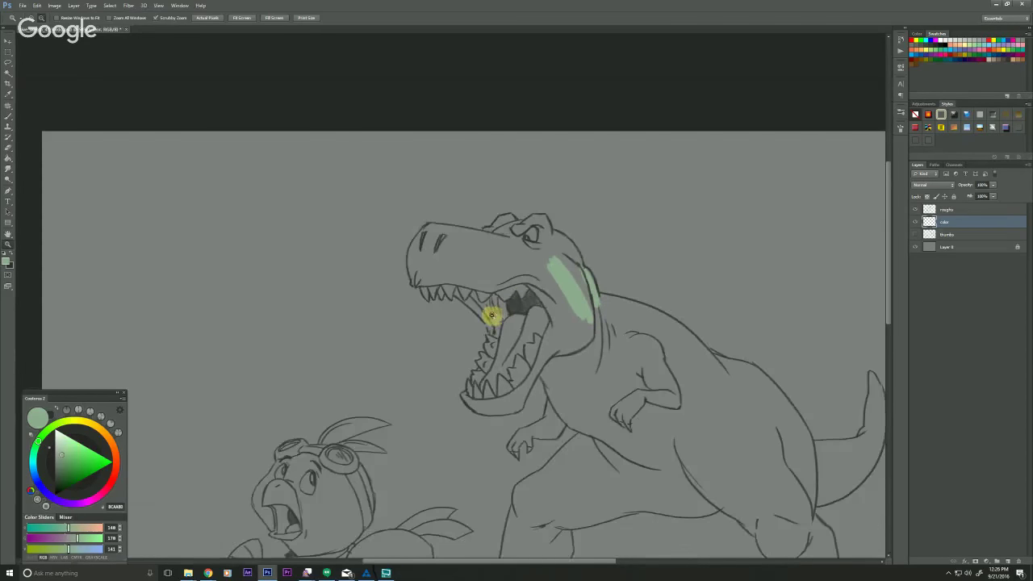
pyautogui.keyDown('alt'); pyautogui.click(490, 313); pyautogui.keyUp('alt')
pyautogui.press('b')
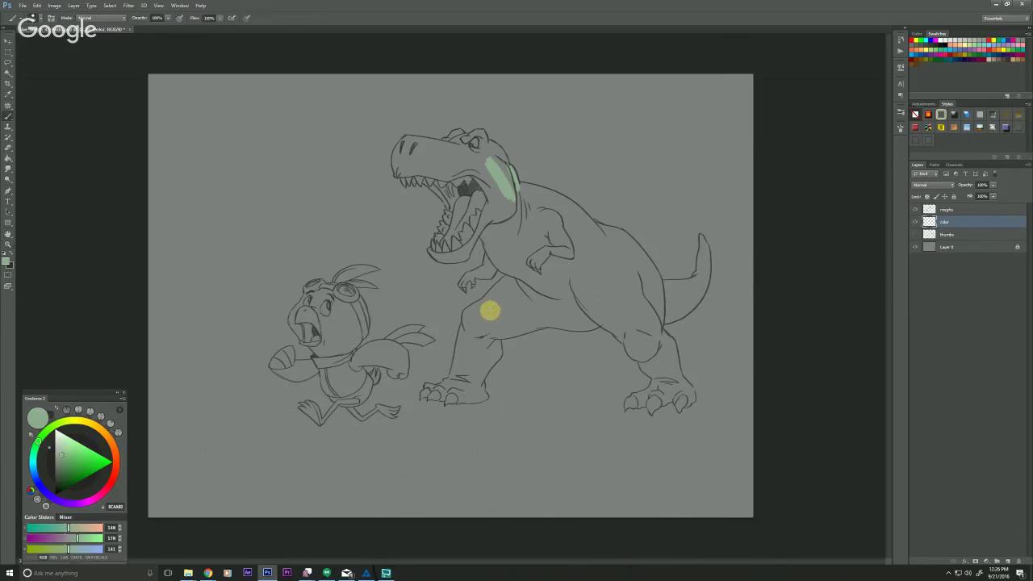
pyautogui.moveTo(510, 191)
pyautogui.mouseDown()
pyautogui.moveTo(492, 145)
pyautogui.moveTo(499, 167)
pyautogui.moveTo(444, 137)
pyautogui.moveTo(500, 157)
pyautogui.moveTo(471, 153)
pyautogui.moveTo(490, 177)
pyautogui.moveTo(451, 153)
pyautogui.moveTo(507, 190)
pyautogui.moveTo(477, 145)
pyautogui.moveTo(511, 190)
pyautogui.mouseUp()
pyautogui.click(67, 460)
pyautogui.click(61, 462)
pyautogui.click(936, 249)
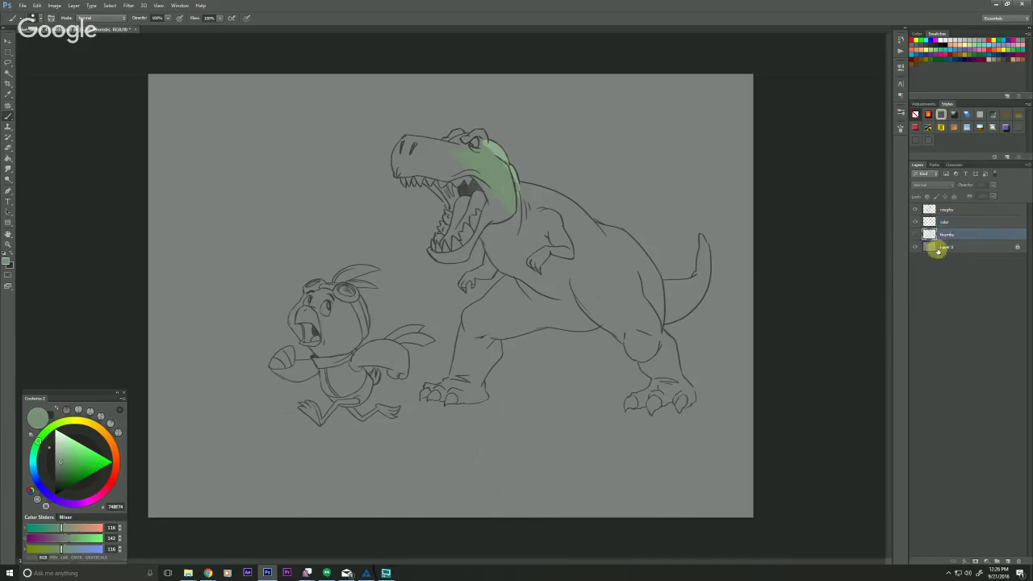
pyautogui.click(459, 153)
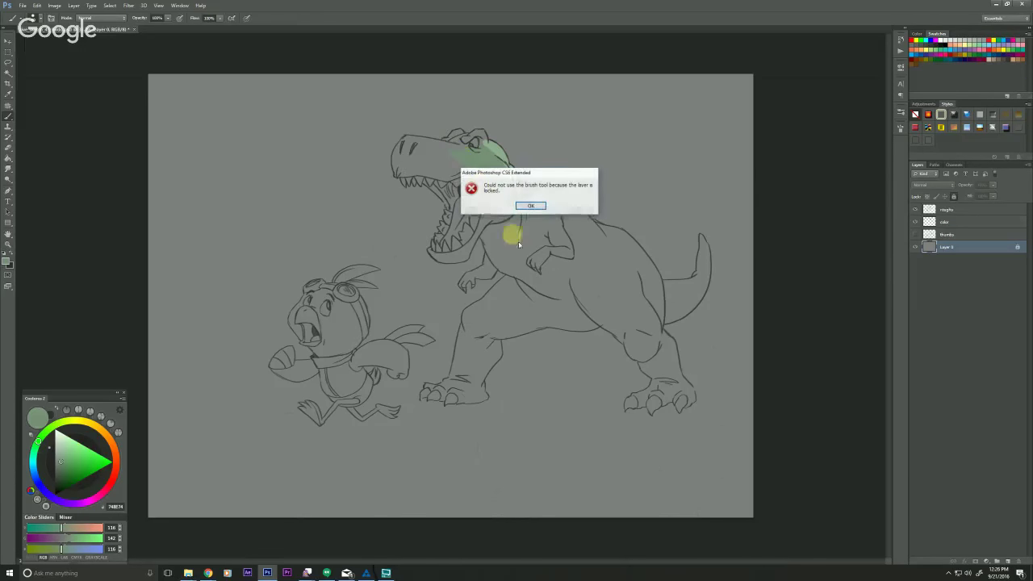
pyautogui.click(528, 205)
pyautogui.click(936, 221)
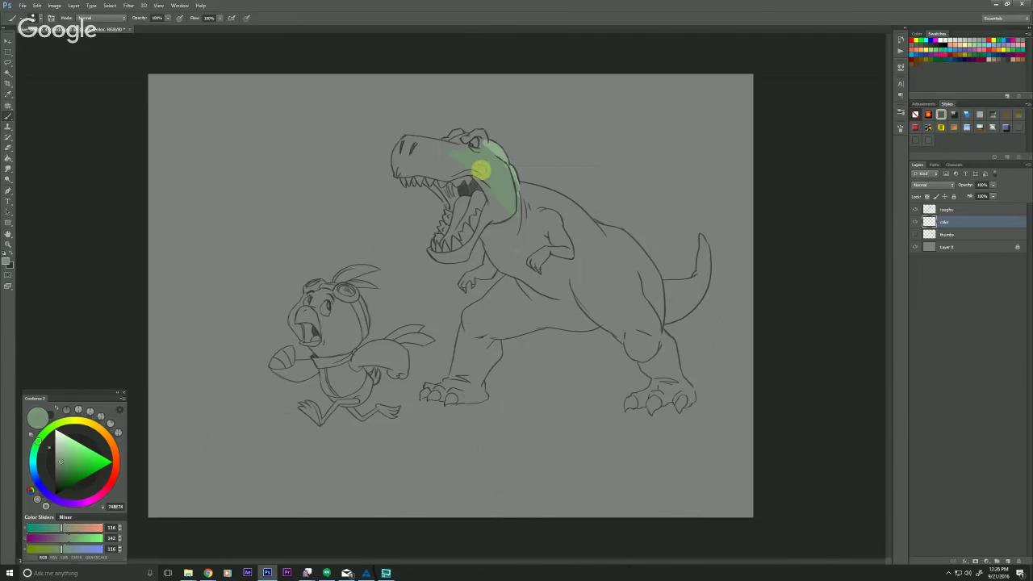
# - Set the color to RGB 120, 157, 120 and paint the dinosaur's head, shoulder, back and front of the snout
pyautogui.click(63, 460)
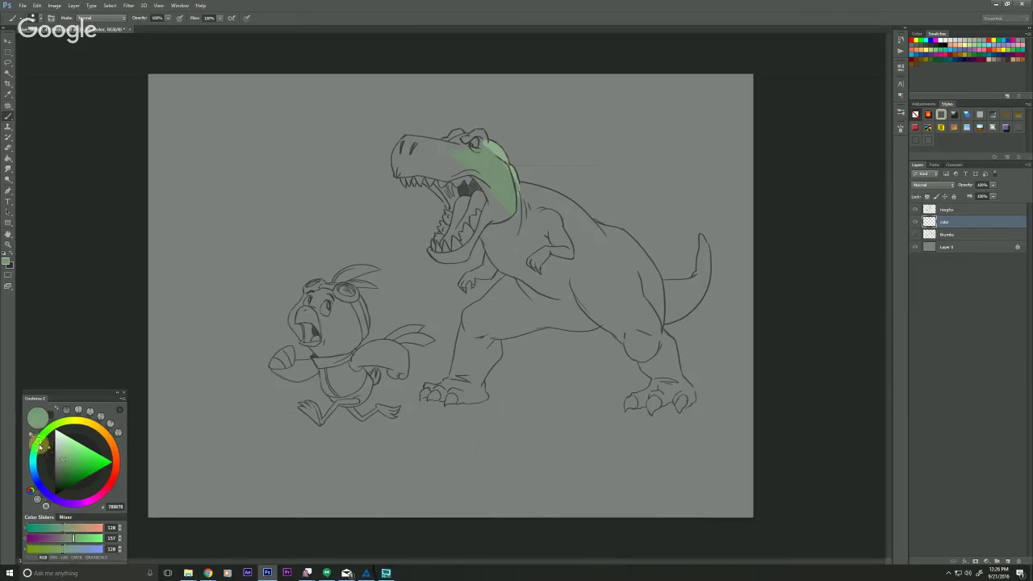
pyautogui.moveTo(446, 146)
pyautogui.mouseDown()
pyautogui.moveTo(518, 207)
pyautogui.moveTo(472, 145)
pyautogui.moveTo(513, 181)
pyautogui.mouseUp()
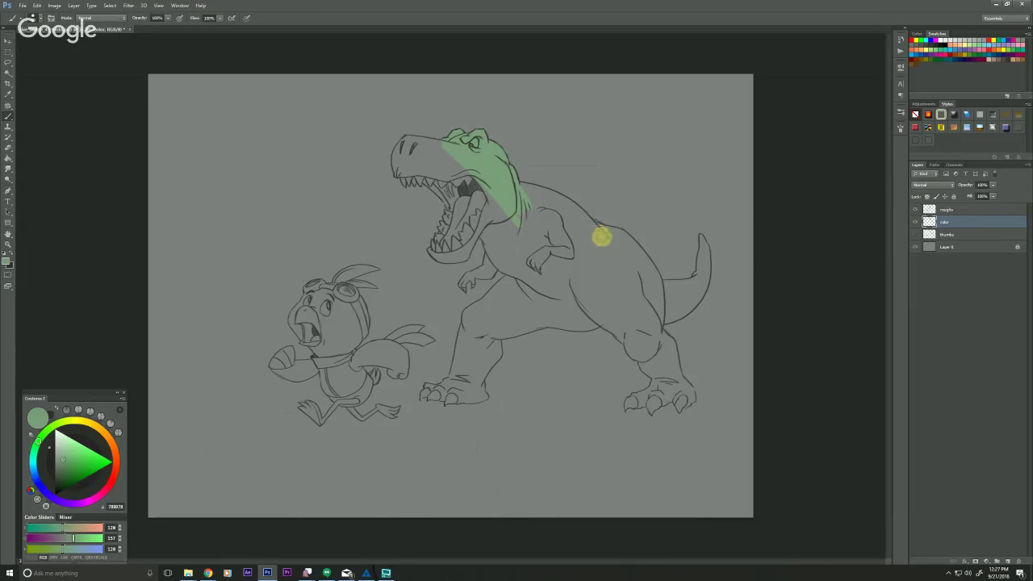
pyautogui.moveTo(604, 238)
pyautogui.mouseDown()
pyautogui.moveTo(547, 194)
pyautogui.moveTo(602, 237)
pyautogui.moveTo(569, 203)
pyautogui.moveTo(524, 187)
pyautogui.moveTo(594, 233)
pyautogui.moveTo(518, 187)
pyautogui.moveTo(609, 247)
pyautogui.moveTo(517, 204)
pyautogui.moveTo(527, 218)
pyautogui.moveTo(512, 222)
pyautogui.moveTo(556, 234)
pyautogui.moveTo(568, 221)
pyautogui.moveTo(596, 236)
pyautogui.moveTo(561, 224)
pyautogui.moveTo(571, 245)
pyautogui.moveTo(534, 233)
pyautogui.moveTo(556, 255)
pyautogui.moveTo(597, 264)
pyautogui.moveTo(563, 244)
pyautogui.mouseUp()
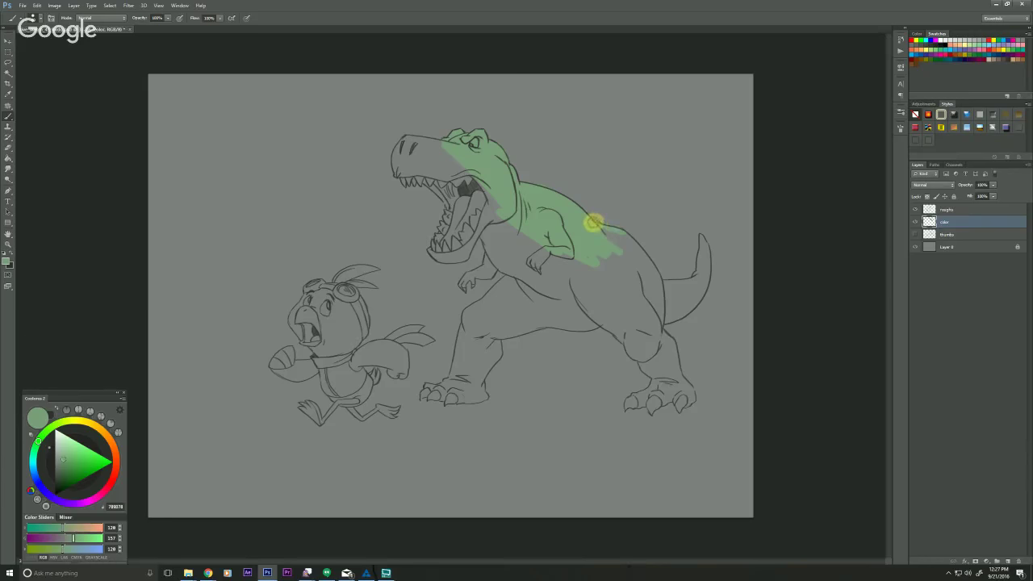
pyautogui.moveTo(593, 223)
pyautogui.mouseDown()
pyautogui.moveTo(639, 251)
pyautogui.moveTo(629, 239)
pyautogui.moveTo(661, 293)
pyautogui.moveTo(602, 222)
pyautogui.moveTo(609, 248)
pyautogui.moveTo(633, 258)
pyautogui.moveTo(654, 292)
pyautogui.moveTo(593, 243)
pyautogui.moveTo(613, 281)
pyautogui.moveTo(503, 227)
pyautogui.moveTo(515, 244)
pyautogui.moveTo(491, 197)
pyautogui.moveTo(501, 213)
pyautogui.moveTo(431, 153)
pyautogui.mouseUp()
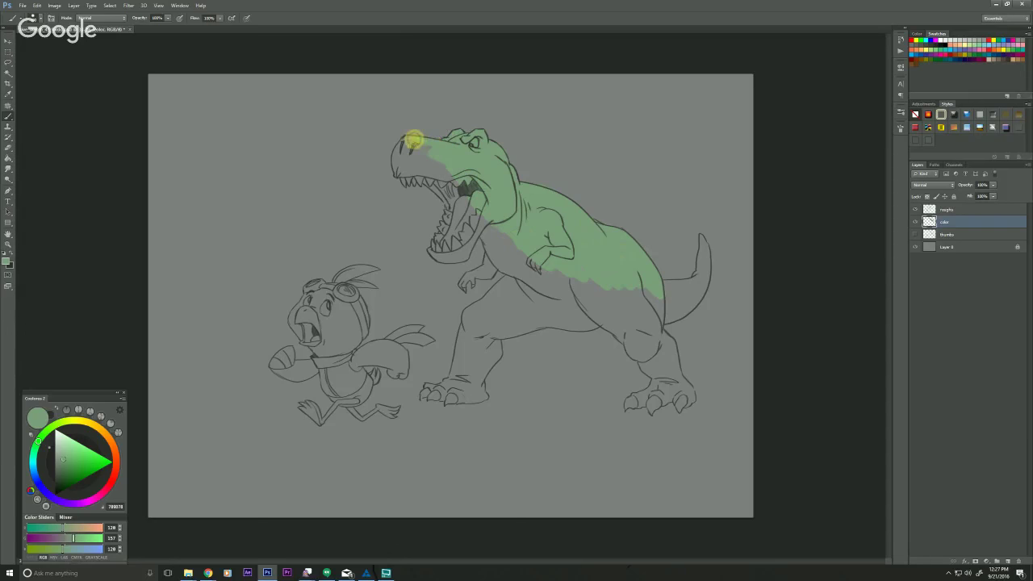
pyautogui.moveTo(399, 151)
pyautogui.mouseDown()
pyautogui.moveTo(422, 143)
pyautogui.moveTo(398, 148)
pyautogui.moveTo(396, 166)
pyautogui.moveTo(394, 154)
pyautogui.moveTo(411, 178)
pyautogui.mouseUp()
# - Fill the remaining part of the dinosaur's snout down to the upper lip and paint the lower jaw green
pyautogui.hotkey('ctrl', 'space')
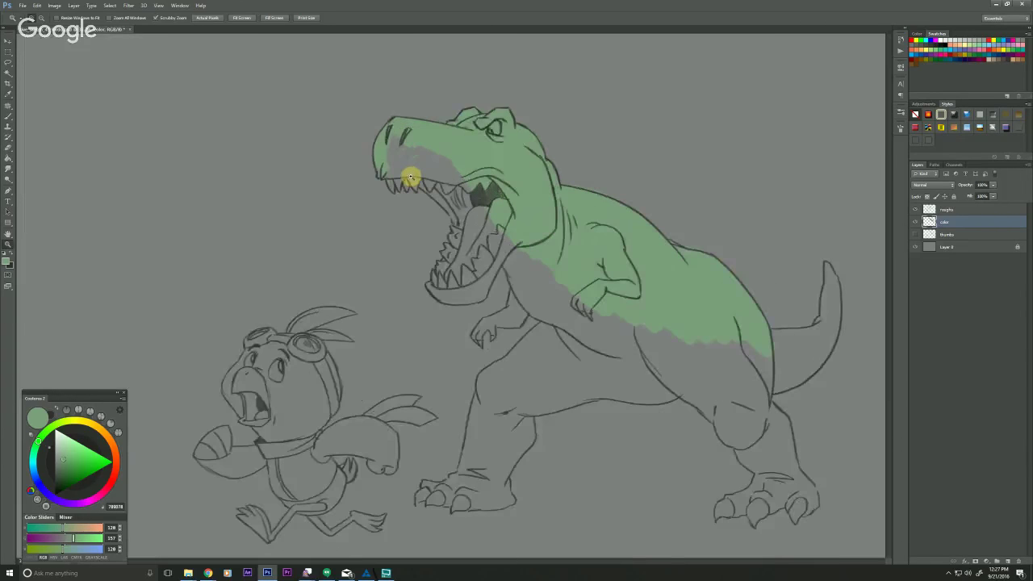
pyautogui.moveTo(402, 233); pyautogui.dragTo(383, 327)
pyautogui.press('b')
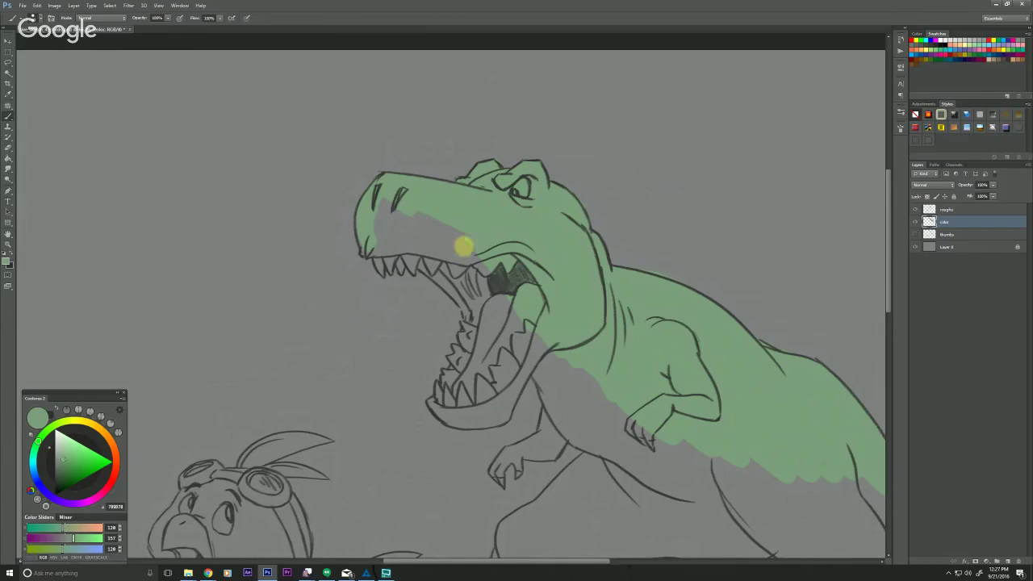
pyautogui.moveTo(477, 258); pyautogui.dragTo(447, 253)
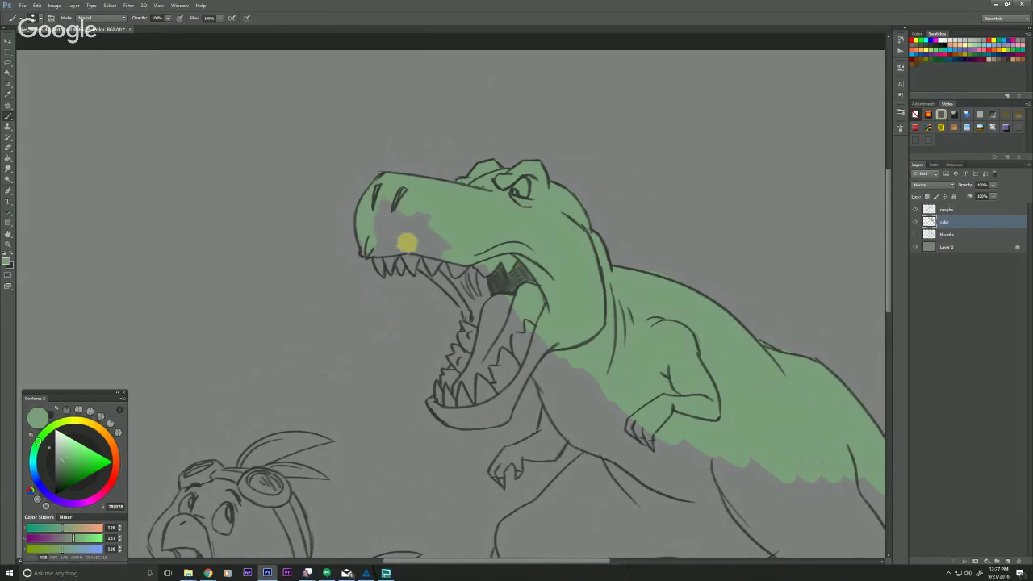
pyautogui.moveTo(418, 215)
pyautogui.mouseDown()
pyautogui.moveTo(373, 201)
pyautogui.moveTo(402, 221)
pyautogui.moveTo(388, 232)
pyautogui.moveTo(397, 244)
pyautogui.moveTo(376, 224)
pyautogui.mouseUp()
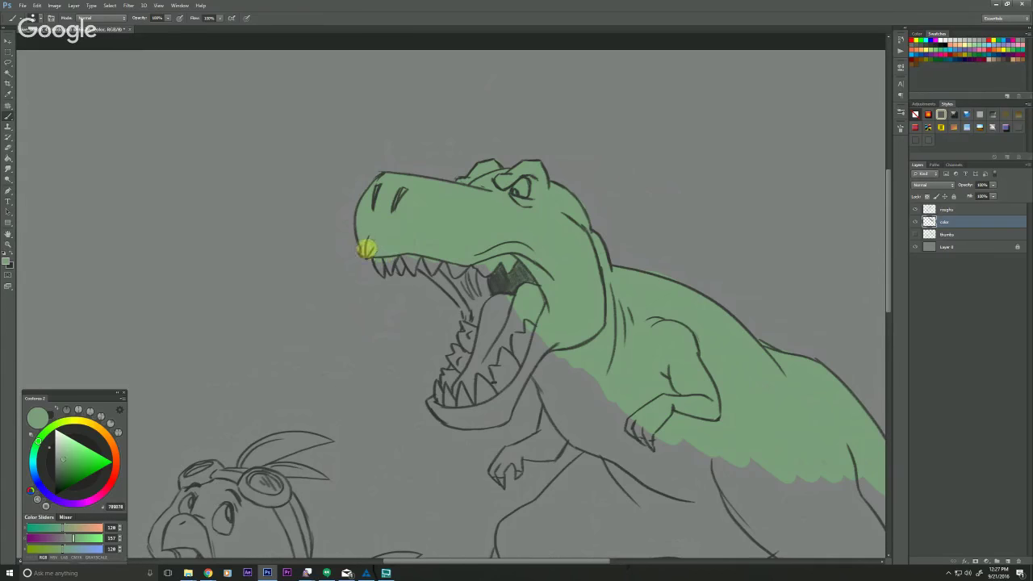
pyautogui.moveTo(355, 330); pyautogui.dragTo(260, 245)
pyautogui.moveTo(464, 232)
pyautogui.mouseDown()
pyautogui.moveTo(441, 284)
pyautogui.moveTo(437, 245)
pyautogui.moveTo(403, 335)
pyautogui.moveTo(395, 318)
pyautogui.moveTo(415, 301)
pyautogui.moveTo(357, 318)
pyautogui.moveTo(396, 337)
pyautogui.moveTo(339, 320)
pyautogui.mouseUp()
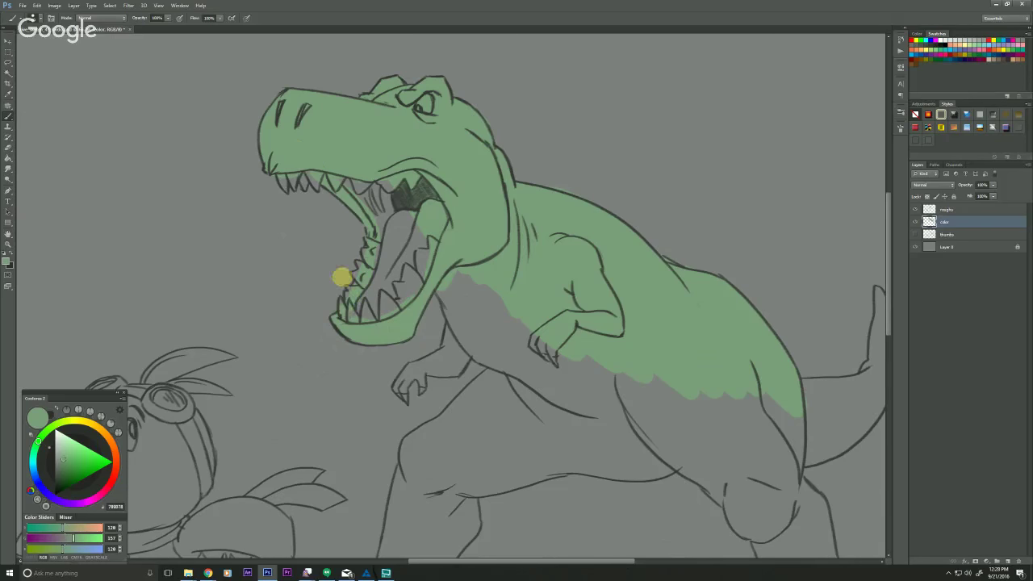
# - Paint the front edge of the dinosaur's chest, its far arm and hand, and the lower belly edge green
pyautogui.moveTo(473, 342)
pyautogui.mouseDown()
pyautogui.moveTo(441, 282)
pyautogui.moveTo(462, 326)
pyautogui.moveTo(451, 313)
pyautogui.moveTo(445, 263)
pyautogui.moveTo(470, 348)
pyautogui.mouseUp()
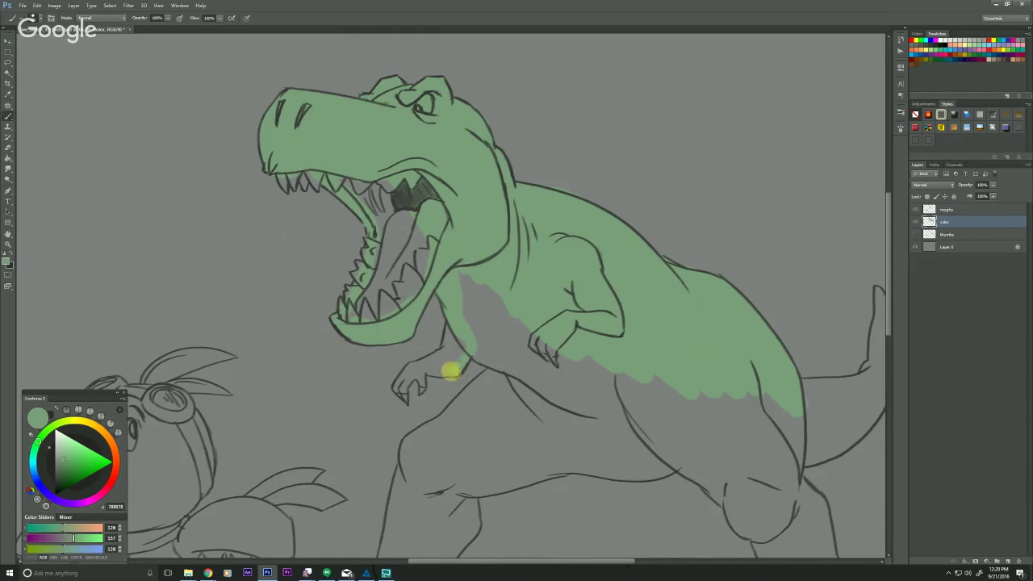
pyautogui.moveTo(417, 356)
pyautogui.mouseDown()
pyautogui.moveTo(442, 245)
pyautogui.moveTo(479, 271)
pyautogui.moveTo(459, 268)
pyautogui.moveTo(473, 250)
pyautogui.moveTo(452, 282)
pyautogui.mouseUp()
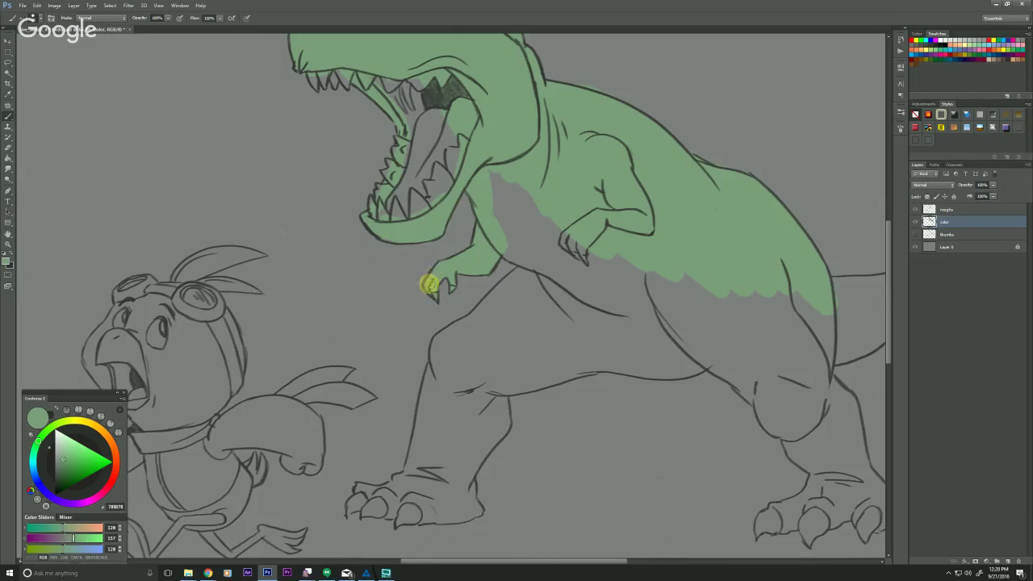
pyautogui.moveTo(428, 284)
pyautogui.mouseDown()
pyautogui.moveTo(440, 261)
pyautogui.moveTo(417, 274)
pyautogui.mouseUp()
pyautogui.moveTo(533, 293)
pyautogui.mouseDown()
pyautogui.moveTo(462, 258)
pyautogui.moveTo(515, 292)
pyautogui.moveTo(468, 268)
pyautogui.mouseUp()
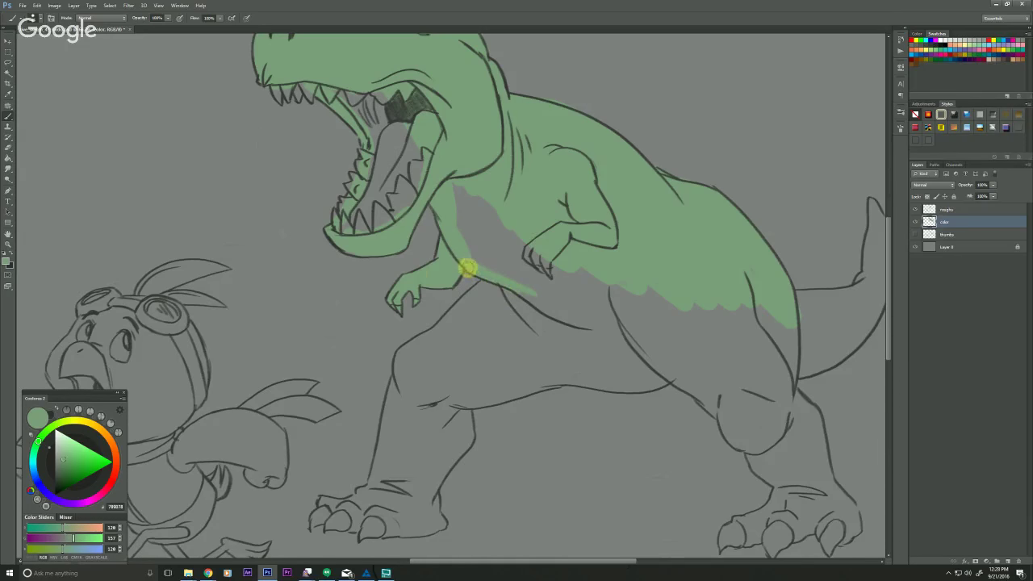
# - Fill the dinosaur's chest and belly with green and extend the color onto the top of the front thigh
pyautogui.moveTo(620, 362); pyautogui.dragTo(371, 331)
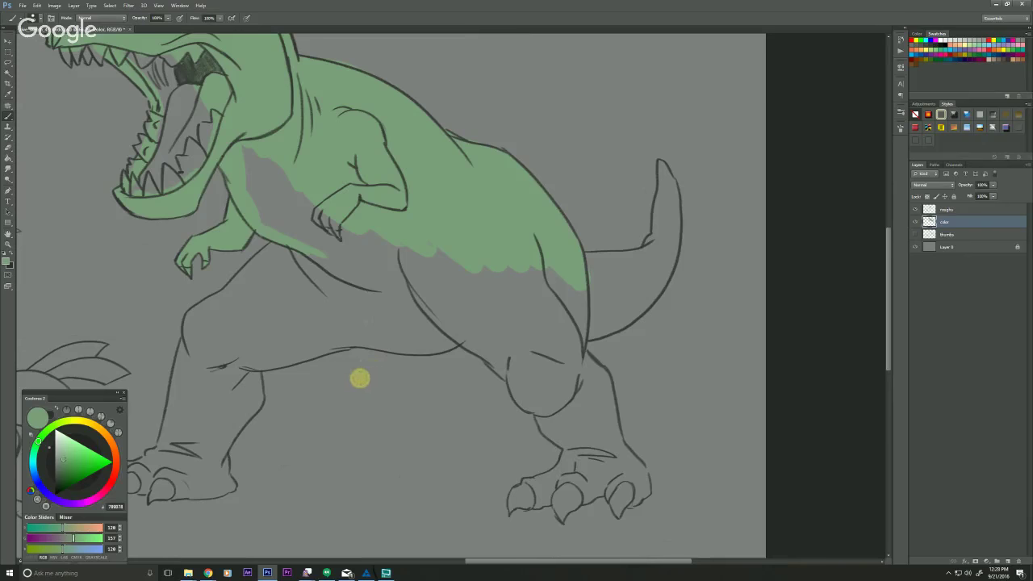
pyautogui.moveTo(342, 420); pyautogui.dragTo(422, 360)
pyautogui.moveTo(250, 407); pyautogui.dragTo(395, 403)
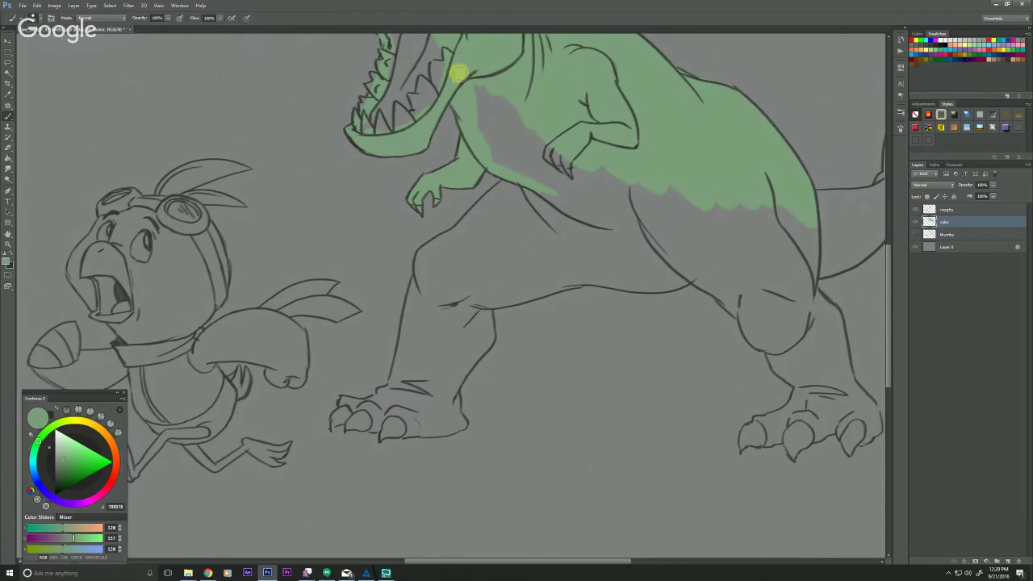
pyautogui.moveTo(462, 75)
pyautogui.mouseDown()
pyautogui.moveTo(477, 127)
pyautogui.moveTo(467, 99)
pyautogui.moveTo(476, 82)
pyautogui.moveTo(494, 163)
pyautogui.moveTo(482, 80)
pyautogui.moveTo(539, 188)
pyautogui.moveTo(510, 100)
pyautogui.moveTo(562, 167)
pyautogui.moveTo(570, 153)
pyautogui.moveTo(609, 190)
pyautogui.moveTo(588, 212)
pyautogui.moveTo(533, 185)
pyautogui.moveTo(544, 229)
pyautogui.moveTo(520, 179)
pyautogui.moveTo(489, 210)
pyautogui.moveTo(511, 176)
pyautogui.moveTo(459, 240)
pyautogui.mouseUp()
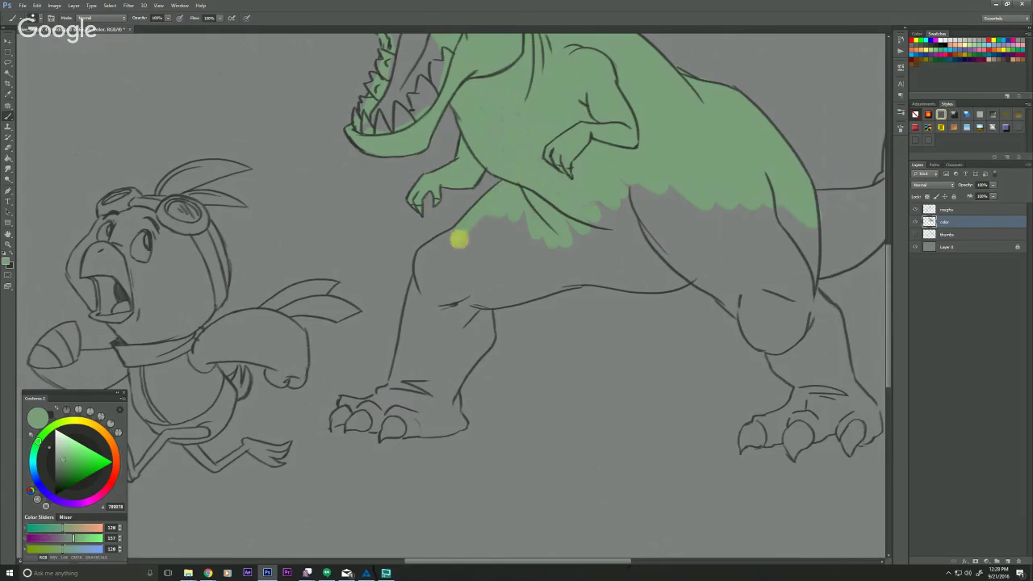
# - Paint the dinosaur's whole tail green and extend the color over the hind thigh toward the knee
pyautogui.moveTo(645, 323); pyautogui.dragTo(530, 364)
pyautogui.moveTo(394, 388)
pyautogui.mouseDown()
pyautogui.moveTo(604, 388)
pyautogui.moveTo(637, 378)
pyautogui.mouseUp()
pyautogui.moveTo(696, 403); pyautogui.dragTo(323, 475)
pyautogui.moveTo(753, 139)
pyautogui.mouseDown()
pyautogui.moveTo(759, 164)
pyautogui.moveTo(749, 128)
pyautogui.moveTo(758, 172)
pyautogui.moveTo(749, 126)
pyautogui.mouseUp()
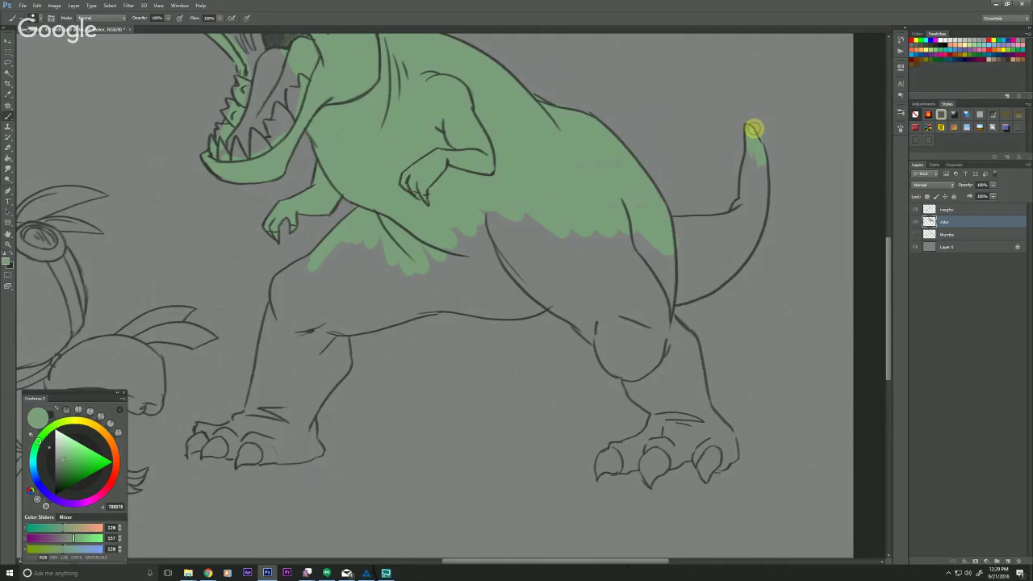
pyautogui.moveTo(753, 130)
pyautogui.mouseDown()
pyautogui.moveTo(750, 212)
pyautogui.moveTo(749, 147)
pyautogui.moveTo(746, 201)
pyautogui.moveTo(763, 155)
pyautogui.moveTo(752, 235)
pyautogui.moveTo(756, 168)
pyautogui.moveTo(732, 215)
pyautogui.moveTo(750, 131)
pyautogui.moveTo(752, 176)
pyautogui.moveTo(763, 187)
pyautogui.moveTo(752, 244)
pyautogui.moveTo(703, 295)
pyautogui.moveTo(657, 302)
pyautogui.mouseUp()
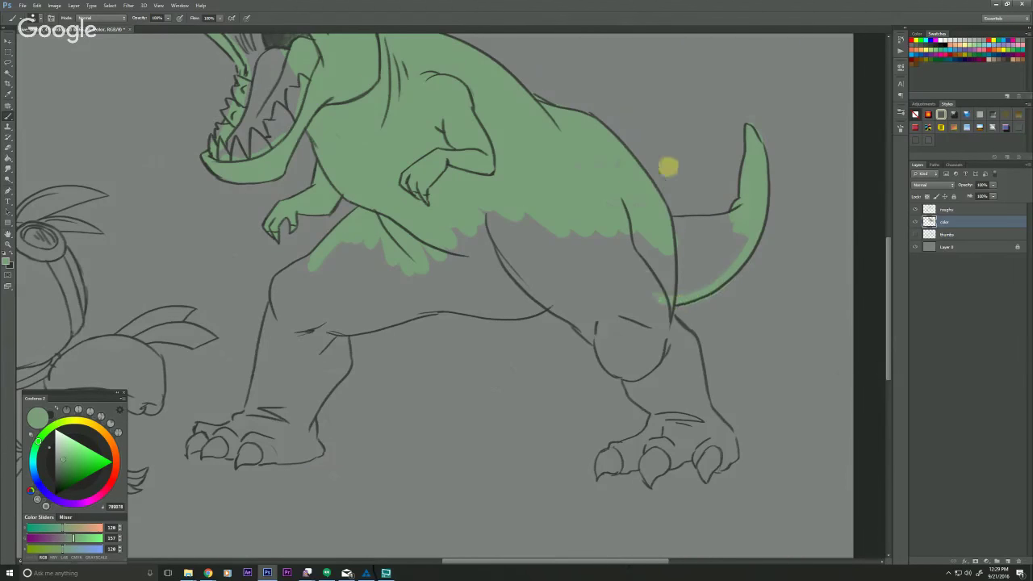
pyautogui.moveTo(741, 216)
pyautogui.mouseDown()
pyautogui.moveTo(683, 223)
pyautogui.moveTo(628, 204)
pyautogui.moveTo(738, 223)
pyautogui.moveTo(701, 250)
pyautogui.moveTo(717, 239)
pyautogui.moveTo(686, 252)
pyautogui.moveTo(736, 222)
pyautogui.moveTo(675, 241)
pyautogui.moveTo(669, 257)
pyautogui.moveTo(744, 230)
pyautogui.moveTo(708, 268)
pyautogui.moveTo(728, 261)
pyautogui.moveTo(644, 289)
pyautogui.moveTo(668, 224)
pyautogui.moveTo(665, 270)
pyautogui.moveTo(639, 241)
pyautogui.moveTo(628, 255)
pyautogui.moveTo(605, 240)
pyautogui.moveTo(612, 294)
pyautogui.moveTo(516, 211)
pyautogui.moveTo(509, 223)
pyautogui.moveTo(571, 296)
pyautogui.moveTo(476, 212)
pyautogui.moveTo(644, 292)
pyautogui.moveTo(667, 344)
pyautogui.moveTo(661, 292)
pyautogui.moveTo(665, 328)
pyautogui.moveTo(668, 302)
pyautogui.mouseUp()
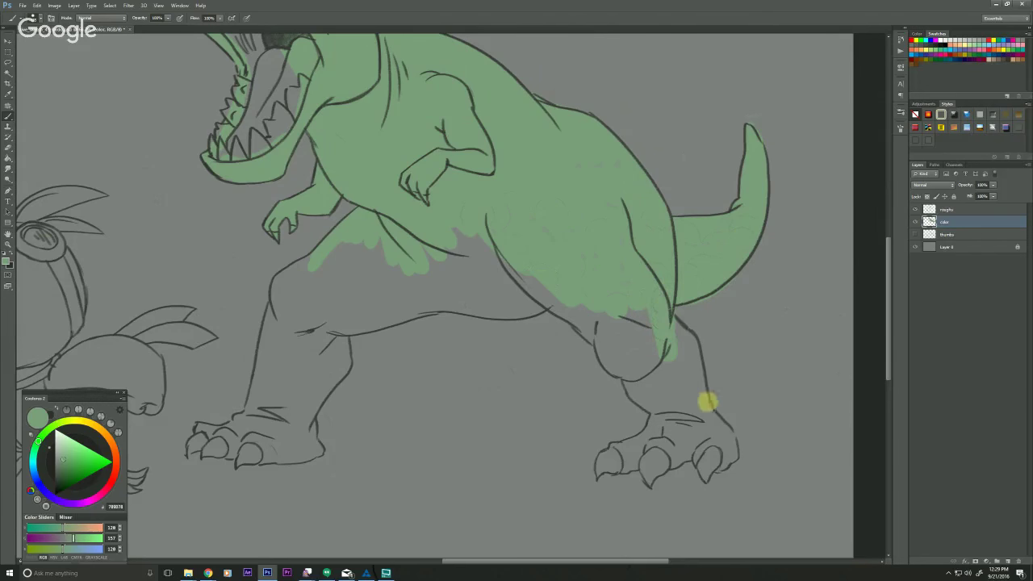
# - Paint the dinosaur's hind knee, lower leg and foot green, including all the toes and claws
pyautogui.moveTo(726, 434)
pyautogui.mouseDown()
pyautogui.moveTo(658, 361)
pyautogui.moveTo(701, 404)
pyautogui.moveTo(688, 339)
pyautogui.moveTo(661, 314)
pyautogui.moveTo(687, 368)
pyautogui.moveTo(682, 390)
pyautogui.moveTo(627, 326)
pyautogui.moveTo(654, 331)
pyautogui.moveTo(666, 370)
pyautogui.moveTo(616, 319)
pyautogui.moveTo(644, 370)
pyautogui.moveTo(625, 351)
pyautogui.moveTo(633, 369)
pyautogui.moveTo(620, 369)
pyautogui.moveTo(595, 307)
pyautogui.moveTo(614, 346)
pyautogui.moveTo(528, 281)
pyautogui.moveTo(538, 273)
pyautogui.moveTo(565, 304)
pyautogui.mouseUp()
pyautogui.moveTo(487, 323); pyautogui.dragTo(453, 235)
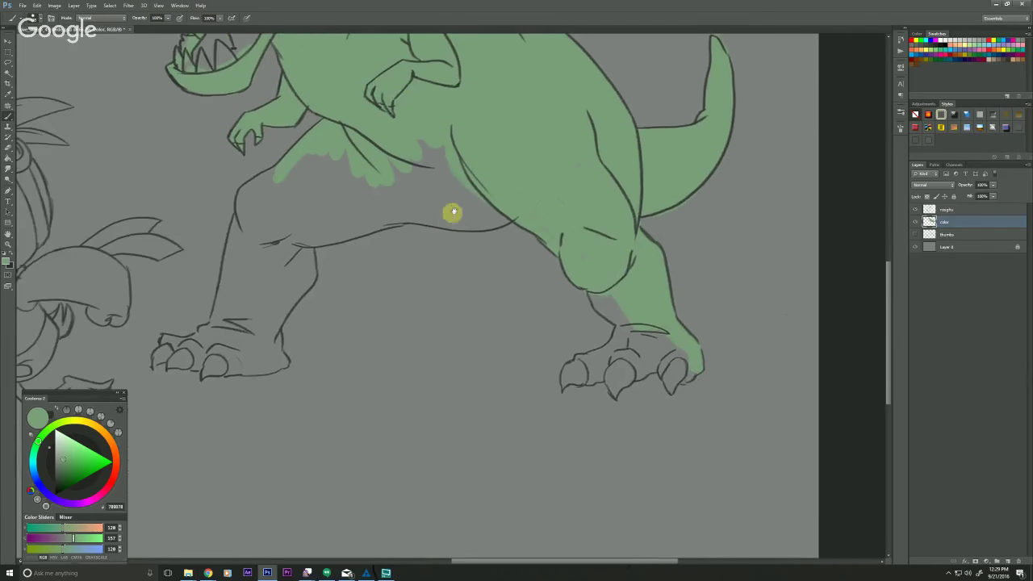
pyautogui.moveTo(516, 345); pyautogui.dragTo(519, 327)
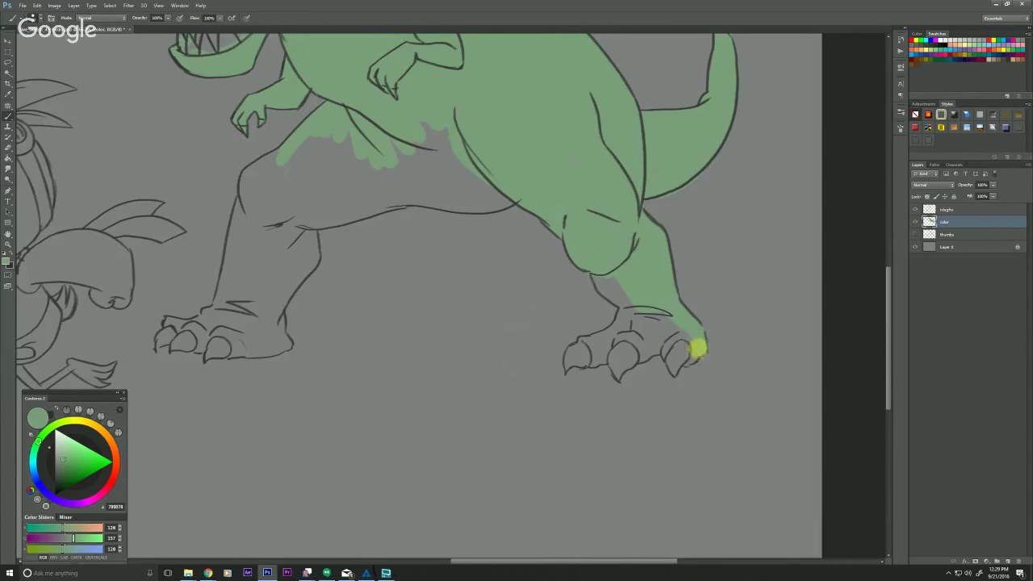
pyautogui.moveTo(676, 366)
pyautogui.mouseDown()
pyautogui.moveTo(680, 328)
pyautogui.moveTo(659, 334)
pyautogui.moveTo(657, 350)
pyautogui.moveTo(618, 358)
pyautogui.moveTo(615, 347)
pyautogui.mouseUp()
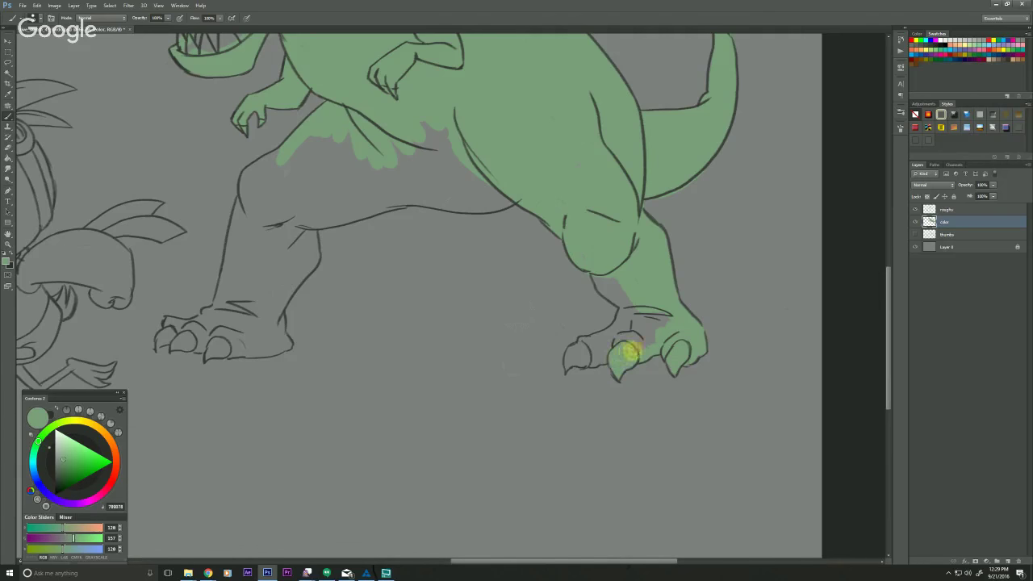
pyautogui.moveTo(522, 332); pyautogui.dragTo(544, 310)
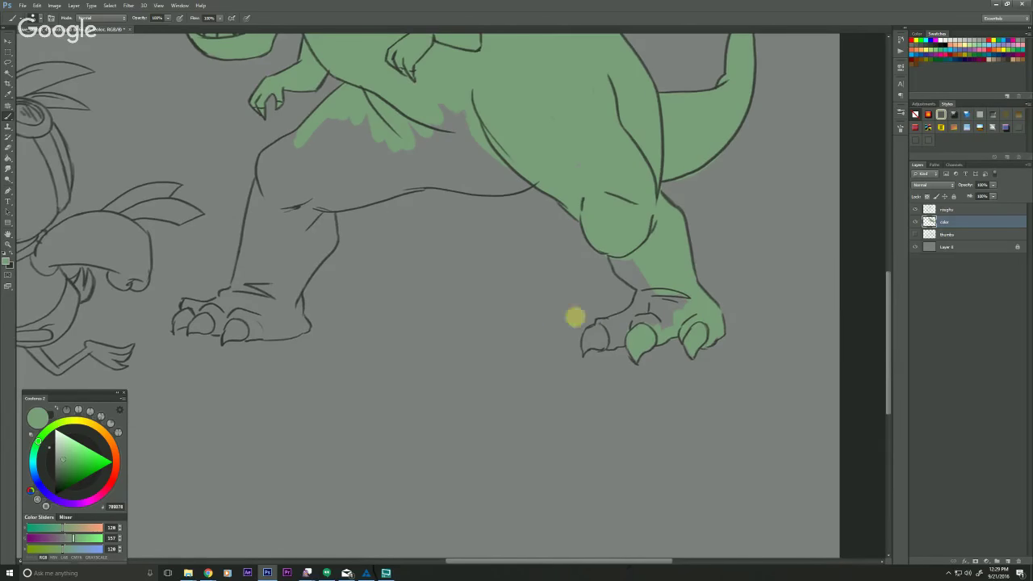
pyautogui.click(633, 331)
pyautogui.moveTo(633, 330)
pyautogui.mouseDown()
pyautogui.moveTo(678, 318)
pyautogui.moveTo(645, 332)
pyautogui.moveTo(690, 297)
pyautogui.moveTo(661, 310)
pyautogui.moveTo(649, 308)
pyautogui.moveTo(656, 290)
pyautogui.moveTo(626, 340)
pyautogui.mouseUp()
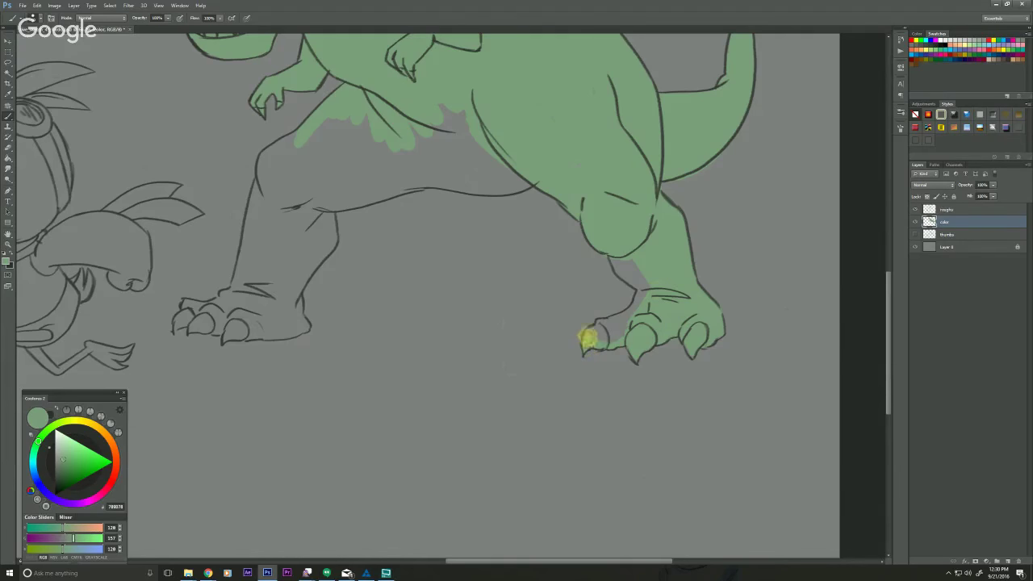
pyautogui.moveTo(587, 338)
pyautogui.mouseDown()
pyautogui.moveTo(648, 285)
pyautogui.moveTo(615, 334)
pyautogui.moveTo(632, 310)
pyautogui.moveTo(601, 324)
pyautogui.mouseUp()
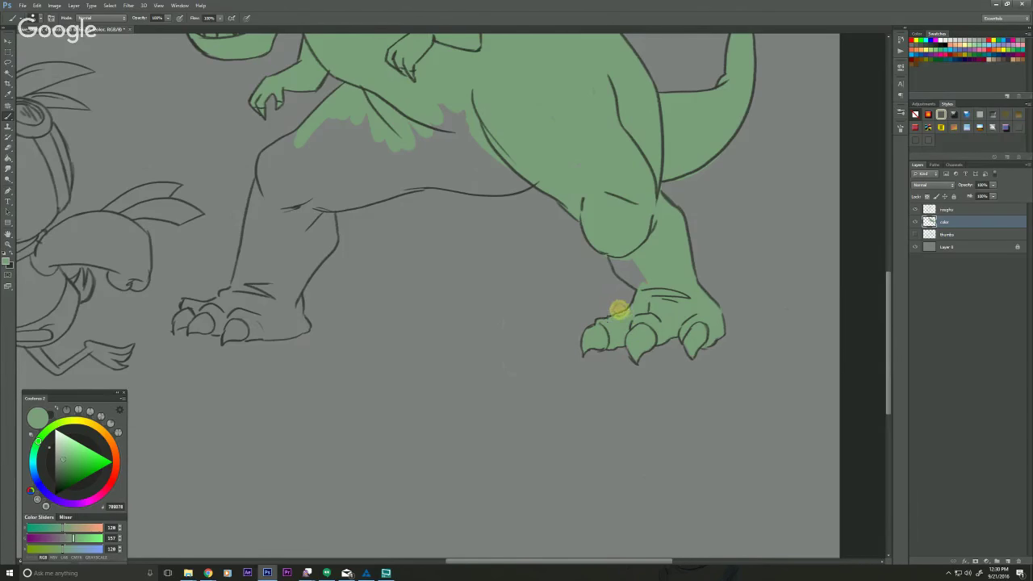
pyautogui.moveTo(622, 308)
pyautogui.mouseDown()
pyautogui.moveTo(618, 221)
pyautogui.moveTo(655, 292)
pyautogui.moveTo(634, 263)
pyautogui.moveTo(641, 281)
pyautogui.moveTo(620, 264)
pyautogui.moveTo(643, 288)
pyautogui.moveTo(615, 267)
pyautogui.mouseUp()
# - Fill the dinosaur's front thigh with green from the belly down to the knee
pyautogui.moveTo(302, 278); pyautogui.dragTo(511, 394)
pyautogui.moveTo(527, 233)
pyautogui.mouseDown()
pyautogui.moveTo(679, 224)
pyautogui.moveTo(570, 252)
pyautogui.moveTo(645, 220)
pyautogui.moveTo(527, 263)
pyautogui.moveTo(543, 224)
pyautogui.moveTo(507, 245)
pyautogui.moveTo(586, 277)
pyautogui.moveTo(753, 283)
pyautogui.moveTo(714, 298)
pyautogui.moveTo(606, 294)
pyautogui.moveTo(494, 314)
pyautogui.mouseUp()
pyautogui.moveTo(703, 247)
pyautogui.mouseDown()
pyautogui.moveTo(717, 291)
pyautogui.moveTo(680, 266)
pyautogui.moveTo(617, 258)
pyautogui.moveTo(547, 267)
pyautogui.moveTo(671, 284)
pyautogui.moveTo(489, 293)
pyautogui.moveTo(489, 253)
pyautogui.moveTo(471, 272)
pyautogui.moveTo(471, 306)
pyautogui.moveTo(485, 239)
pyautogui.mouseUp()
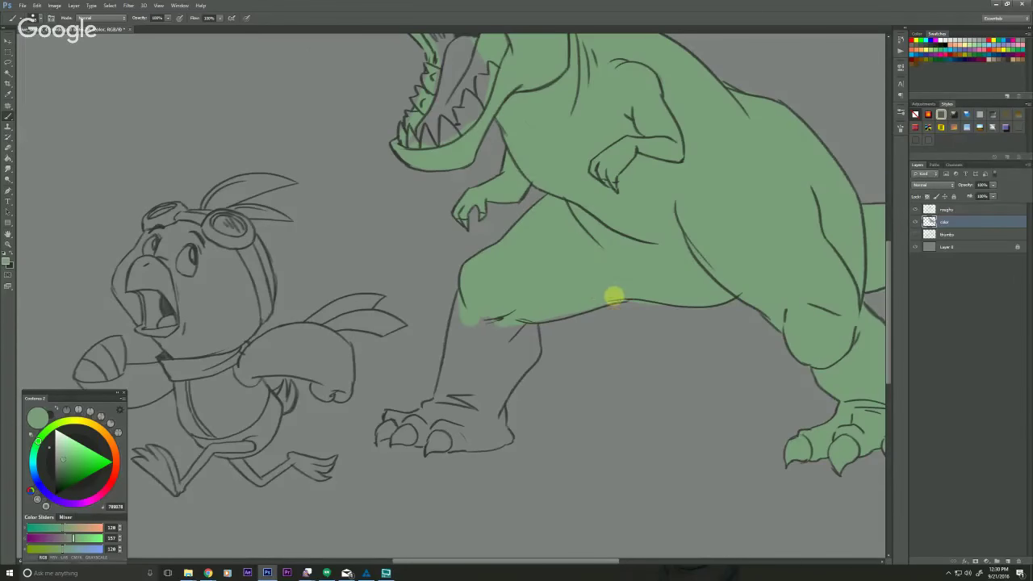
pyautogui.moveTo(457, 348); pyautogui.dragTo(381, 336)
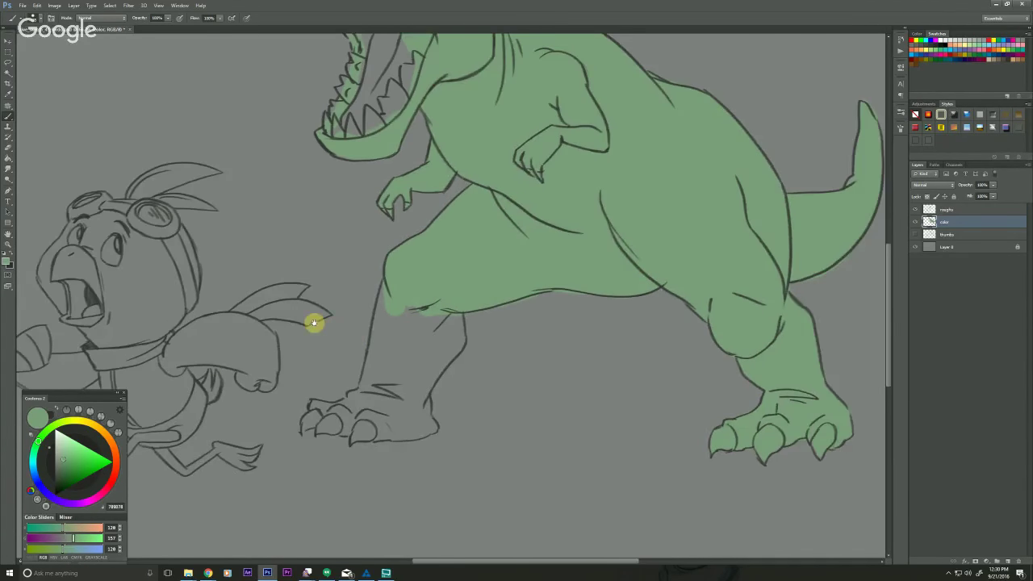
# - Paint the dinosaur's front lower leg green from the knee down toward the foot
pyautogui.moveTo(421, 382)
pyautogui.mouseDown()
pyautogui.moveTo(374, 376)
pyautogui.moveTo(452, 406)
pyautogui.mouseUp()
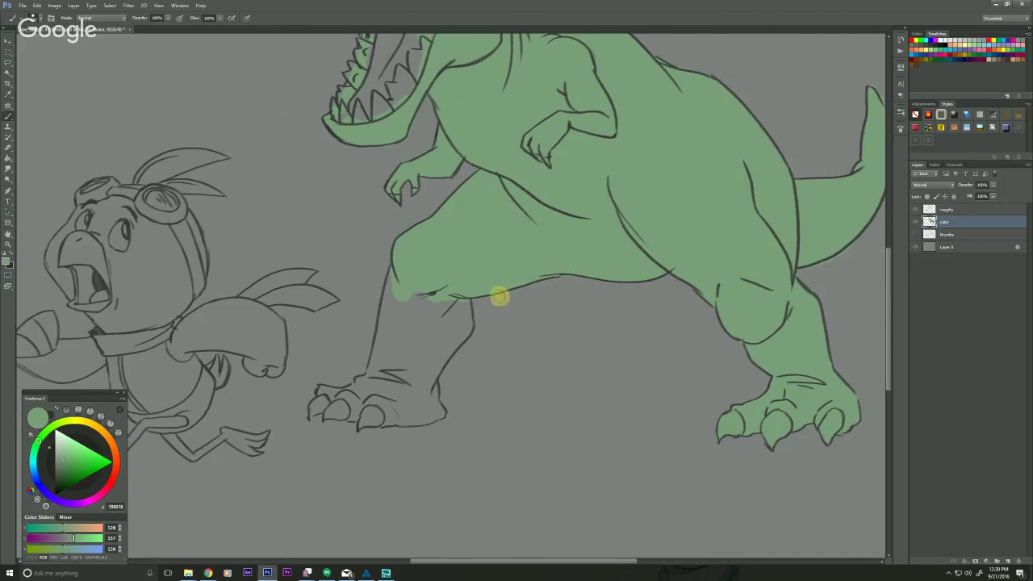
pyautogui.moveTo(375, 362); pyautogui.dragTo(501, 325)
pyautogui.moveTo(554, 247); pyautogui.dragTo(513, 315)
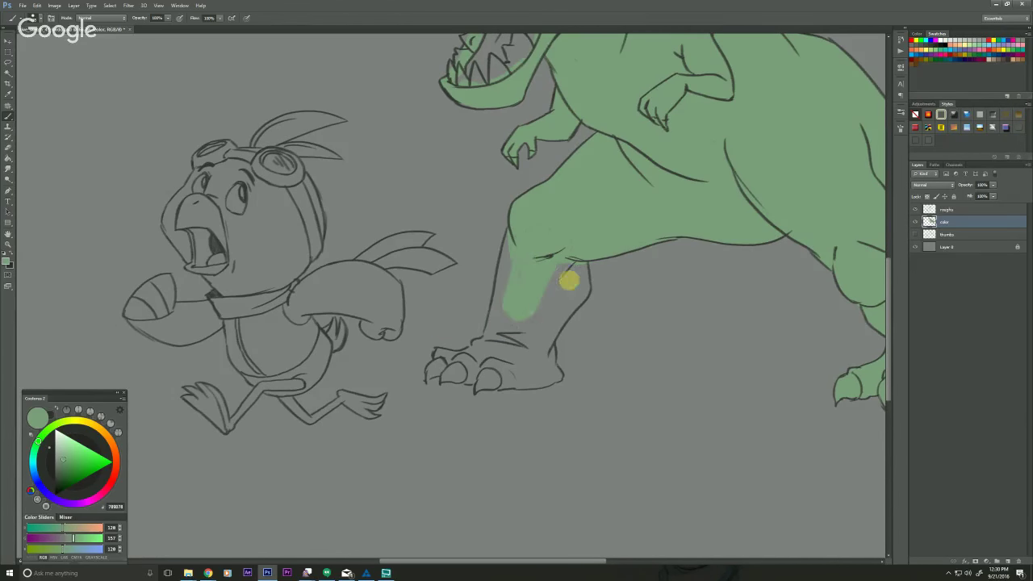
pyautogui.moveTo(583, 279)
pyautogui.mouseDown()
pyautogui.moveTo(564, 260)
pyautogui.moveTo(543, 295)
pyautogui.moveTo(556, 244)
pyautogui.moveTo(546, 266)
pyautogui.moveTo(584, 275)
pyautogui.moveTo(587, 287)
pyautogui.moveTo(536, 350)
pyautogui.moveTo(521, 321)
pyautogui.moveTo(535, 289)
pyautogui.moveTo(593, 270)
pyautogui.mouseUp()
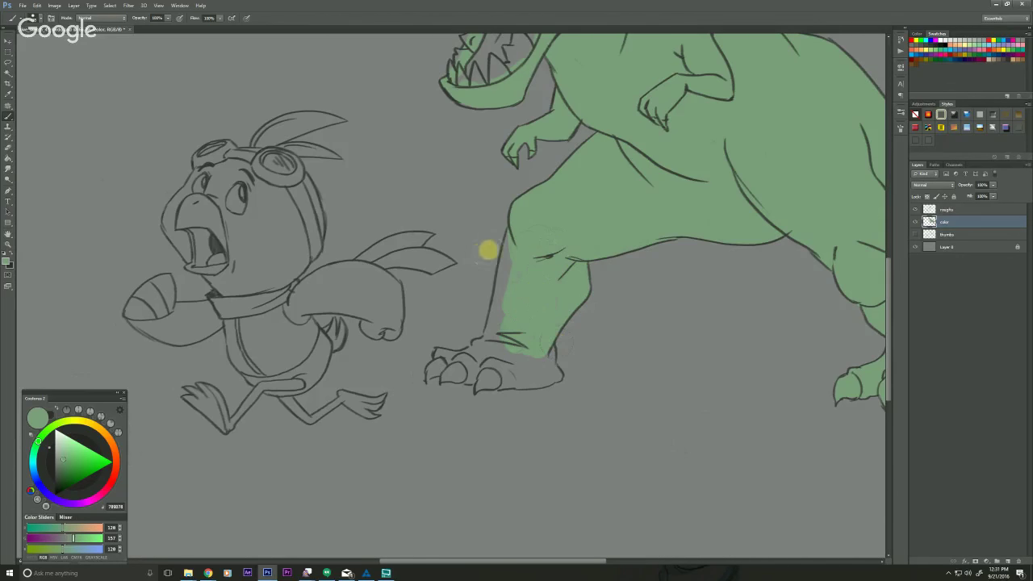
pyautogui.moveTo(512, 266)
pyautogui.mouseDown()
pyautogui.moveTo(499, 319)
pyautogui.moveTo(513, 226)
pyautogui.moveTo(490, 348)
pyautogui.moveTo(500, 294)
pyautogui.moveTo(551, 362)
pyautogui.mouseUp()
# - Choose a pale yellow and fill the dinosaur's eye with it, then resample the green beside the brow
pyautogui.moveTo(447, 97); pyautogui.dragTo(360, 406)
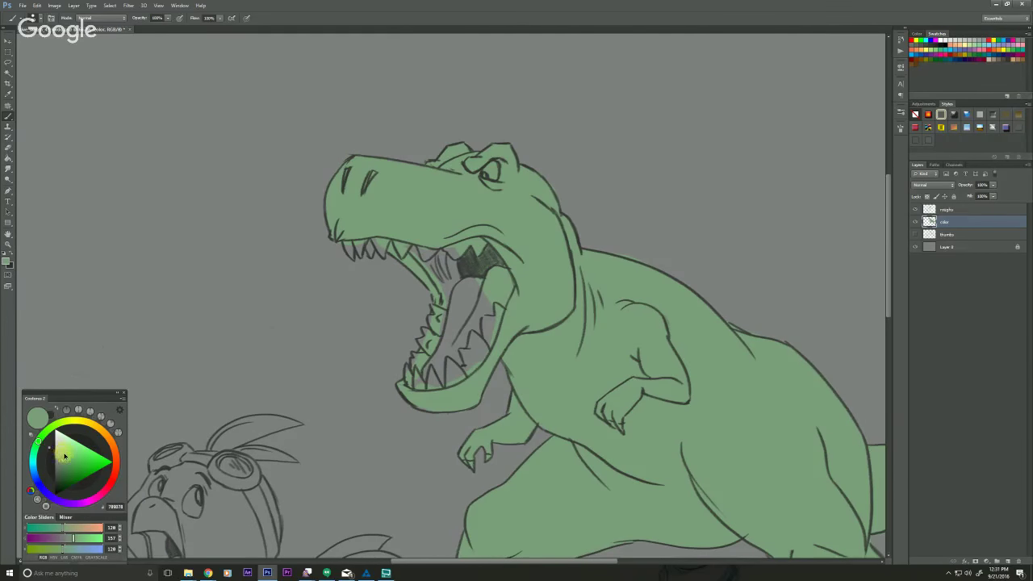
pyautogui.moveTo(58, 443); pyautogui.dragTo(56, 438)
pyautogui.click(73, 422)
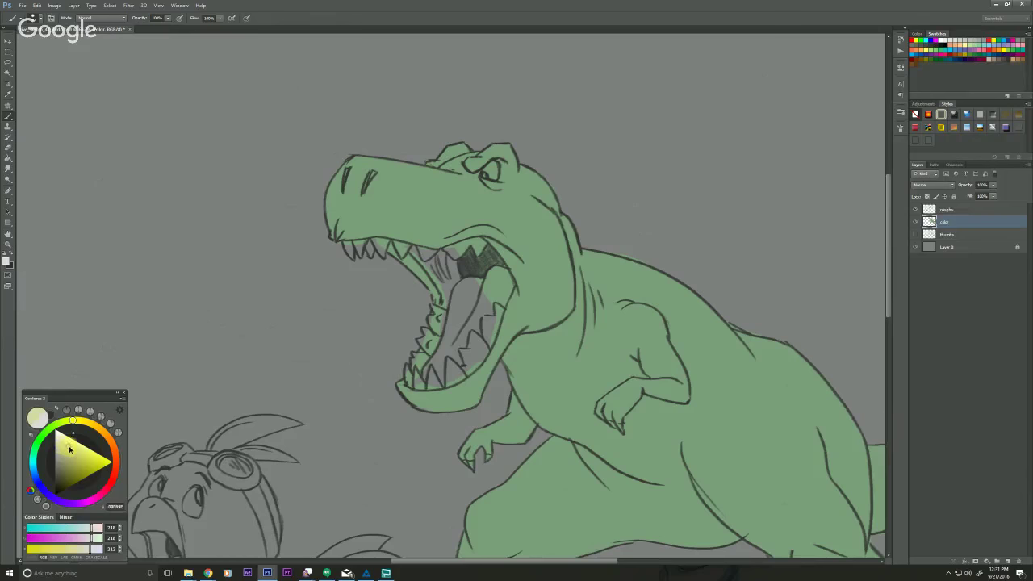
pyautogui.click(70, 449)
pyautogui.moveTo(488, 171); pyautogui.dragTo(492, 167)
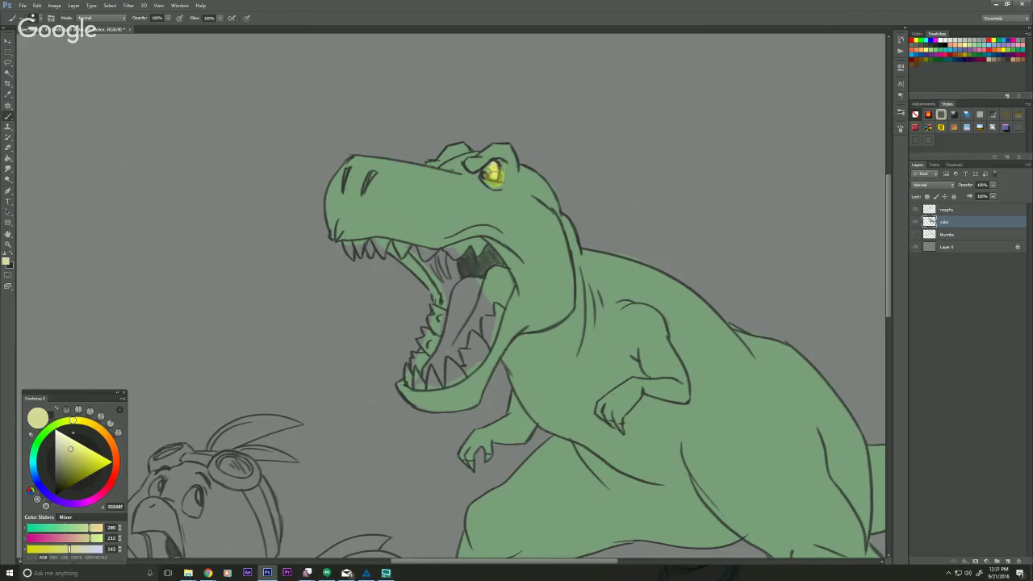
pyautogui.keyDown('alt'); pyautogui.click(500, 155); pyautogui.keyUp('alt')
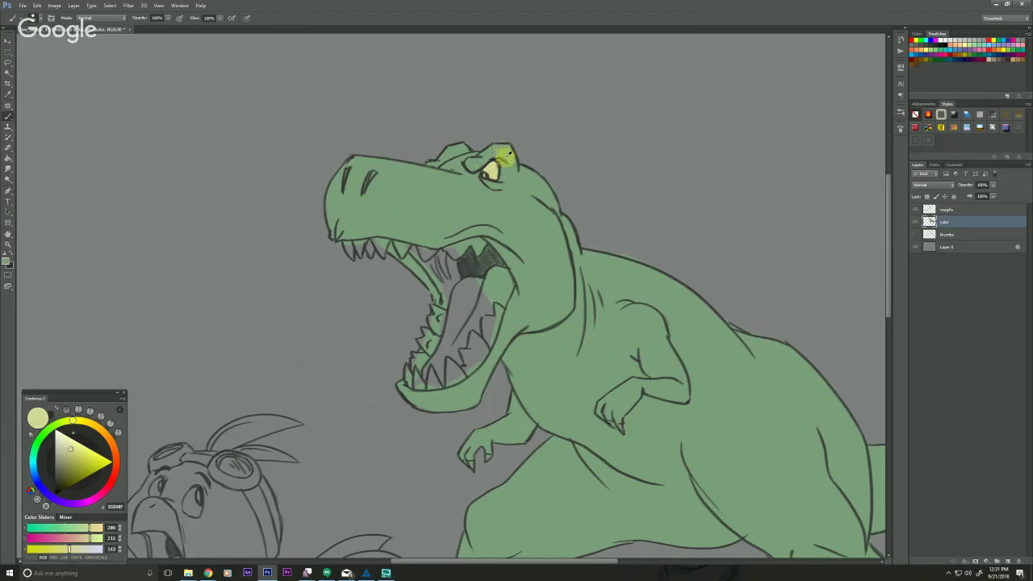
# - Choose a light gray-white and paint the rearmost near-side lower tooth in the dinosaur's mouth
pyautogui.moveTo(405, 174); pyautogui.dragTo(427, 122)
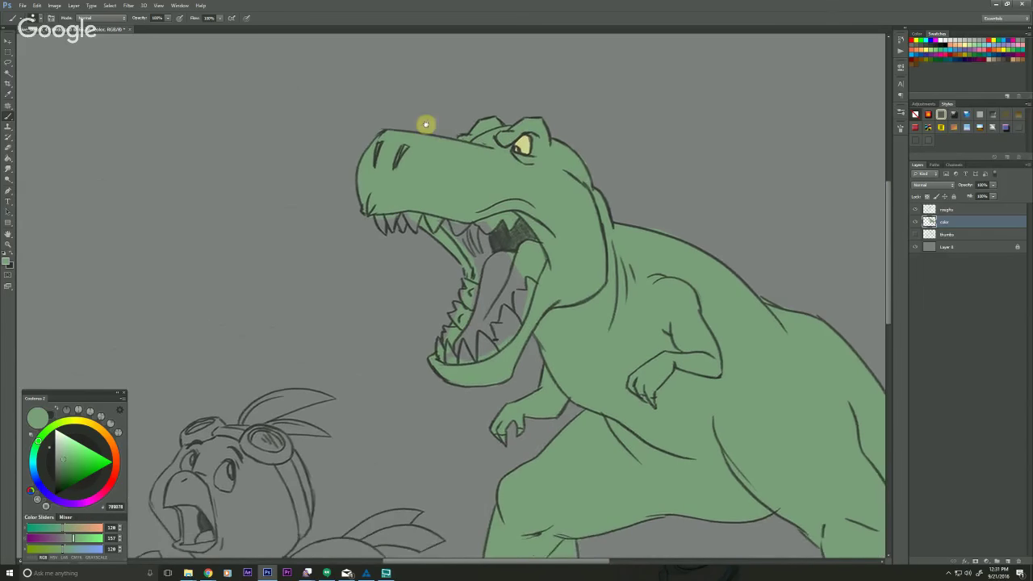
pyautogui.moveTo(62, 452); pyautogui.dragTo(56, 442)
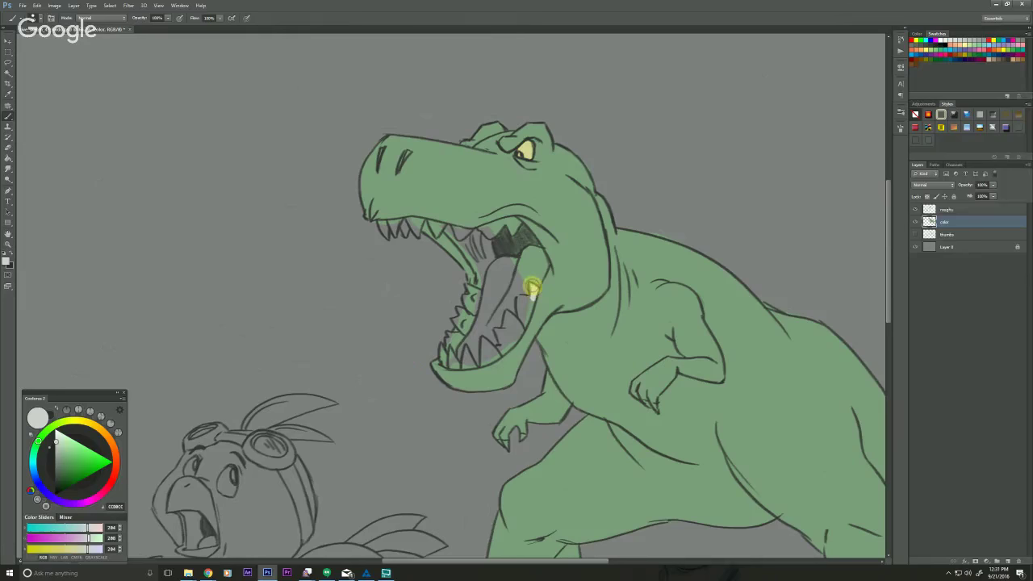
pyautogui.moveTo(530, 286); pyautogui.dragTo(528, 311)
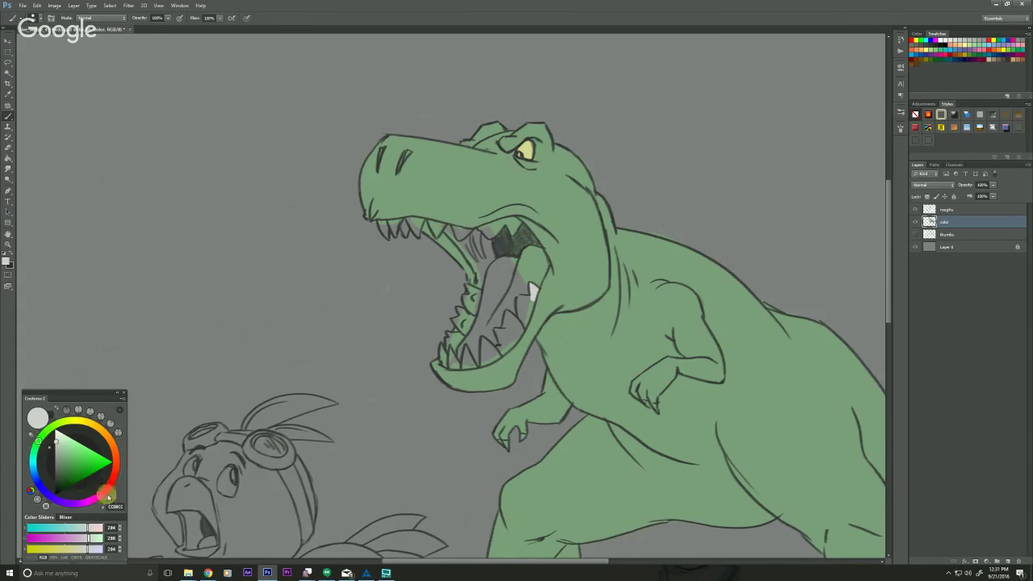
# - Mix a muted pink of about RGB 207, 116, 143 and paint both halves of the dinosaur's upper tongue
pyautogui.click(98, 496)
pyautogui.moveTo(78, 459)
pyautogui.mouseDown()
pyautogui.moveTo(74, 466)
pyautogui.moveTo(67, 453)
pyautogui.mouseUp()
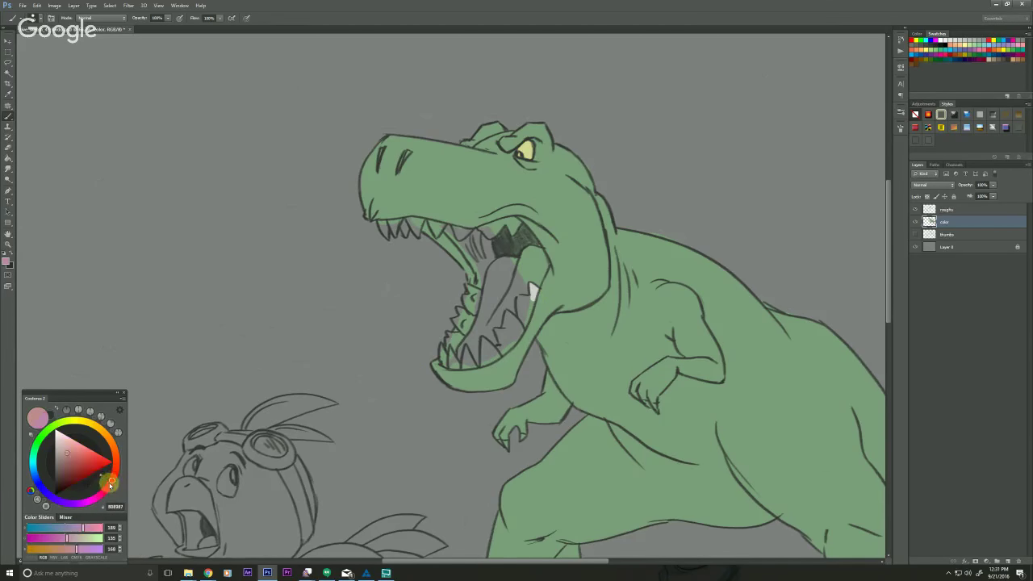
pyautogui.click(110, 485)
pyautogui.click(76, 458)
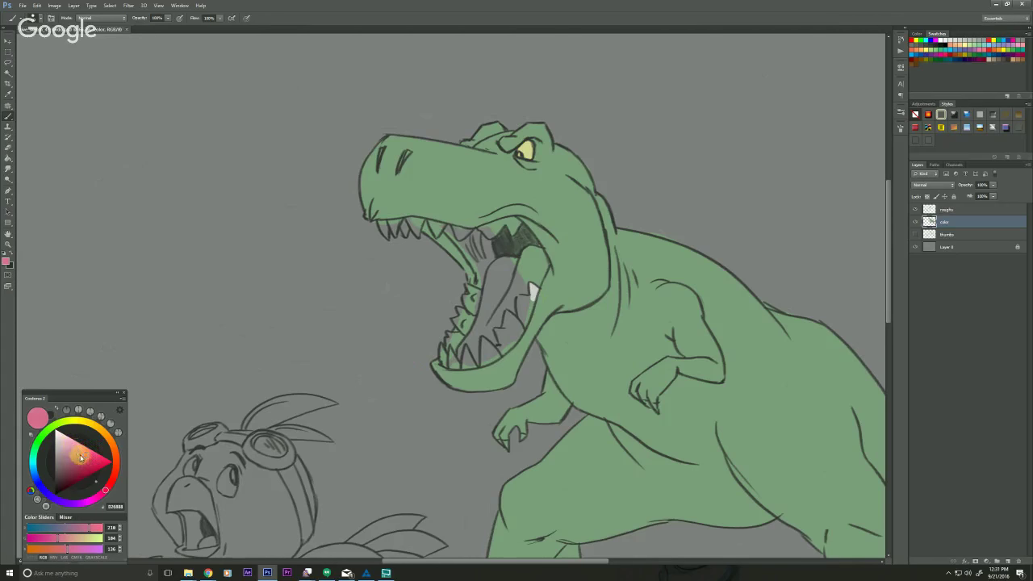
pyautogui.moveTo(530, 256); pyautogui.dragTo(509, 299)
pyautogui.click(77, 458)
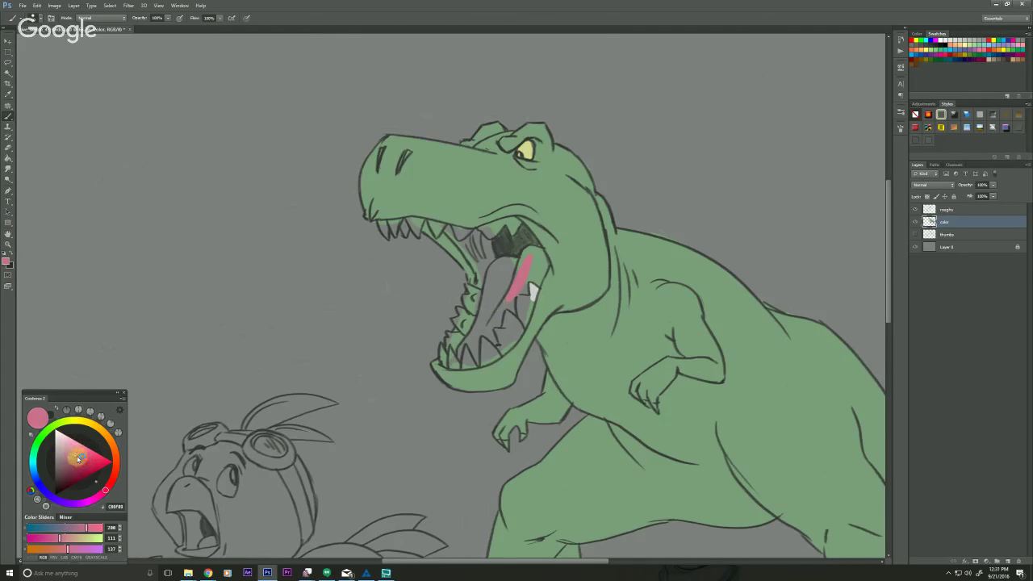
pyautogui.click(75, 460)
pyautogui.moveTo(528, 257)
pyautogui.mouseDown()
pyautogui.moveTo(500, 312)
pyautogui.moveTo(529, 251)
pyautogui.mouseUp()
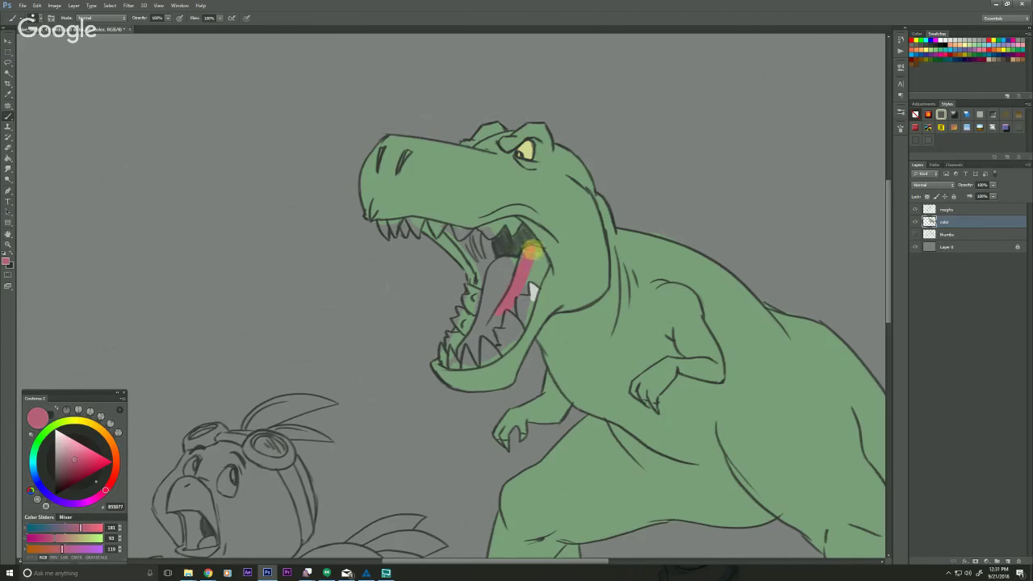
pyautogui.click(74, 456)
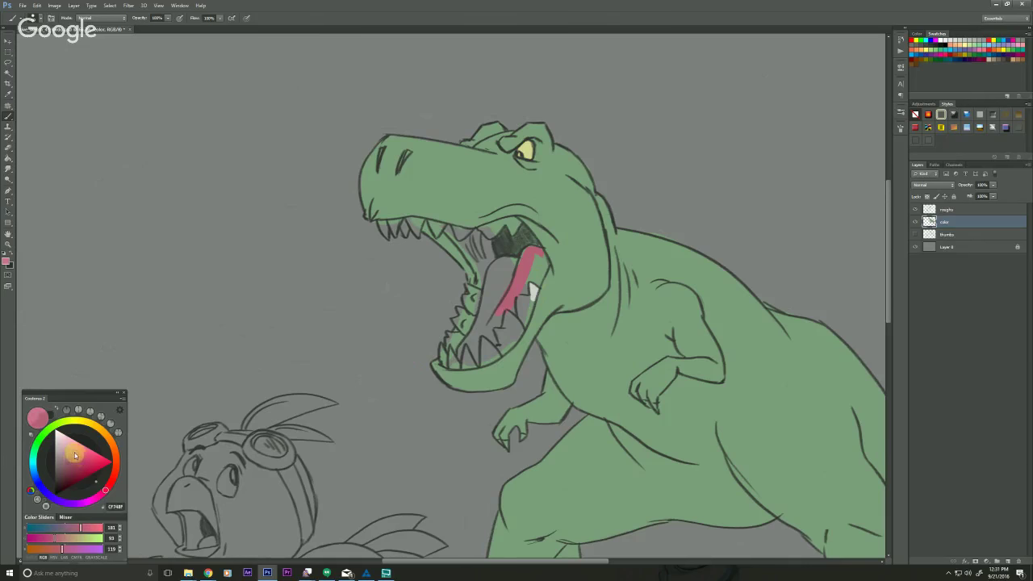
pyautogui.moveTo(535, 259)
pyautogui.mouseDown()
pyautogui.moveTo(513, 288)
pyautogui.moveTo(524, 261)
pyautogui.moveTo(543, 254)
pyautogui.moveTo(529, 249)
pyautogui.moveTo(519, 267)
pyautogui.moveTo(539, 253)
pyautogui.moveTo(537, 285)
pyautogui.moveTo(539, 269)
pyautogui.moveTo(523, 284)
pyautogui.moveTo(515, 261)
pyautogui.moveTo(489, 268)
pyautogui.moveTo(502, 264)
pyautogui.moveTo(490, 294)
pyautogui.moveTo(508, 265)
pyautogui.moveTo(509, 274)
pyautogui.moveTo(473, 307)
pyautogui.mouseUp()
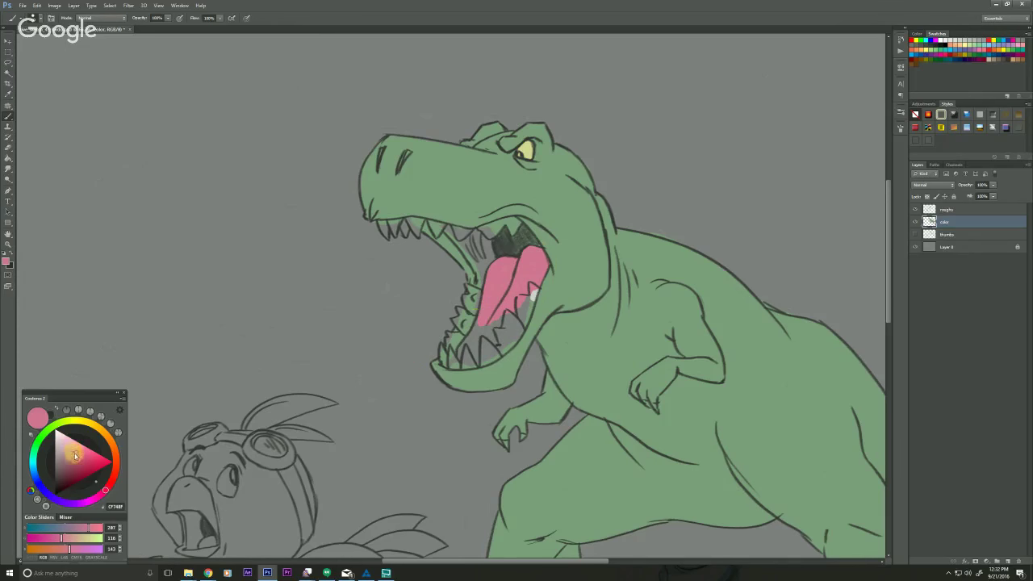
# - Darken the pink to a deep maroon of about RGB 95, 61, 71 and fill the back of the dinosaur's mouth
pyautogui.moveTo(74, 454); pyautogui.dragTo(68, 469)
pyautogui.moveTo(515, 233); pyautogui.dragTo(498, 242)
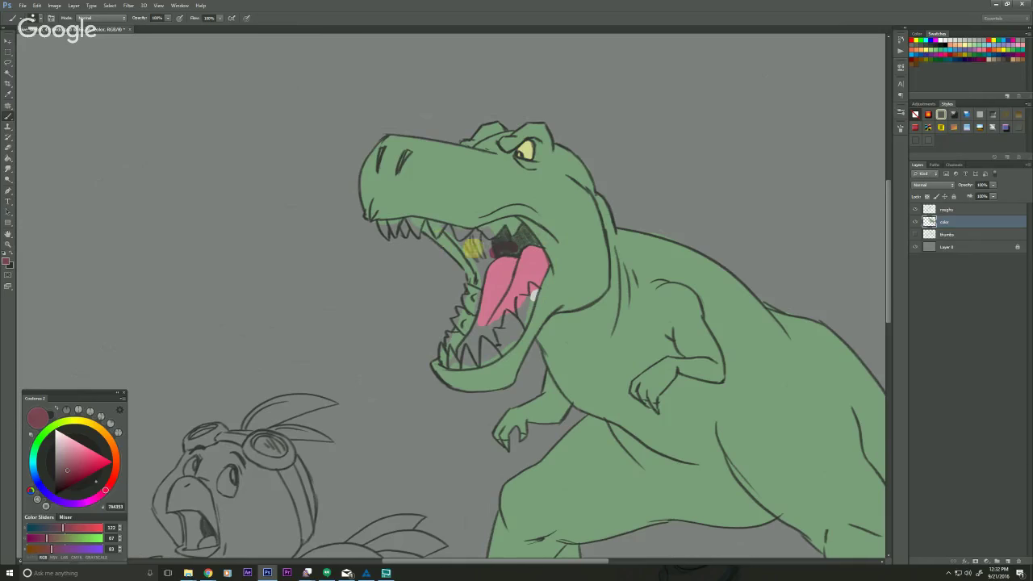
pyautogui.click(63, 473)
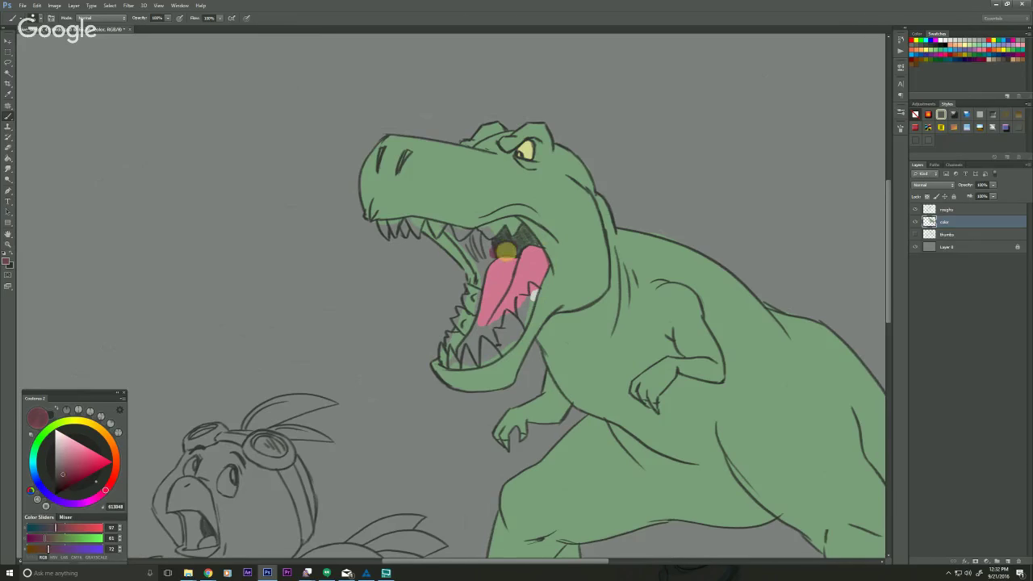
pyautogui.moveTo(511, 247); pyautogui.dragTo(482, 249)
pyautogui.click(62, 475)
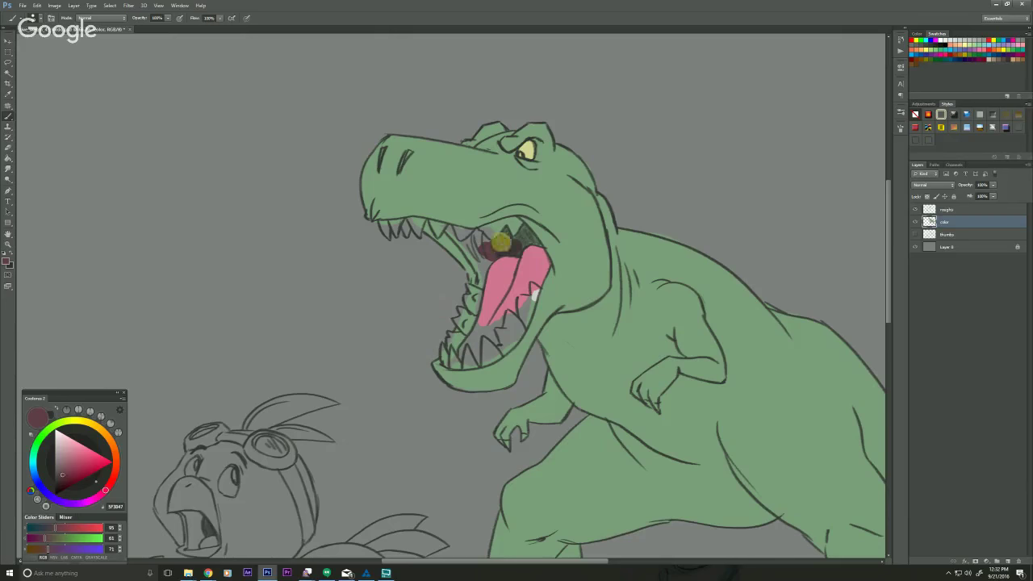
pyautogui.moveTo(501, 243); pyautogui.dragTo(535, 234)
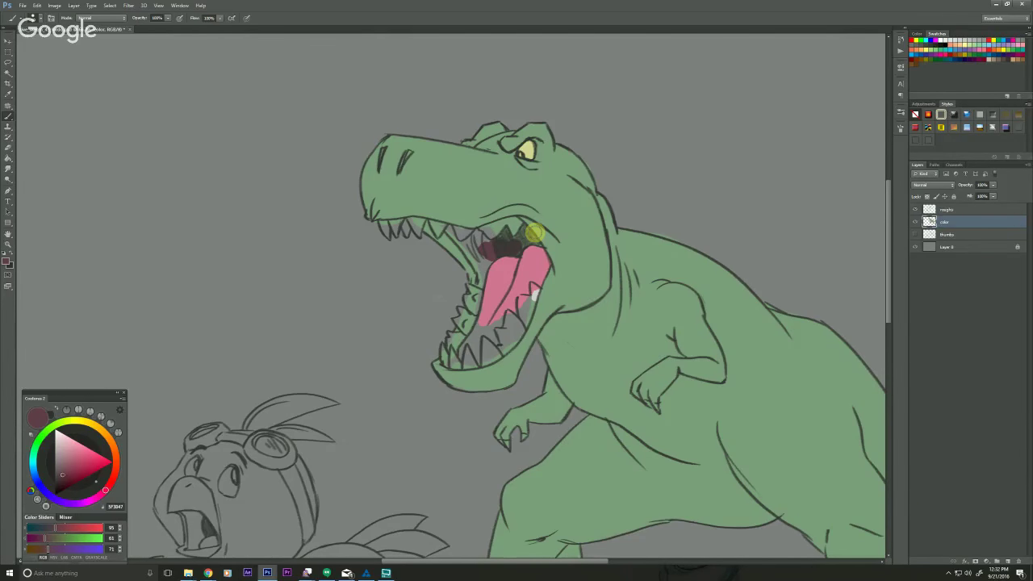
pyautogui.moveTo(536, 233)
pyautogui.mouseDown()
pyautogui.moveTo(506, 230)
pyautogui.moveTo(500, 240)
pyautogui.moveTo(541, 246)
pyautogui.moveTo(528, 235)
pyautogui.moveTo(536, 242)
pyautogui.moveTo(522, 239)
pyautogui.moveTo(518, 255)
pyautogui.moveTo(482, 235)
pyautogui.mouseUp()
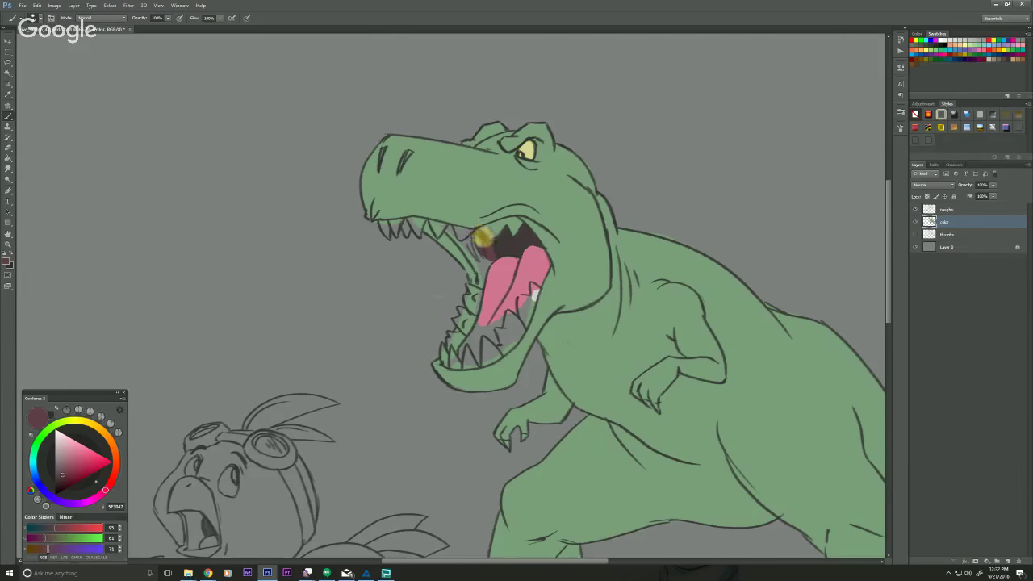
# - Extend the dark maroon over the dinosaur's inner cheek, from the upper teeth down to the far lower teeth
pyautogui.click(61, 480)
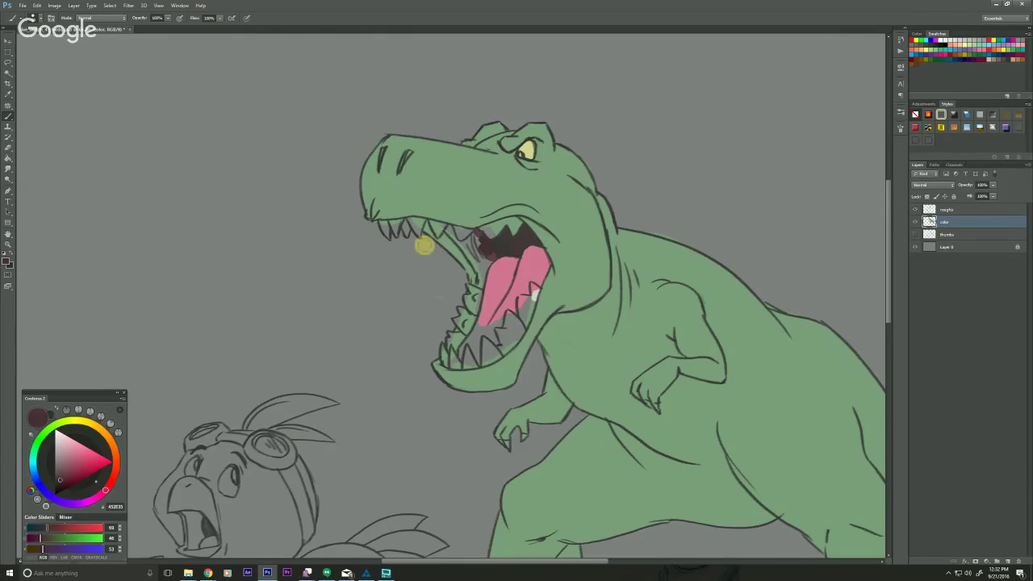
pyautogui.keyDown('alt'); pyautogui.click(491, 251); pyautogui.keyUp('alt')
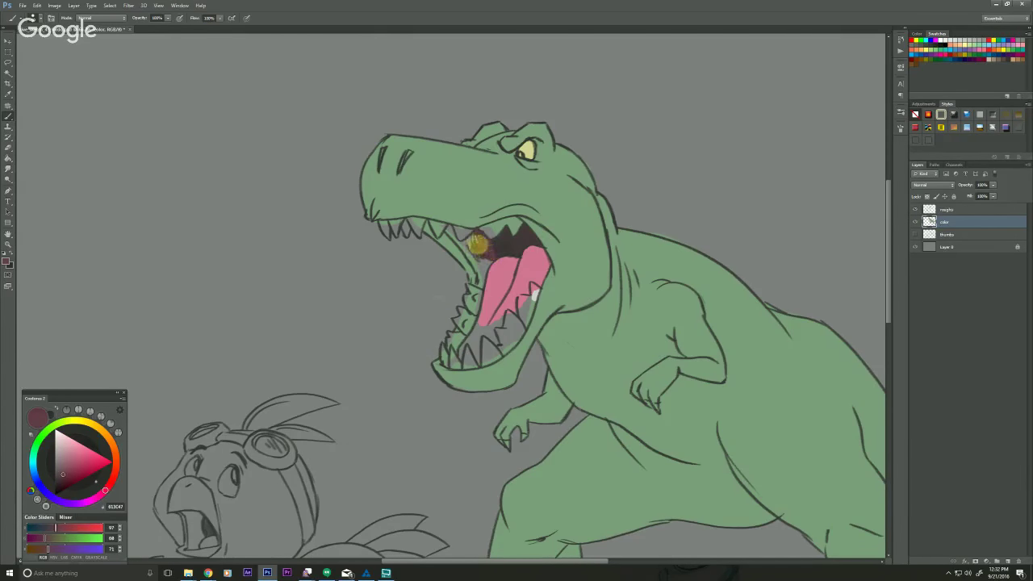
pyautogui.moveTo(492, 250)
pyautogui.mouseDown()
pyautogui.moveTo(469, 237)
pyautogui.moveTo(477, 241)
pyautogui.moveTo(455, 235)
pyautogui.moveTo(466, 247)
pyautogui.moveTo(444, 226)
pyautogui.mouseUp()
pyautogui.moveTo(392, 378); pyautogui.dragTo(383, 349)
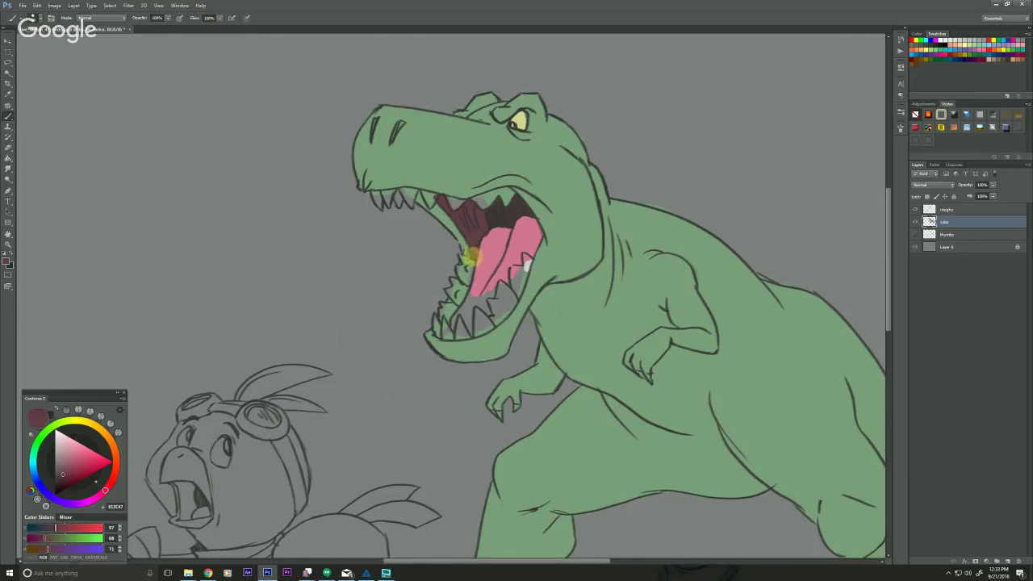
pyautogui.moveTo(472, 256)
pyautogui.mouseDown()
pyautogui.moveTo(479, 227)
pyautogui.moveTo(453, 206)
pyautogui.moveTo(486, 224)
pyautogui.moveTo(462, 198)
pyautogui.mouseUp()
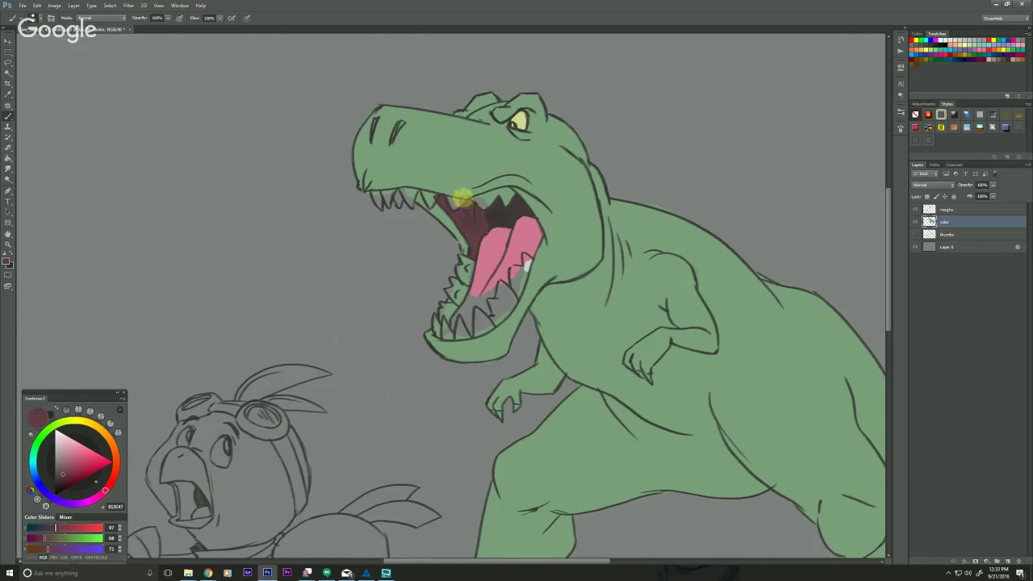
# - Sample the tongue's pink and extend it down the lower jaw to the front teeth
pyautogui.keyDown('alt'); pyautogui.click(492, 245); pyautogui.keyUp('alt')
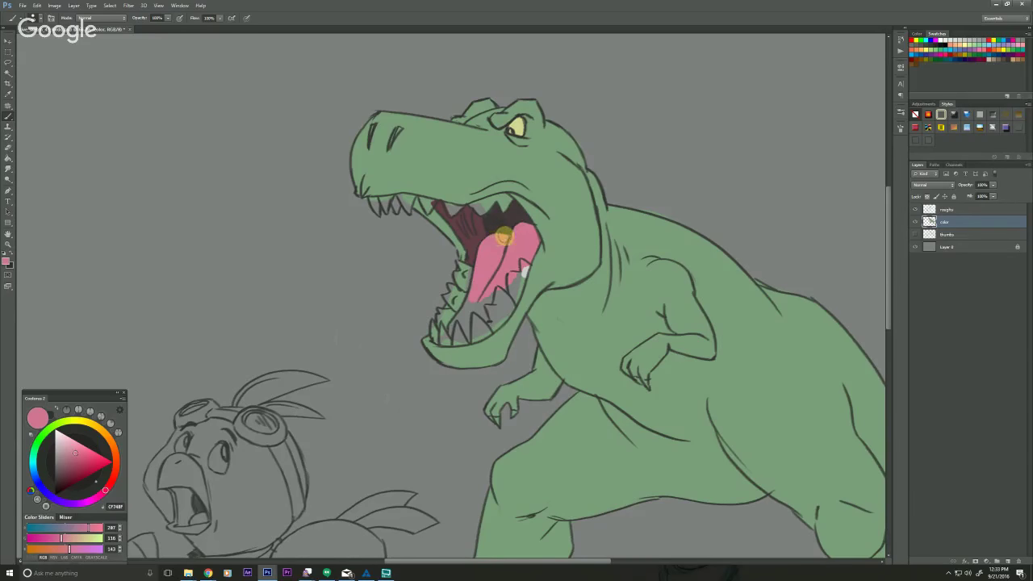
pyautogui.moveTo(504, 236); pyautogui.dragTo(523, 201)
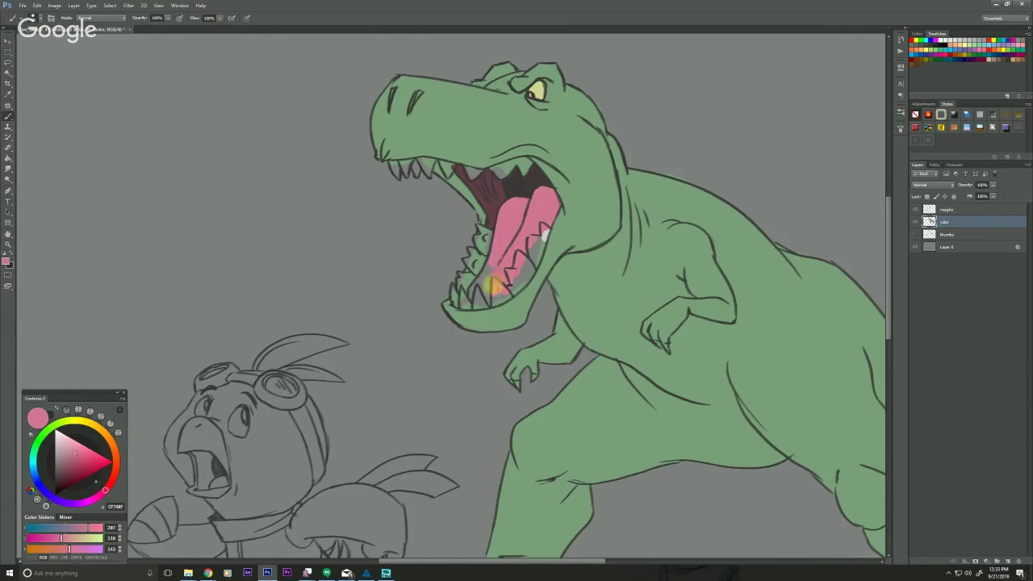
pyautogui.moveTo(493, 287)
pyautogui.mouseDown()
pyautogui.moveTo(493, 258)
pyautogui.moveTo(482, 278)
pyautogui.moveTo(489, 297)
pyautogui.moveTo(475, 296)
pyautogui.moveTo(502, 248)
pyautogui.moveTo(485, 291)
pyautogui.mouseUp()
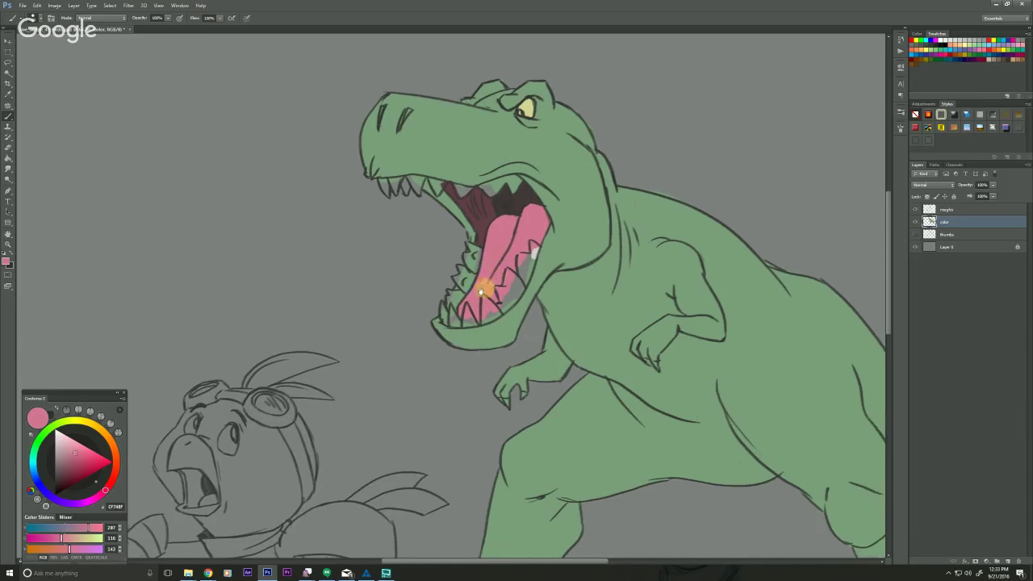
# - Paint the near row of lower teeth gray-white up to the jaw tip, resampling colors to clean up their edges
pyautogui.keyDown('alt'); pyautogui.click(534, 251); pyautogui.keyUp('alt')
pyautogui.moveTo(534, 255)
pyautogui.mouseDown()
pyautogui.moveTo(535, 238)
pyautogui.moveTo(524, 279)
pyautogui.moveTo(515, 289)
pyautogui.moveTo(513, 272)
pyautogui.moveTo(496, 305)
pyautogui.moveTo(505, 316)
pyautogui.moveTo(483, 299)
pyautogui.moveTo(492, 313)
pyautogui.mouseUp()
pyautogui.keyDown('alt'); pyautogui.click(510, 321); pyautogui.keyUp('alt')
pyautogui.keyDown('alt'); pyautogui.click(508, 298); pyautogui.keyUp('alt')
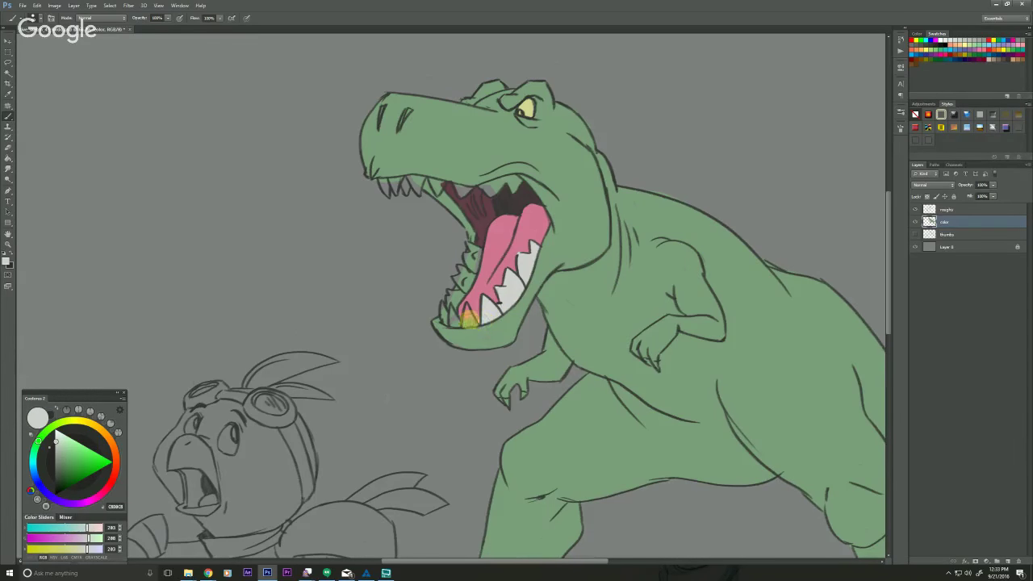
pyautogui.keyDown('alt'); pyautogui.click(478, 320); pyautogui.keyUp('alt')
pyautogui.keyDown('alt'); pyautogui.click(477, 321); pyautogui.keyUp('alt')
pyautogui.moveTo(474, 320); pyautogui.dragTo(470, 315)
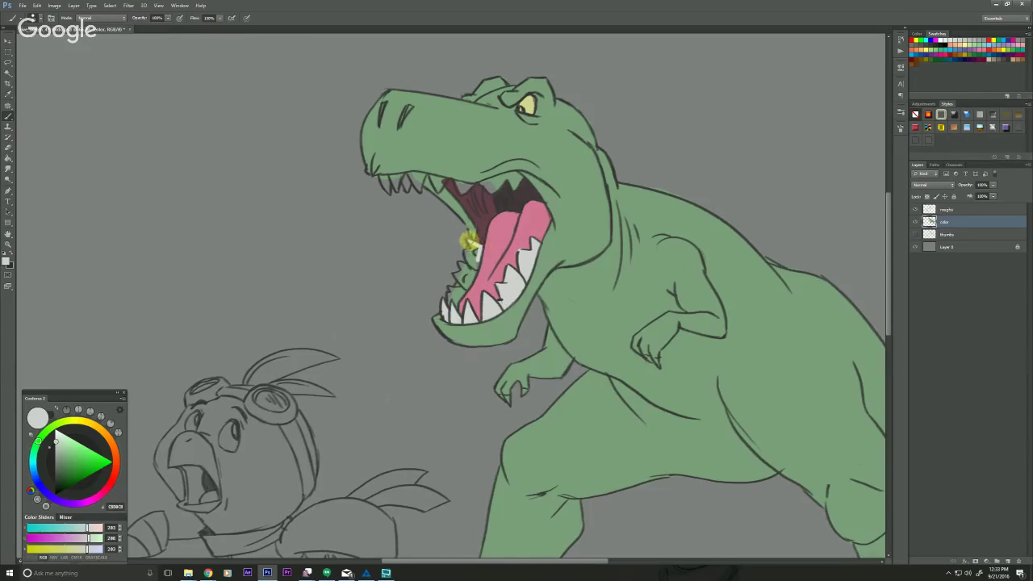
# - Paint the far row of lower teeth gray-white and touch up the tongue edge beside them with sampled pink
pyautogui.moveTo(469, 251); pyautogui.dragTo(475, 267)
pyautogui.keyDown('alt'); pyautogui.click(489, 257); pyautogui.keyUp('alt')
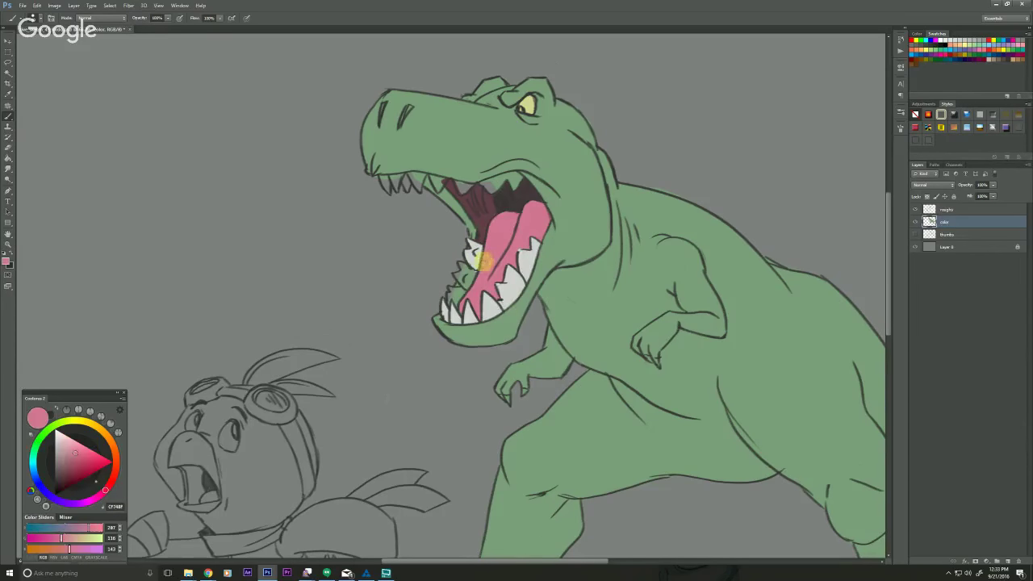
pyautogui.keyDown('alt'); pyautogui.click(474, 265); pyautogui.keyUp('alt')
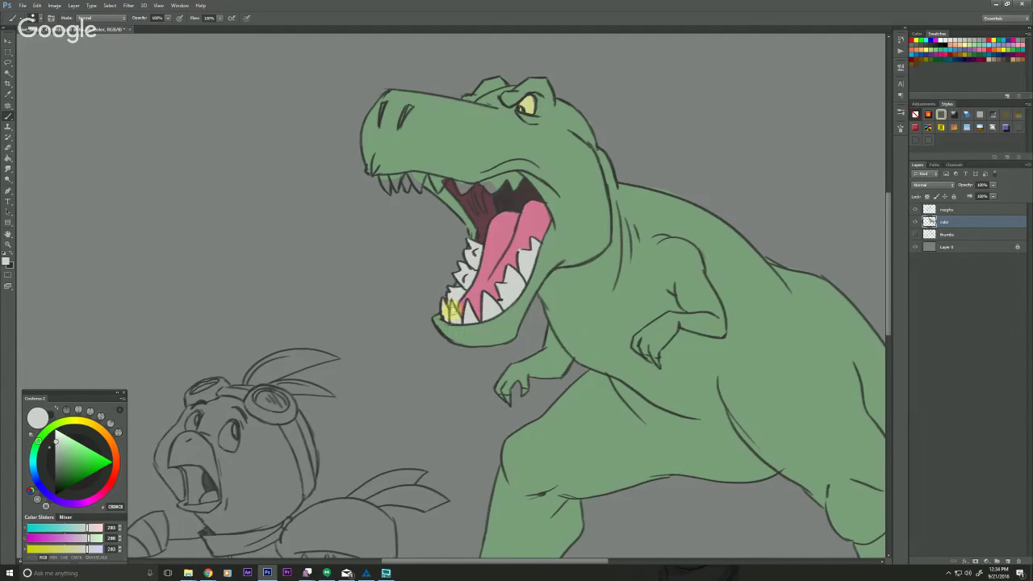
pyautogui.keyDown('alt'); pyautogui.click(461, 305); pyautogui.keyUp('alt')
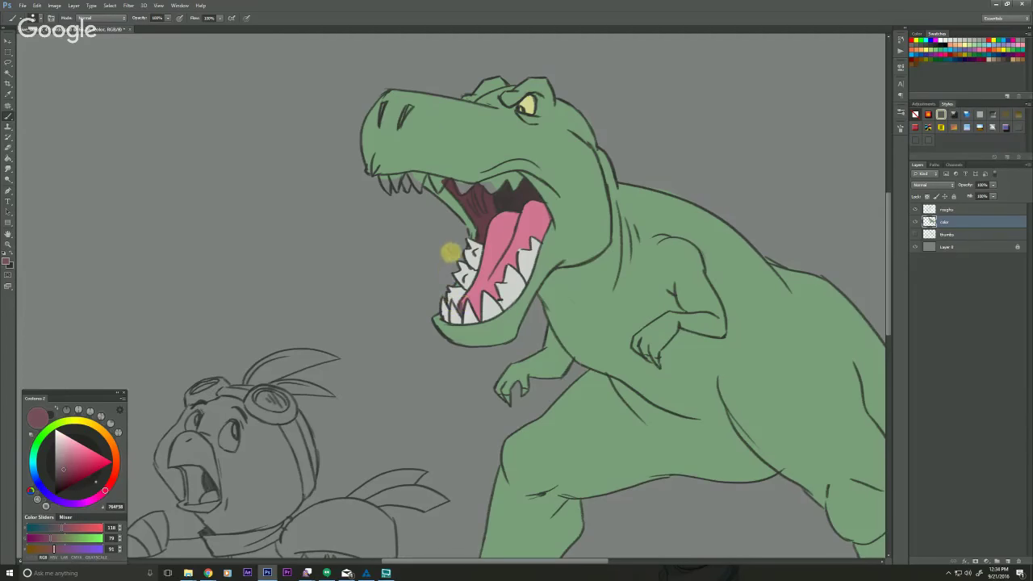
pyautogui.keyDown('alt'); pyautogui.click(484, 279); pyautogui.keyUp('alt')
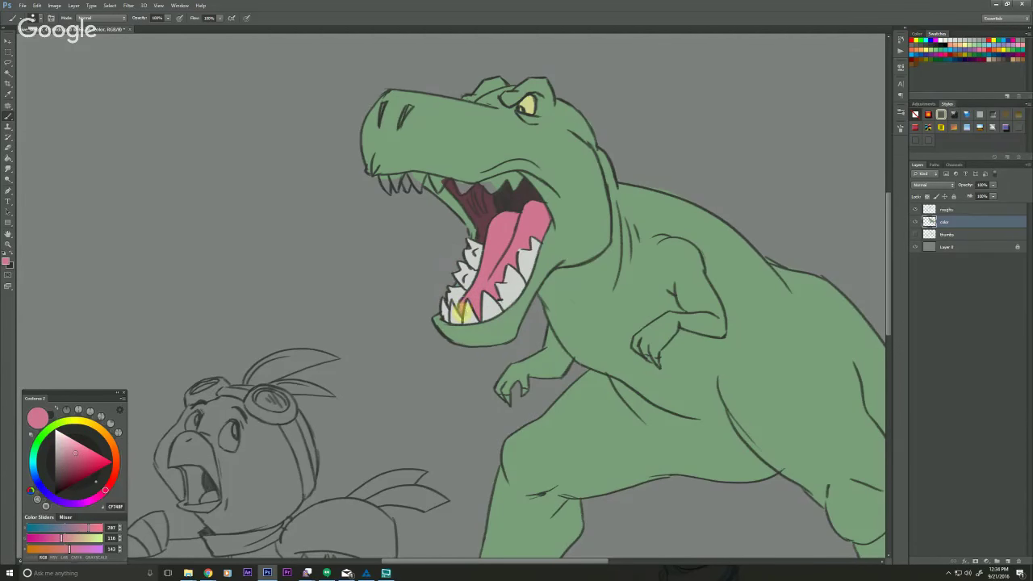
# - Sample the lower teeth's gray-white and paint the dinosaur's upper teeth from the back of the mouth to the snout tip
pyautogui.scroll(3, 452, 263)
pyautogui.keyDown('alt'); pyautogui.click(517, 331); pyautogui.keyUp('alt')
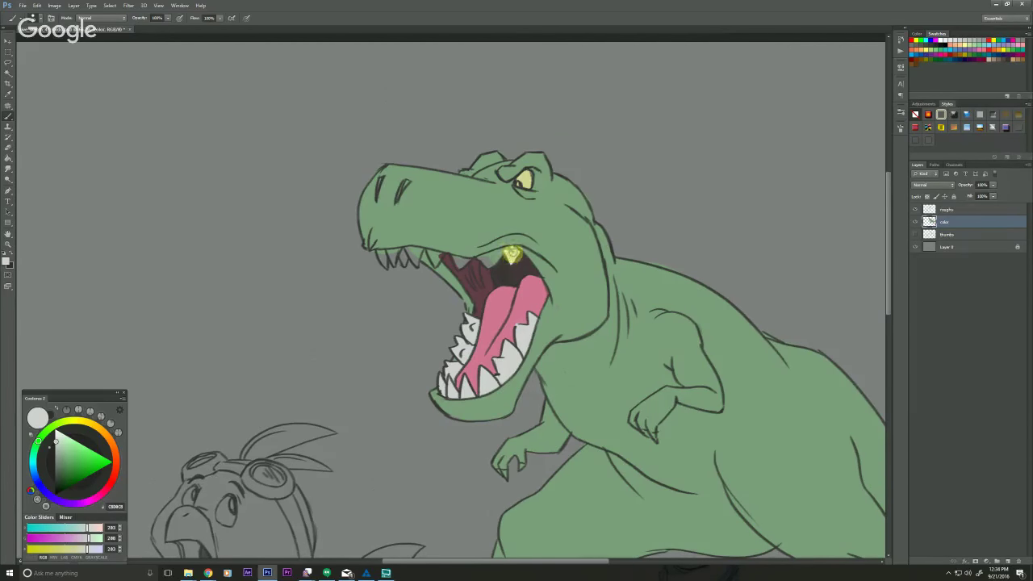
pyautogui.moveTo(433, 258); pyautogui.dragTo(455, 249)
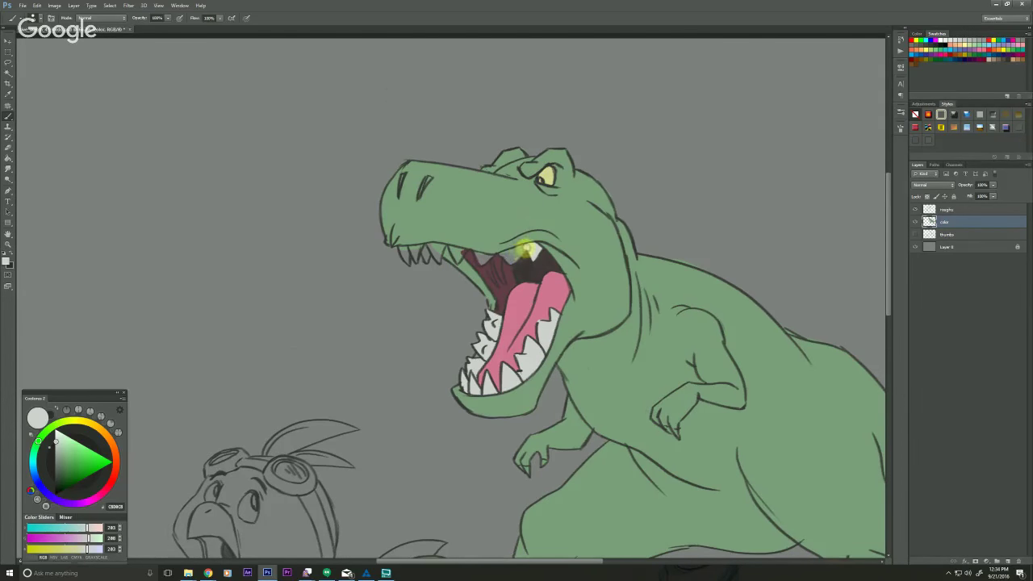
pyautogui.moveTo(525, 248)
pyautogui.mouseDown()
pyautogui.moveTo(522, 257)
pyautogui.moveTo(524, 247)
pyautogui.mouseUp()
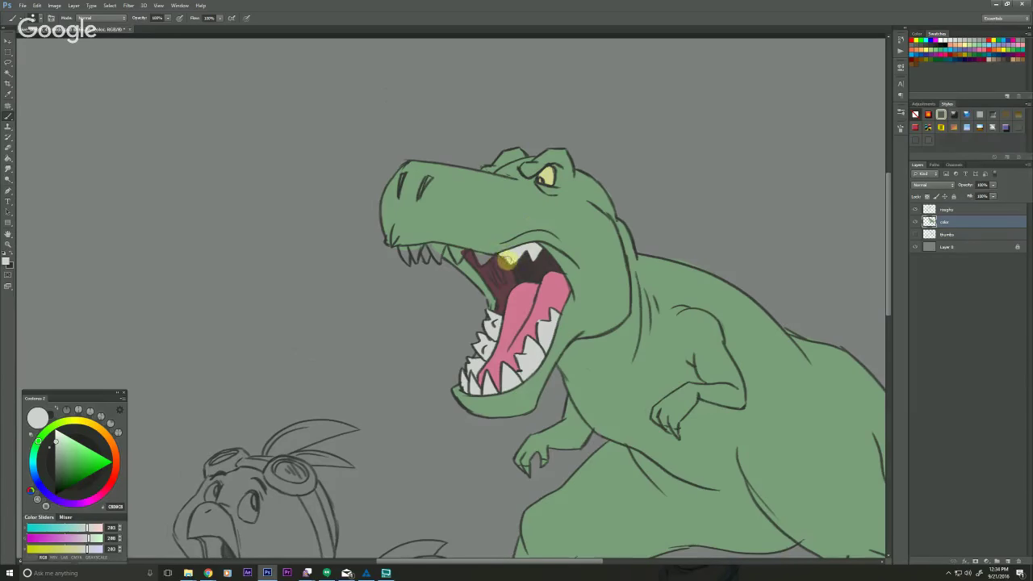
pyautogui.moveTo(488, 256); pyautogui.dragTo(479, 264)
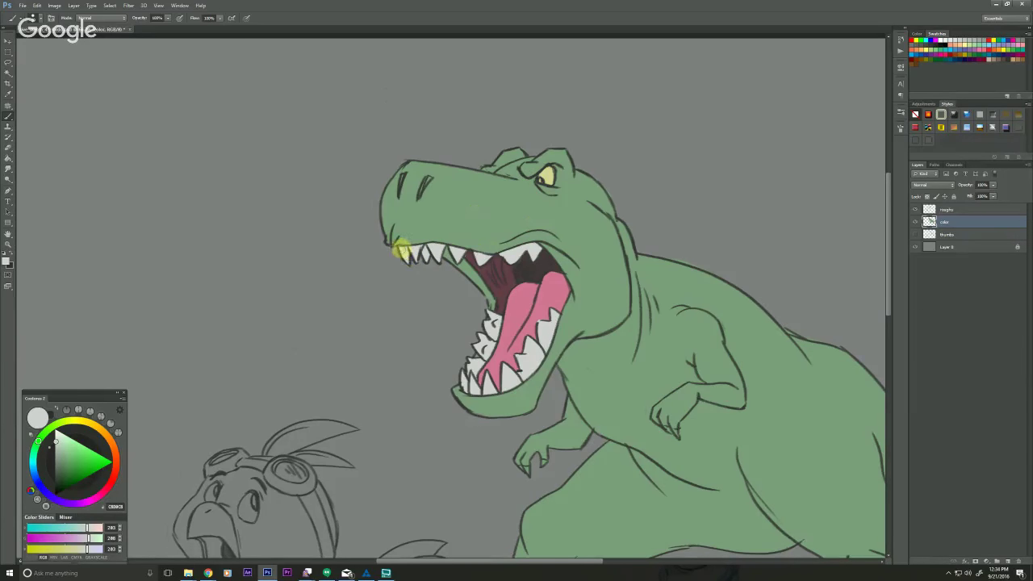
pyautogui.moveTo(432, 256); pyautogui.dragTo(362, 223)
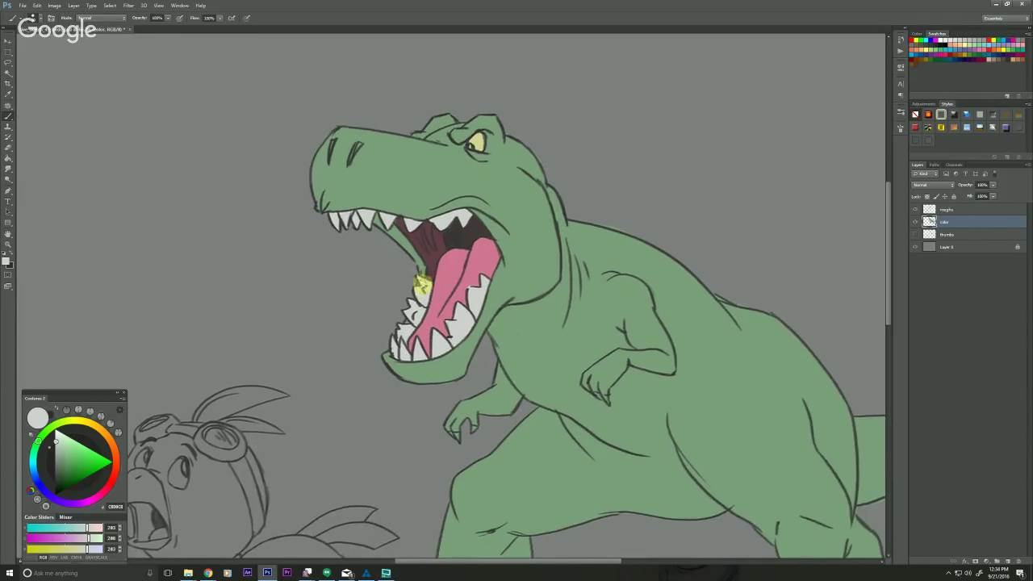
# - Try a dark shade of the skin green and a near-black gray (303030) on the far hand's claws
pyautogui.scroll(-3, 363, 409)
pyautogui.keyDown('alt'); pyautogui.click(468, 350); pyautogui.keyUp('alt')
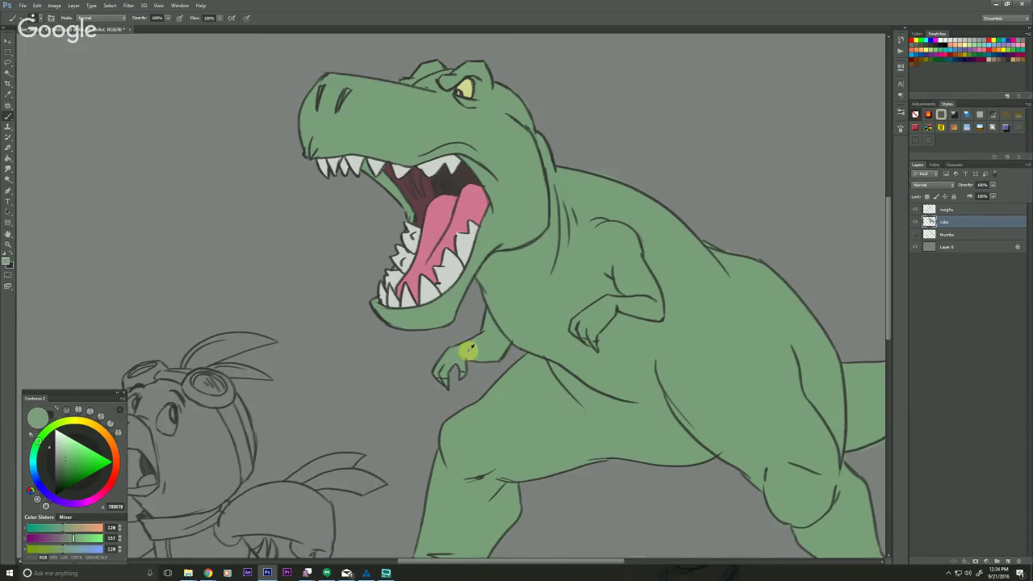
pyautogui.moveTo(63, 461); pyautogui.dragTo(59, 477)
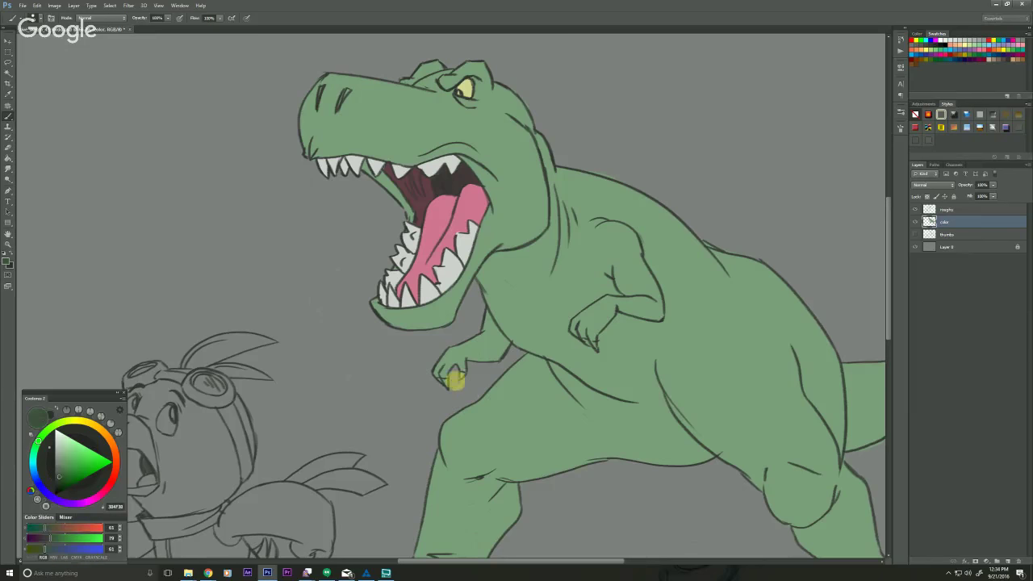
pyautogui.moveTo(454, 381); pyautogui.dragTo(463, 371)
pyautogui.moveTo(461, 372); pyautogui.dragTo(438, 376)
pyautogui.moveTo(72, 475)
pyautogui.mouseDown()
pyautogui.moveTo(58, 465)
pyautogui.moveTo(55, 482)
pyautogui.mouseUp()
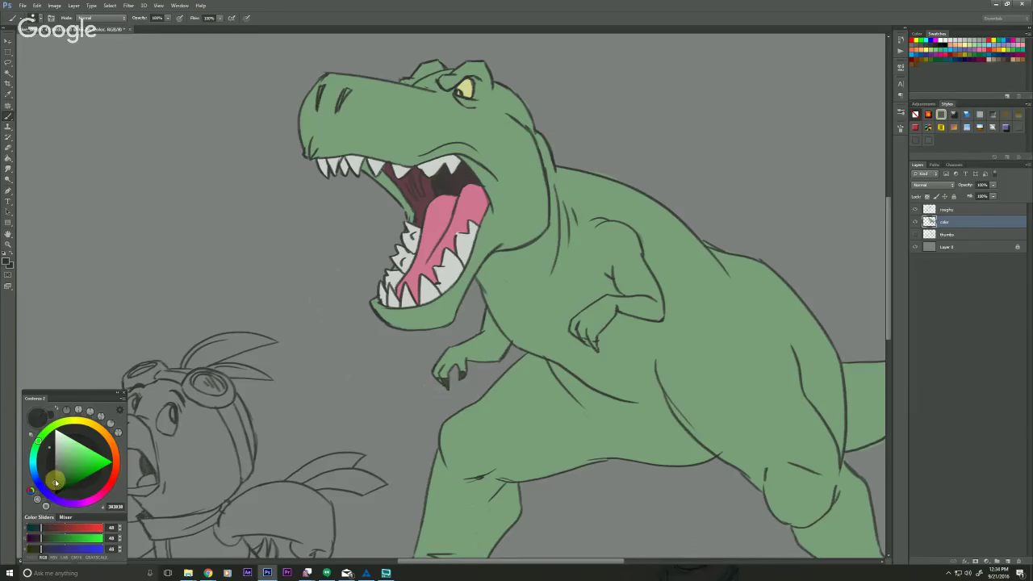
pyautogui.click(461, 373)
pyautogui.moveTo(460, 374); pyautogui.dragTo(444, 385)
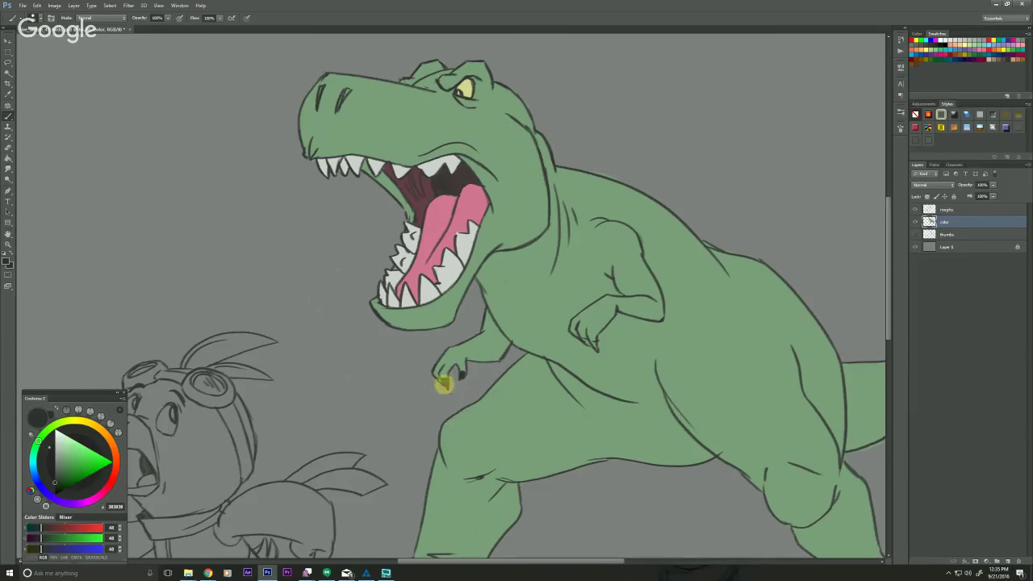
# - Choose a medium-dark gray (595959) and paint the claws of both of the dinosaur's hands
pyautogui.click(57, 483)
pyautogui.moveTo(54, 475); pyautogui.dragTo(58, 473)
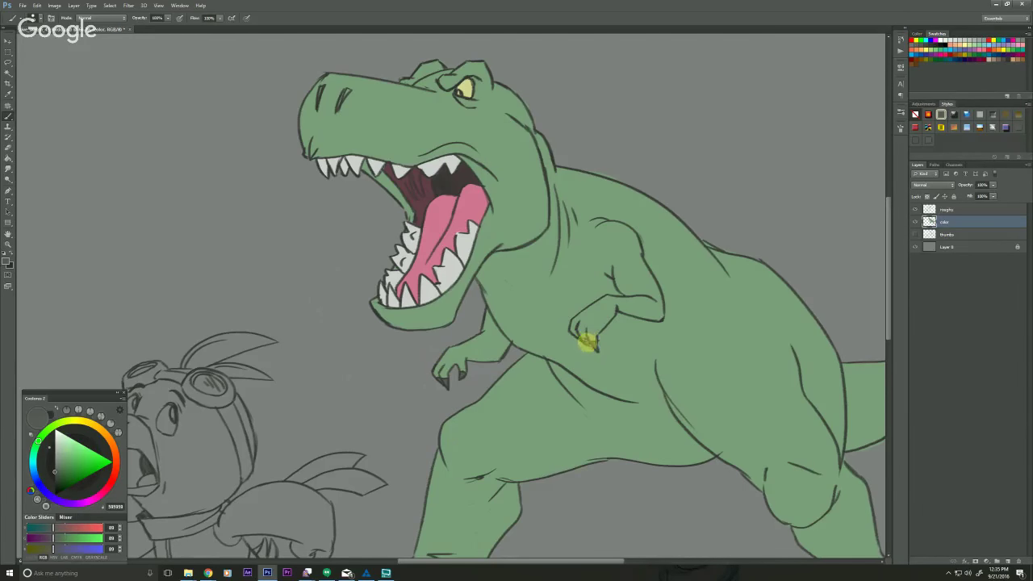
pyautogui.moveTo(505, 389); pyautogui.dragTo(339, 220)
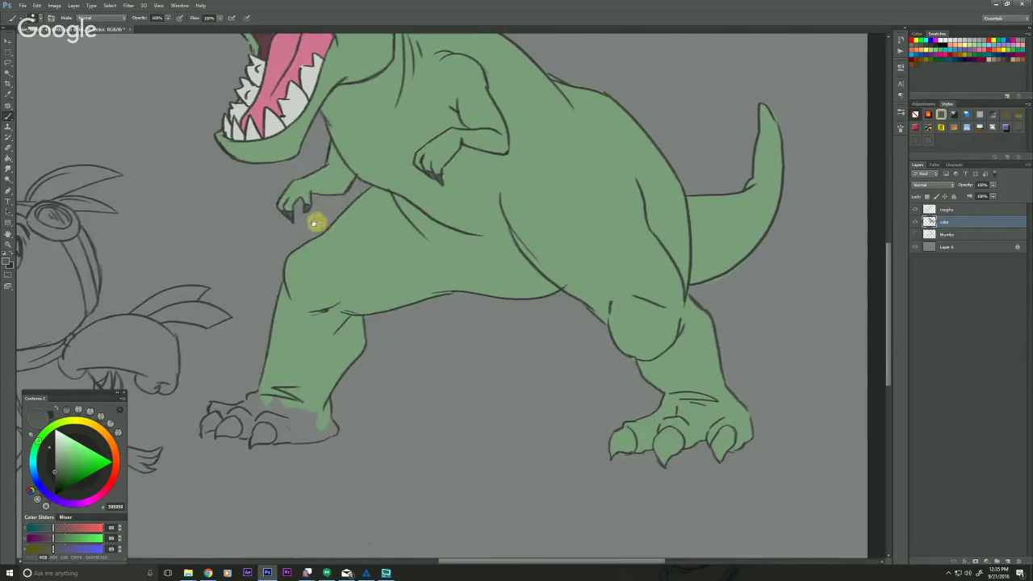
pyautogui.moveTo(368, 314); pyautogui.dragTo(371, 282)
pyautogui.moveTo(311, 174); pyautogui.dragTo(366, 355)
pyautogui.moveTo(319, 320); pyautogui.dragTo(322, 385)
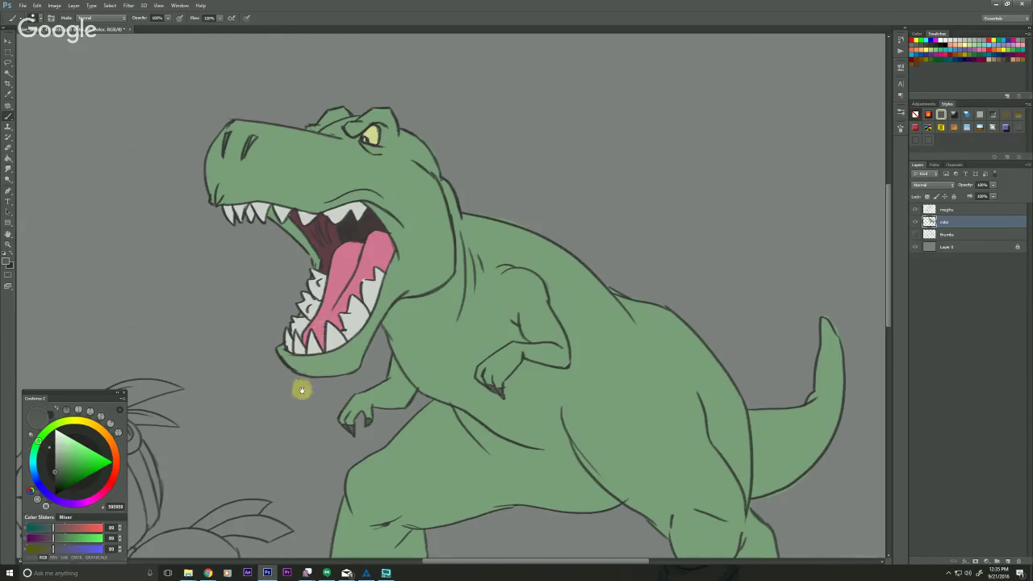
# - Touch up the mouth with the tongue's sampled pink and the upper lip edge above the teeth with sampled skin green
pyautogui.moveTo(316, 395); pyautogui.dragTo(341, 391)
pyautogui.keyDown('alt'); pyautogui.click(391, 267); pyautogui.keyUp('alt')
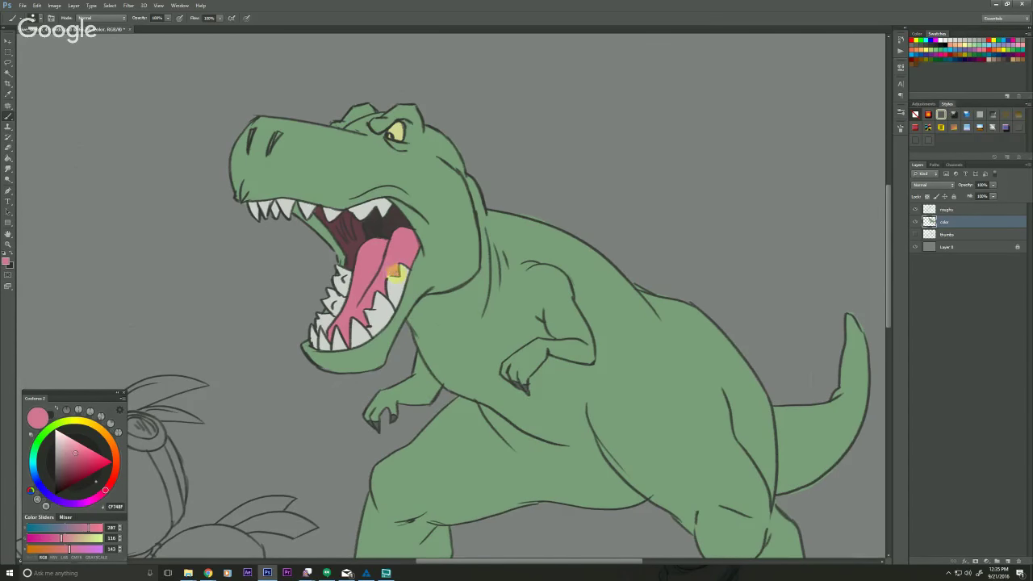
pyautogui.moveTo(369, 277); pyautogui.dragTo(367, 297)
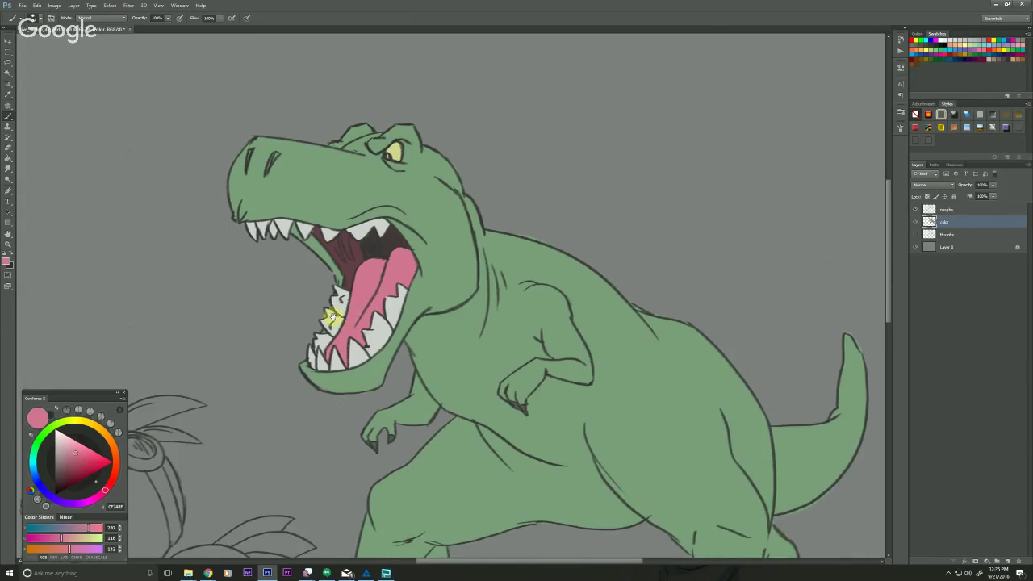
pyautogui.moveTo(282, 323); pyautogui.dragTo(300, 318)
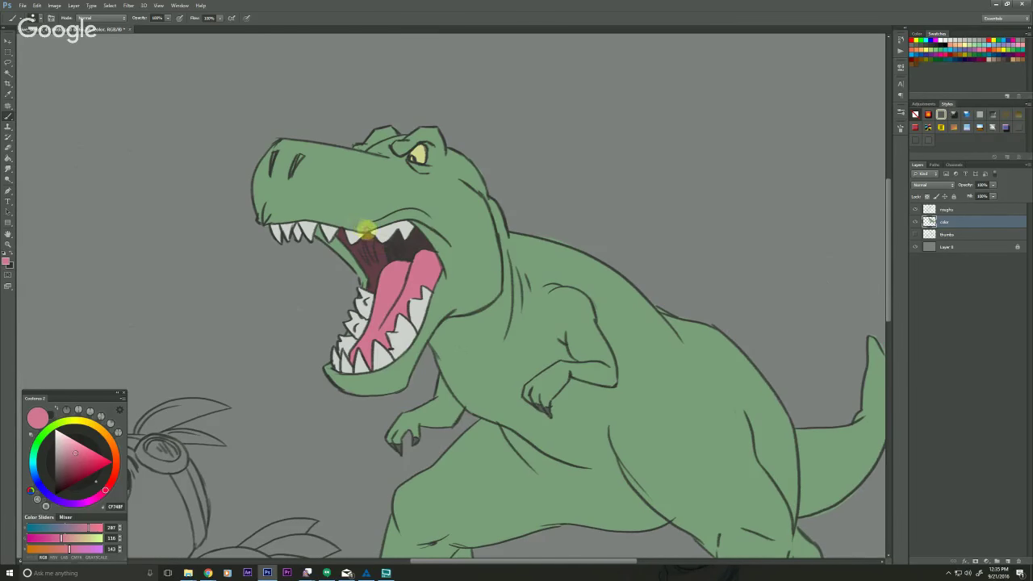
pyautogui.moveTo(367, 231); pyautogui.dragTo(343, 226)
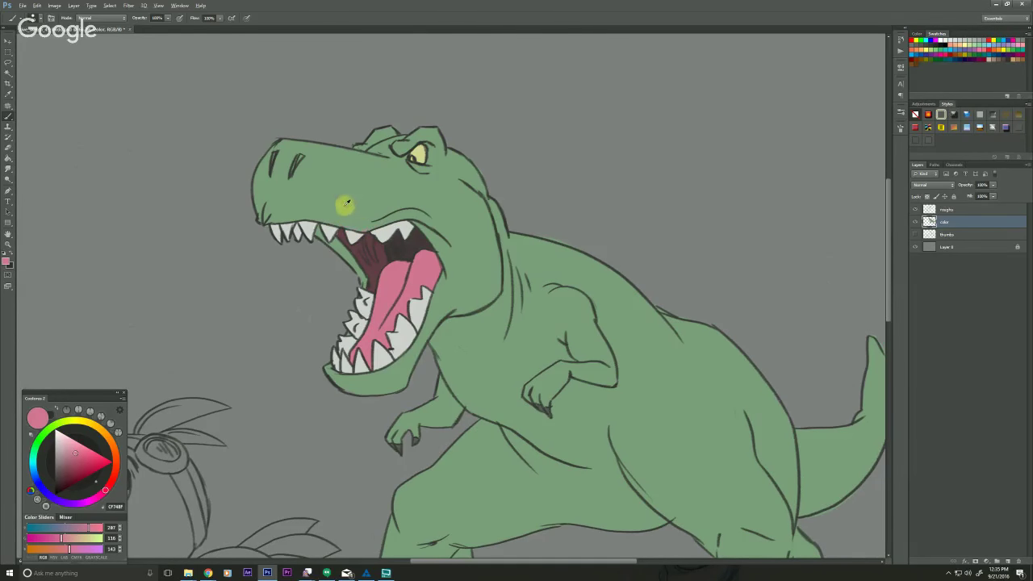
pyautogui.keyDown('alt'); pyautogui.click(362, 223); pyautogui.keyUp('alt')
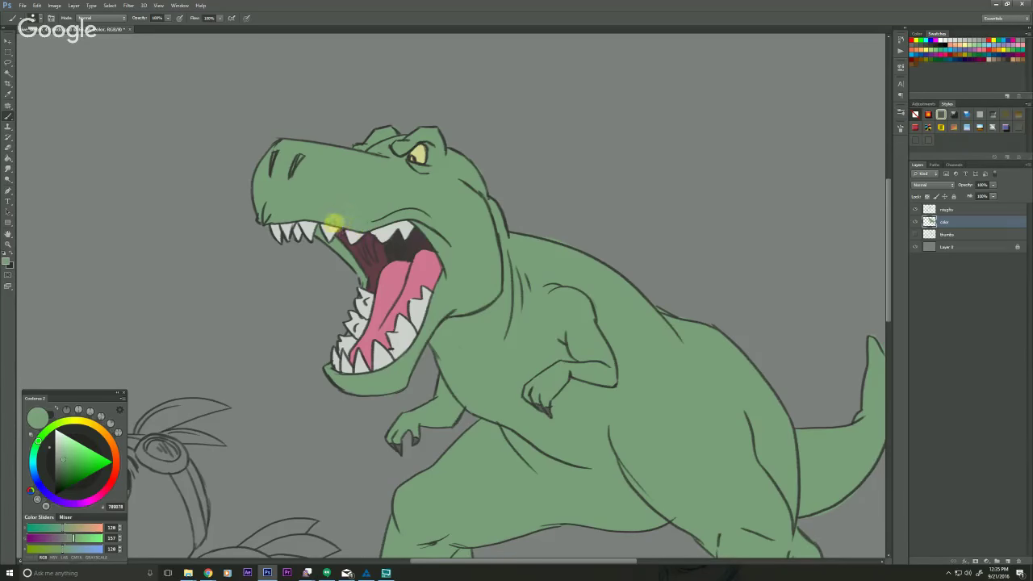
# - Darken the color to a deep gray, fill both of the dinosaur's nostrils, and save the drawing
pyautogui.moveTo(261, 416)
pyautogui.mouseDown()
pyautogui.moveTo(353, 395)
pyautogui.moveTo(293, 418)
pyautogui.mouseUp()
pyautogui.moveTo(60, 468); pyautogui.dragTo(56, 476)
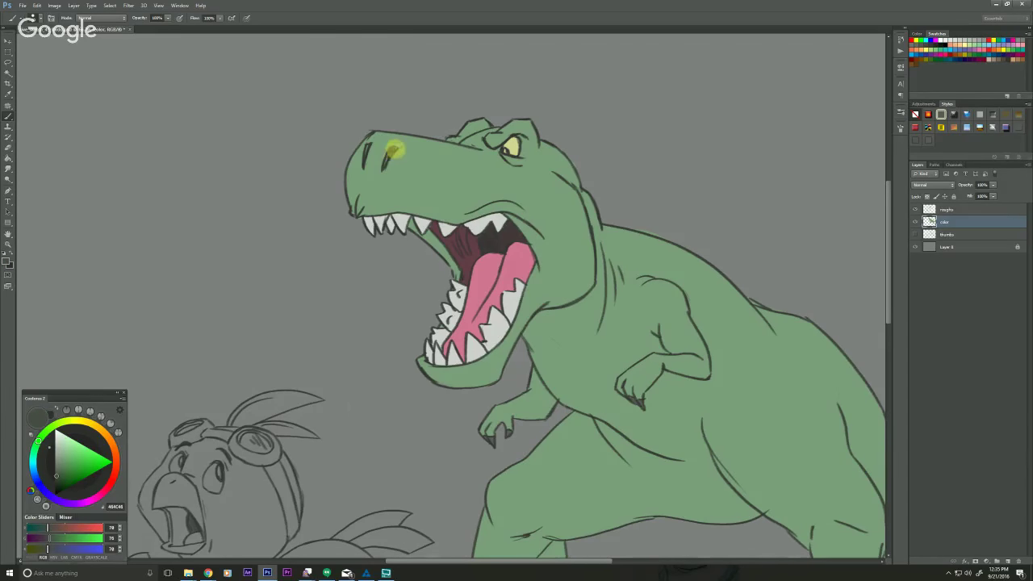
pyautogui.moveTo(395, 150)
pyautogui.mouseDown()
pyautogui.moveTo(387, 166)
pyautogui.moveTo(365, 161)
pyautogui.mouseUp()
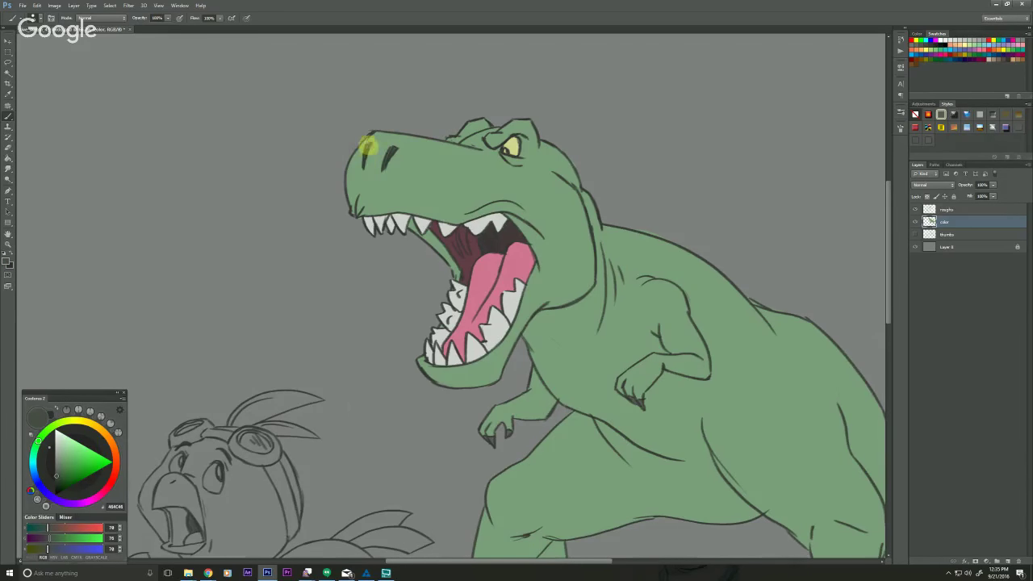
pyautogui.moveTo(445, 222); pyautogui.dragTo(427, 245)
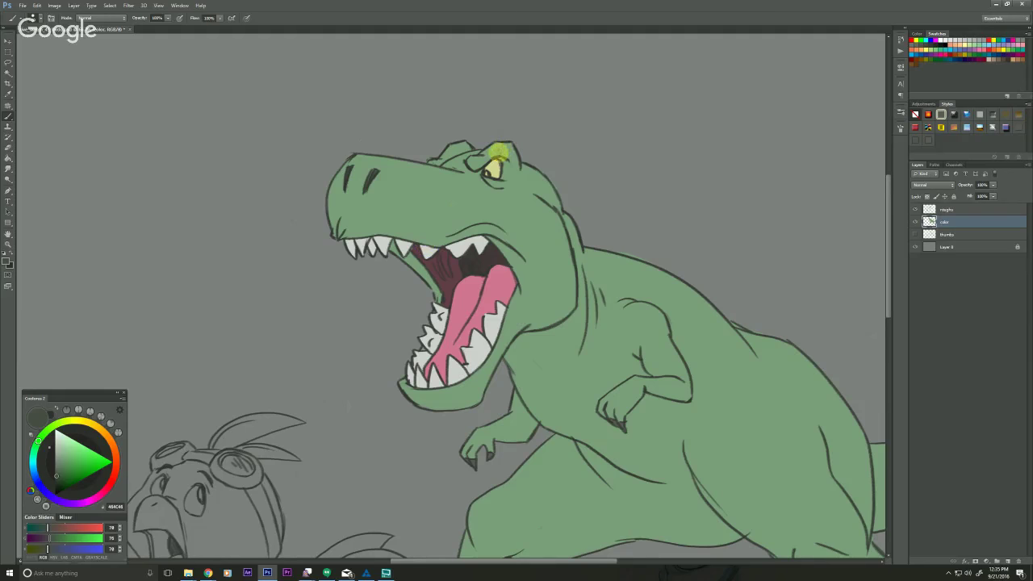
pyautogui.moveTo(295, 494); pyautogui.dragTo(281, 387)
pyautogui.moveTo(345, 495); pyautogui.dragTo(255, 438)
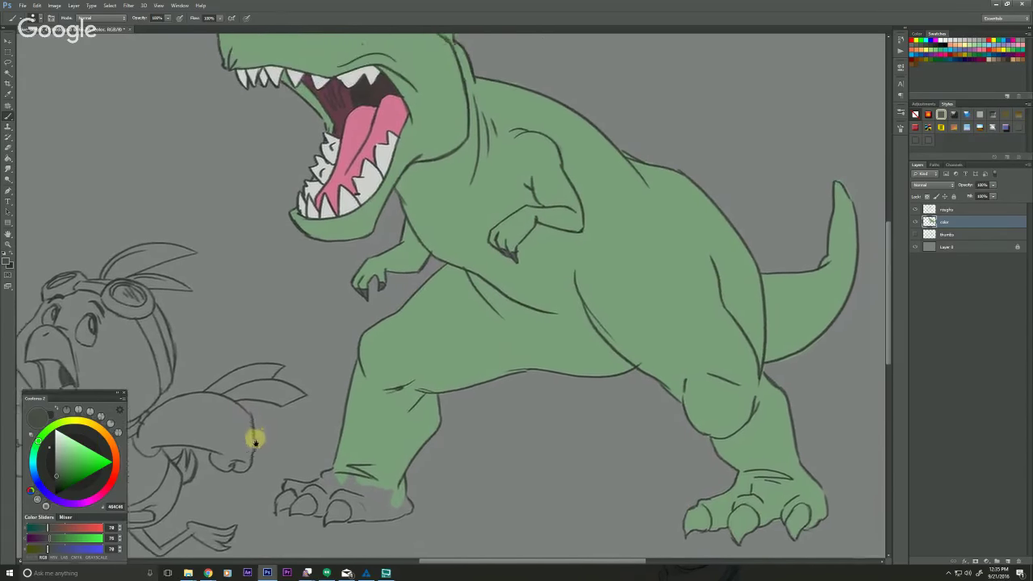
pyautogui.scroll(1, 255, 440)
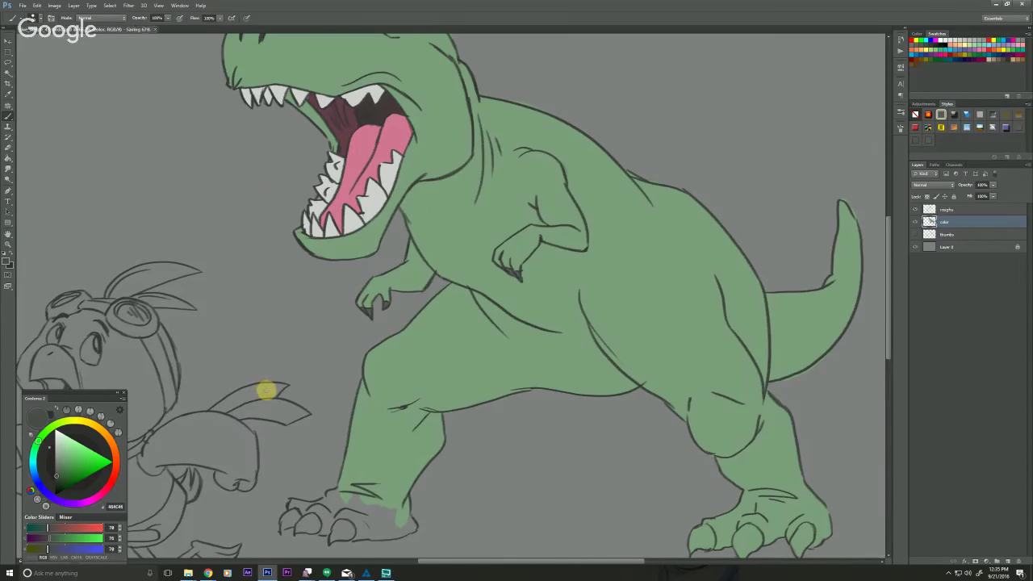
# - Sample the skin green, touch up the dinosaur's outline edges along the tail, back, brow and jaw, and save the drawing
pyautogui.moveTo(517, 344); pyautogui.dragTo(507, 339)
pyautogui.scroll(-3, 507, 338)
pyautogui.hscroll(4, 452, 323)
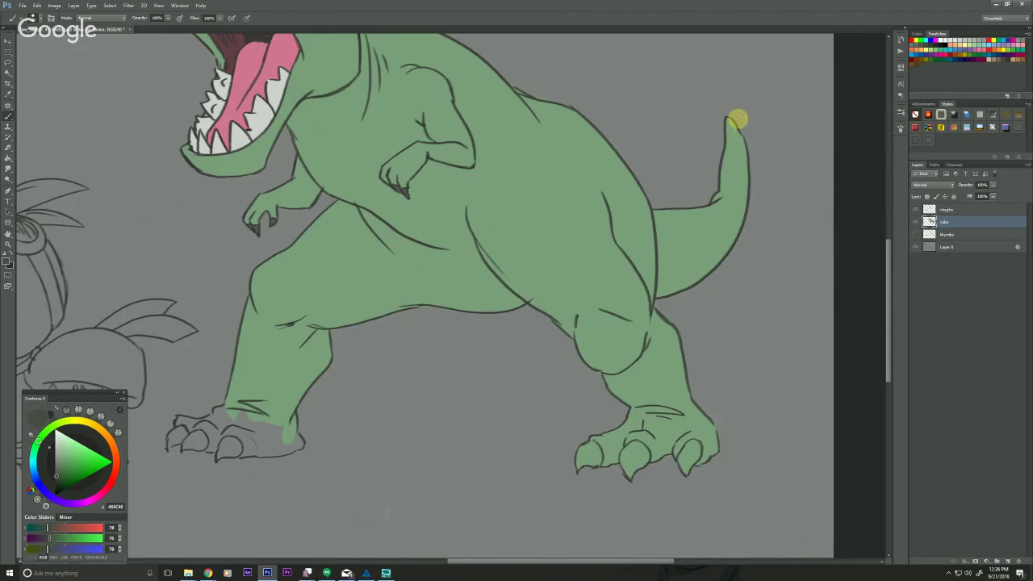
pyautogui.moveTo(621, 226); pyautogui.dragTo(569, 308)
pyautogui.keyDown('alt'); pyautogui.click(629, 313); pyautogui.keyUp('alt')
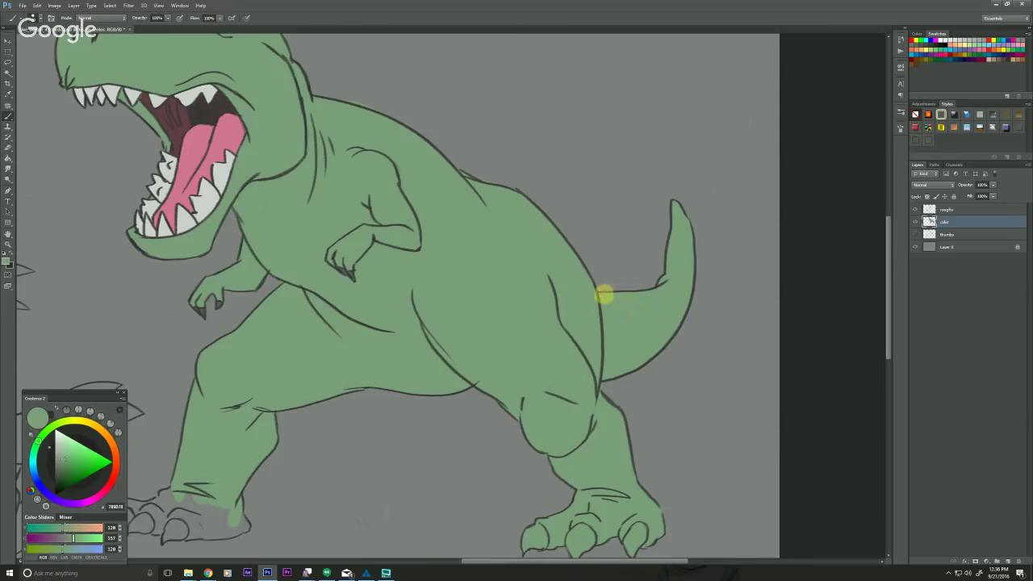
pyautogui.moveTo(444, 205); pyautogui.dragTo(455, 212)
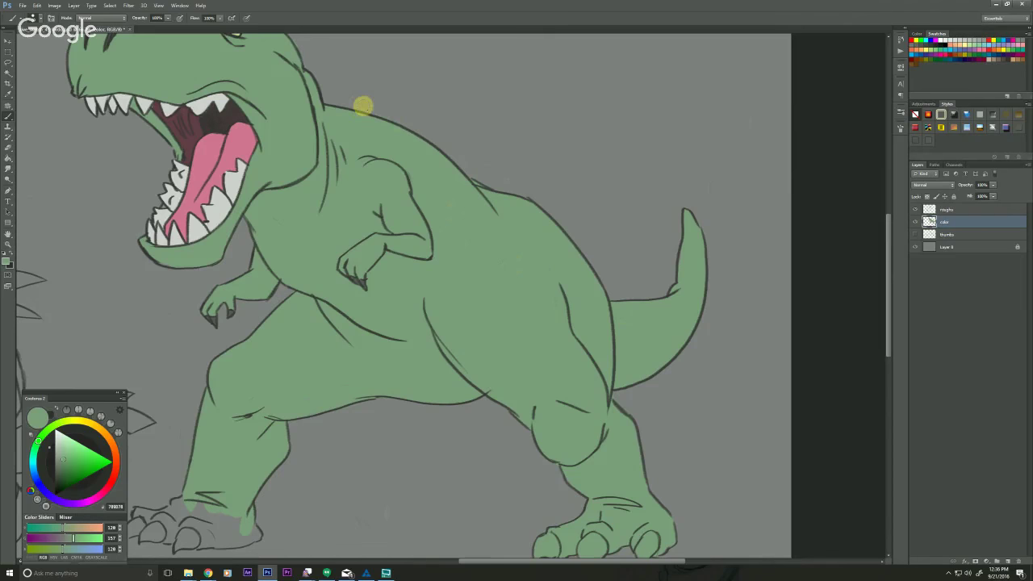
pyautogui.moveTo(220, 177); pyautogui.dragTo(375, 323)
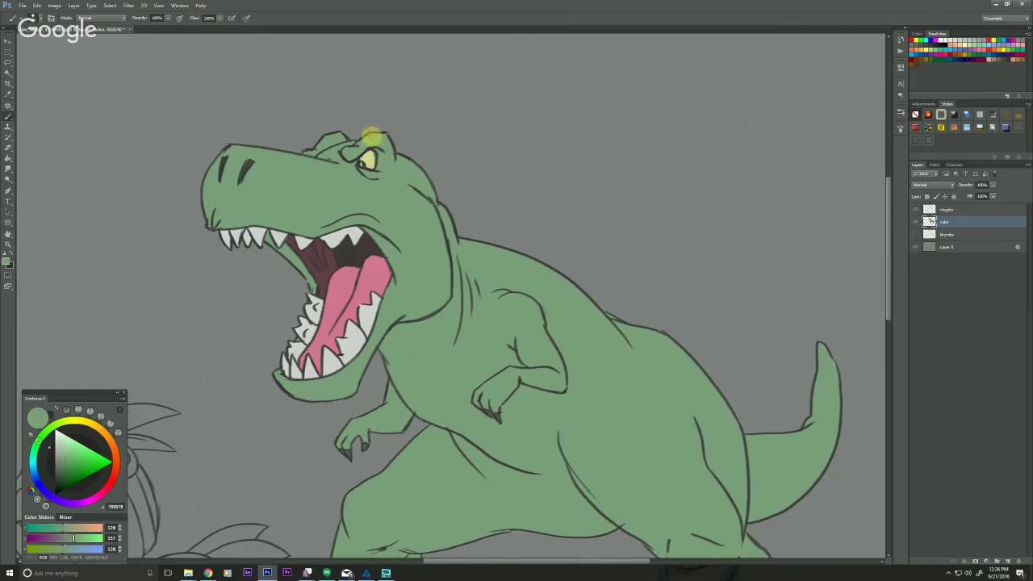
pyautogui.moveTo(242, 444); pyautogui.dragTo(316, 230)
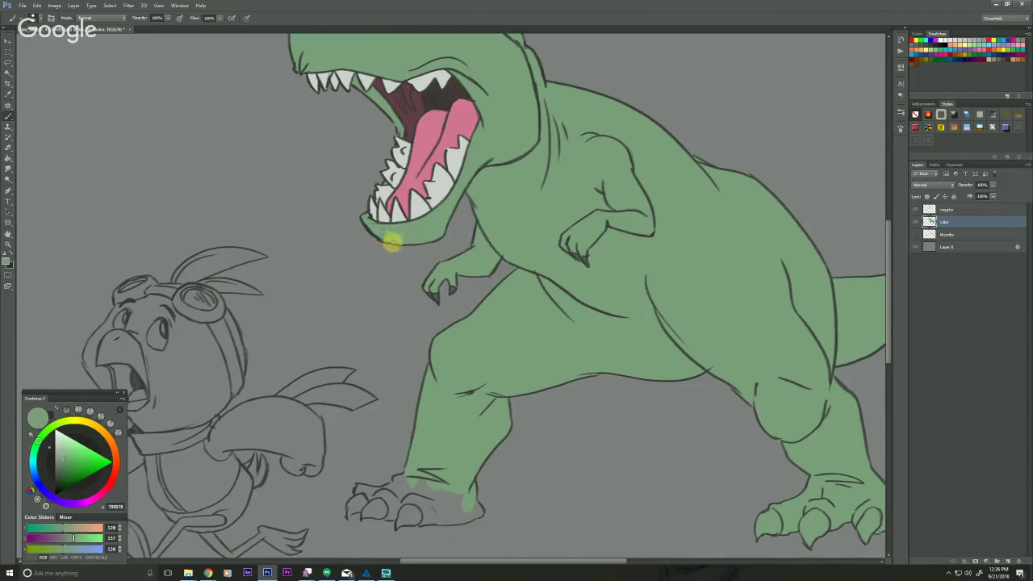
pyautogui.moveTo(339, 452); pyautogui.dragTo(417, 408)
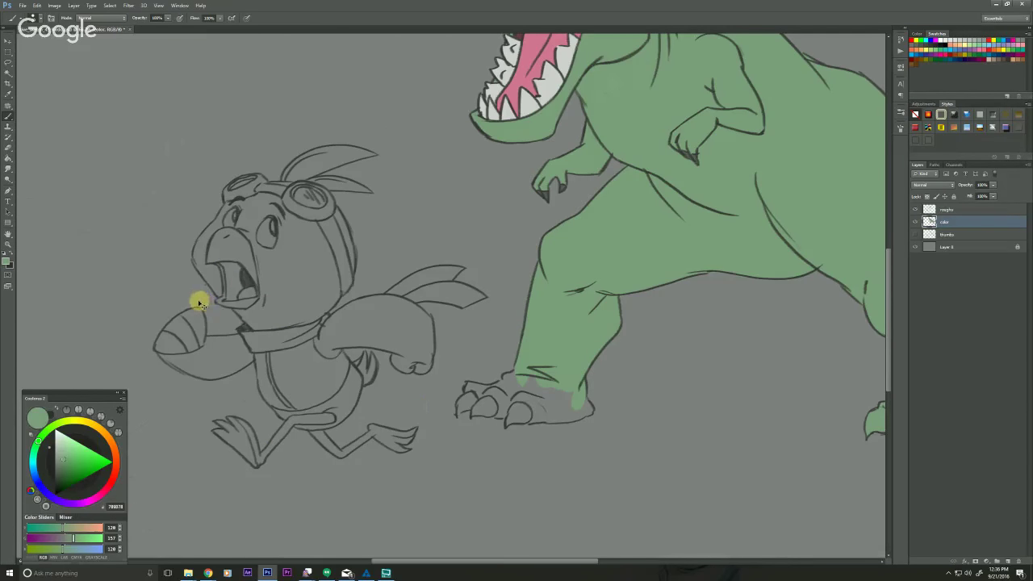
pyautogui.moveTo(347, 264); pyautogui.dragTo(238, 369)
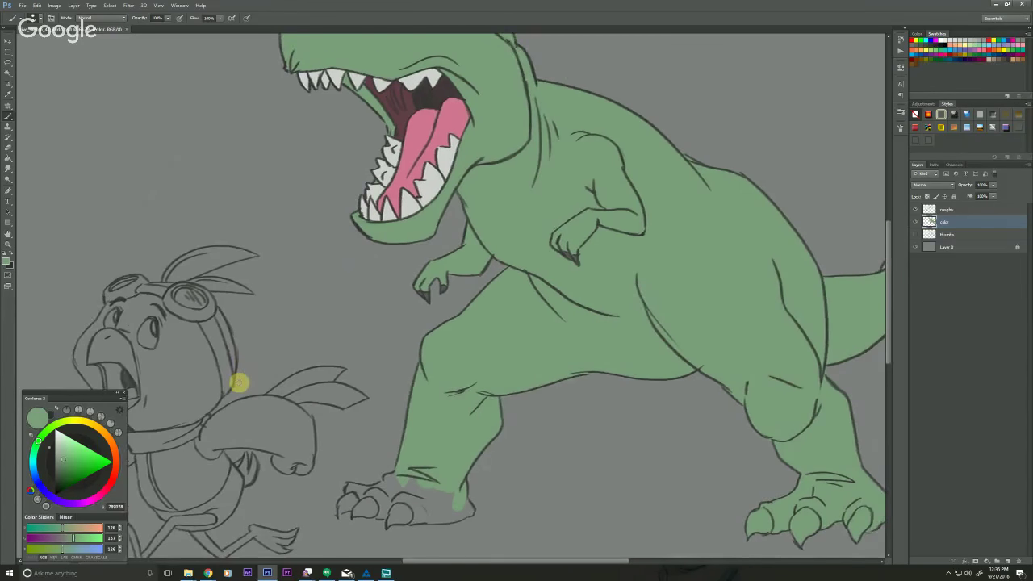
pyautogui.moveTo(253, 293); pyautogui.dragTo(360, 365)
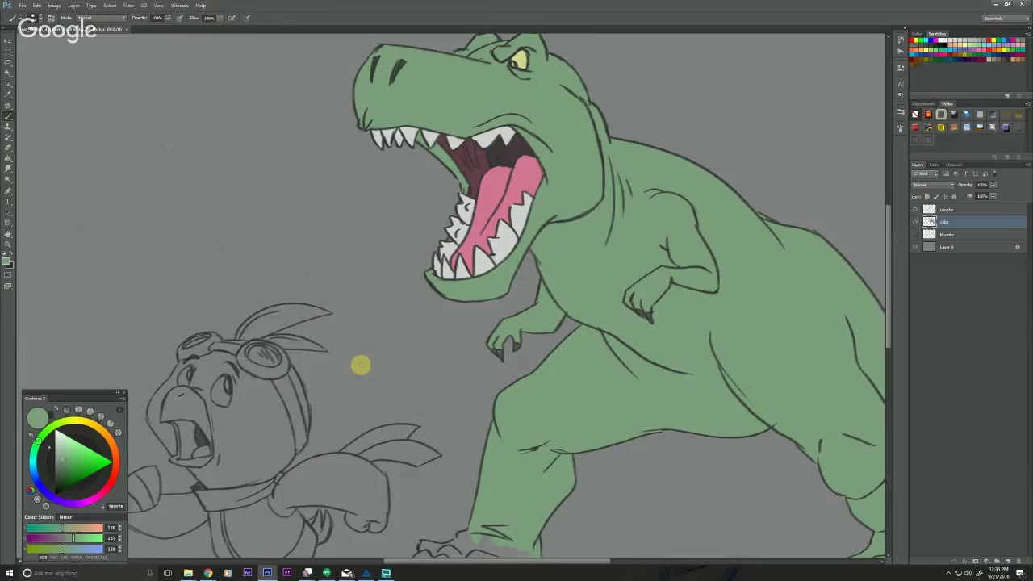